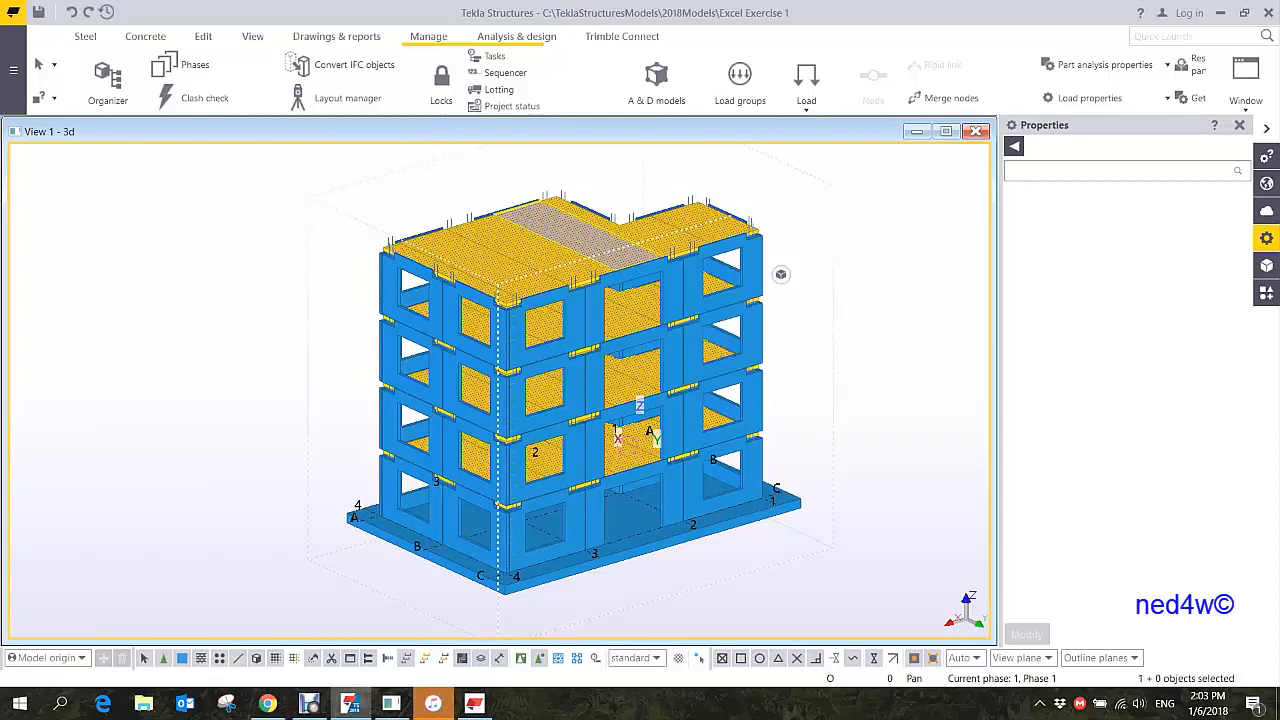
- Run numbering on the modified objects so that new and changed parts get position numbers
{"action": "left_click", "coordinate": [336, 36]}
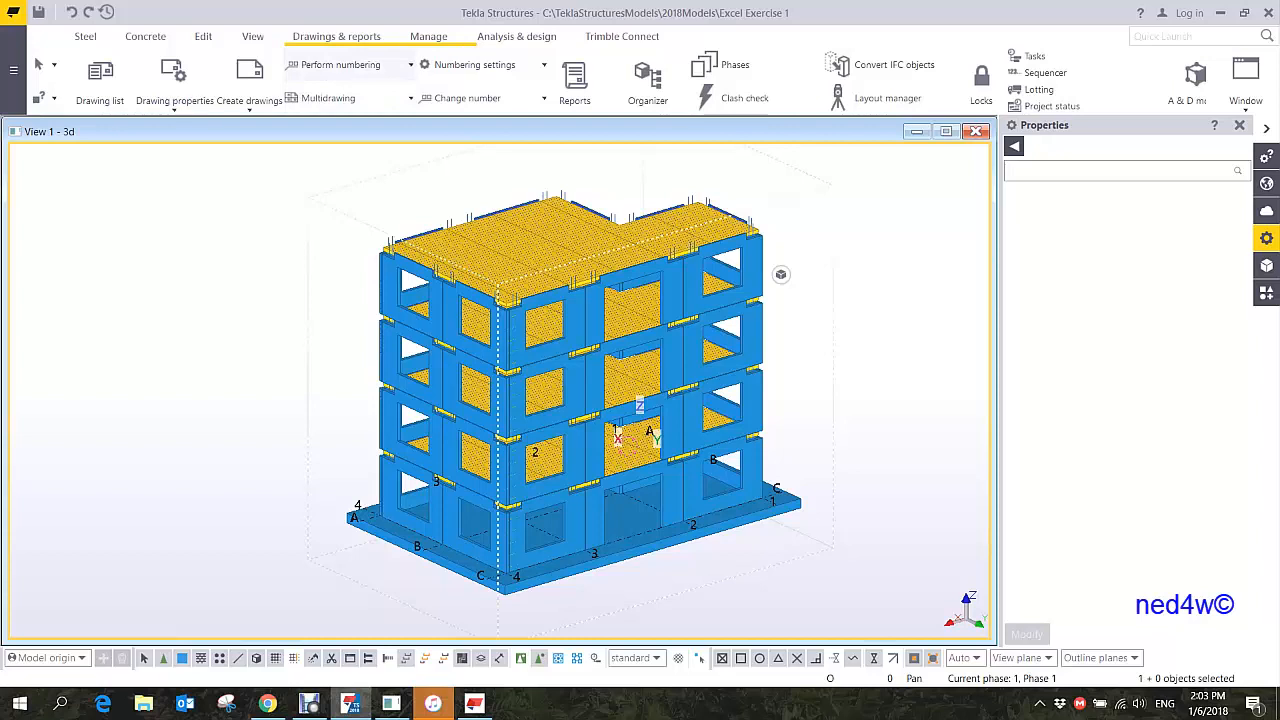
{"action": "left_click", "coordinate": [410, 64]}
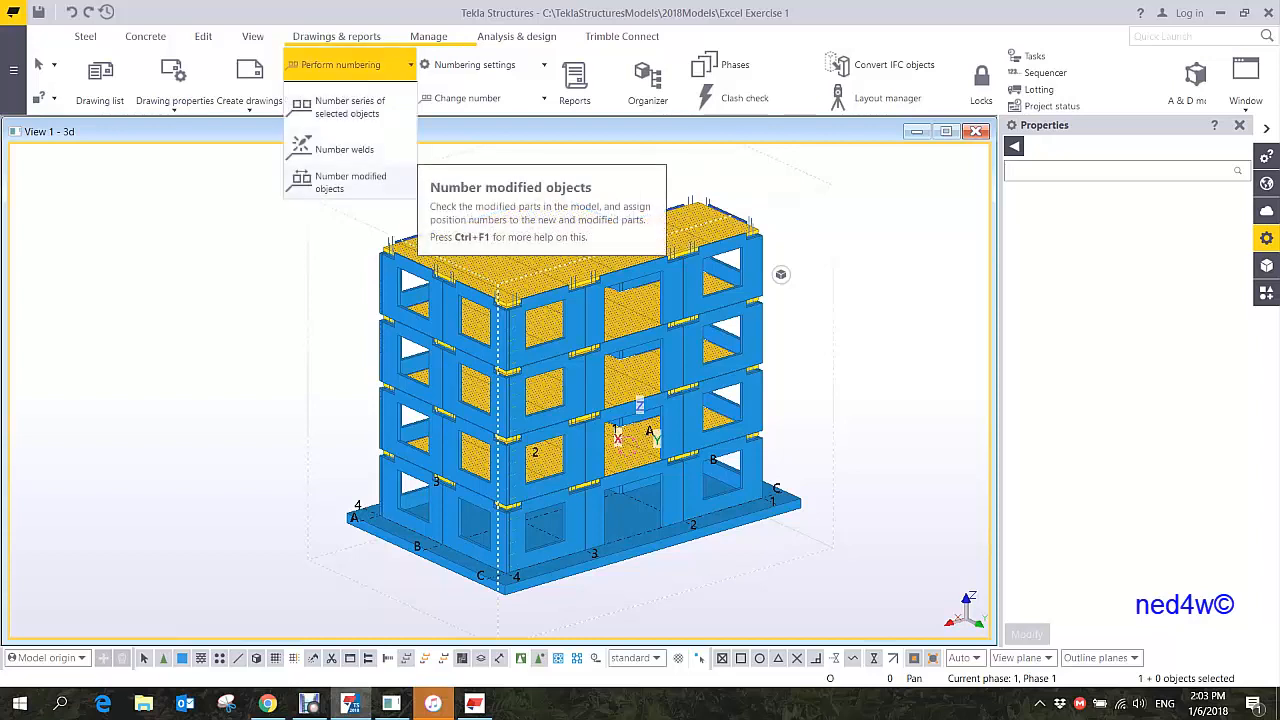
{"action": "left_click", "coordinate": [340, 182]}
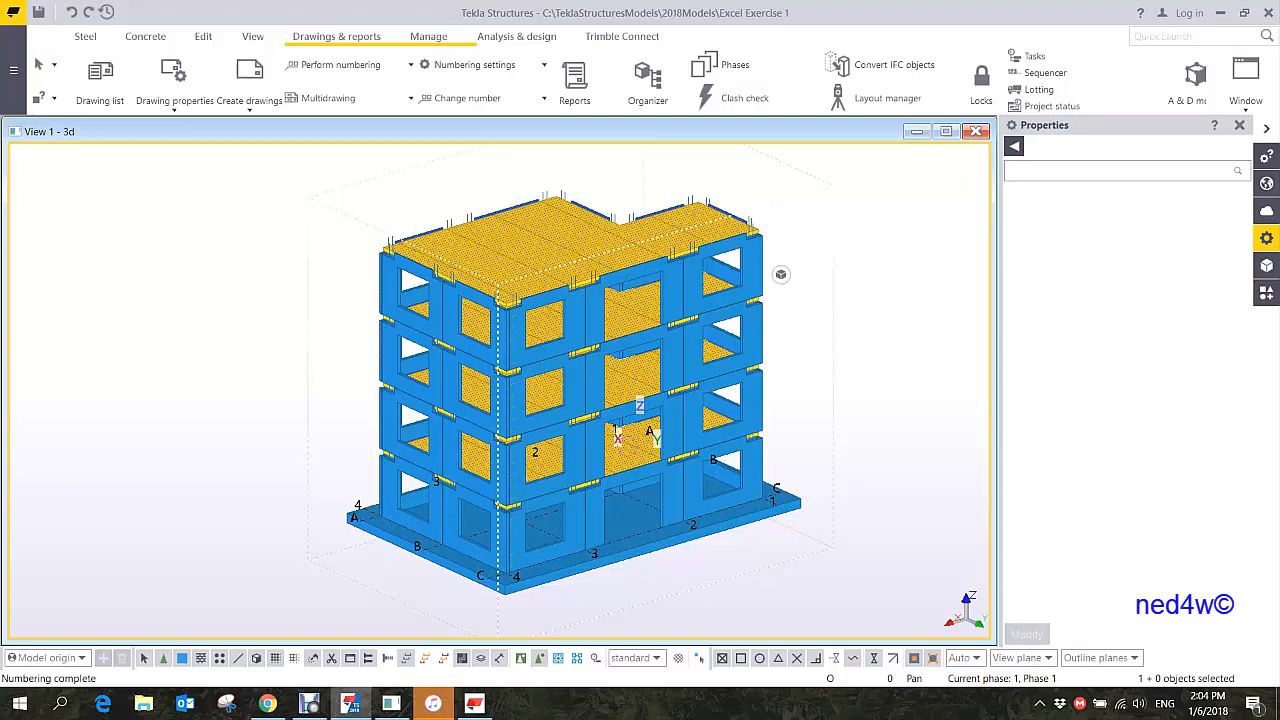
- Show the concrete parts as transparent and inquire a straight rebar in the wall panel to check its mark
{"action": "key", "text": "ctrl+2"}
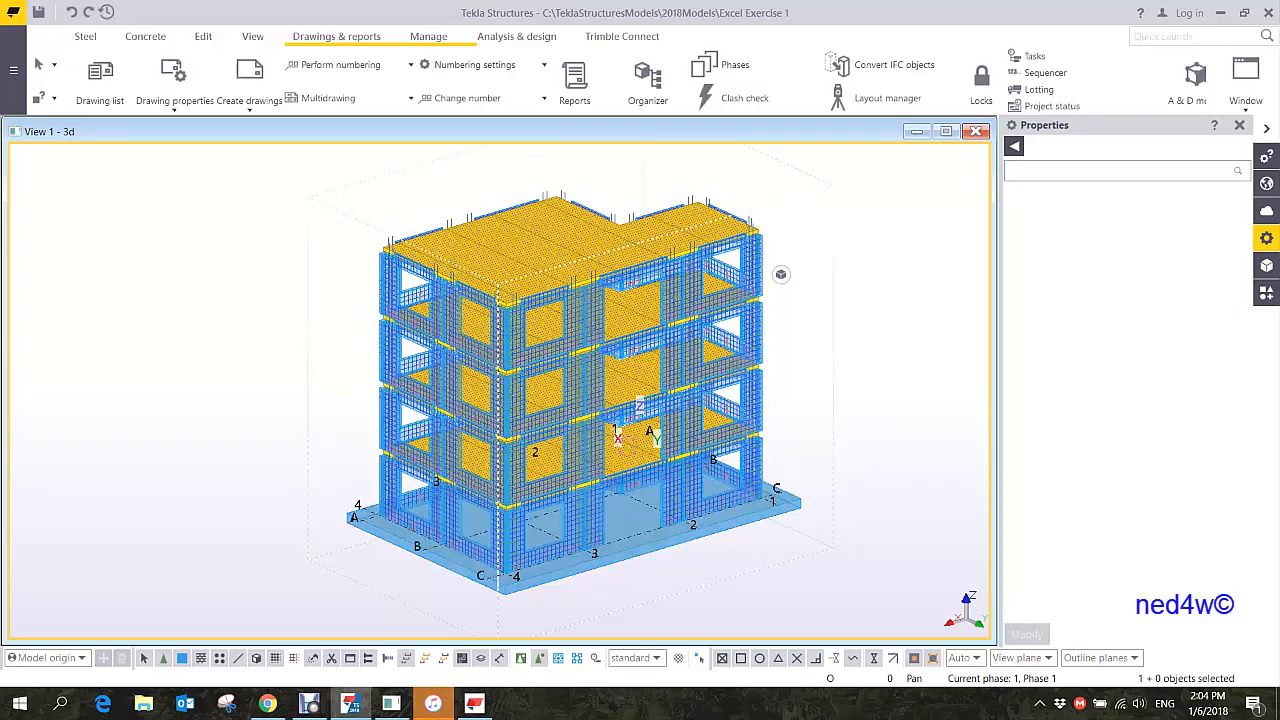
{"action": "scroll", "coordinate": [781, 274], "scroll_direction": "up", "scroll_amount": 10}
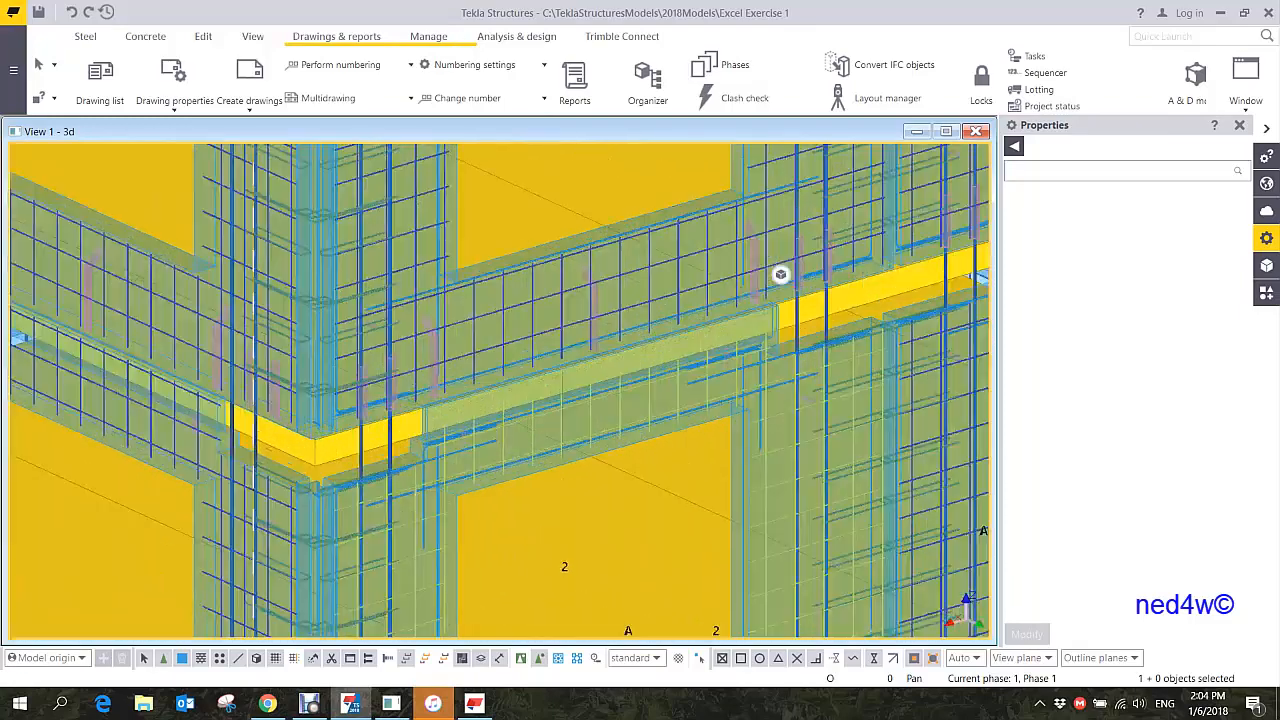
{"action": "scroll", "coordinate": [781, 274], "scroll_direction": "up", "scroll_amount": 3}
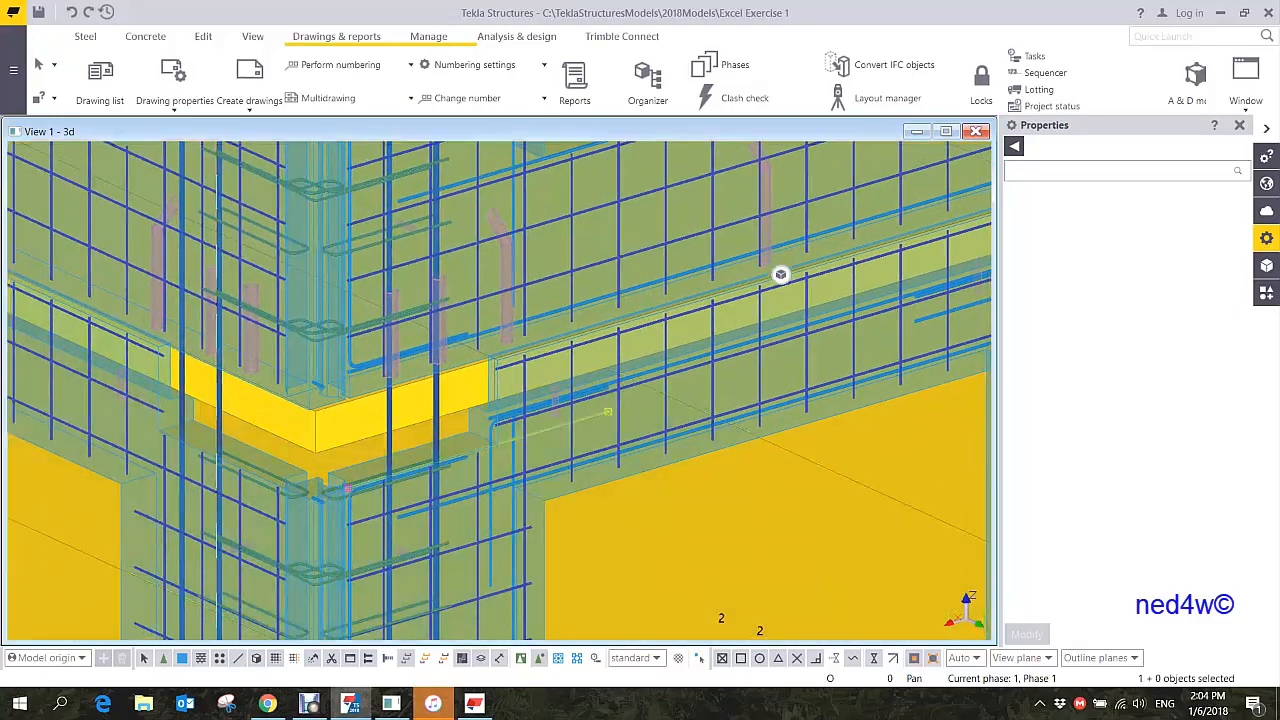
{"action": "left_click", "coordinate": [781, 274]}
{"action": "scroll", "coordinate": [781, 274], "scroll_direction": "up", "scroll_amount": 3}
{"action": "right_click", "coordinate": [781, 274]}
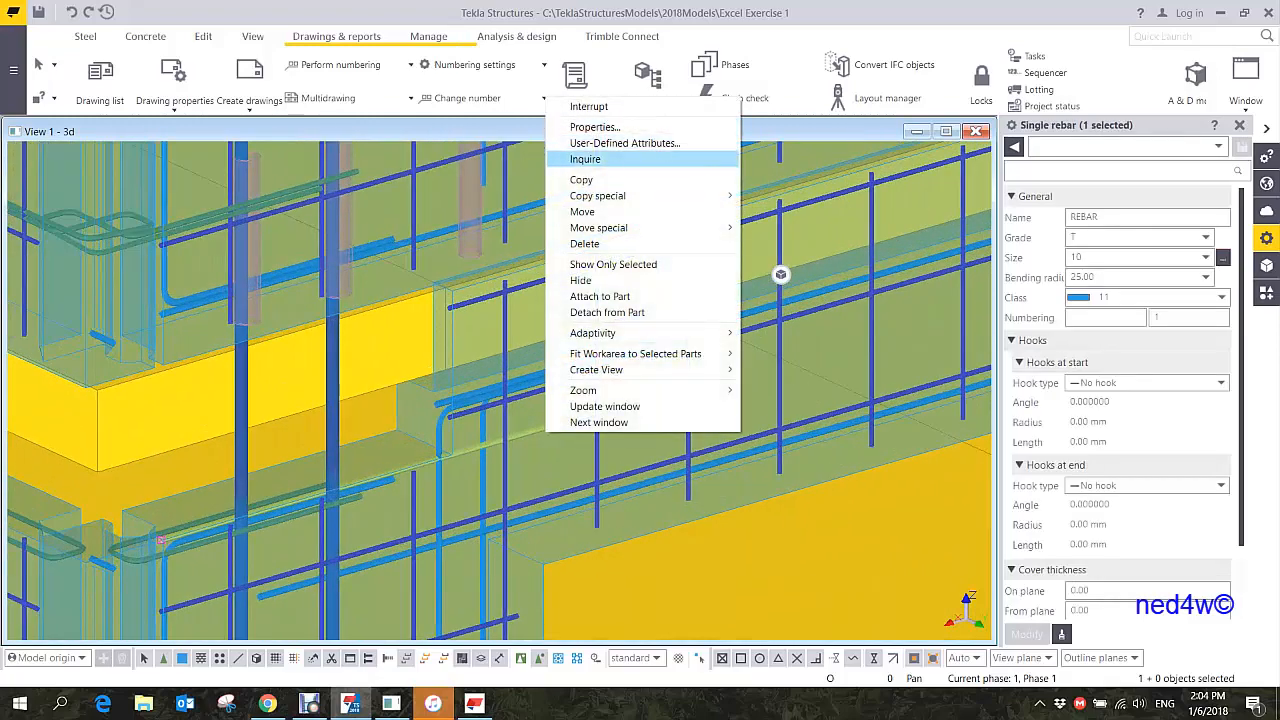
{"action": "left_click", "coordinate": [584, 158]}
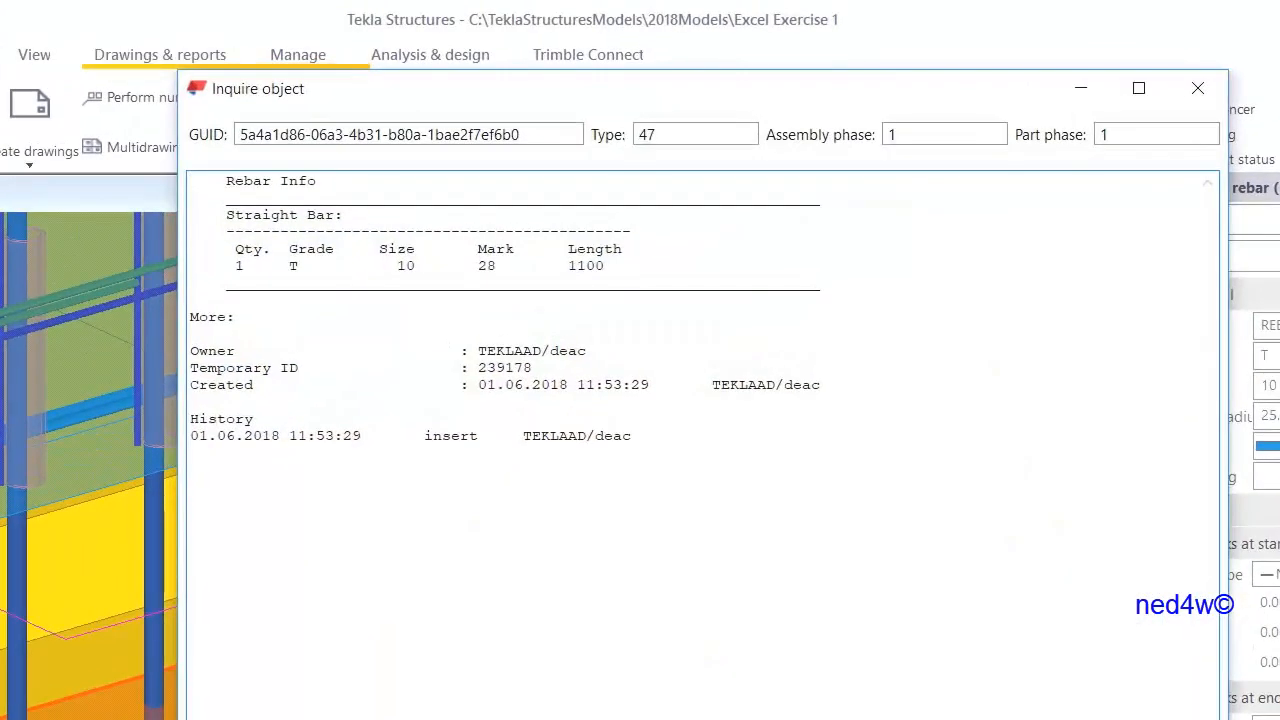
{"action": "left_click_drag", "start_coordinate": [497, 266], "coordinate": [462, 283]}
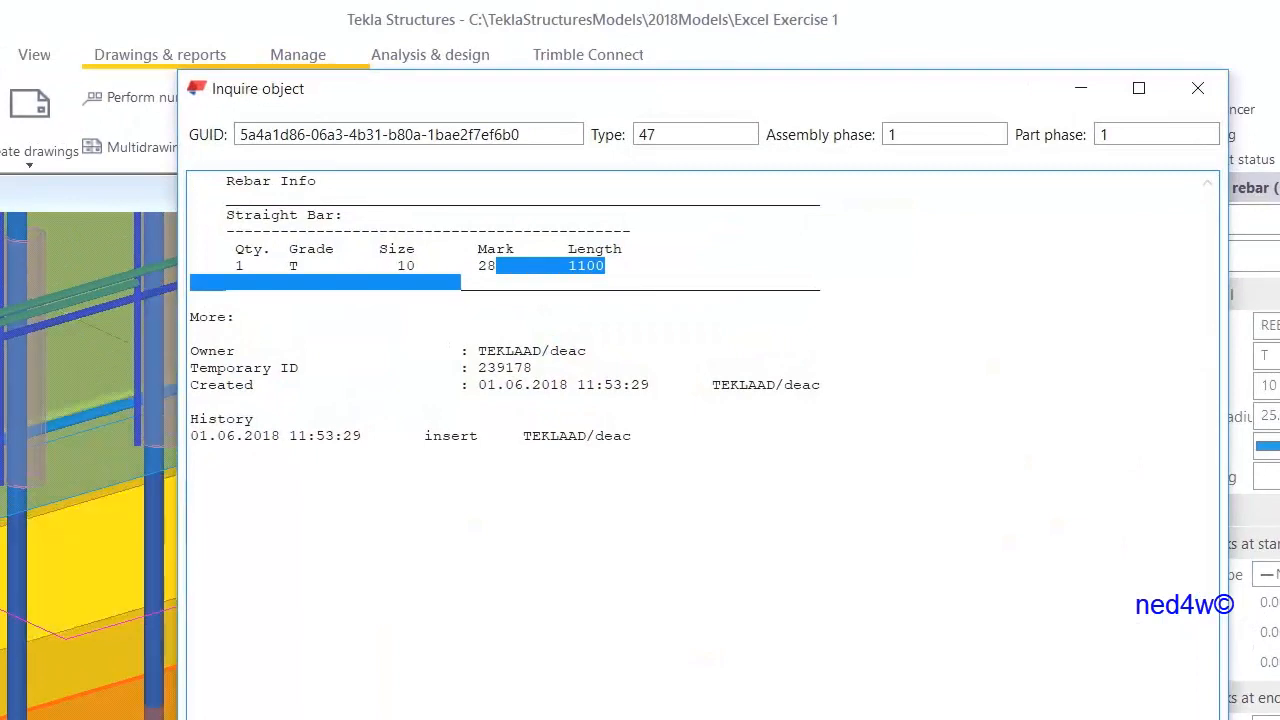
- Inquire the wall panel's bent rebar to check its mark, and close the inquiry window
{"action": "right_click", "coordinate": [90, 410]}
{"action": "left_click", "coordinate": [130, 503]}
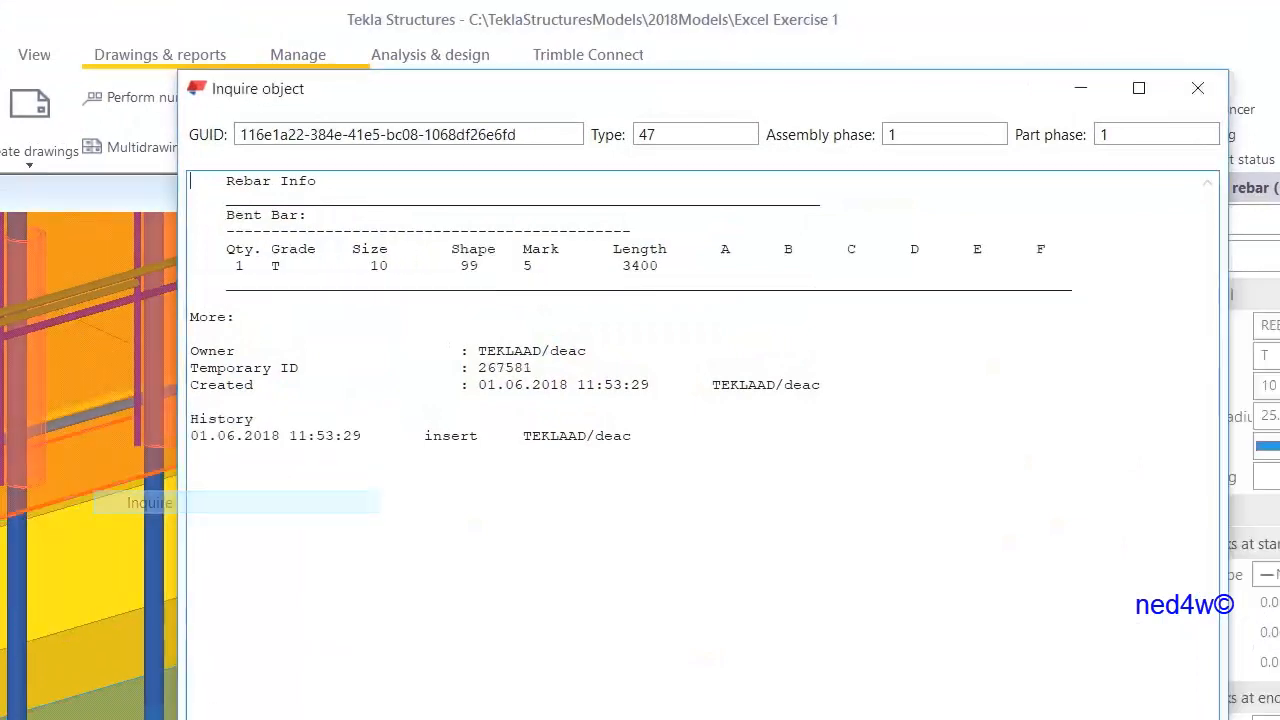
{"action": "left_click_drag", "start_coordinate": [533, 266], "coordinate": [523, 266]}
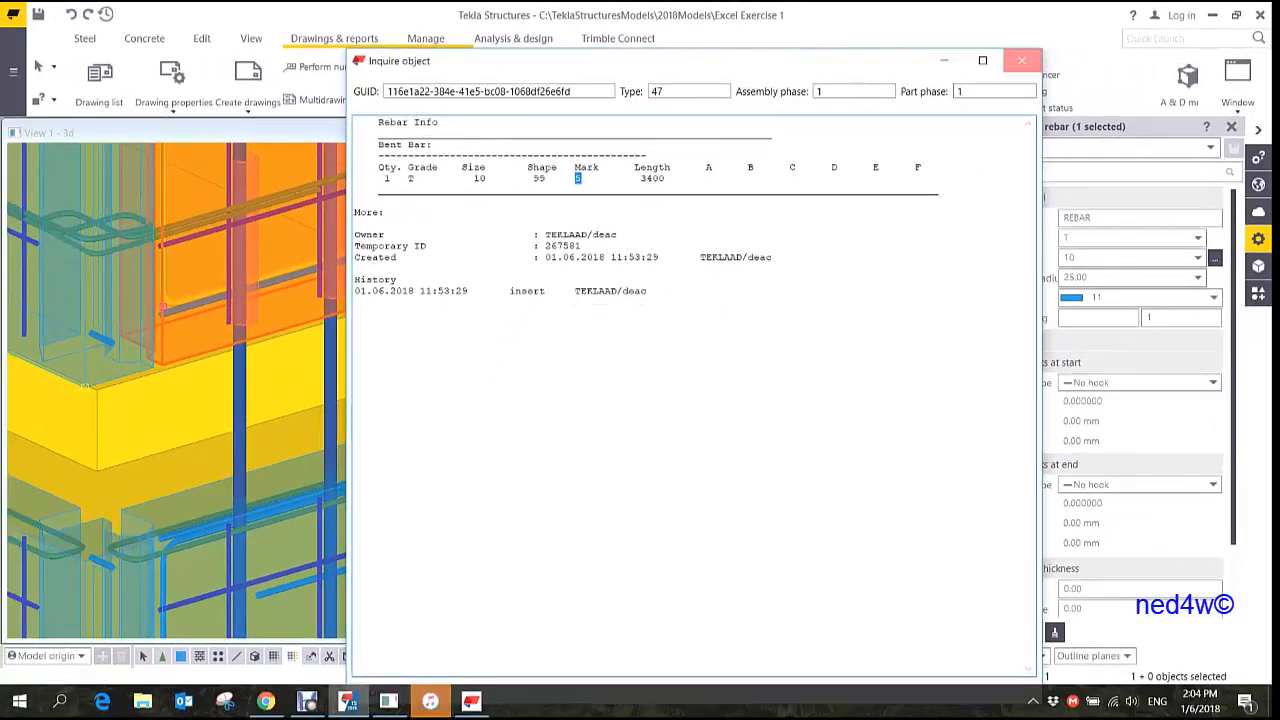
{"action": "left_click", "coordinate": [1021, 60]}
{"action": "scroll", "coordinate": [773, 272], "scroll_direction": "down", "scroll_amount": 10}
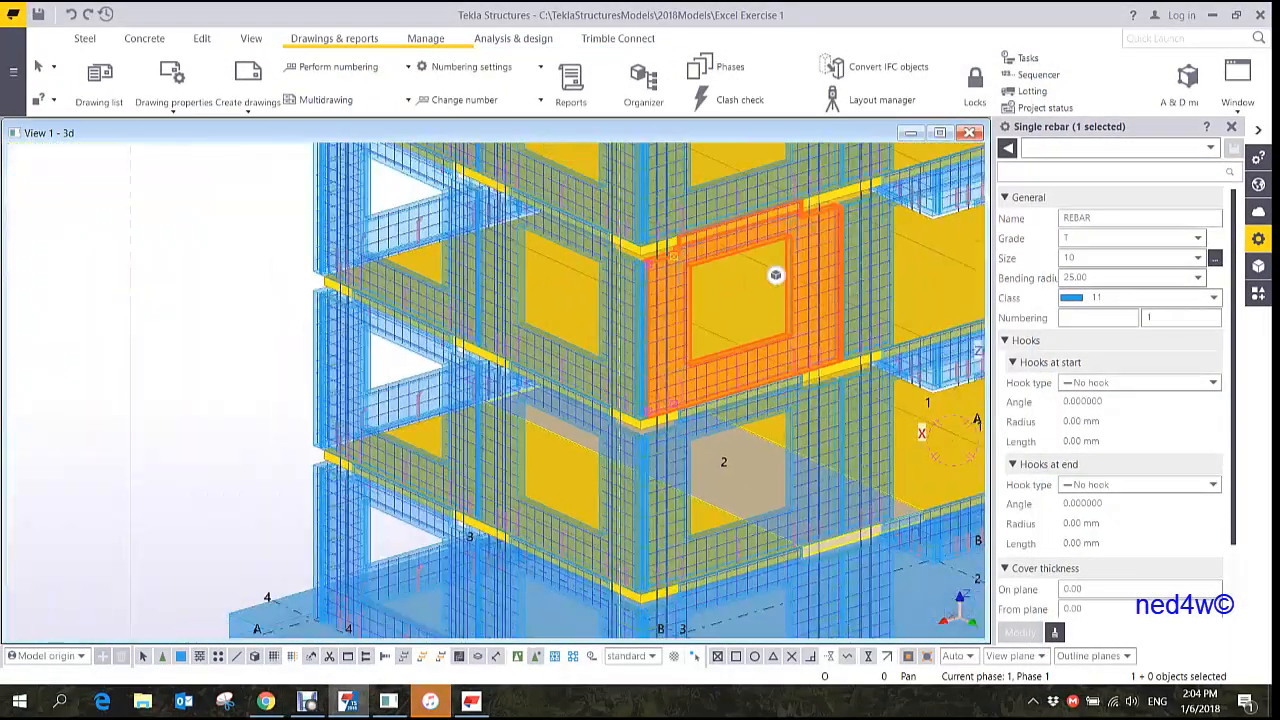
{"action": "scroll", "coordinate": [775, 274], "scroll_direction": "down", "scroll_amount": 5}
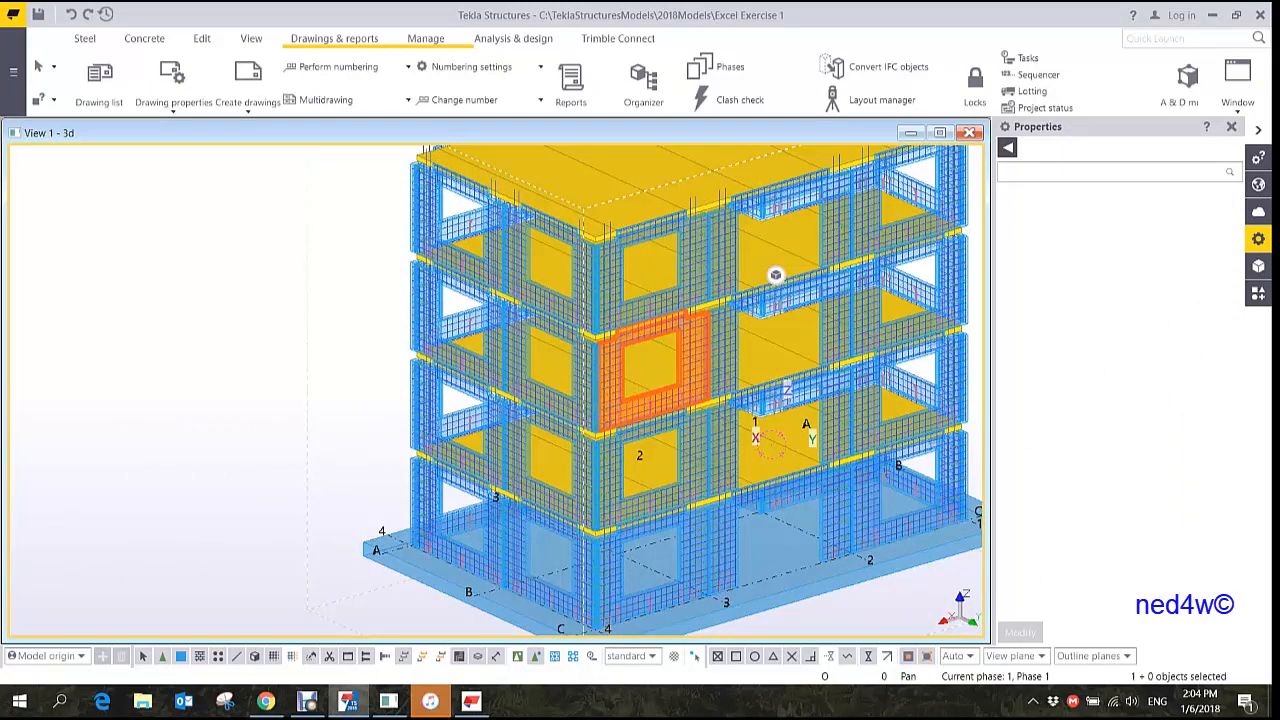
{"action": "scroll", "coordinate": [775, 274], "scroll_direction": "down", "scroll_amount": 4}
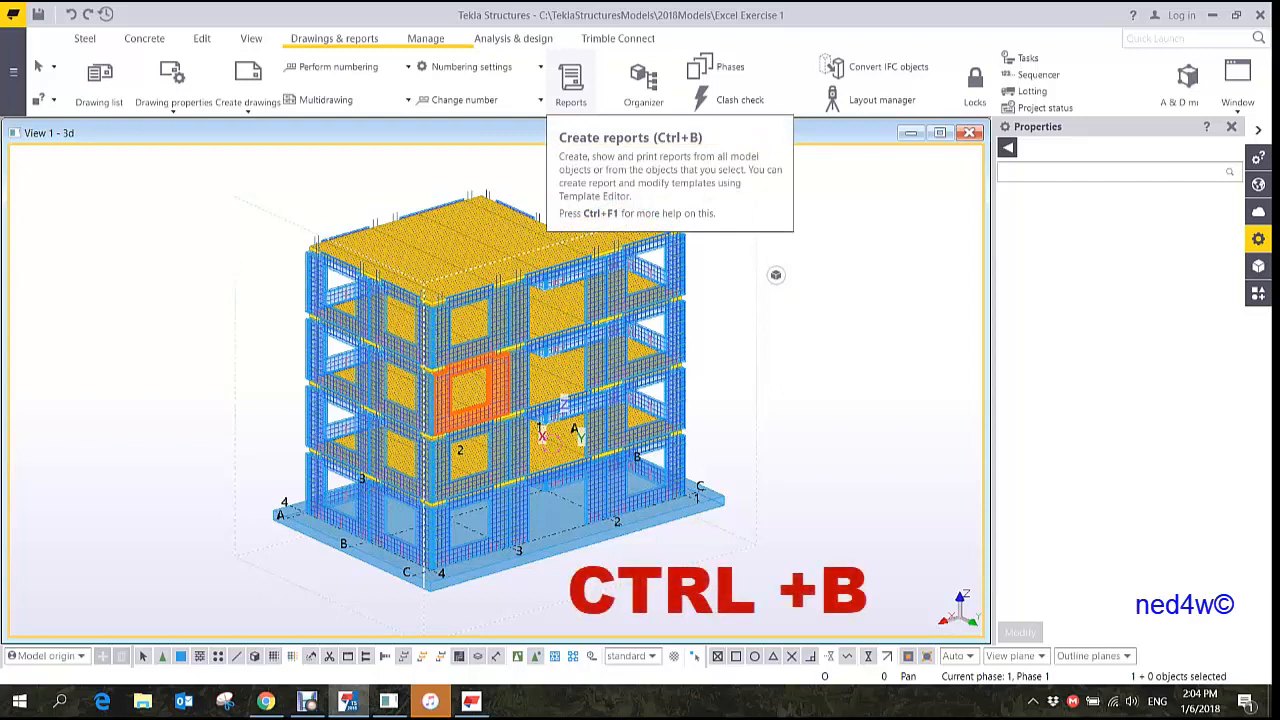
- Open the report creation dialog and clear the object selection in the model
{"action": "key", "text": "ctrl+b"}
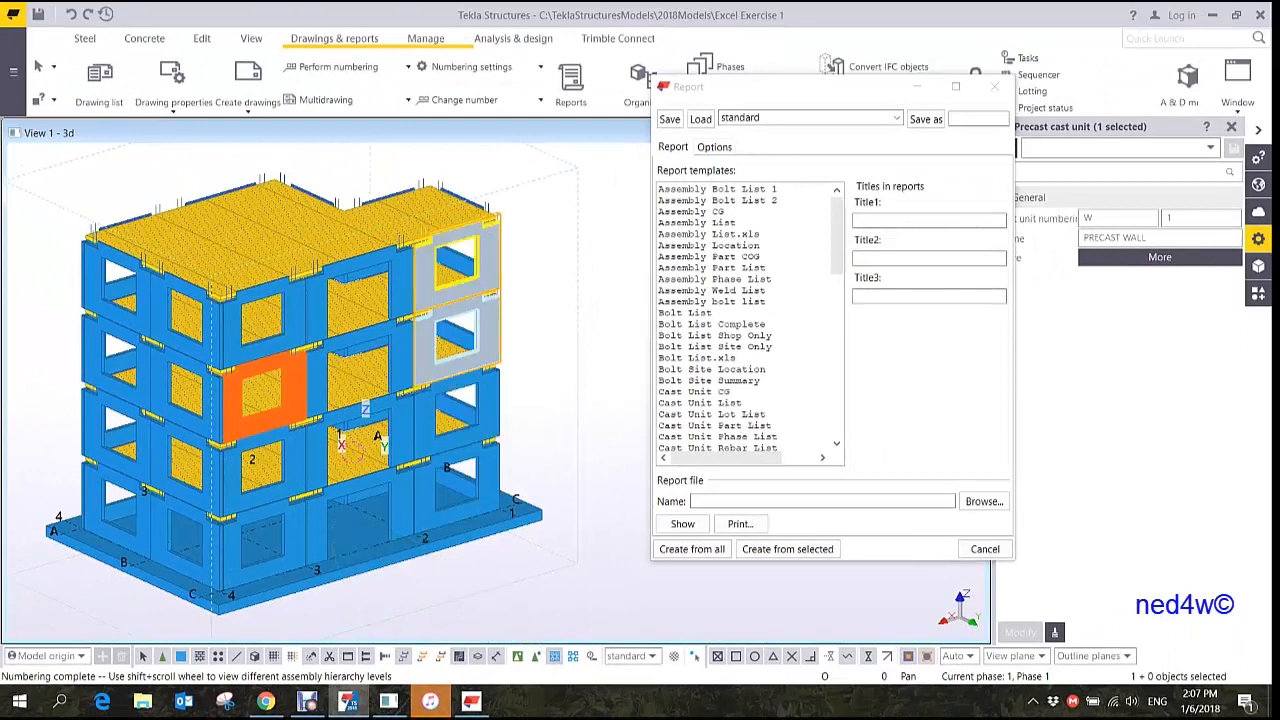
{"action": "left_click", "coordinate": [426, 264]}
{"action": "left_click", "coordinate": [300, 222]}
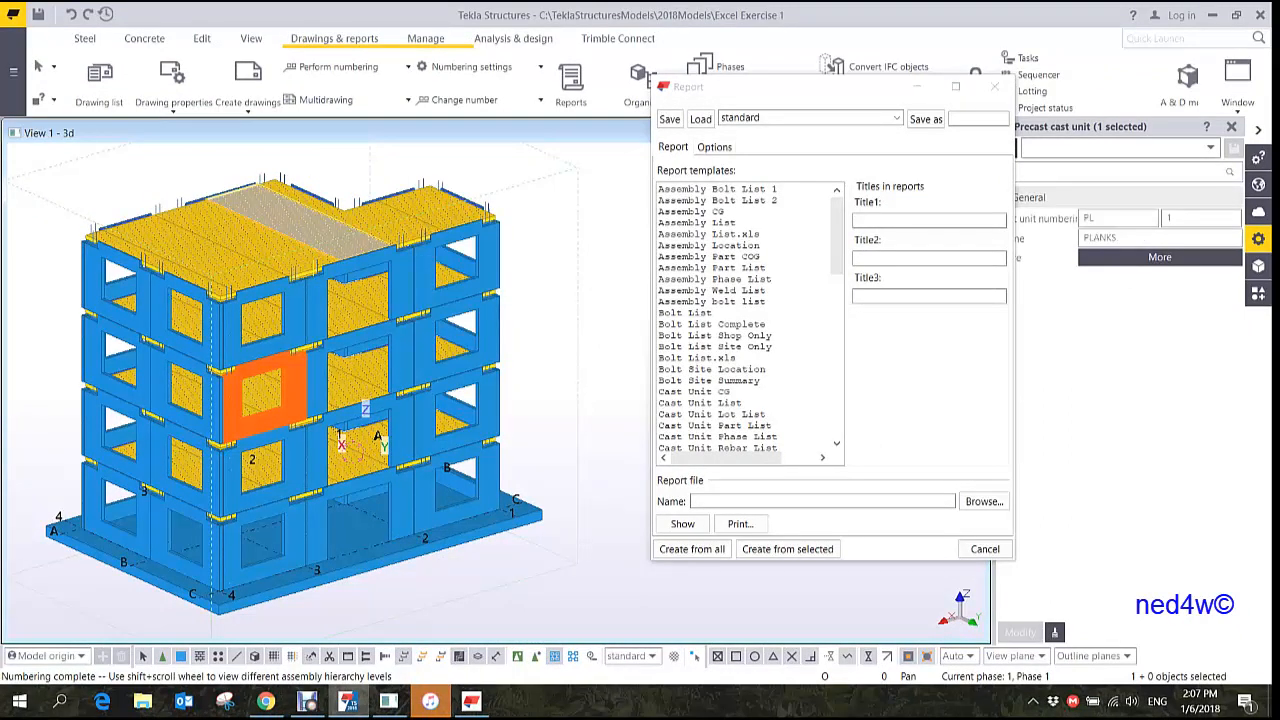
{"action": "left_click", "coordinate": [294, 318]}
{"action": "left_click", "coordinate": [318, 298]}
{"action": "left_click", "coordinate": [294, 388]}
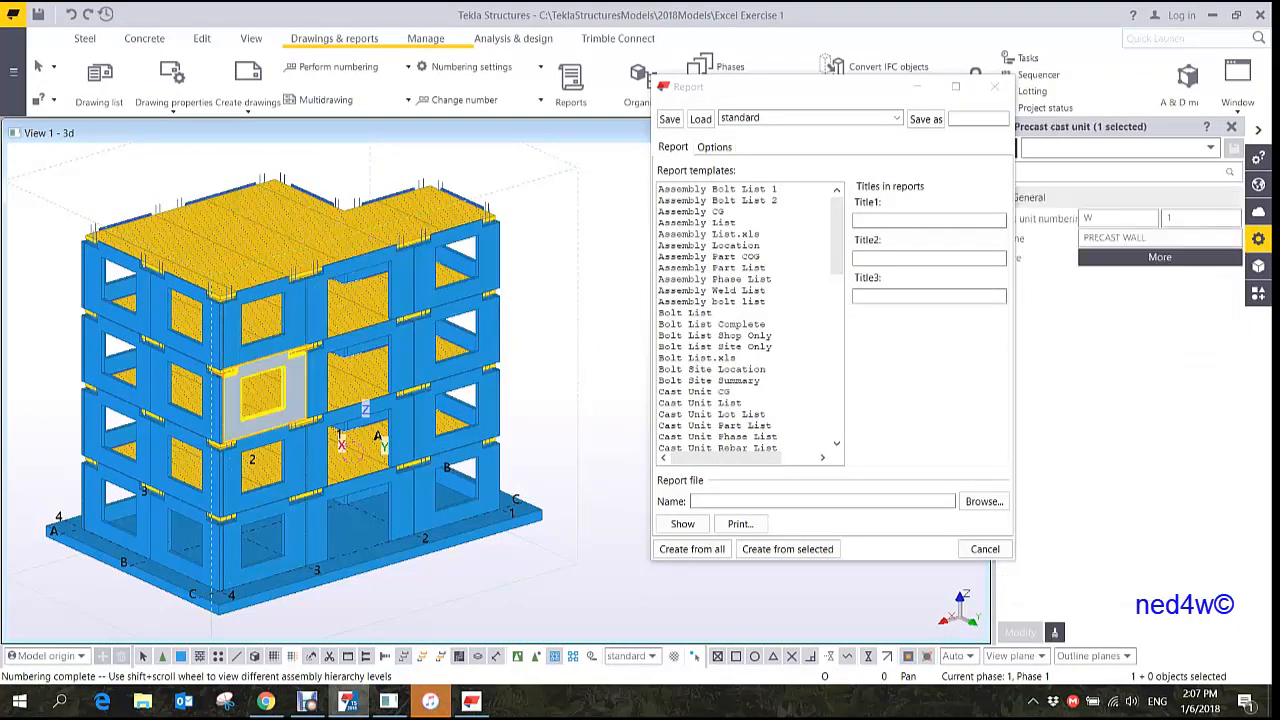
{"action": "left_click", "coordinate": [320, 374]}
{"action": "left_click", "coordinate": [565, 410]}
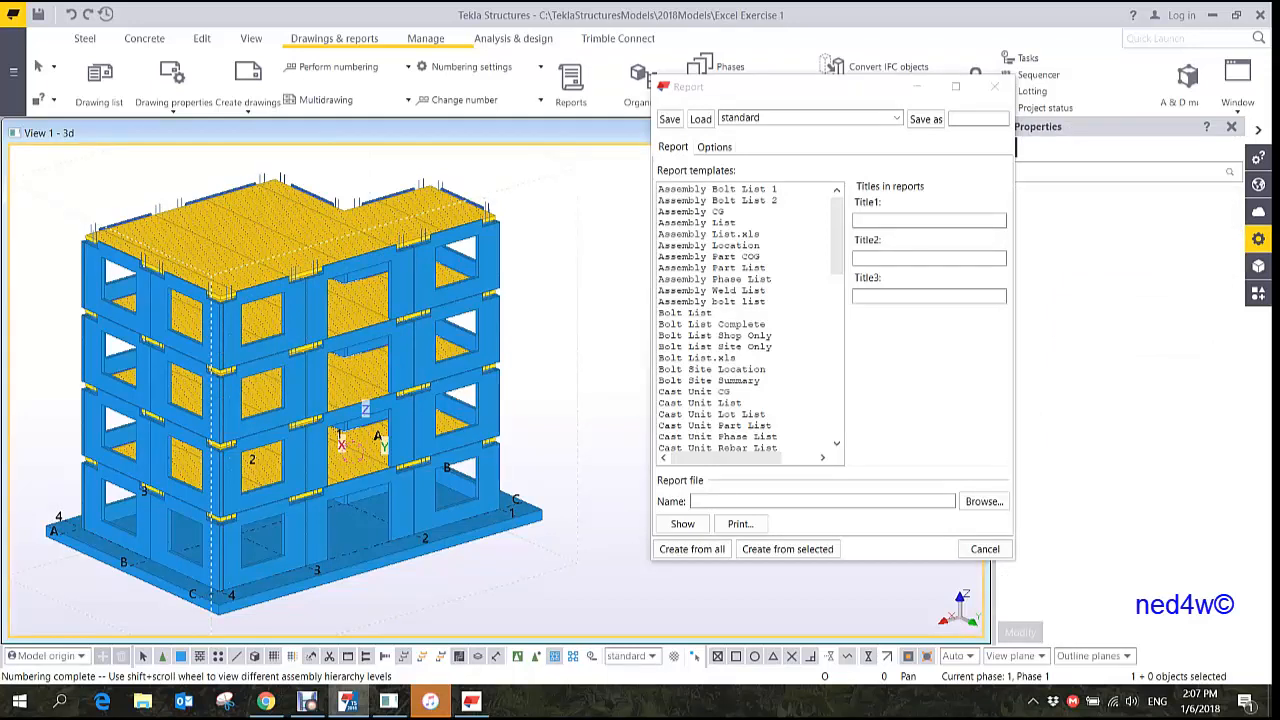
- Create a Cast Unit Rebar List report from the ground-floor precast wall between grids 1 and 2
{"action": "scroll", "coordinate": [427, 478], "scroll_direction": "up", "scroll_amount": 4}
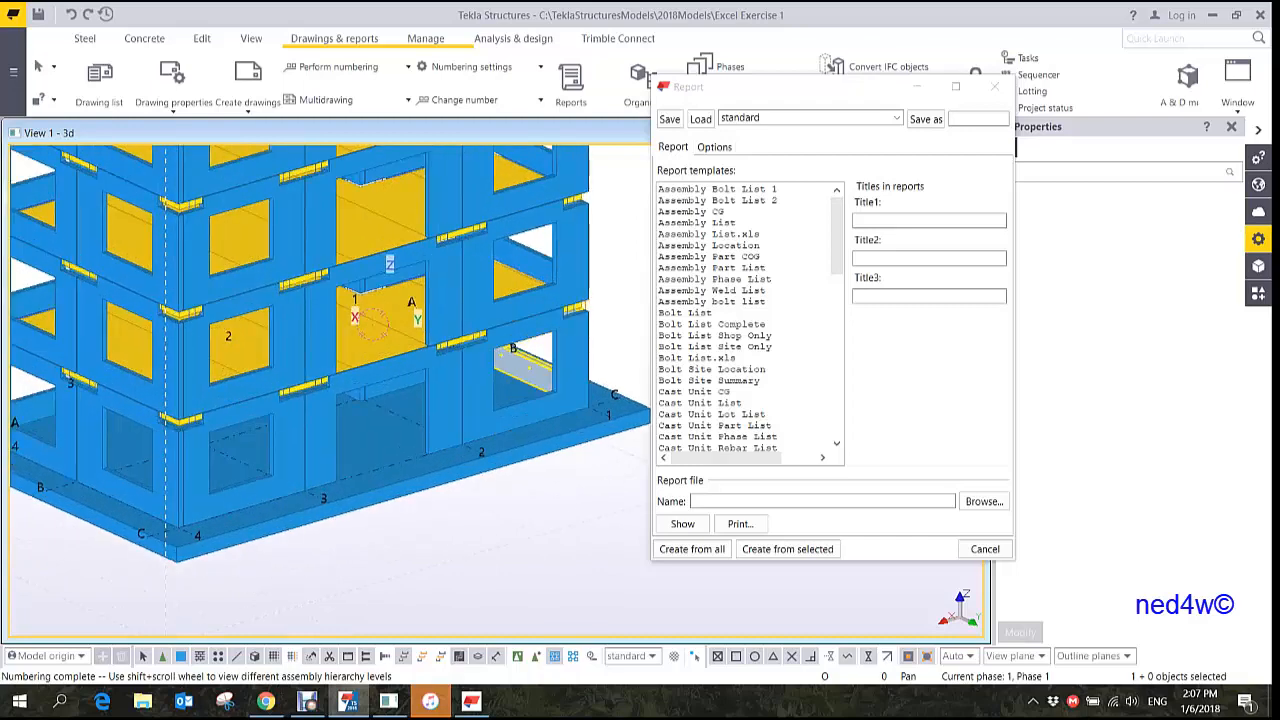
{"action": "scroll", "coordinate": [580, 566], "scroll_direction": "up", "scroll_amount": 4}
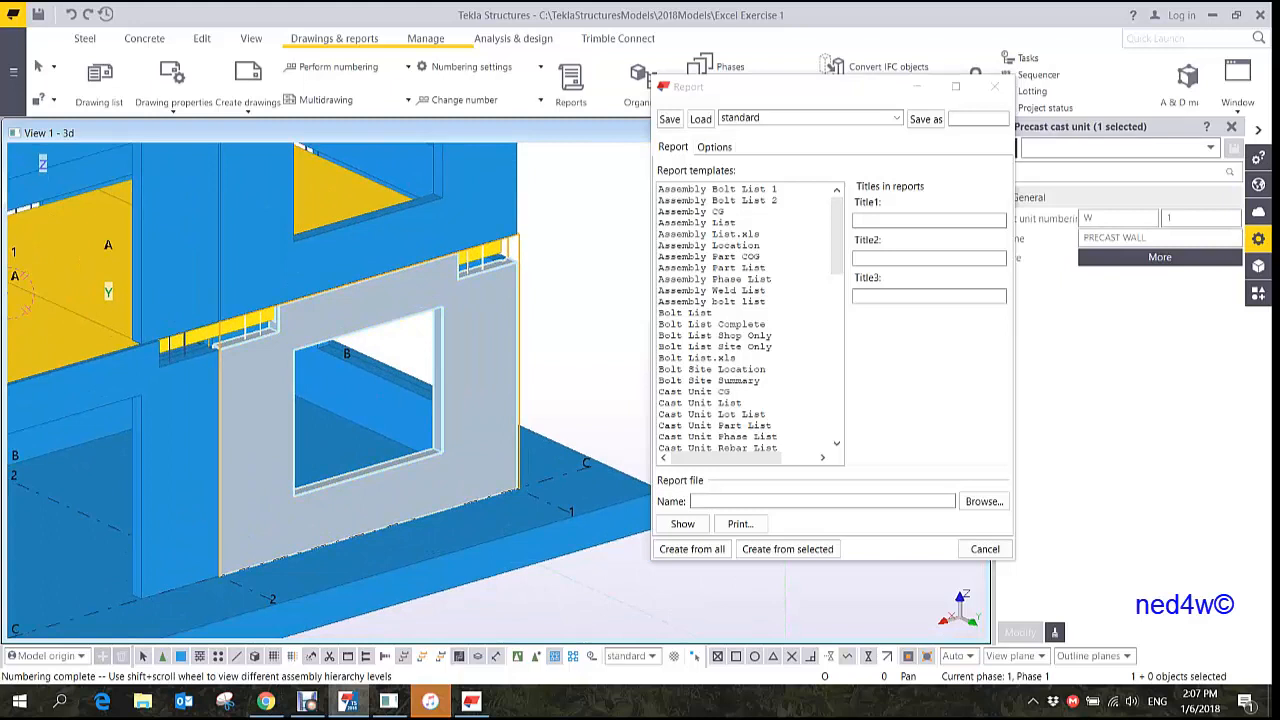
{"action": "left_click_drag", "start_coordinate": [837, 230], "coordinate": [837, 287]}
{"action": "left_click", "coordinate": [718, 268]}
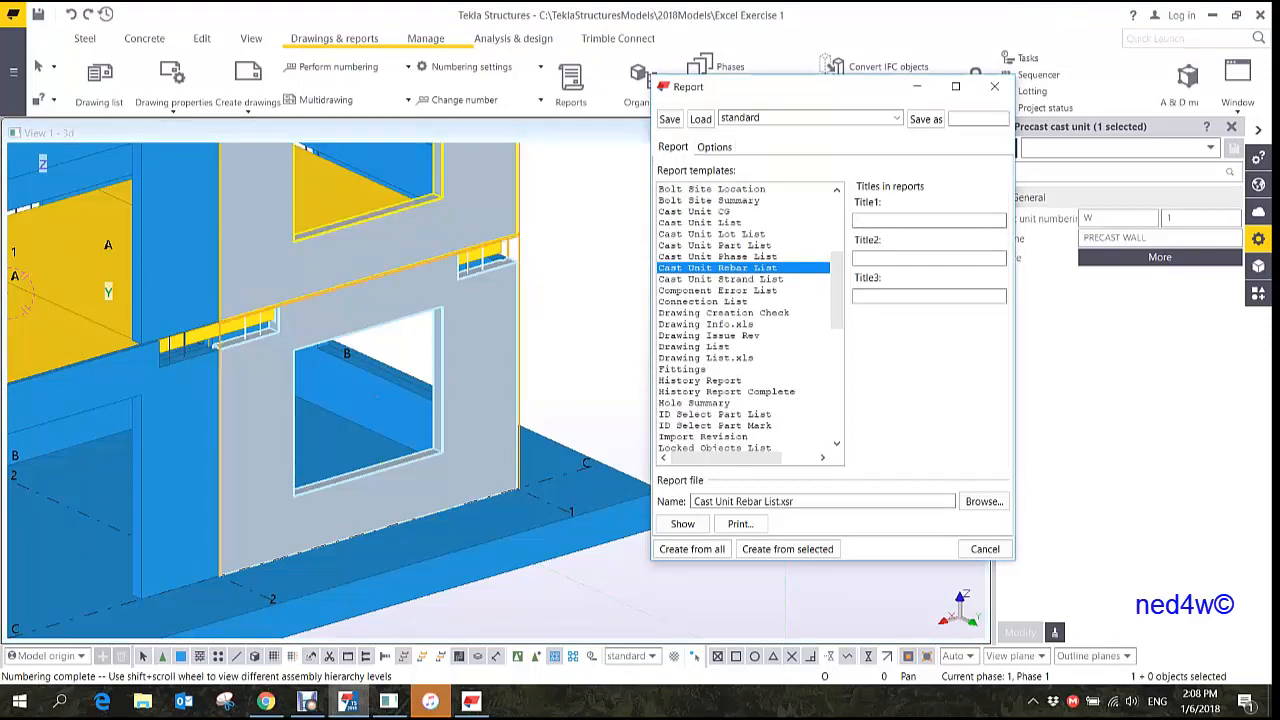
{"action": "left_click", "coordinate": [472, 325]}
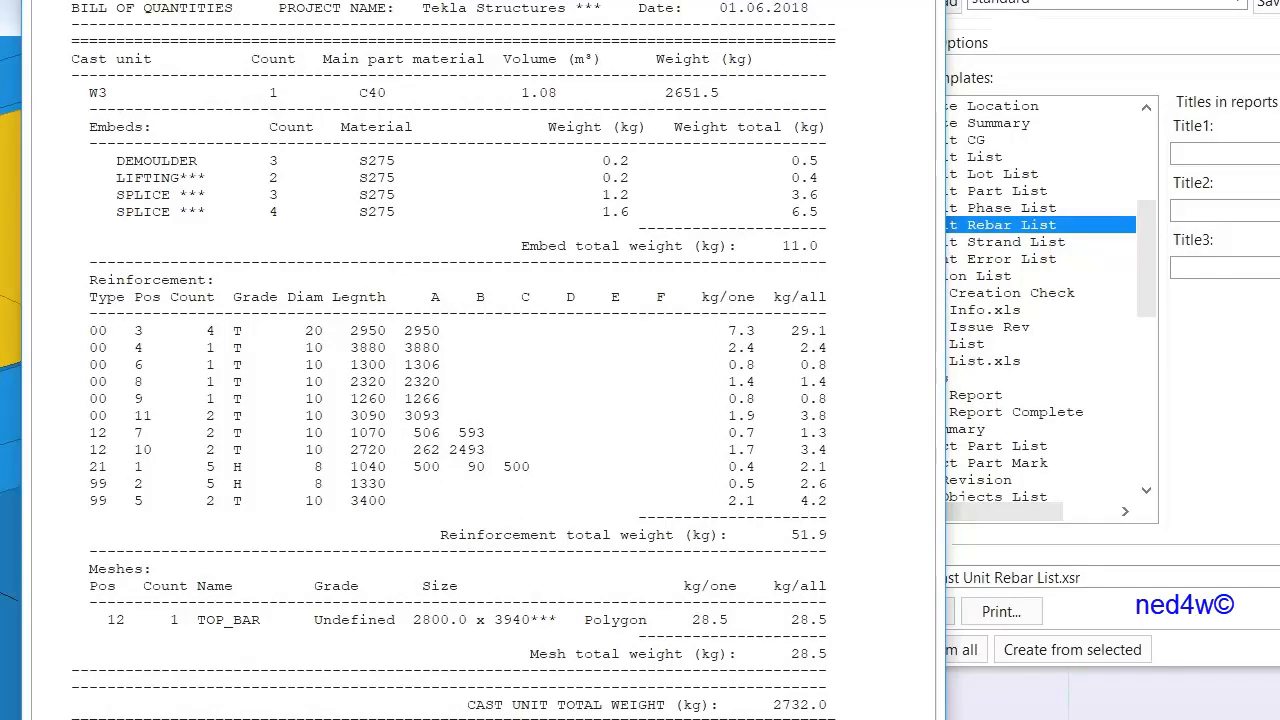
- Review the single wall's embeds, reinforcement and mesh quantities in a widened report window, and close it
{"action": "left_click_drag", "start_coordinate": [945, 360], "coordinate": [971, 360]}
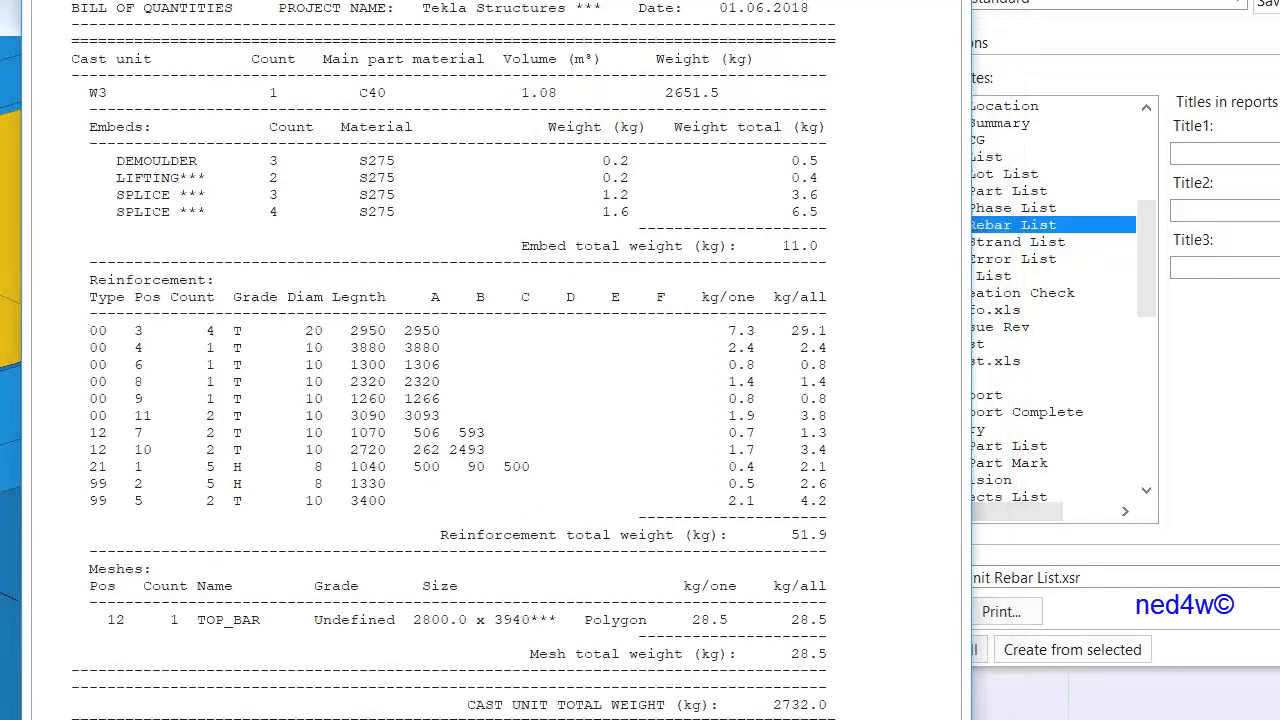
{"action": "scroll", "coordinate": [450, 360], "scroll_direction": "down", "scroll_amount": 1}
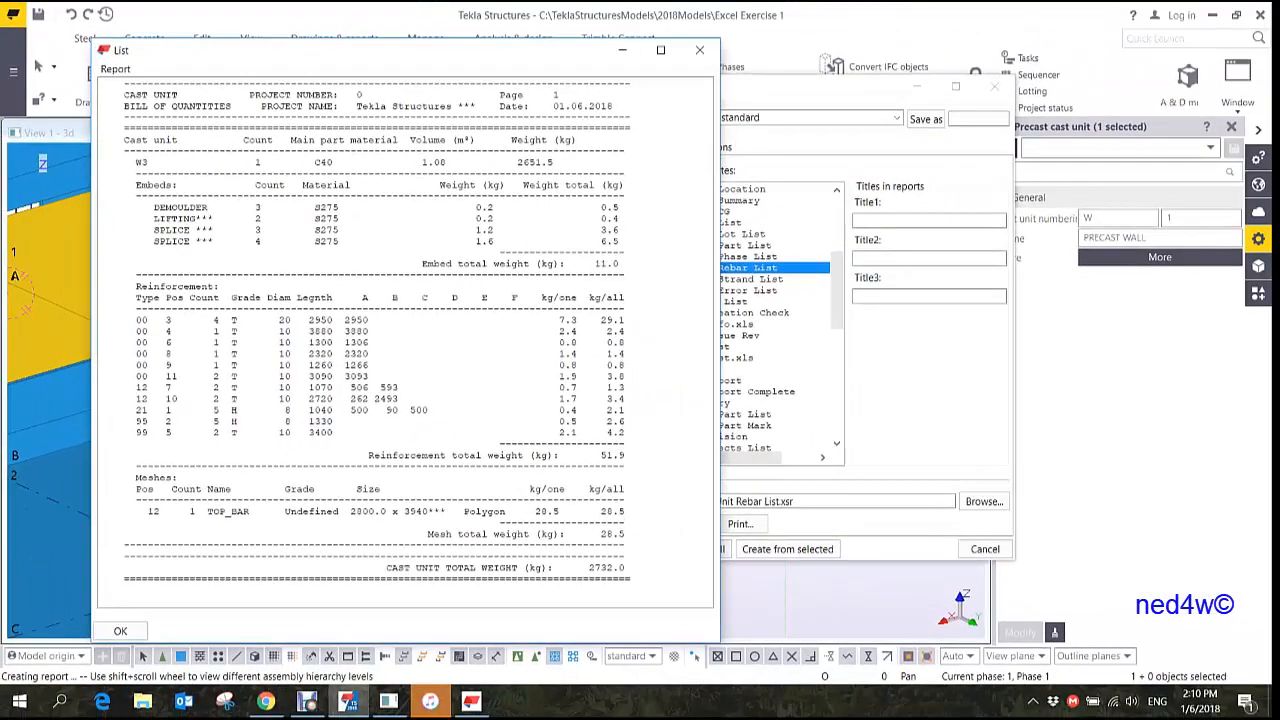
{"action": "left_click", "coordinate": [699, 50]}
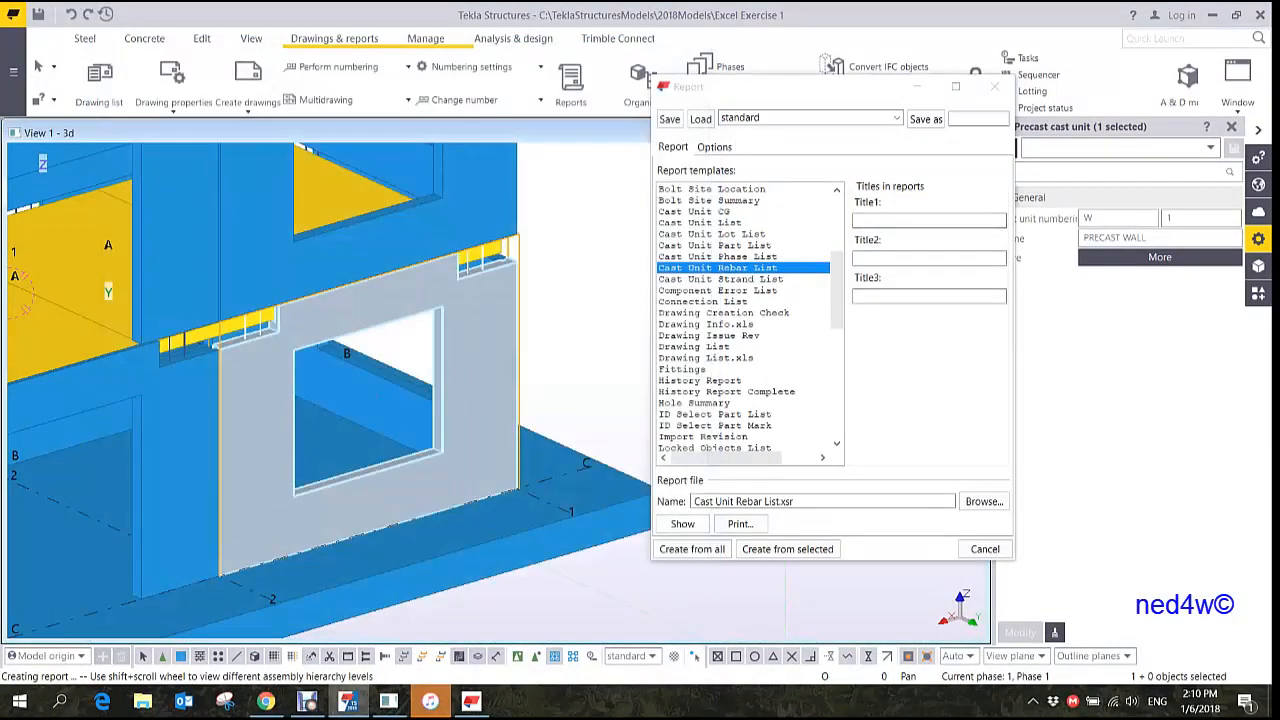
- Select all ground-floor walls and create the Cast Unit Rebar List report from them, replacing the existing report file
{"action": "middle_click_drag", "start_coordinate": [412, 407], "coordinate": [580, 245]}
{"action": "scroll", "coordinate": [532, 354], "scroll_direction": "down", "scroll_amount": 4}
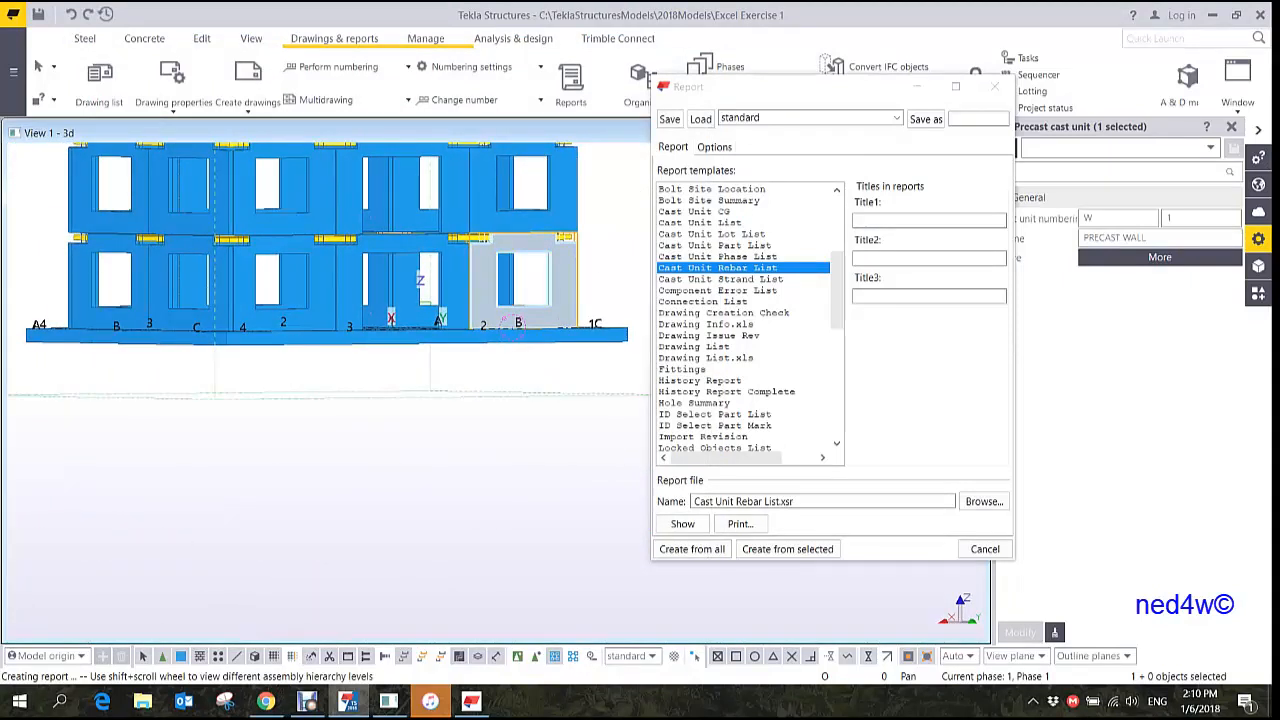
{"action": "left_click_drag", "start_coordinate": [600, 274], "coordinate": [28, 308]}
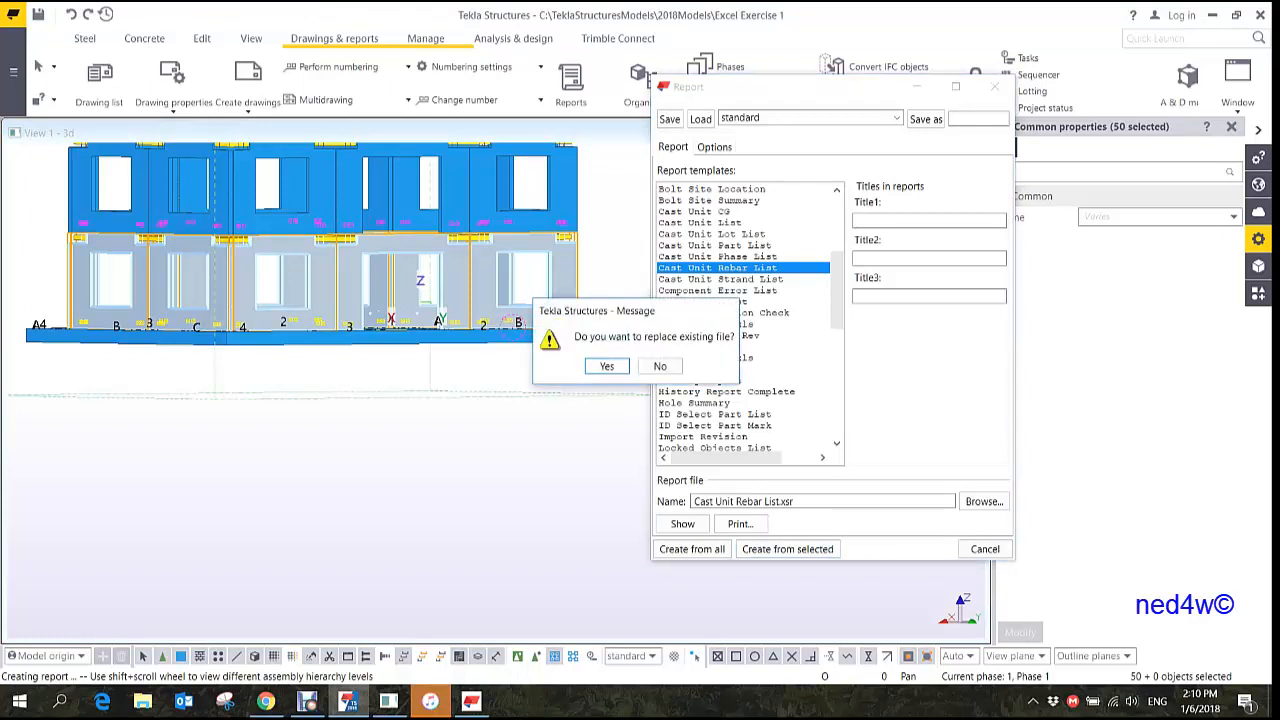
{"action": "key", "text": "Return"}
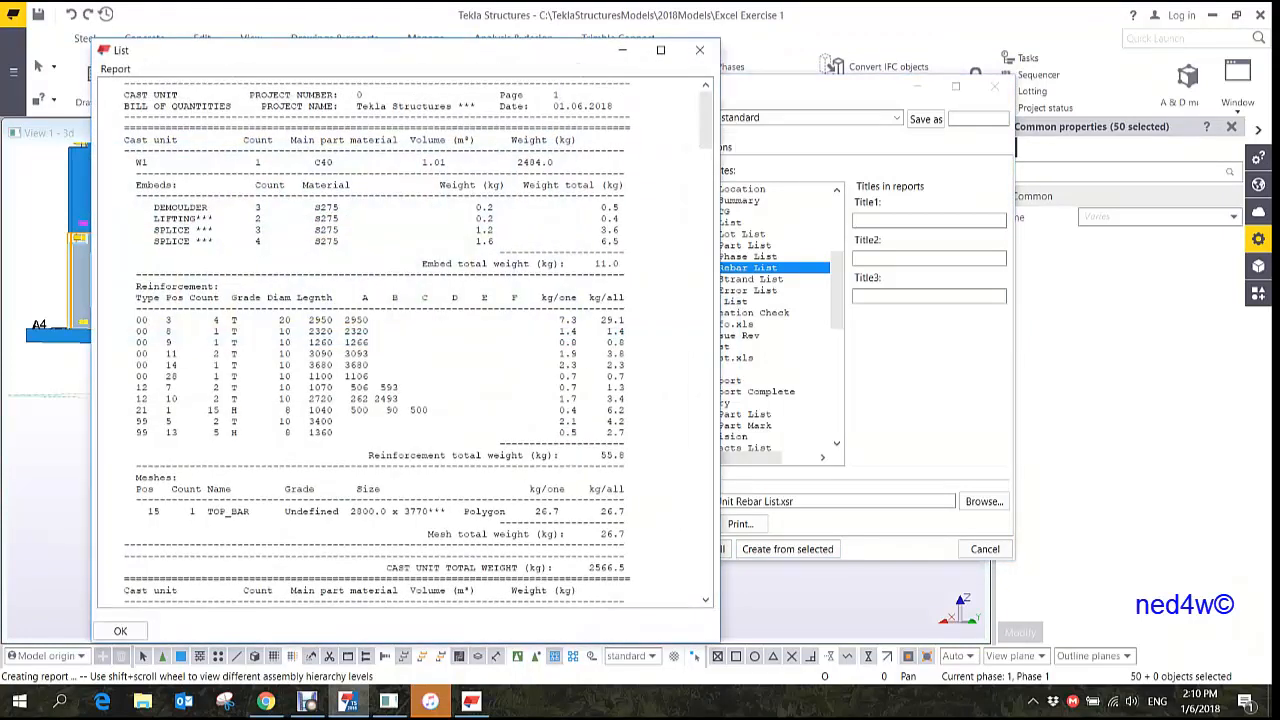
- Read through the rebar quantities of the ground-floor cast units, close the list and move the report dialog clear of the model
{"action": "scroll", "coordinate": [418, 340], "scroll_direction": "down", "scroll_amount": 15}
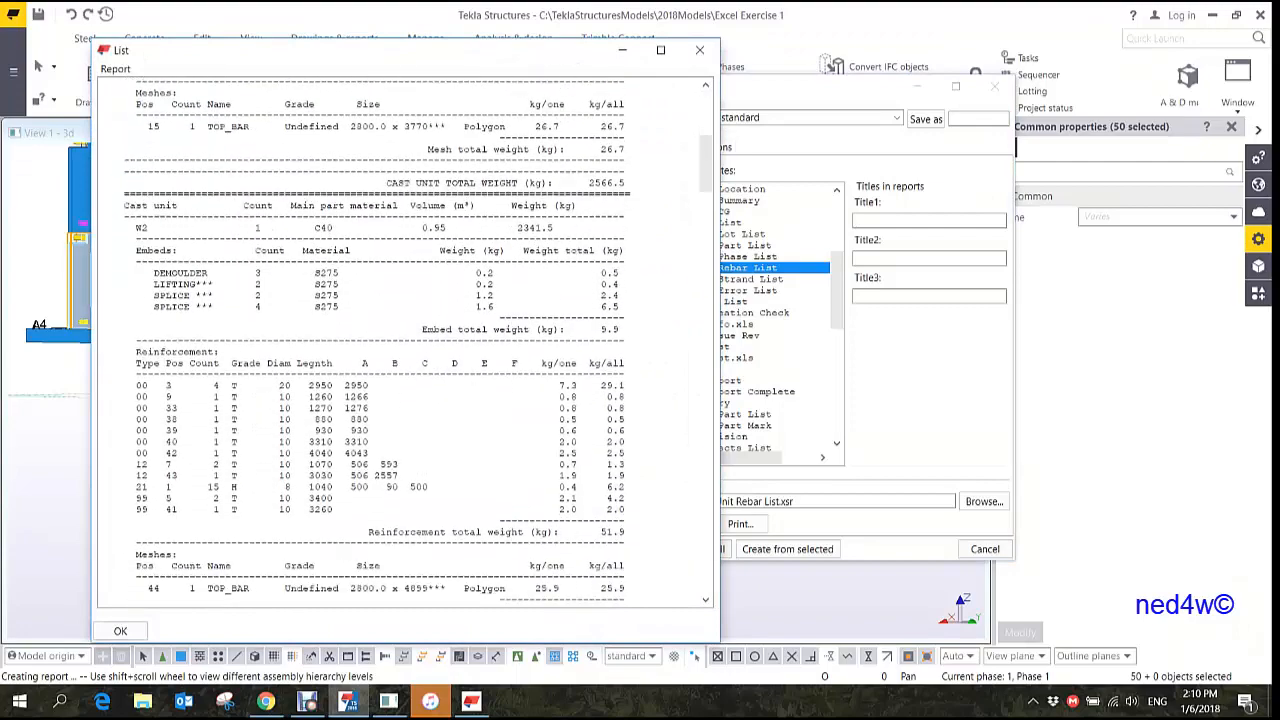
{"action": "scroll", "coordinate": [418, 340], "scroll_direction": "down", "scroll_amount": 15}
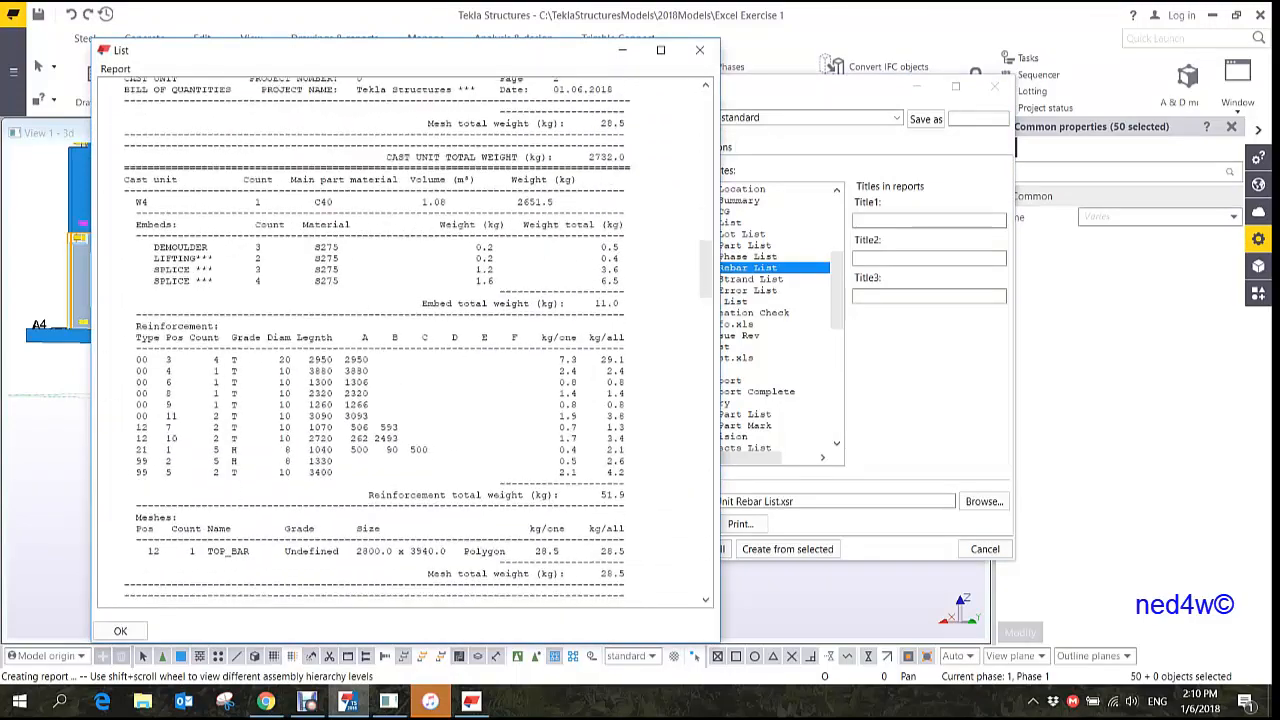
{"action": "scroll", "coordinate": [418, 340], "scroll_direction": "down", "scroll_amount": 15}
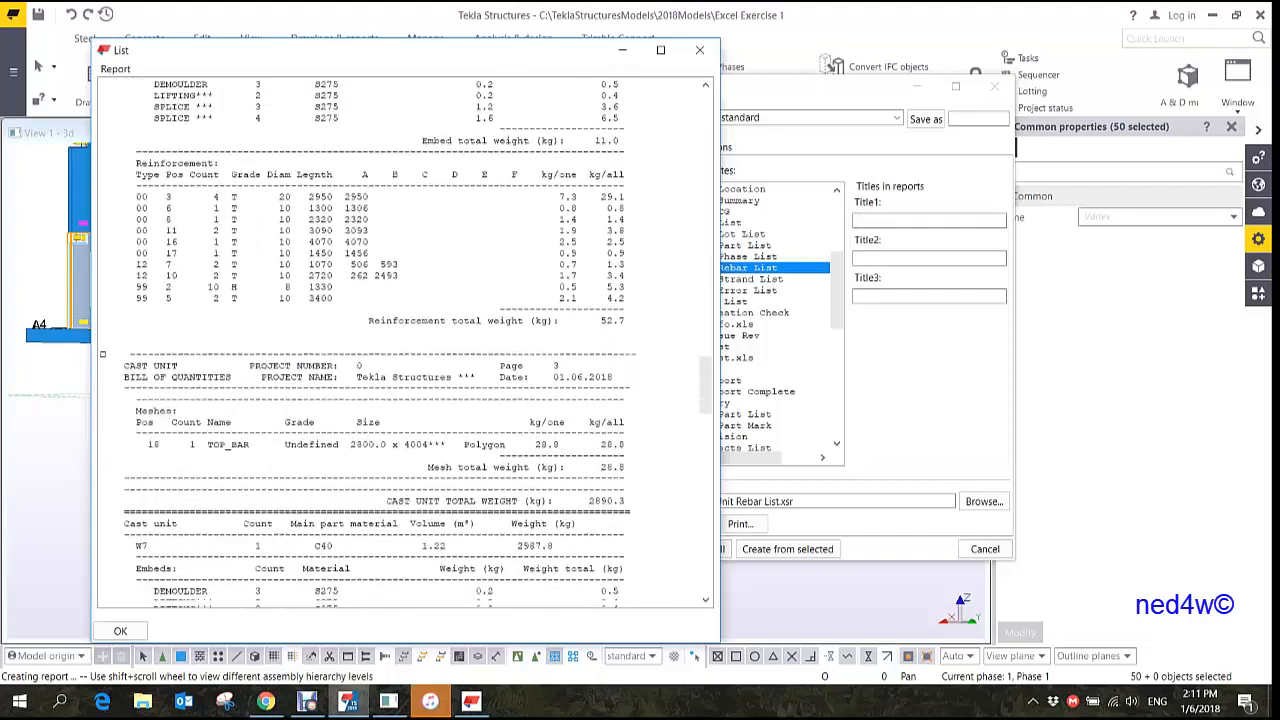
{"action": "scroll", "coordinate": [418, 340], "scroll_direction": "down", "scroll_amount": 15}
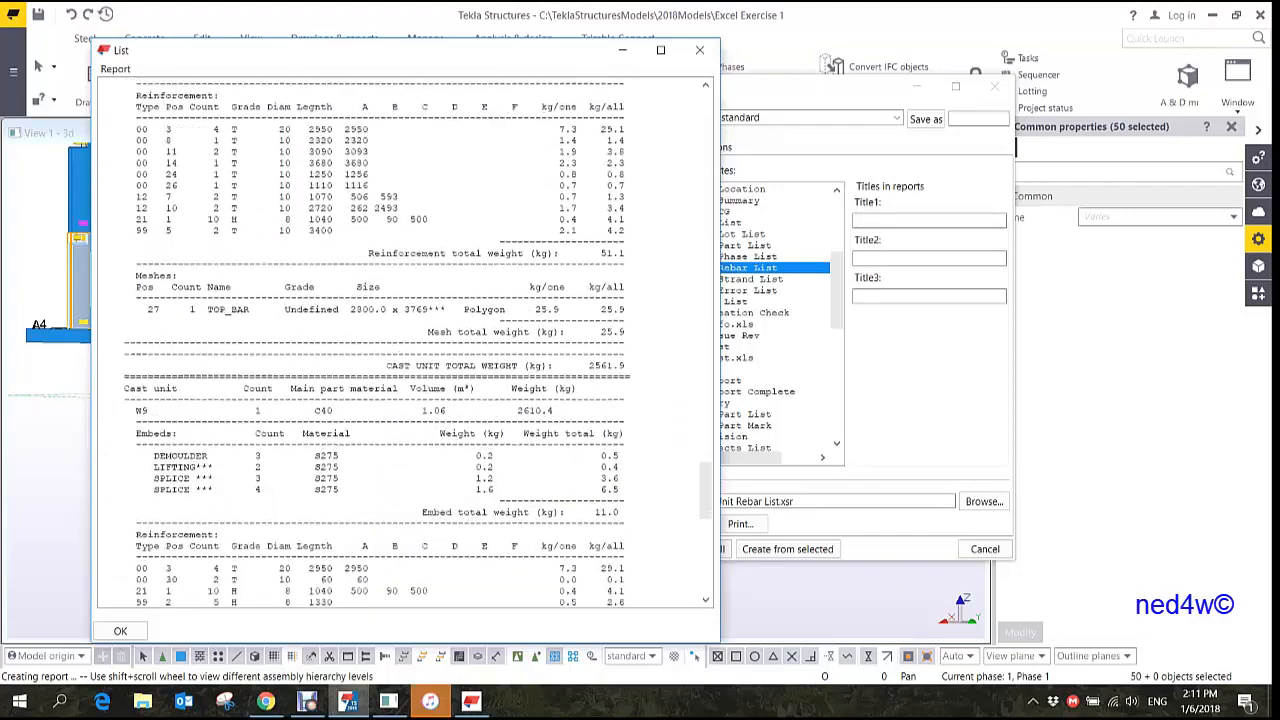
{"action": "scroll", "coordinate": [418, 340], "scroll_direction": "down", "scroll_amount": 10}
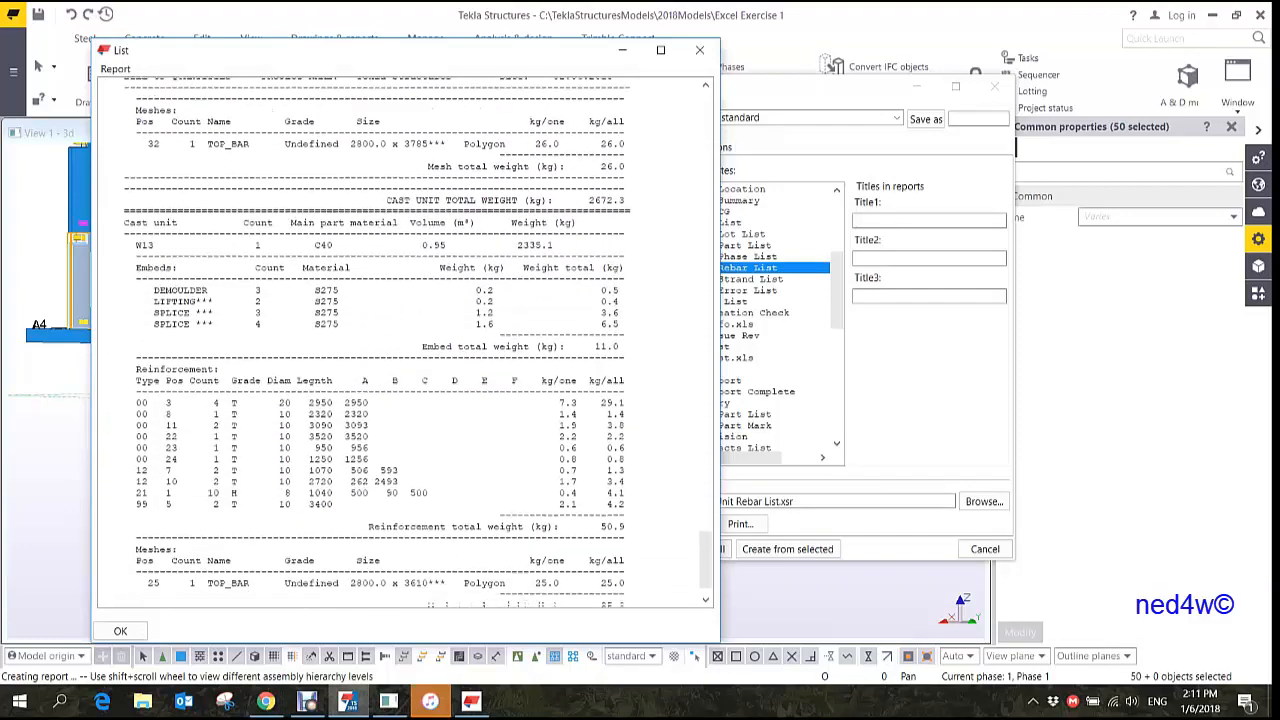
{"action": "scroll", "coordinate": [418, 340], "scroll_direction": "up", "scroll_amount": 10}
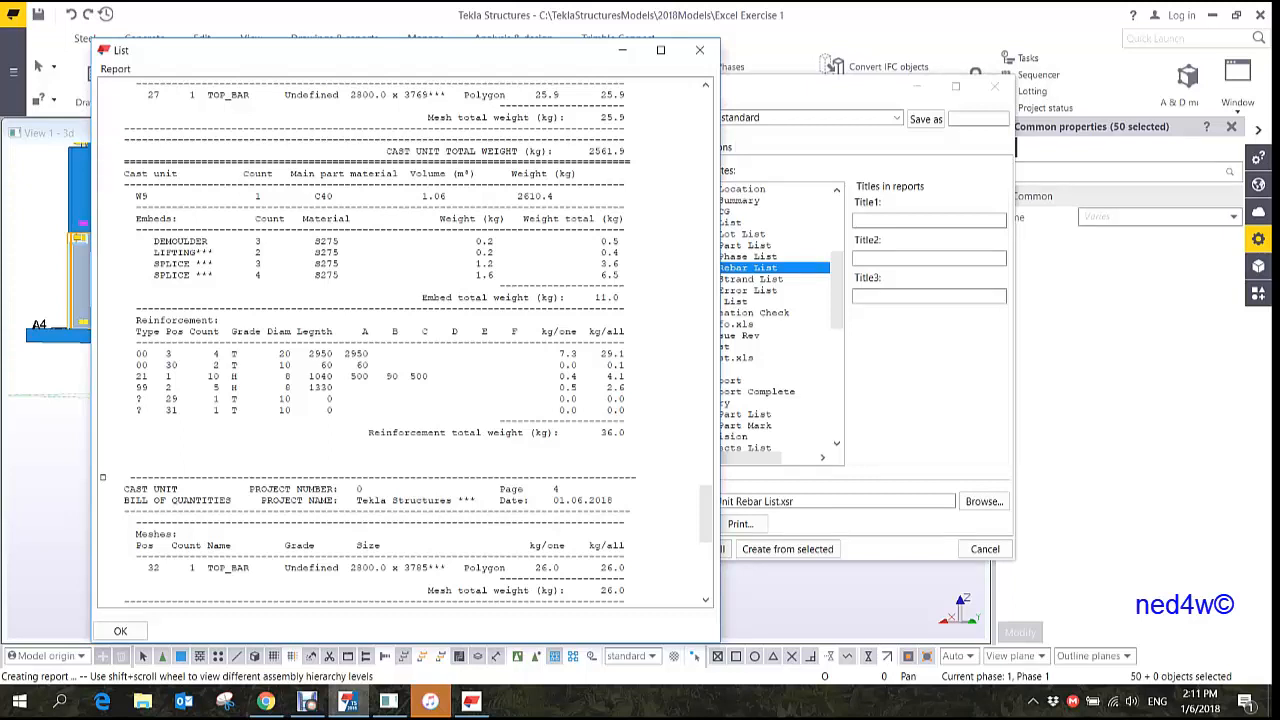
{"action": "left_click", "coordinate": [699, 50]}
{"action": "left_click_drag", "start_coordinate": [780, 87], "coordinate": [897, 80]}
{"action": "middle_click_drag", "start_coordinate": [430, 380], "coordinate": [455, 501]}
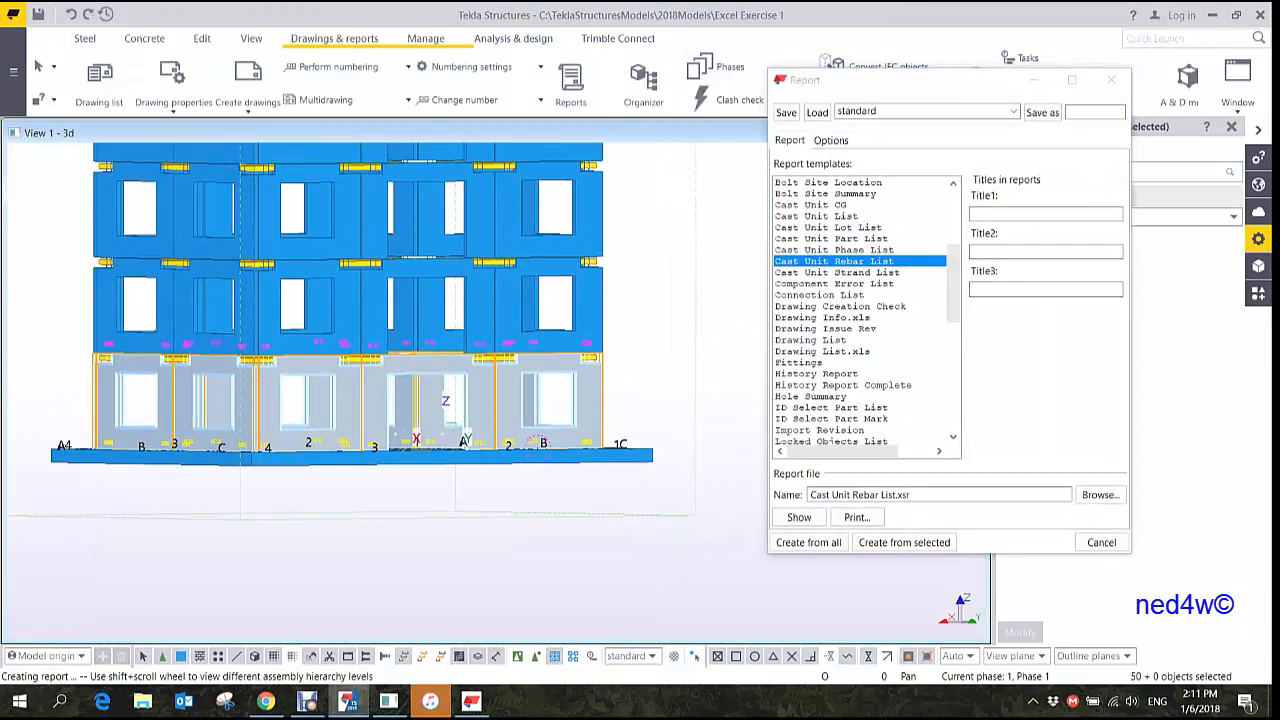
- Look through the report templates with the whole building in view and pick Cast Unit List
{"action": "middle_click_drag", "start_coordinate": [318, 226], "coordinate": [340, 430]}
{"action": "scroll", "coordinate": [340, 430], "scroll_direction": "down", "scroll_amount": 1}
{"action": "scroll", "coordinate": [690, 475], "scroll_direction": "down", "scroll_amount": 1}
{"action": "middle_click_drag", "start_coordinate": [690, 475], "coordinate": [708, 399]}
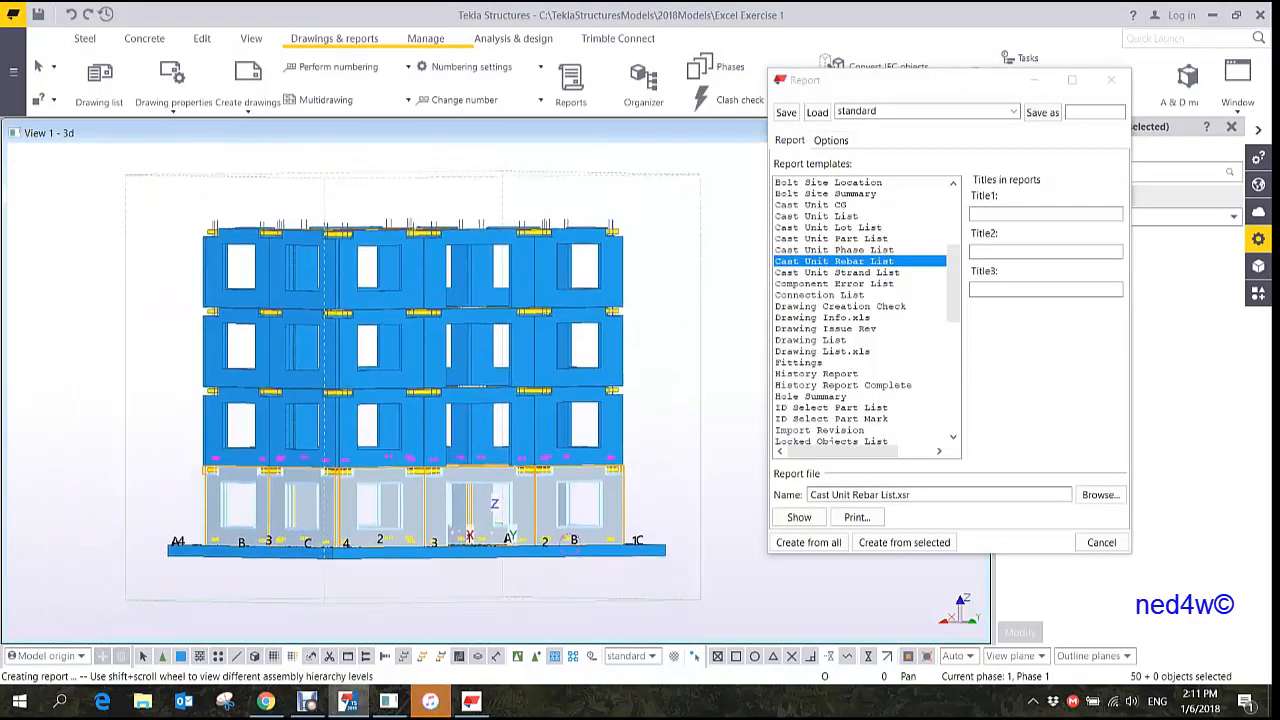
{"action": "left_click_drag", "start_coordinate": [953, 284], "coordinate": [953, 256]}
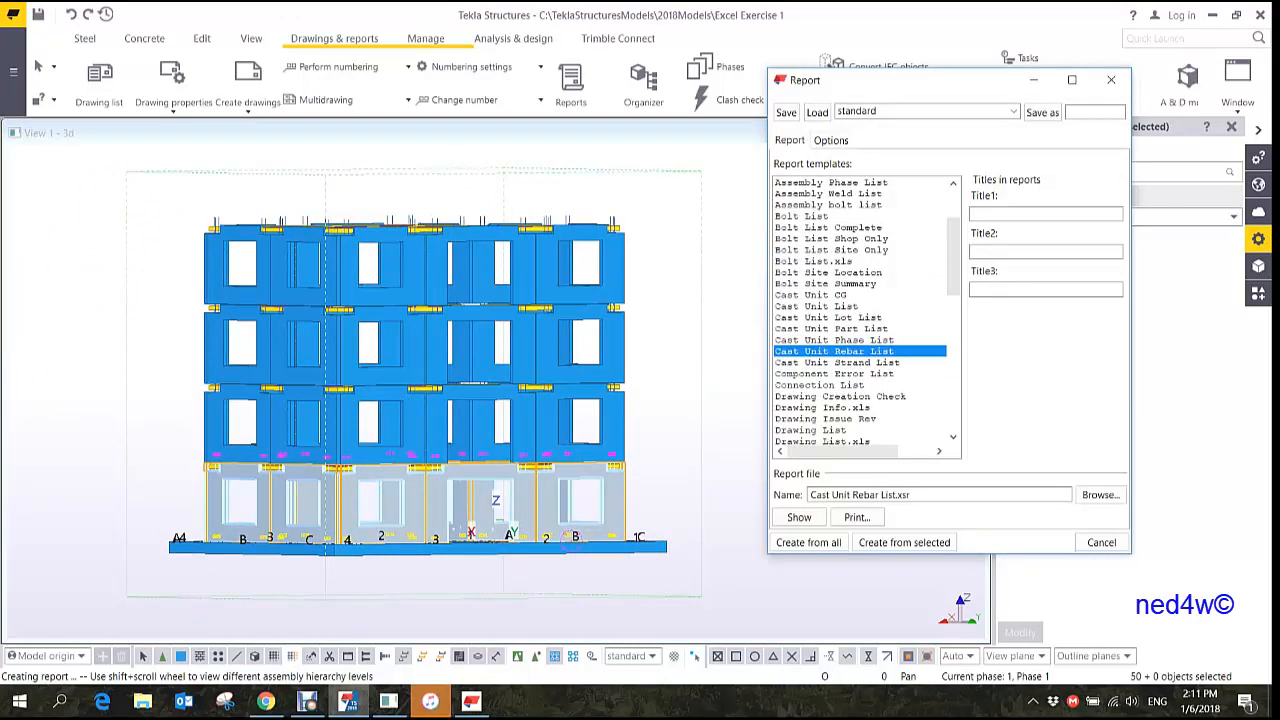
{"action": "left_click", "coordinate": [817, 306]}
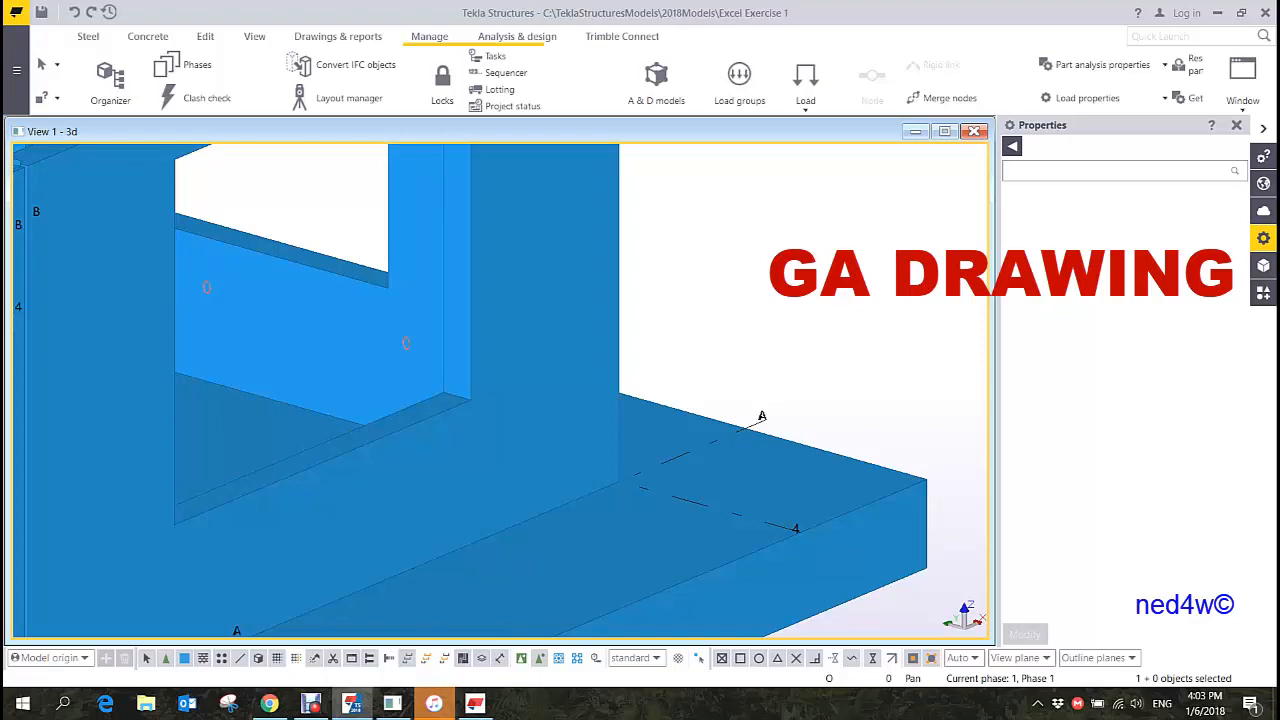
- Start a general arrangement drawing of the building and set it to place all selected views on one drawing
{"action": "middle_click_drag", "start_coordinate": [540, 400], "coordinate": [576, 396]}
{"action": "scroll", "coordinate": [748, 362], "scroll_direction": "down", "scroll_amount": 8}
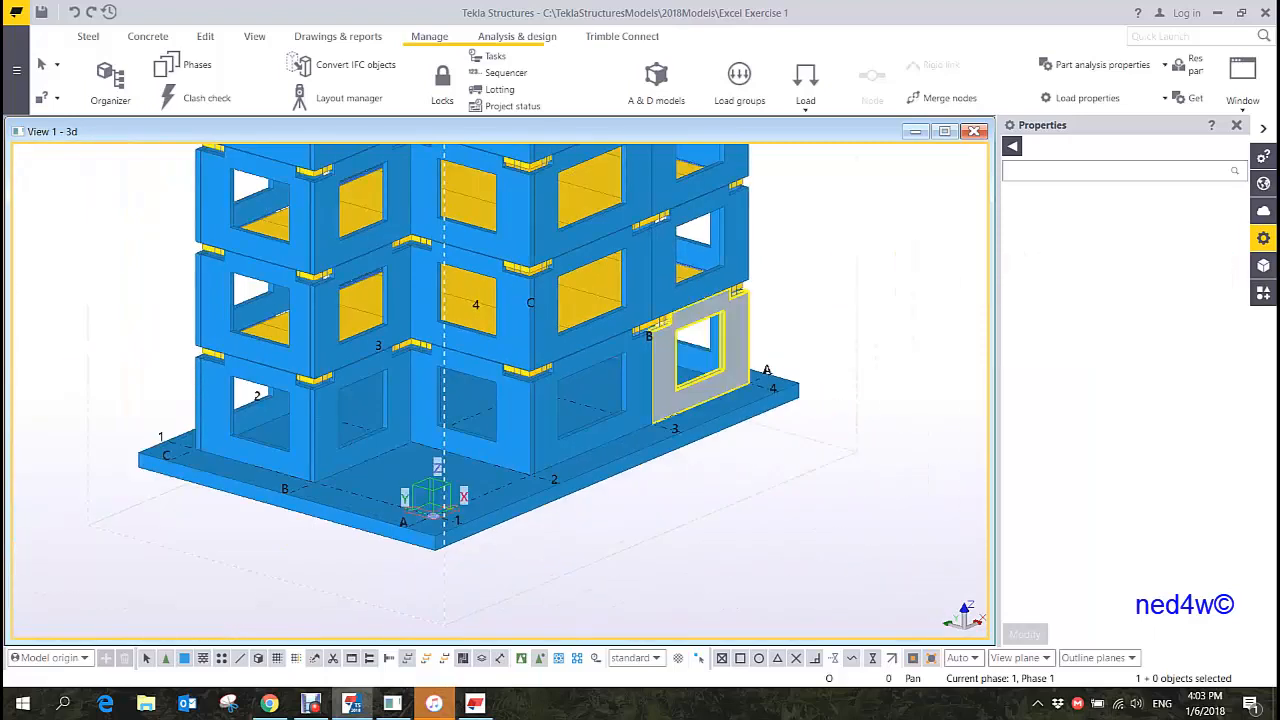
{"action": "middle_click_drag", "start_coordinate": [748, 362], "coordinate": [814, 448]}
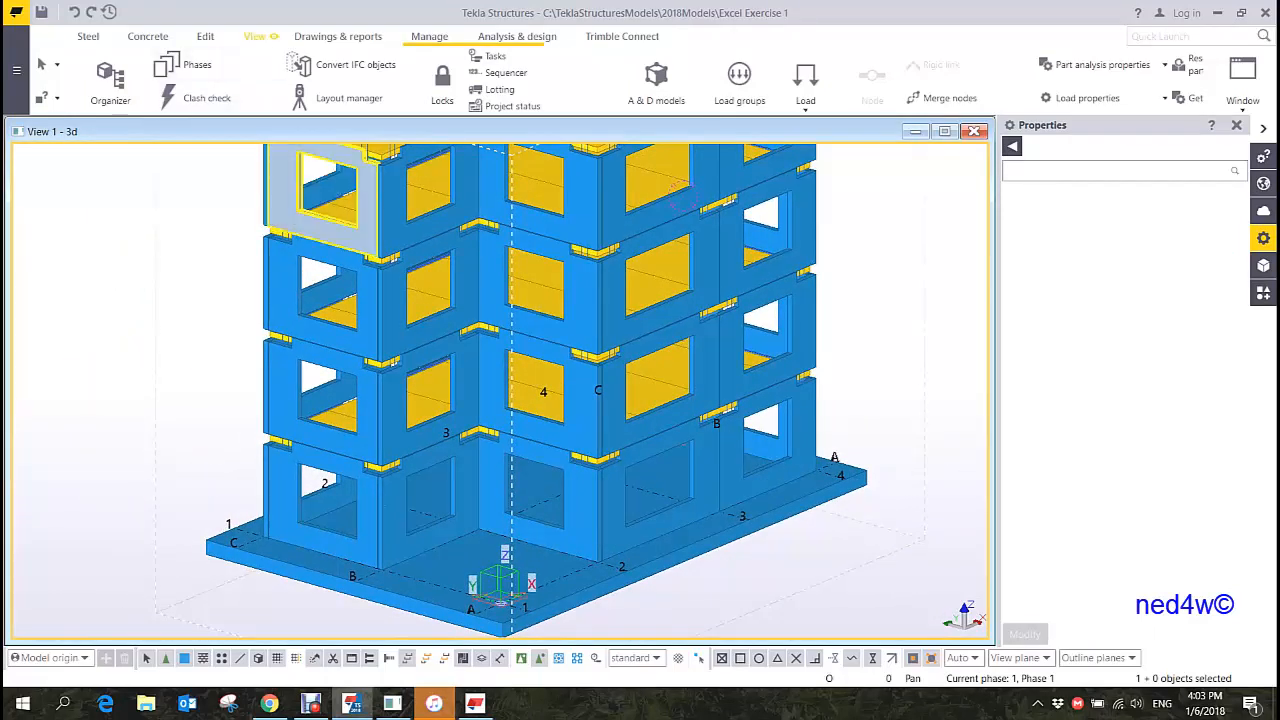
{"action": "left_click", "coordinate": [338, 36]}
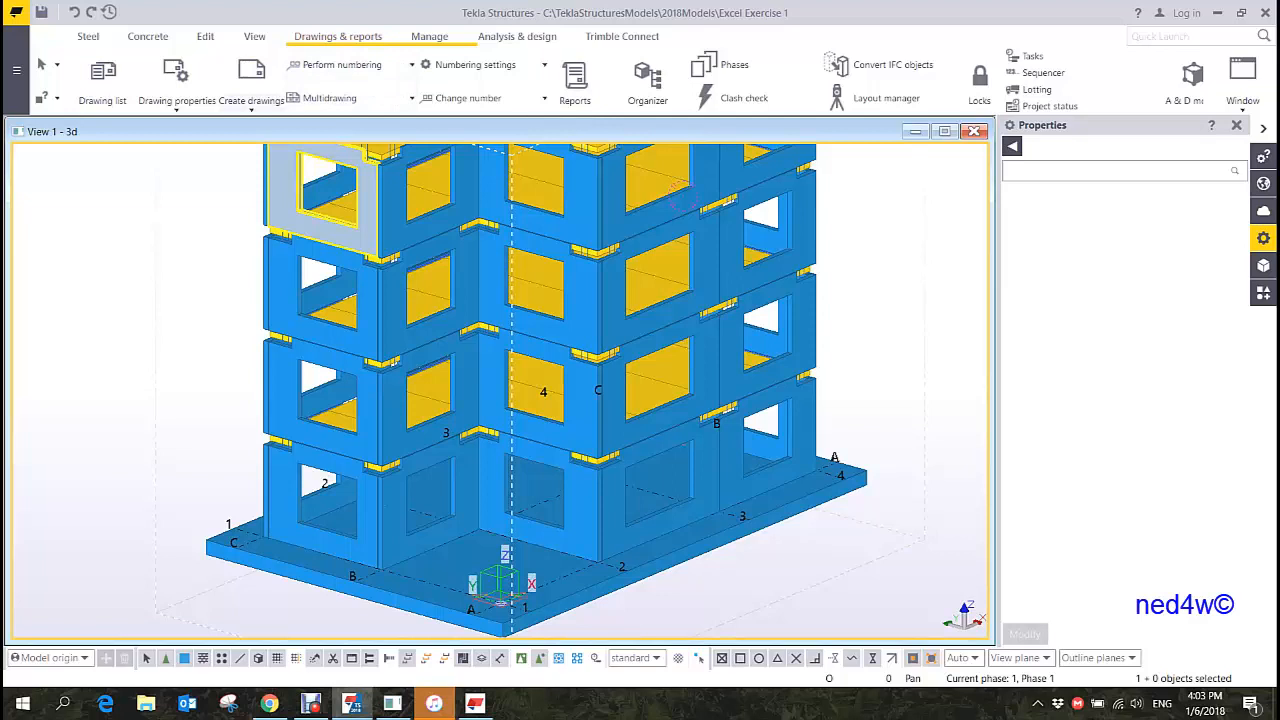
{"action": "left_click", "coordinate": [251, 100]}
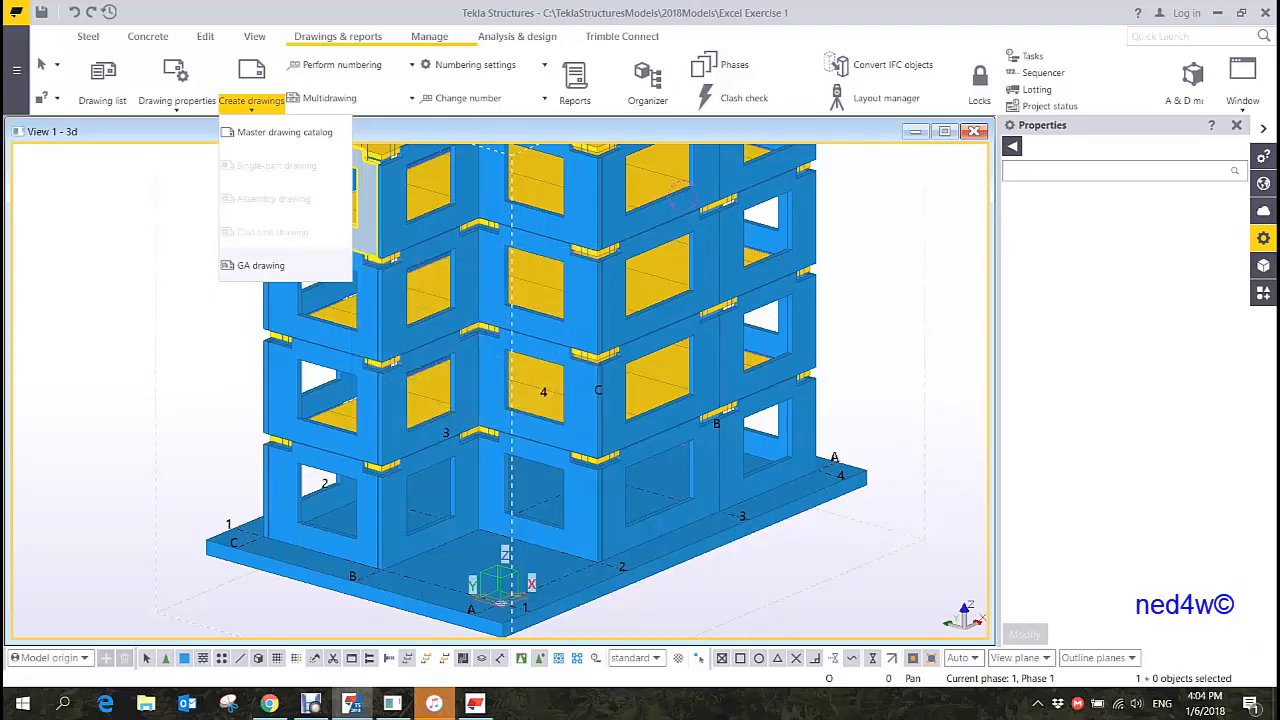
{"action": "left_click", "coordinate": [260, 265]}
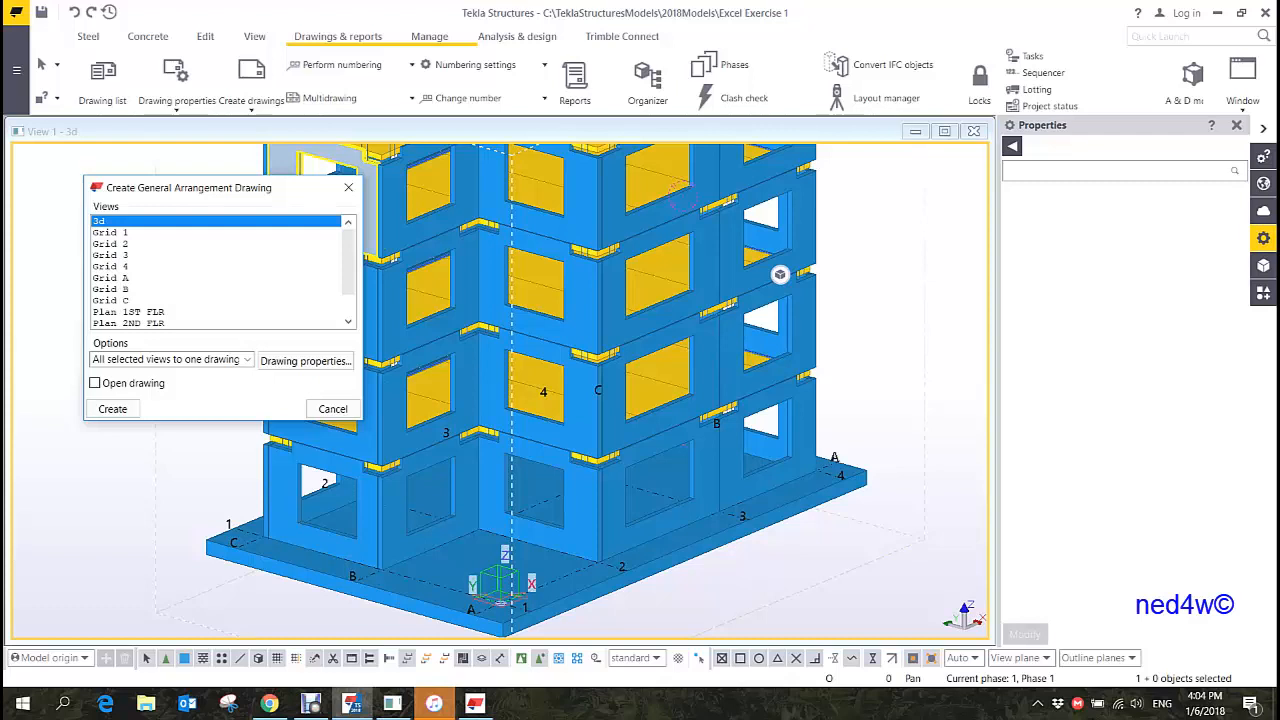
{"action": "scroll", "coordinate": [757, 417], "scroll_direction": "down", "scroll_amount": 3}
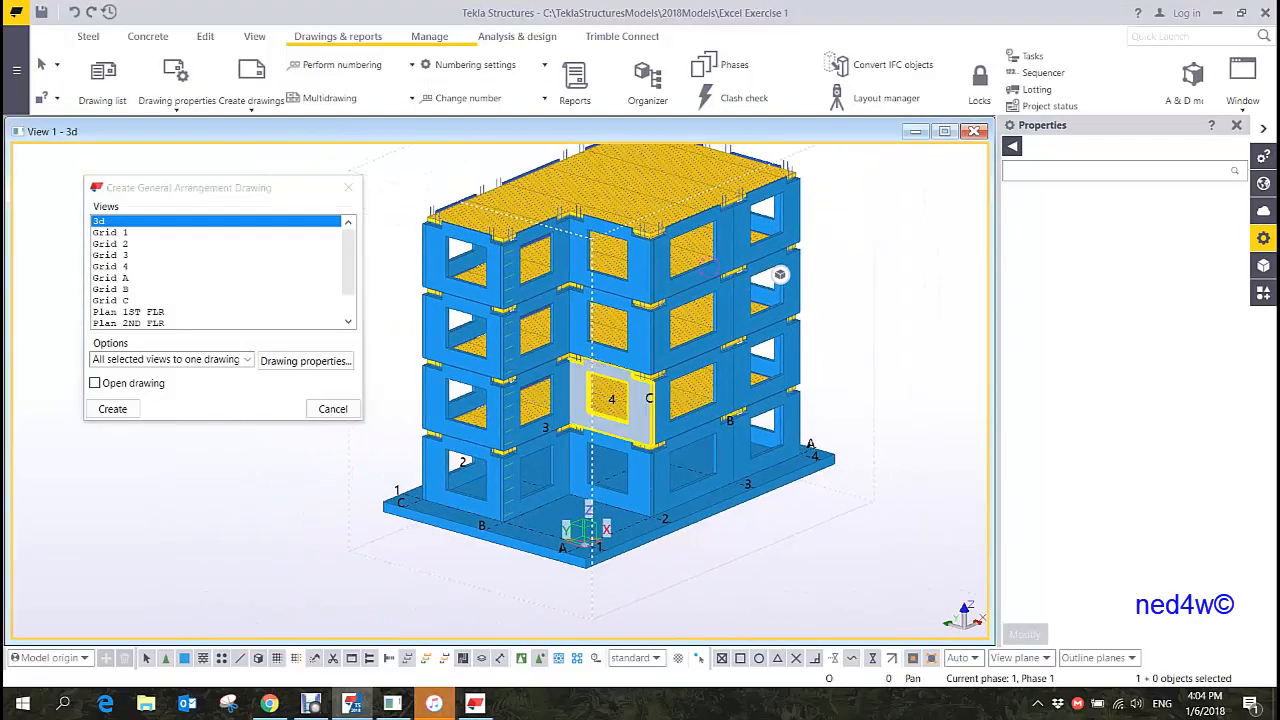
{"action": "middle_click_drag", "start_coordinate": [695, 398], "coordinate": [675, 428]}
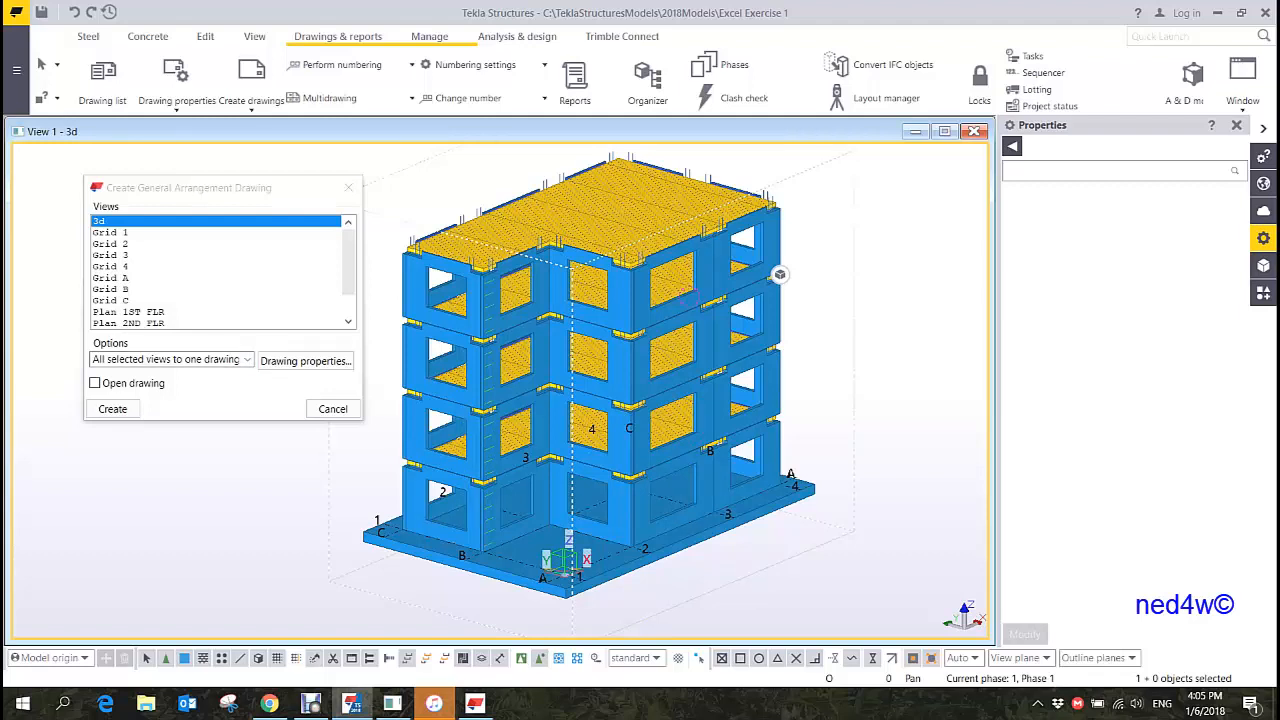
{"action": "left_click", "coordinate": [170, 359]}
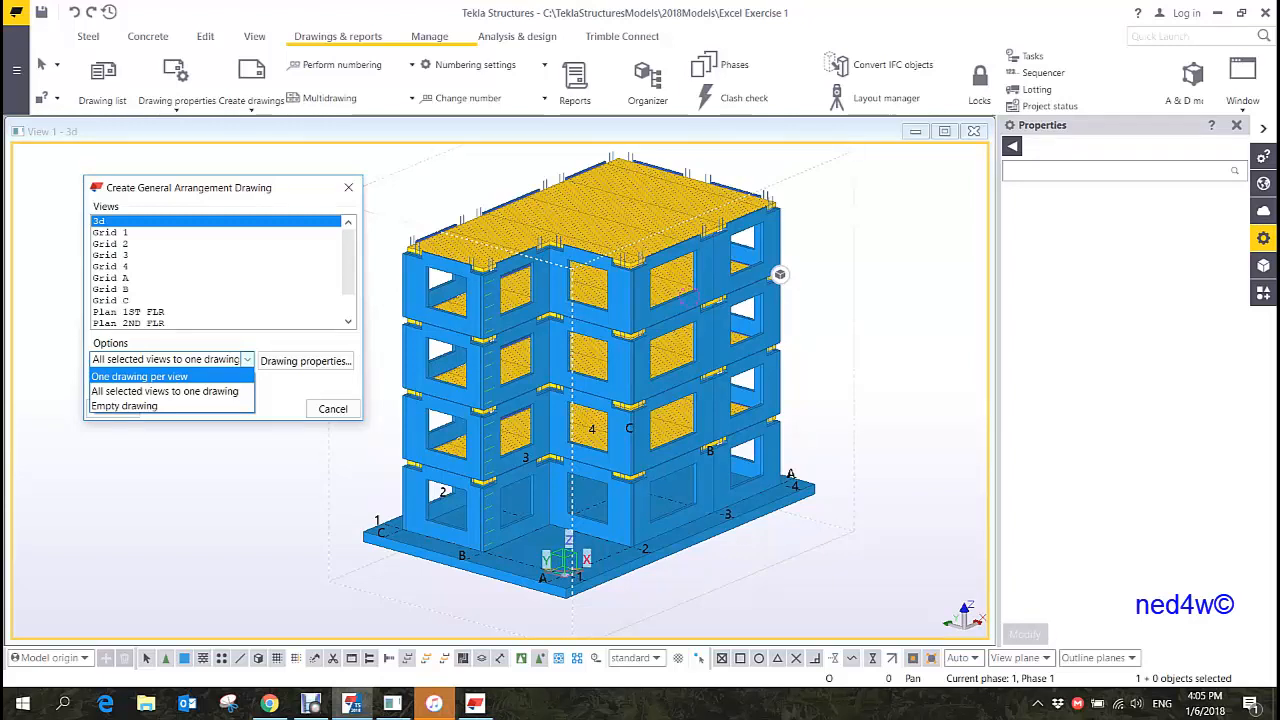
{"action": "left_click", "coordinate": [165, 391]}
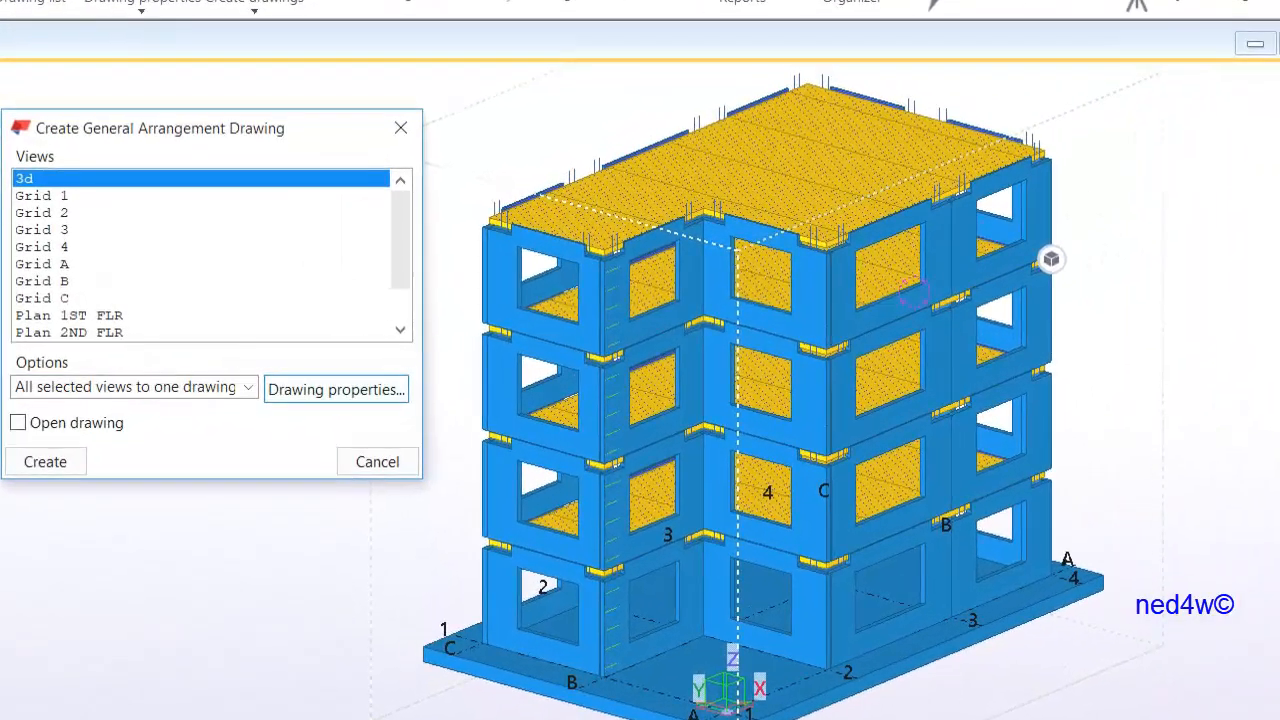
- Name the general arrangement drawing ERECTION DRAWING in its drawing properties, keeping the standard settings
{"action": "left_click", "coordinate": [305, 361]}
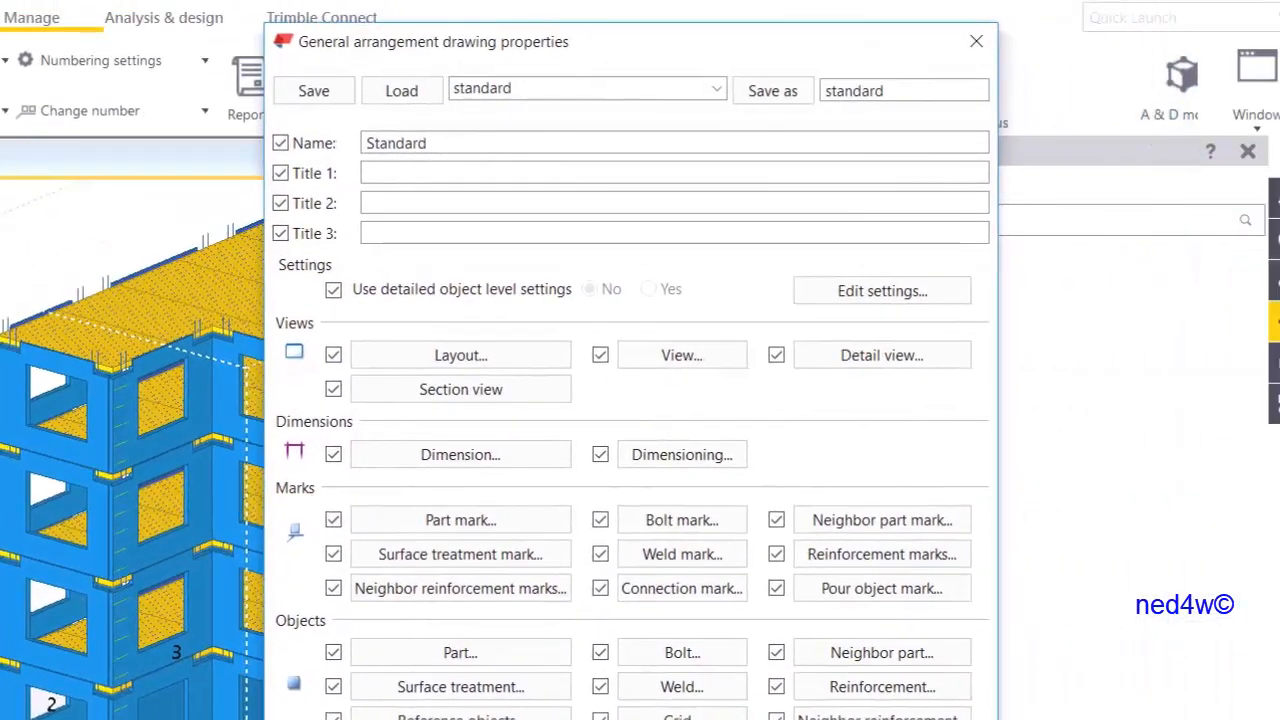
{"action": "left_click", "coordinate": [716, 89]}
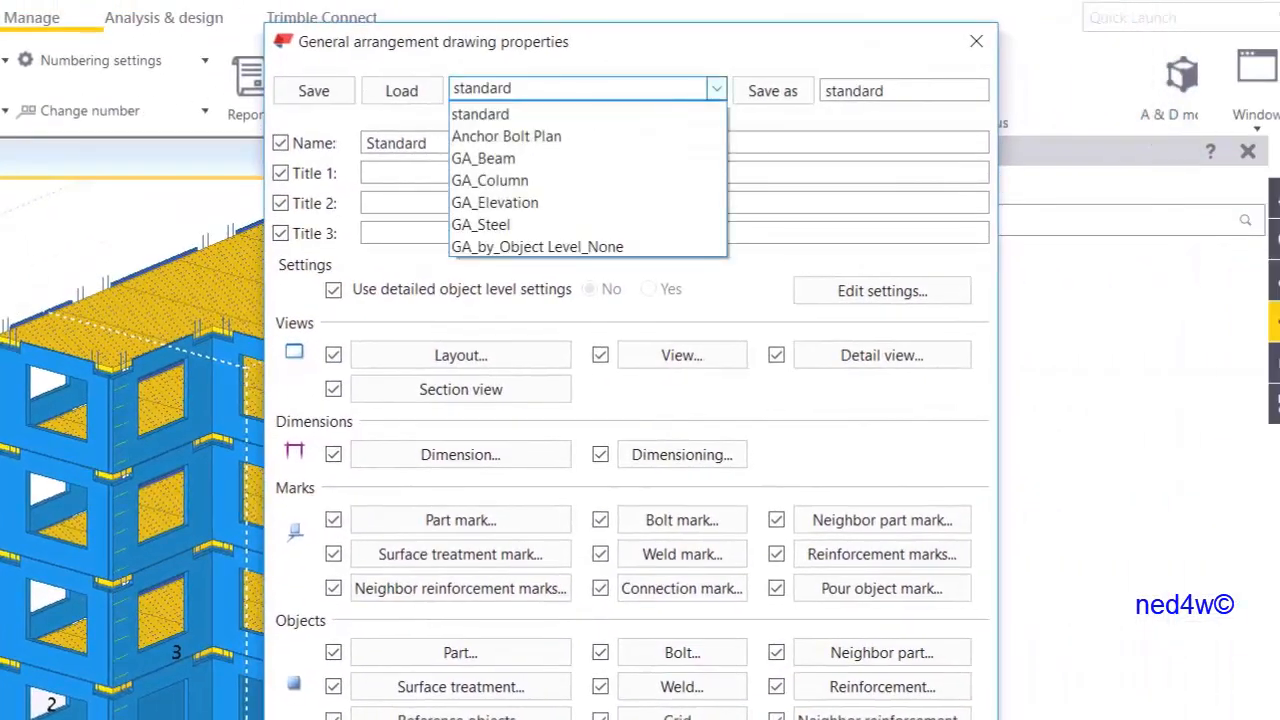
{"action": "key", "text": "Escape"}
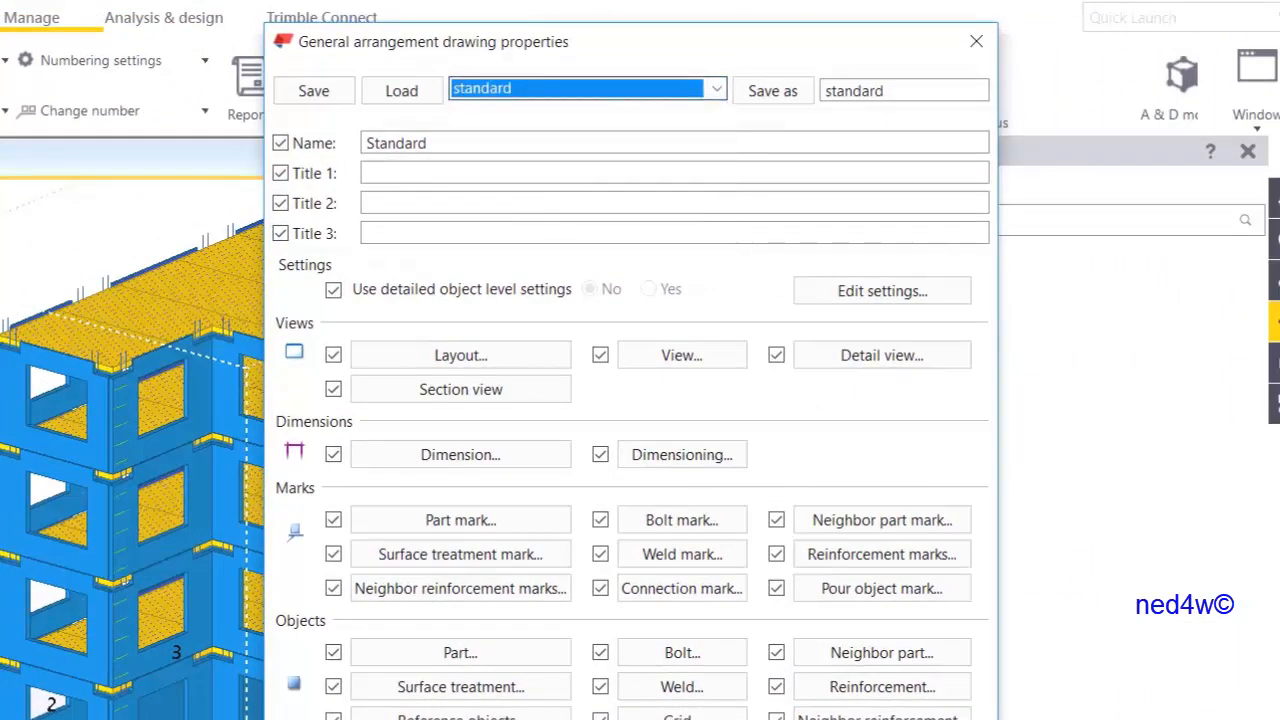
{"action": "key", "text": "Tab"}
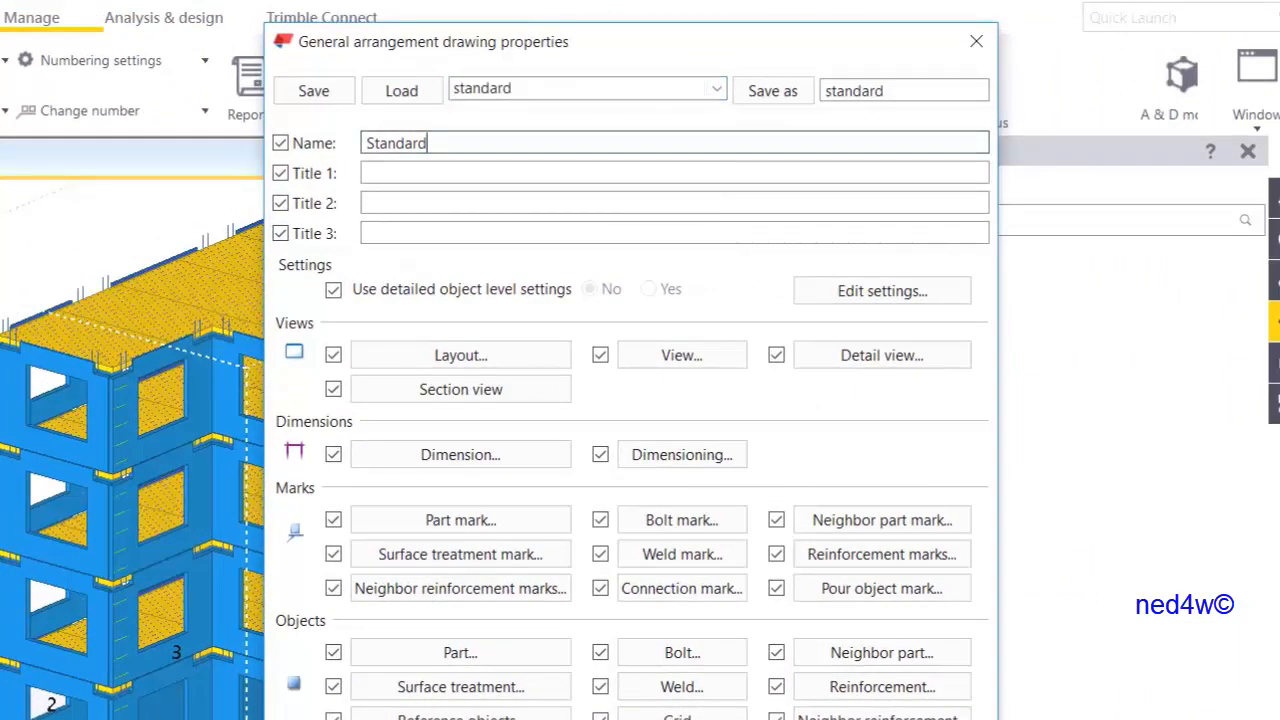
{"action": "type", "text": "ERR====="}
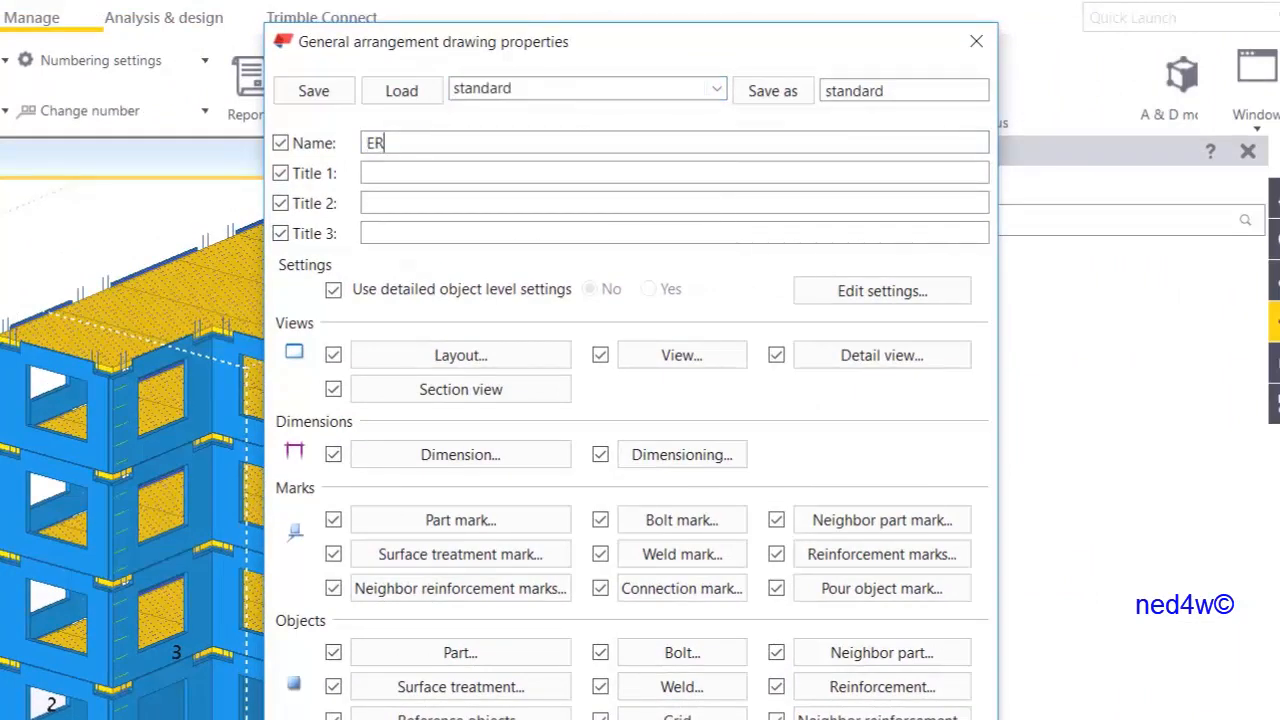
{"action": "key", "text": "BackSpace"}
{"action": "key", "text": "BackSpace"}
{"action": "key", "text": "BackSpace"}
{"action": "key", "text": "BackSpace"}
{"action": "key", "text": "BackSpace"}
{"action": "key", "text": "BackSpace"}
{"action": "type", "text": "EC"}
{"action": "type", "text": "C"}
{"action": "key", "text": "BackSpace"}
{"action": "type", "text": "TION DRAWING"}
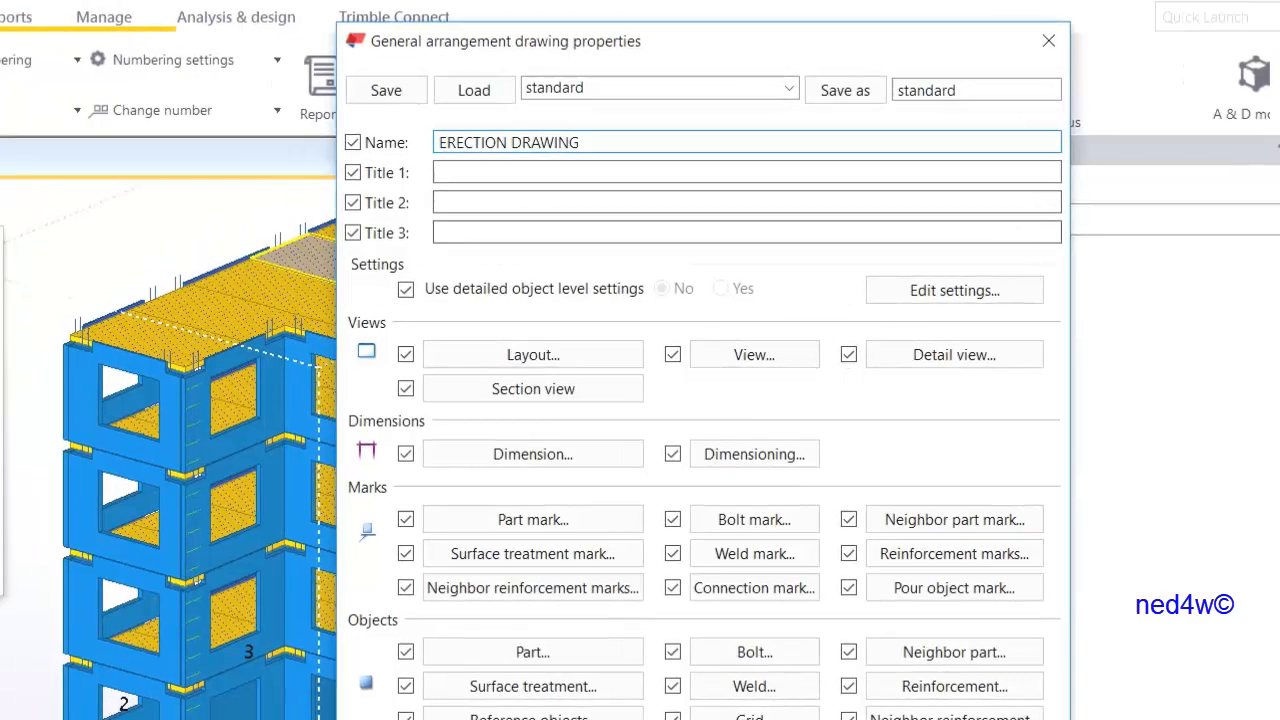
- Set the drawing layout's size definition mode to Specified size with a drawing size of 841 × 594
{"action": "left_click", "coordinate": [461, 355]}
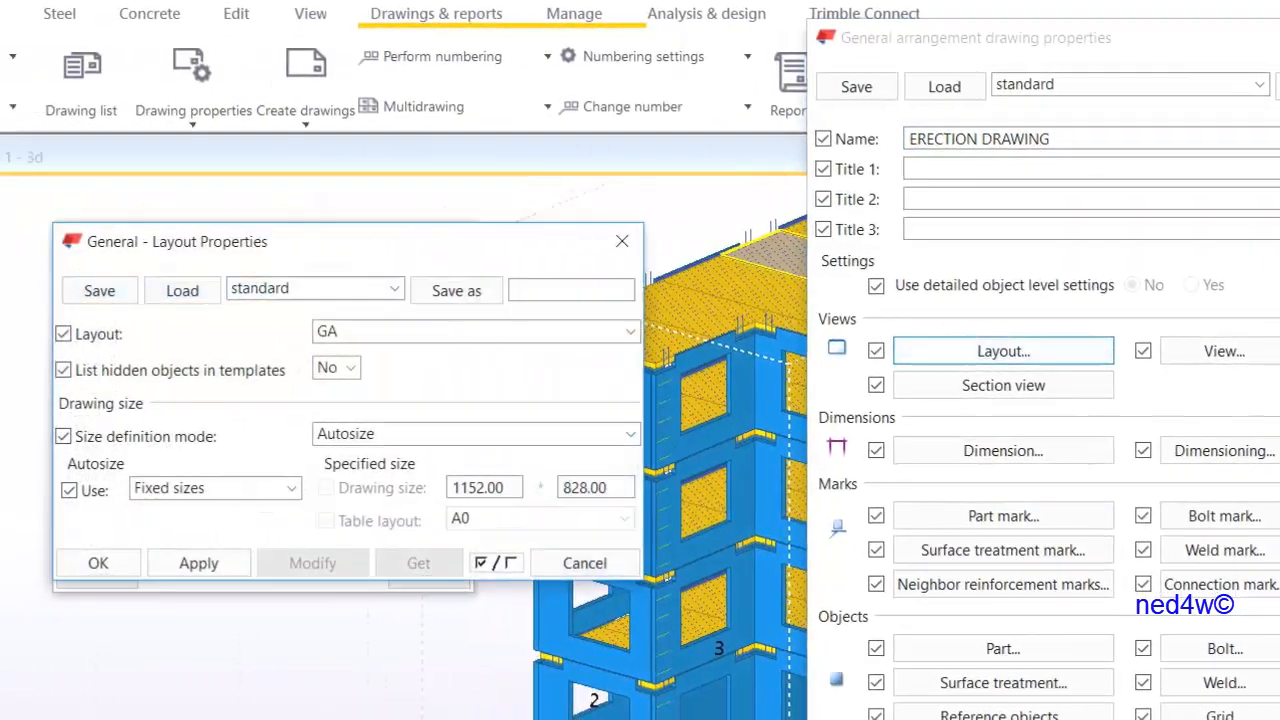
{"action": "mouse_move", "coordinate": [300, 241]}
{"action": "left_mouse_down"}
{"action": "mouse_move", "coordinate": [847, 20]}
{"action": "mouse_move", "coordinate": [670, 19]}
{"action": "left_mouse_up"}
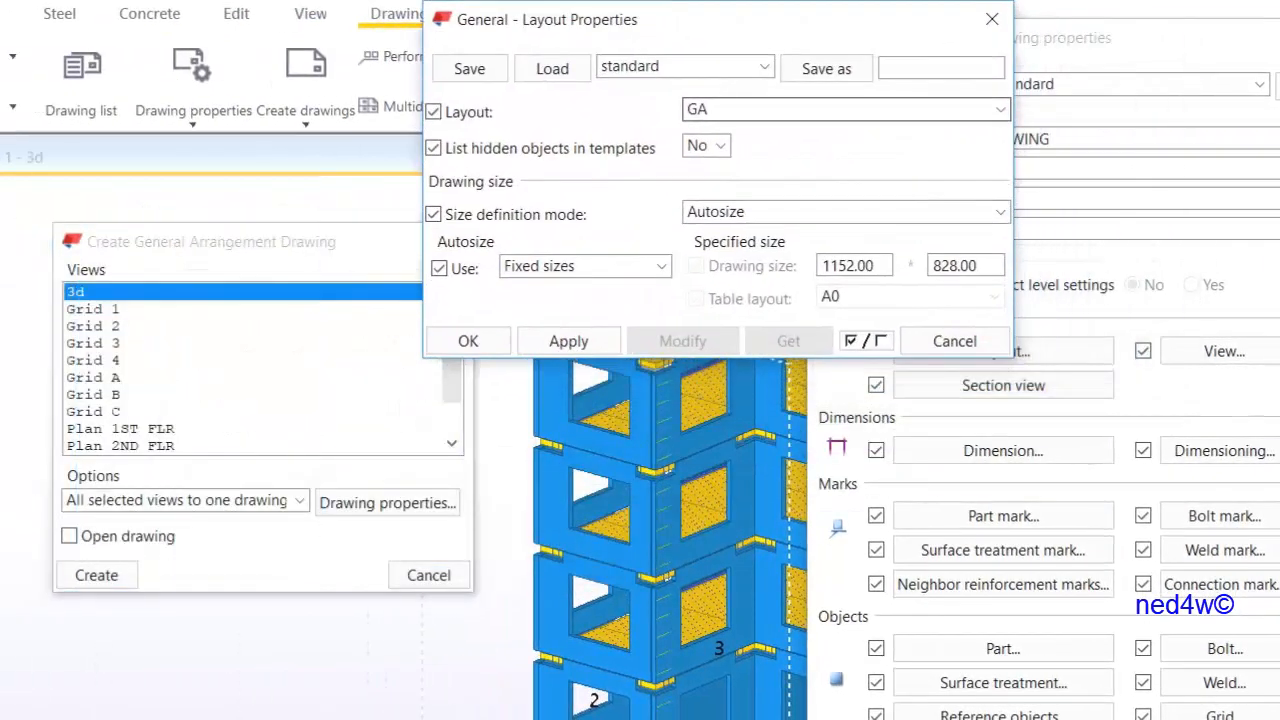
{"action": "left_click", "coordinate": [846, 212]}
{"action": "left_click", "coordinate": [846, 237]}
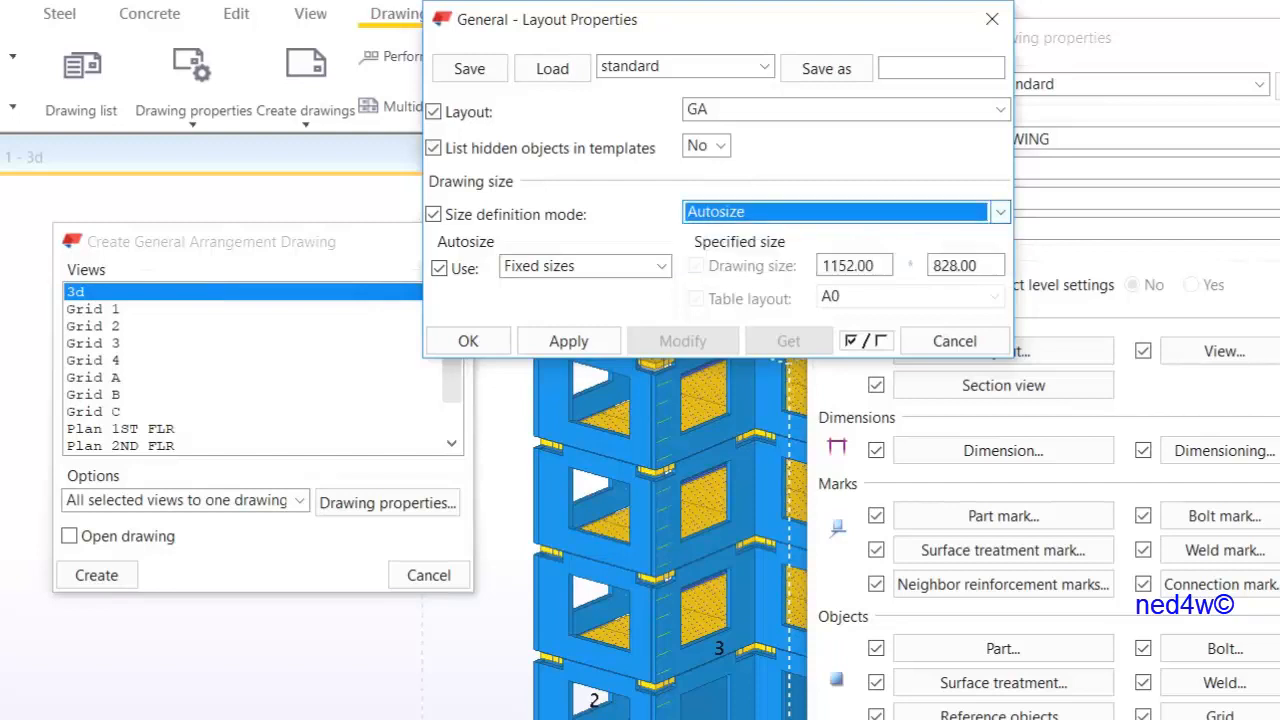
{"action": "left_click", "coordinate": [846, 212]}
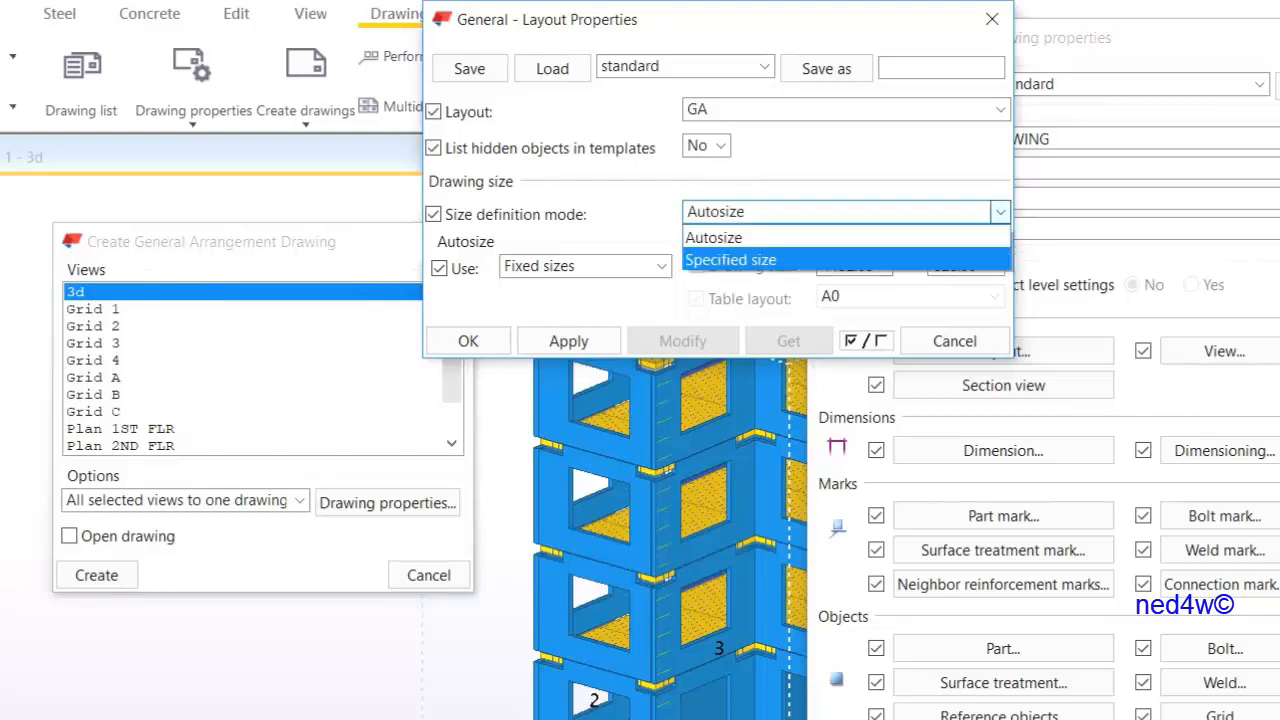
{"action": "left_click", "coordinate": [846, 257]}
{"action": "double_click", "coordinate": [849, 266]}
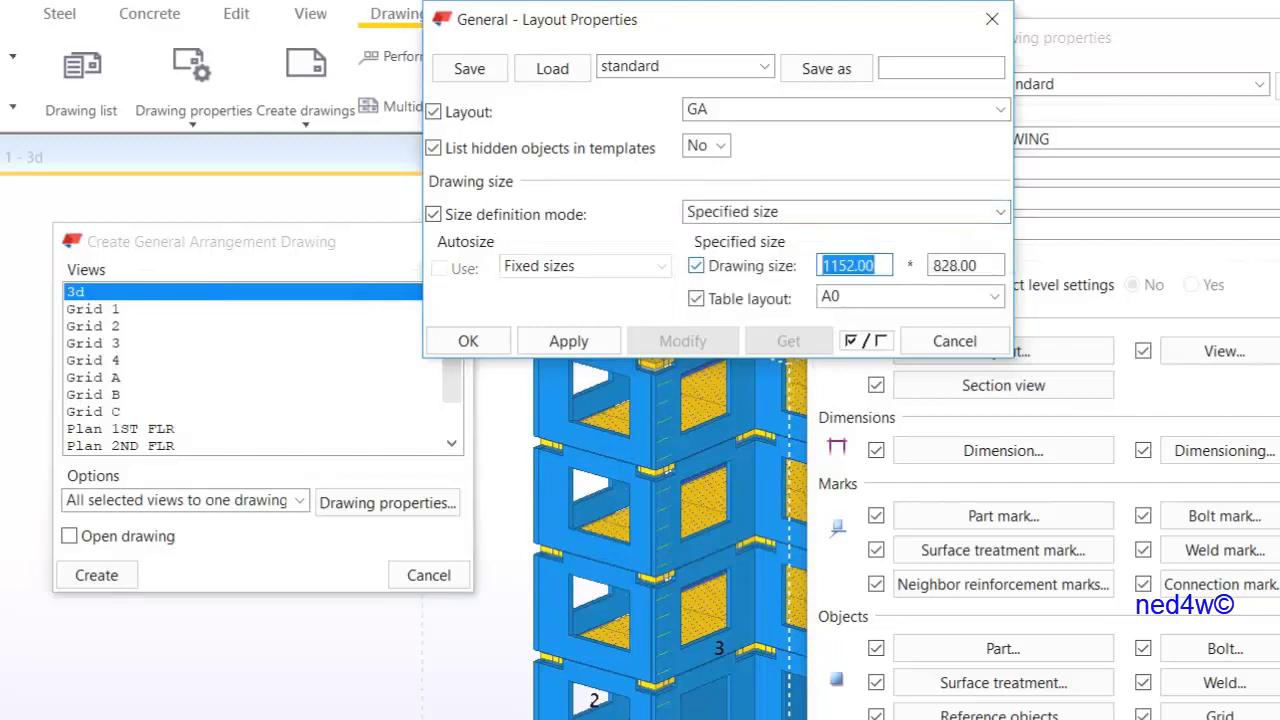
{"action": "type", "text": "841"}
{"action": "key", "text": "Tab"}
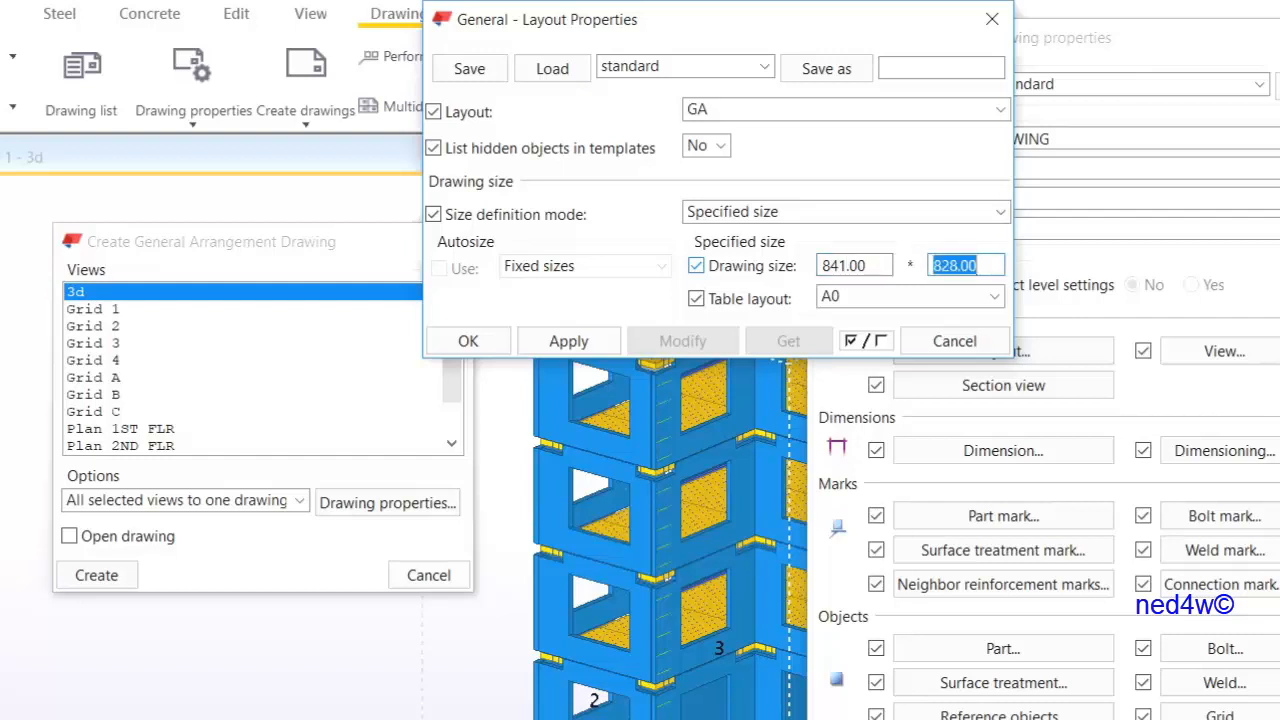
{"action": "type", "text": "594"}
- Choose the A1 table layout, then apply and accept the layout properties
{"action": "left_click", "coordinate": [862, 297]}
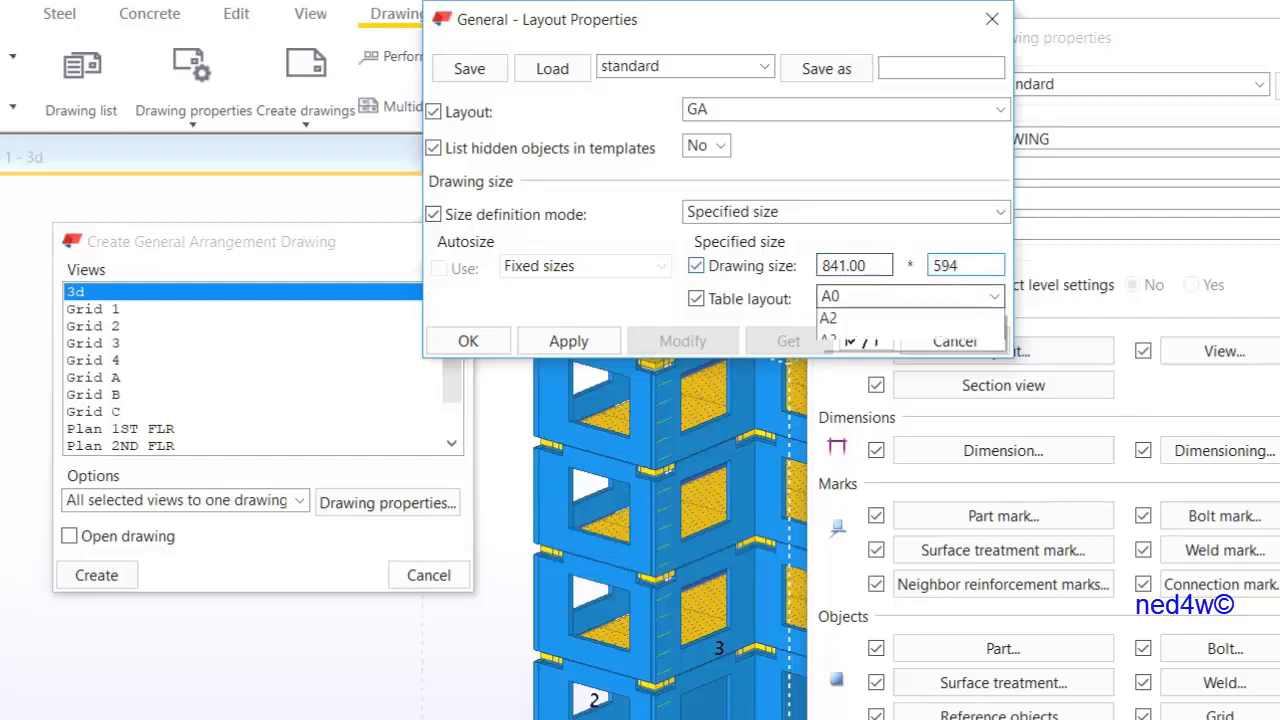
{"action": "left_click", "coordinate": [862, 366]}
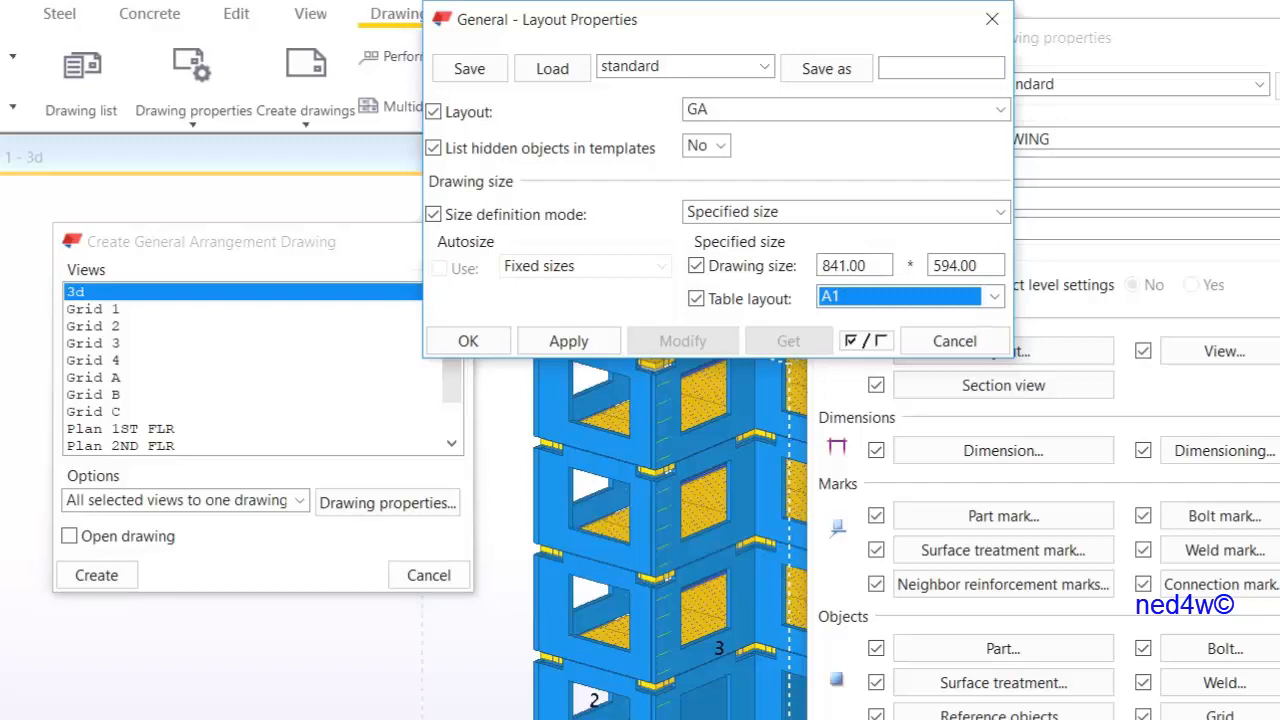
{"action": "left_click", "coordinate": [568, 341]}
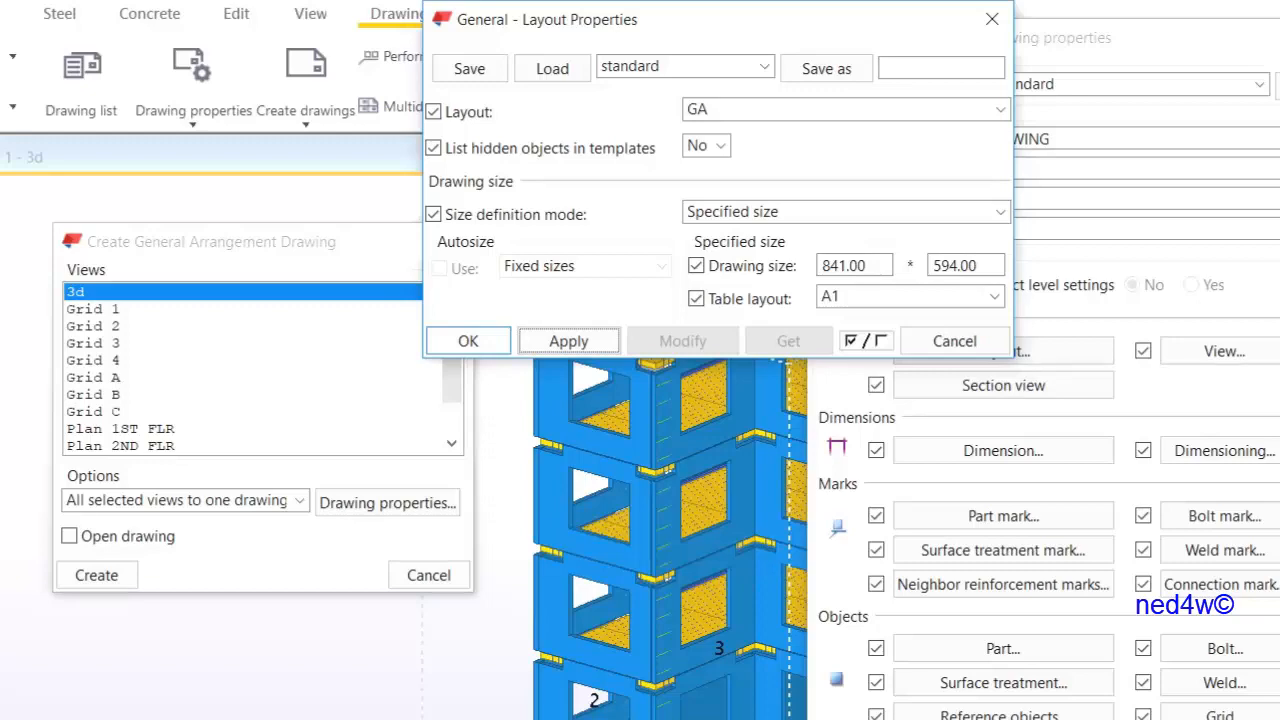
{"action": "key", "text": "Return"}
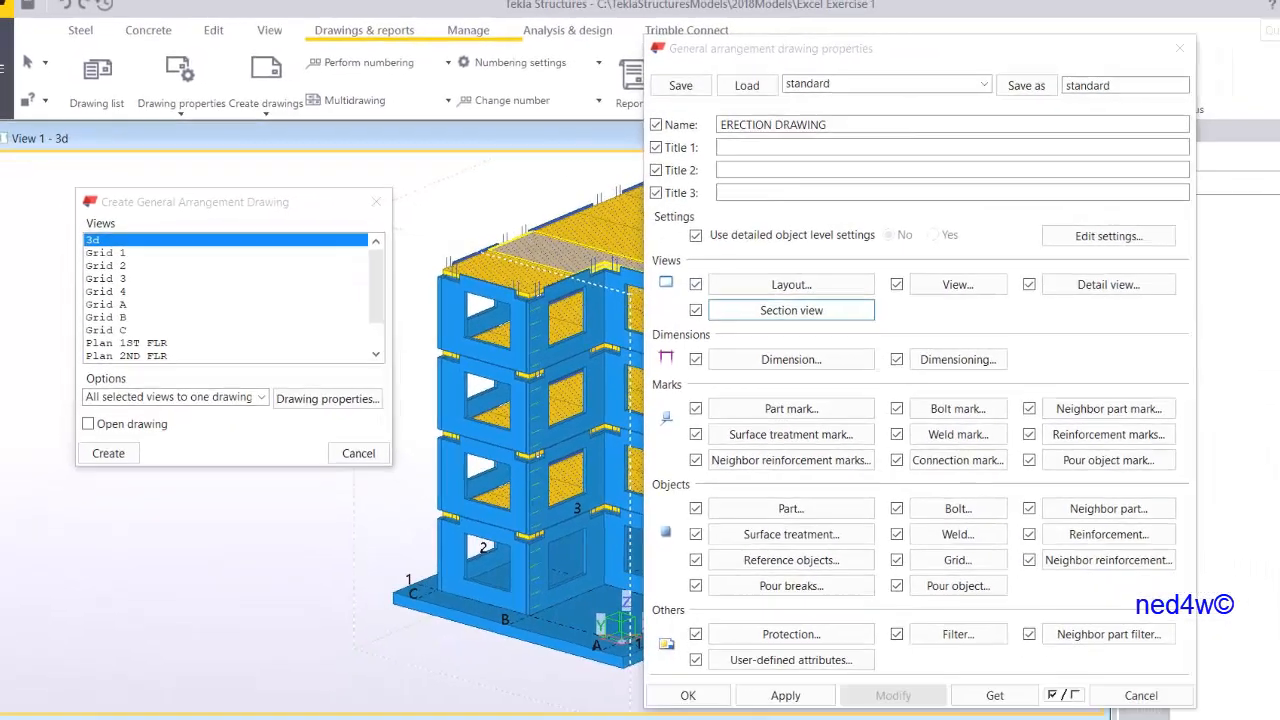
- Set the general arrangement drawing's view scale to 1/50 and accept the view properties
{"action": "left_click", "coordinate": [957, 284]}
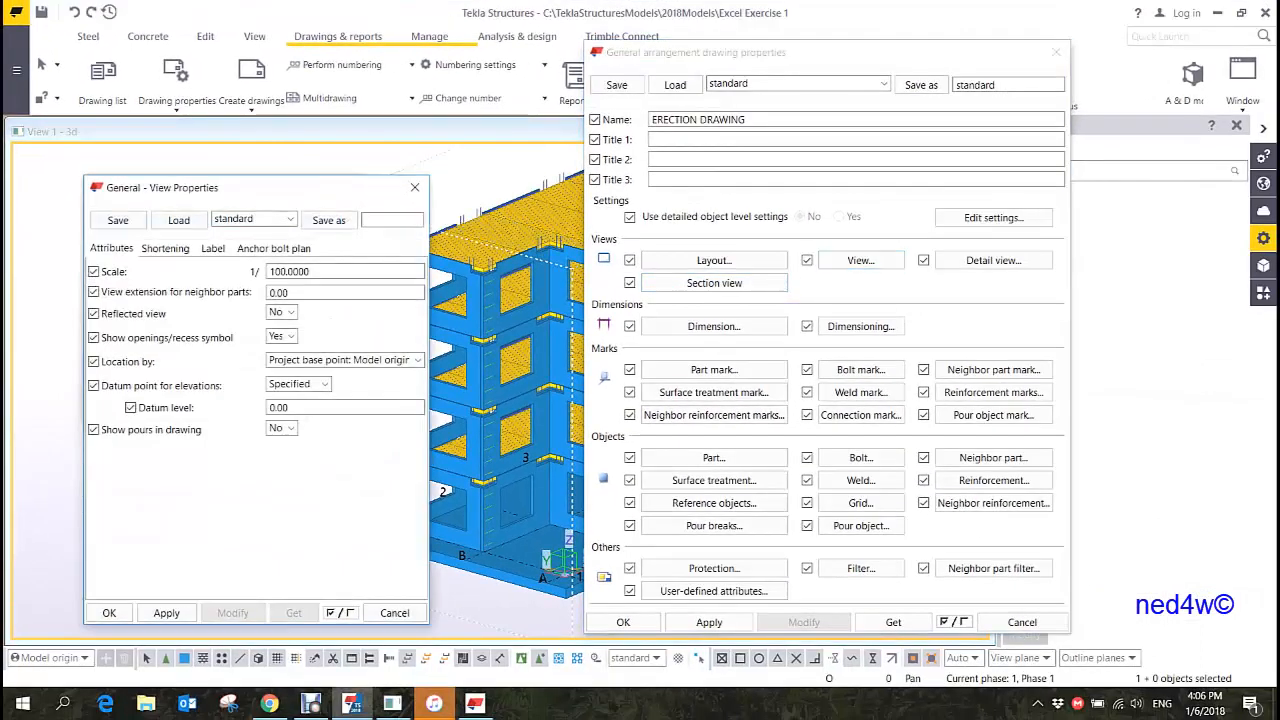
{"action": "mouse_move", "coordinate": [160, 187]}
{"action": "left_mouse_down"}
{"action": "mouse_move", "coordinate": [270, 182]}
{"action": "mouse_move", "coordinate": [381, 57]}
{"action": "left_mouse_up"}
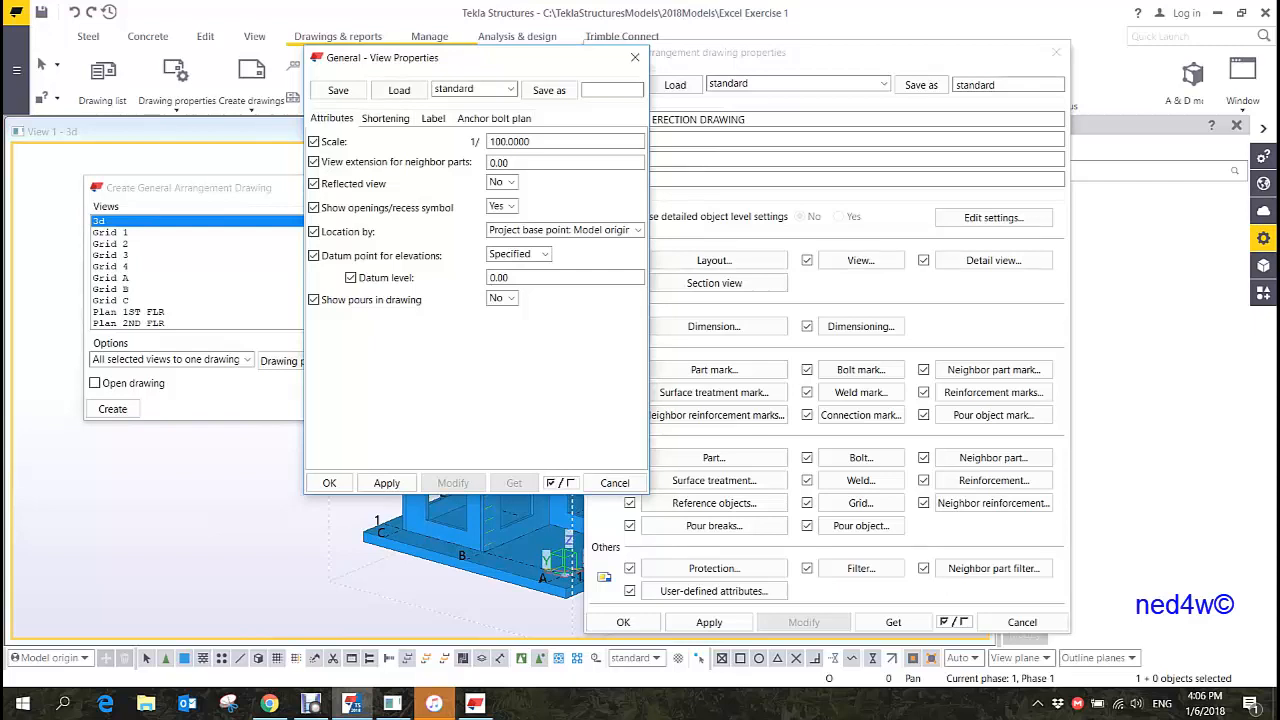
{"action": "left_click_drag", "start_coordinate": [540, 142], "coordinate": [478, 144]}
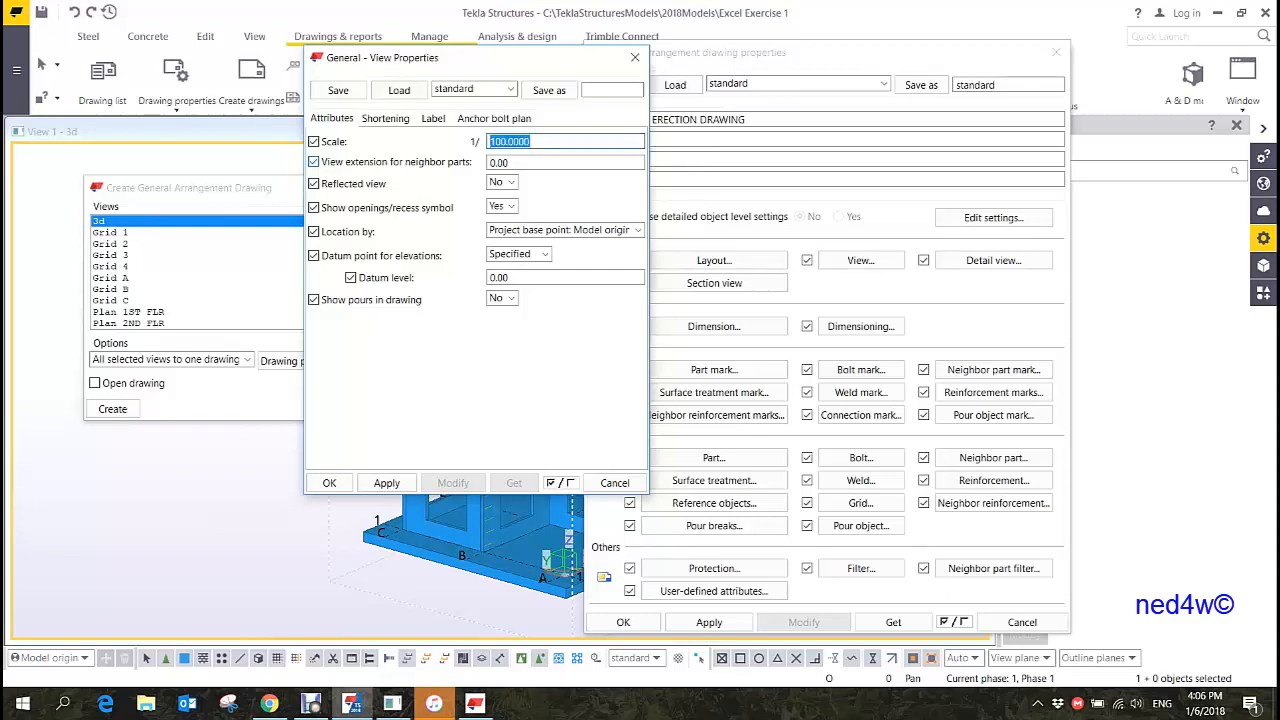
{"action": "type", "text": "50"}
{"action": "left_click", "coordinate": [386, 482]}
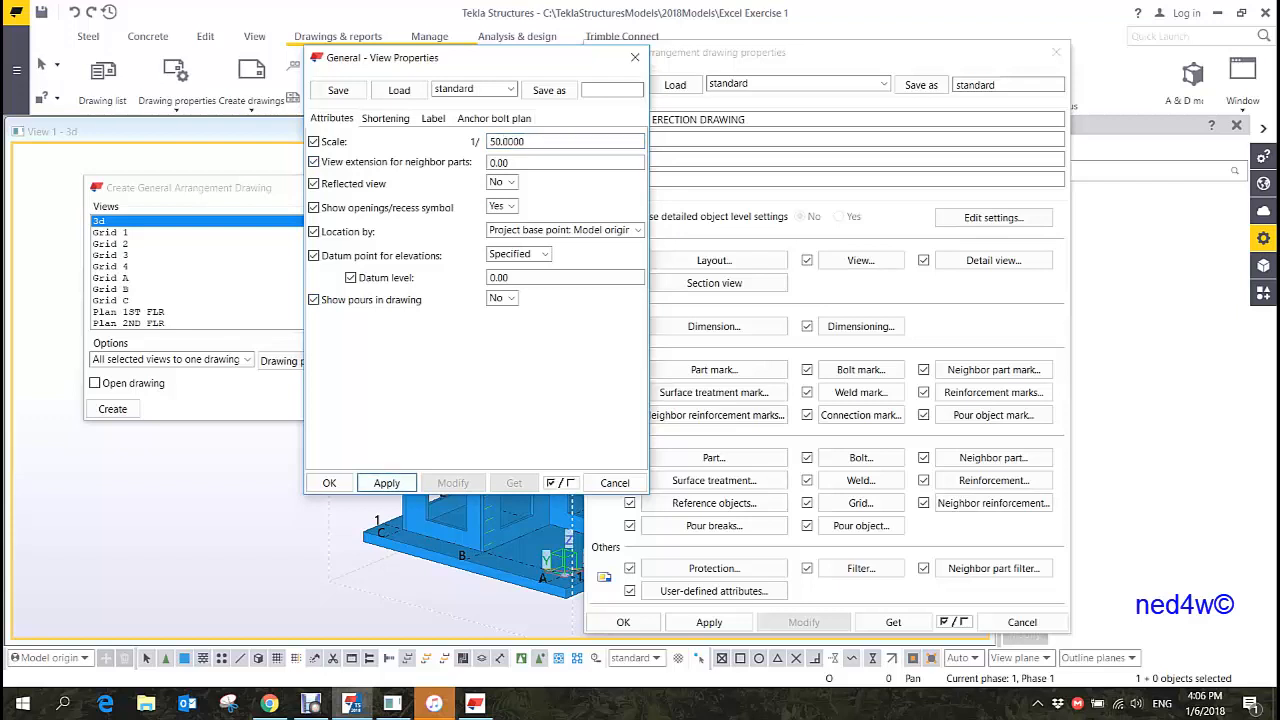
{"action": "left_click", "coordinate": [329, 482]}
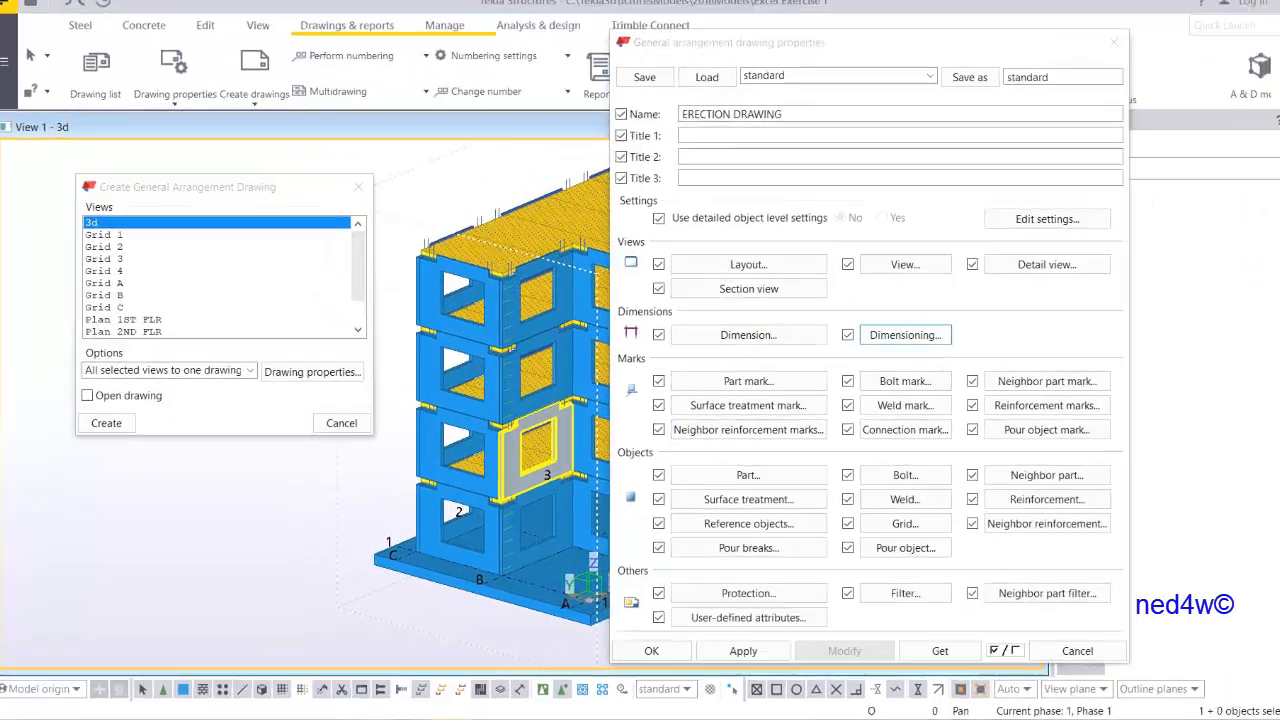
- Turn on the overall dimension in the general arrangement drawing's grid dimensioning properties
{"action": "left_click", "coordinate": [905, 335]}
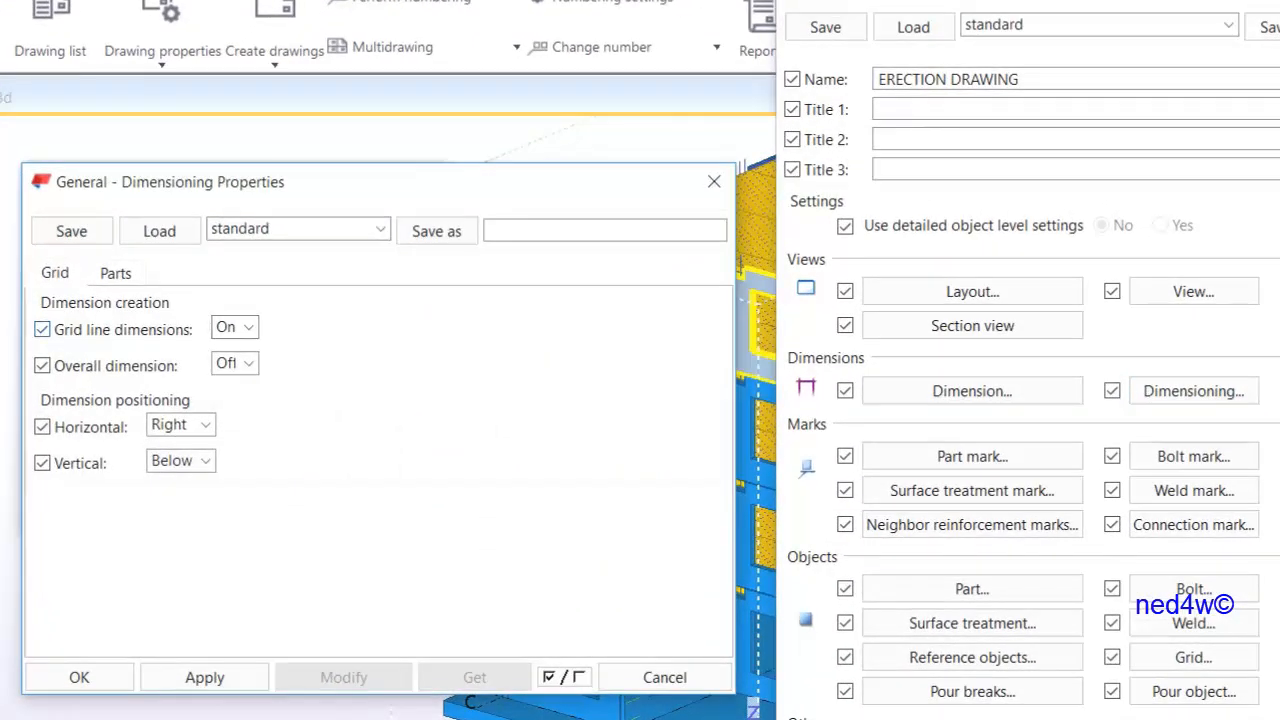
{"action": "left_click", "coordinate": [234, 363]}
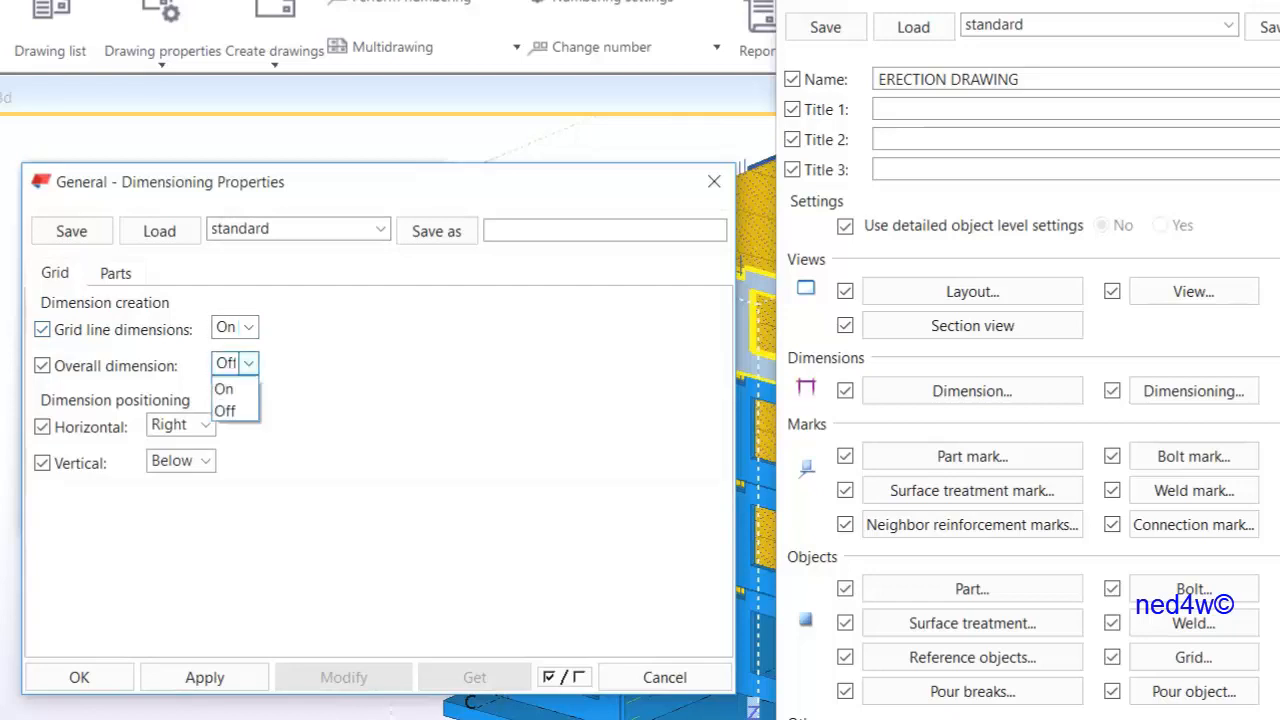
{"action": "key", "text": "Return"}
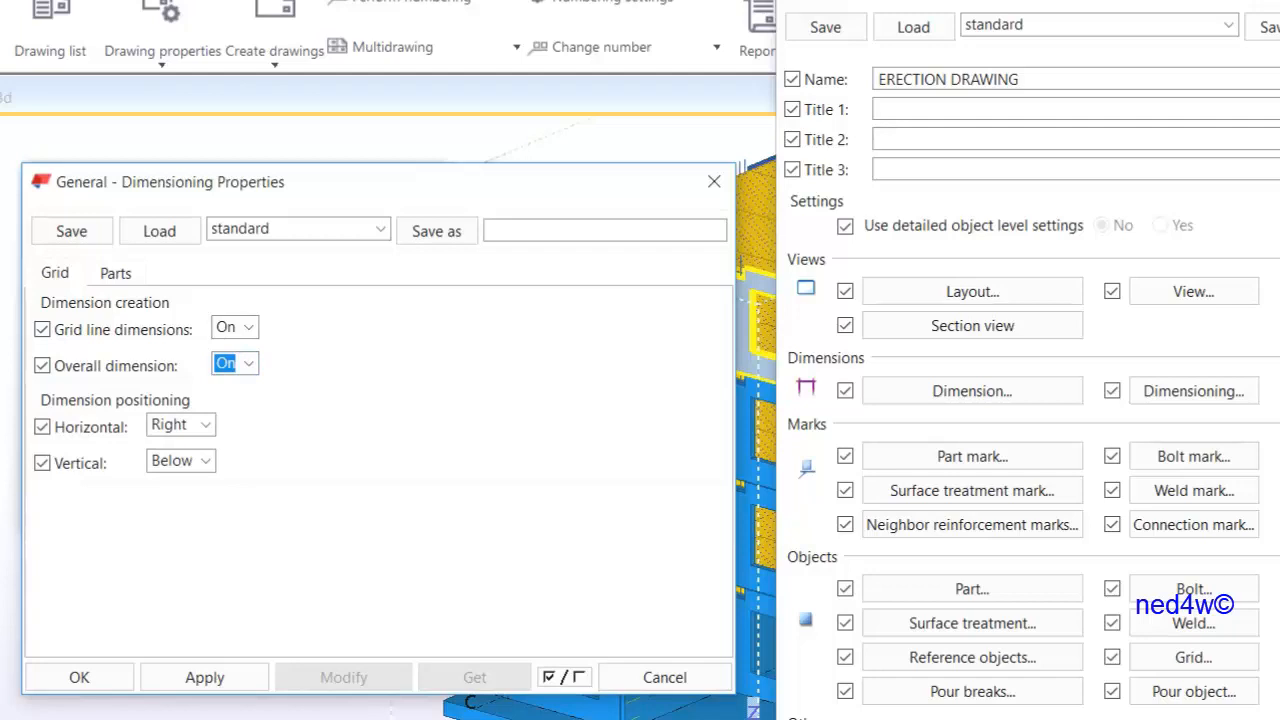
- Position the horizontal grid dimensions Left and the vertical ones Above, then apply and accept the dimensioning properties
{"action": "left_click", "coordinate": [205, 425]}
{"action": "left_click", "coordinate": [164, 450]}
{"action": "left_click", "coordinate": [205, 461]}
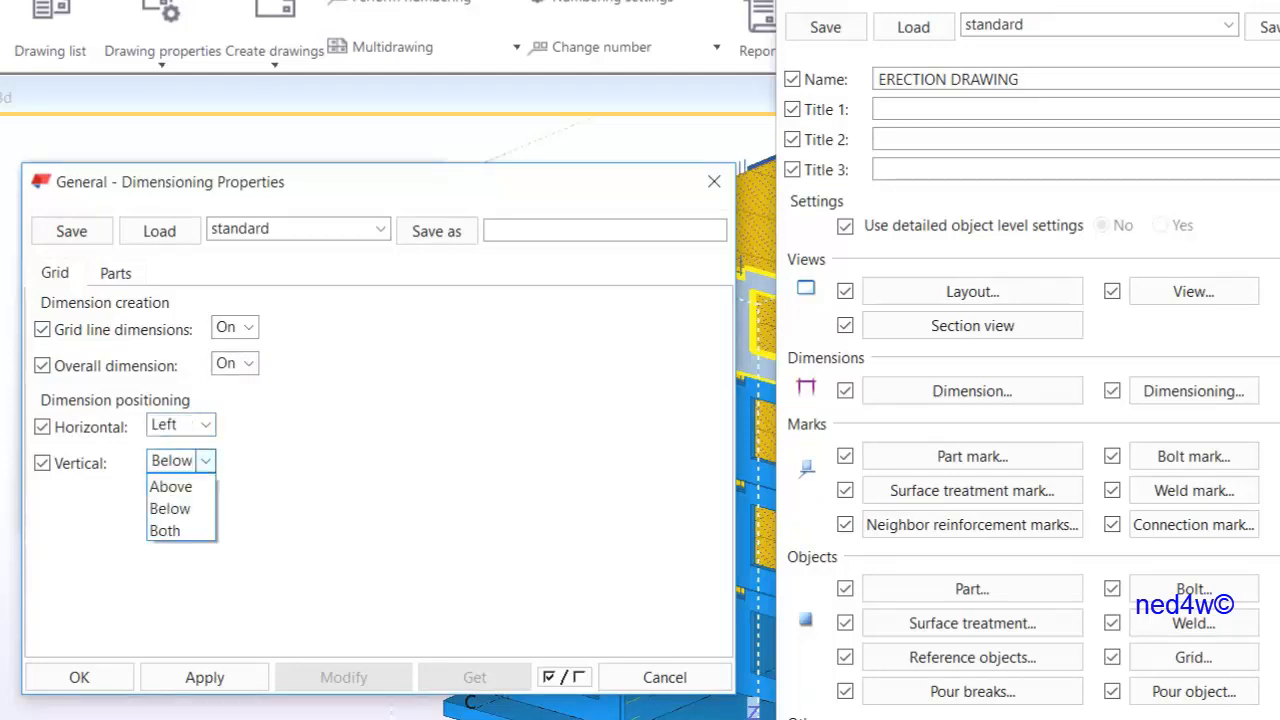
{"action": "key", "text": "Up"}
{"action": "key", "text": "Return"}
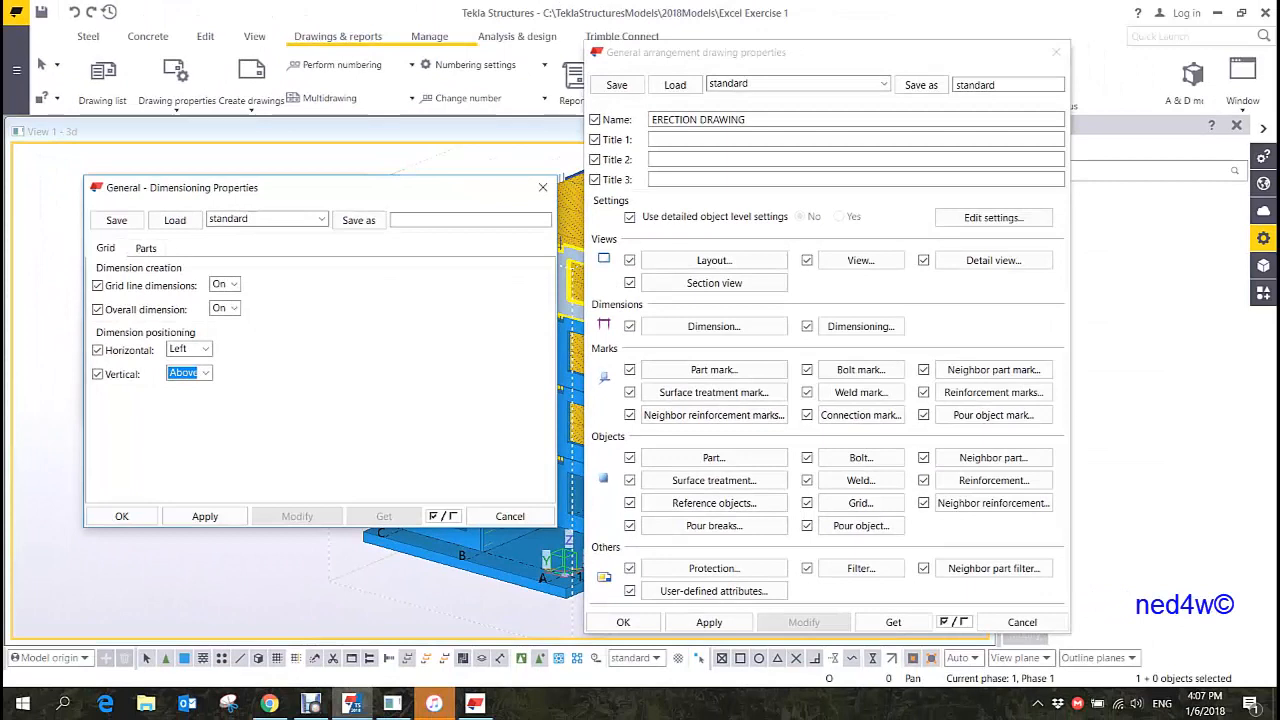
{"action": "left_click", "coordinate": [205, 516]}
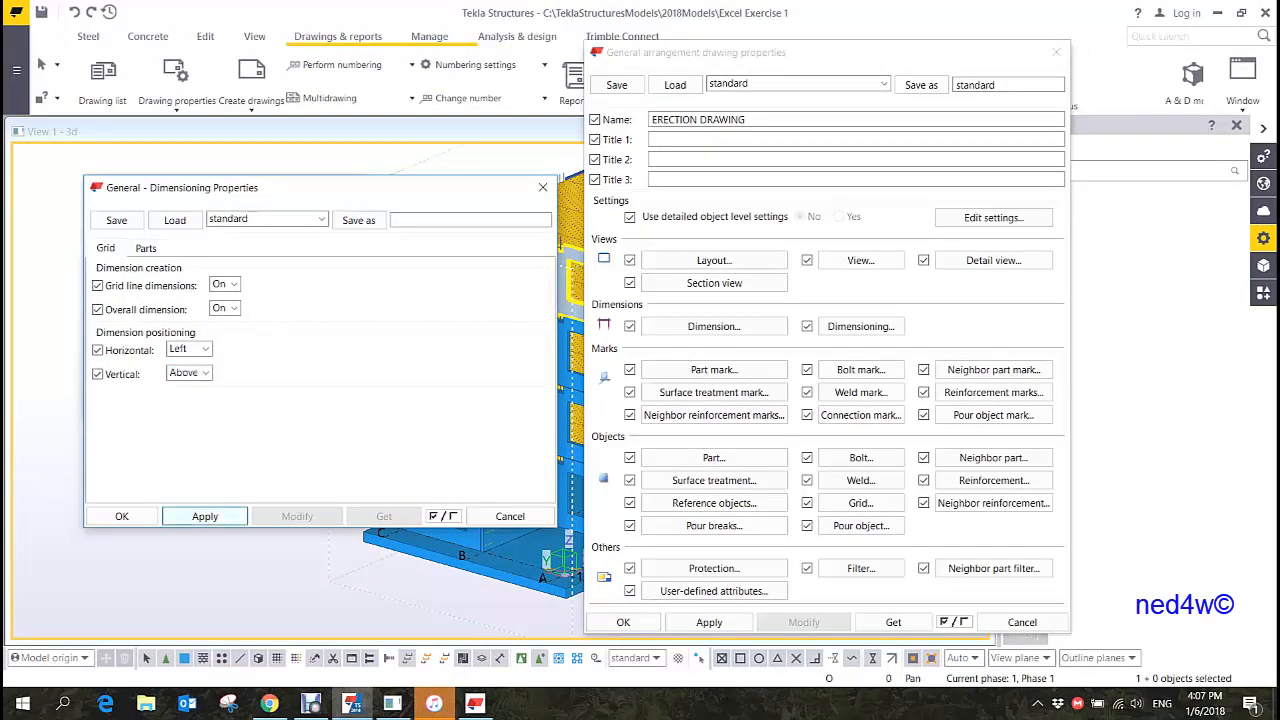
{"action": "left_click", "coordinate": [121, 516]}
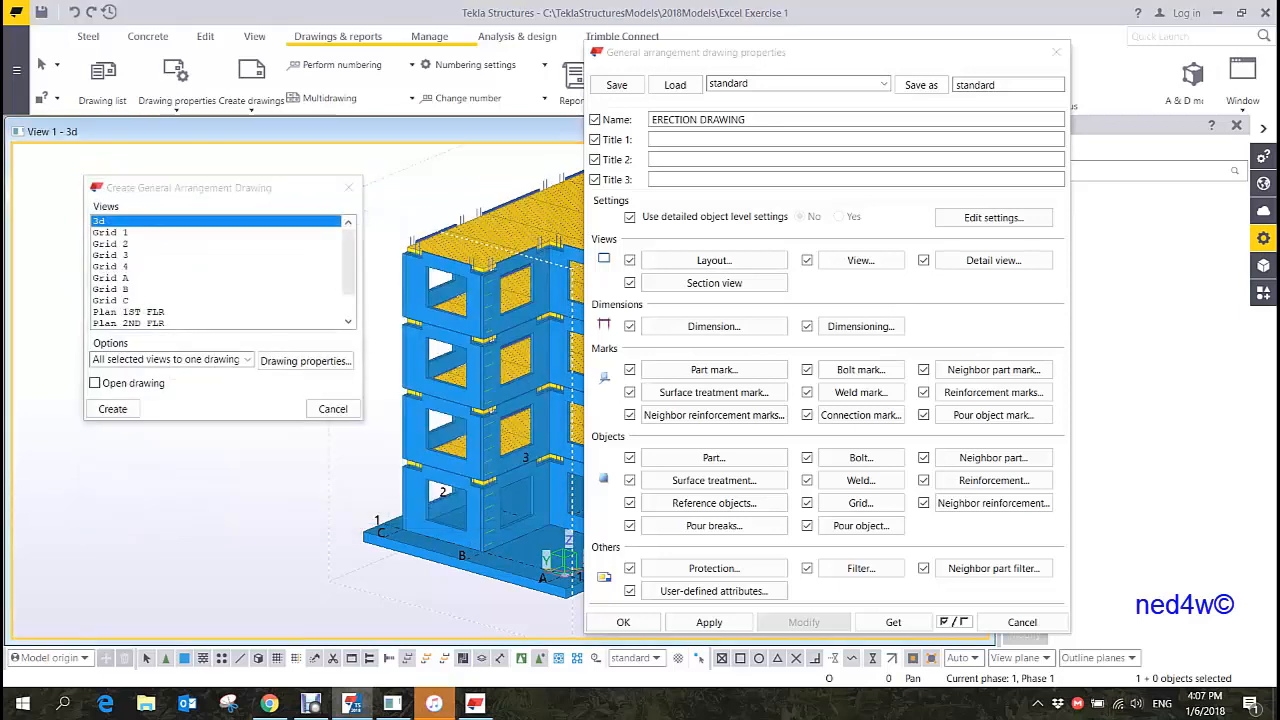
- Set the section fill type of the drawing's parts to None and accept the part properties
{"action": "left_click", "coordinate": [714, 457]}
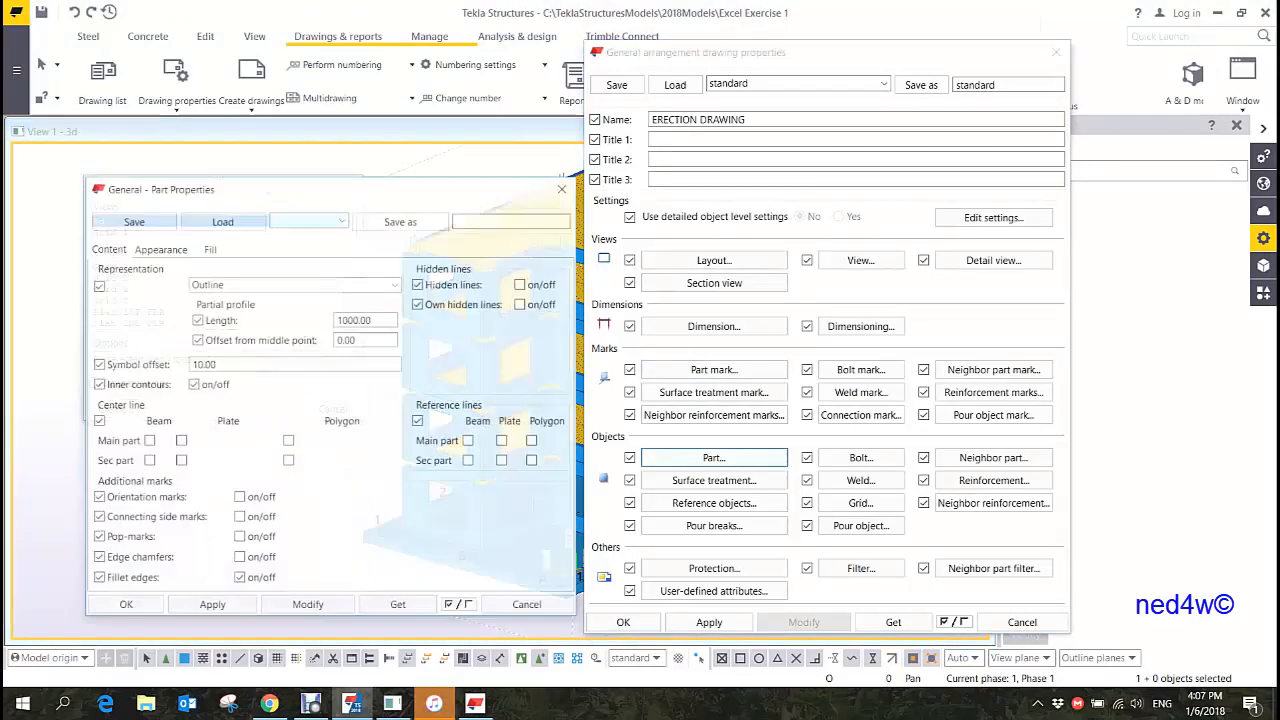
{"action": "left_click", "coordinate": [209, 248]}
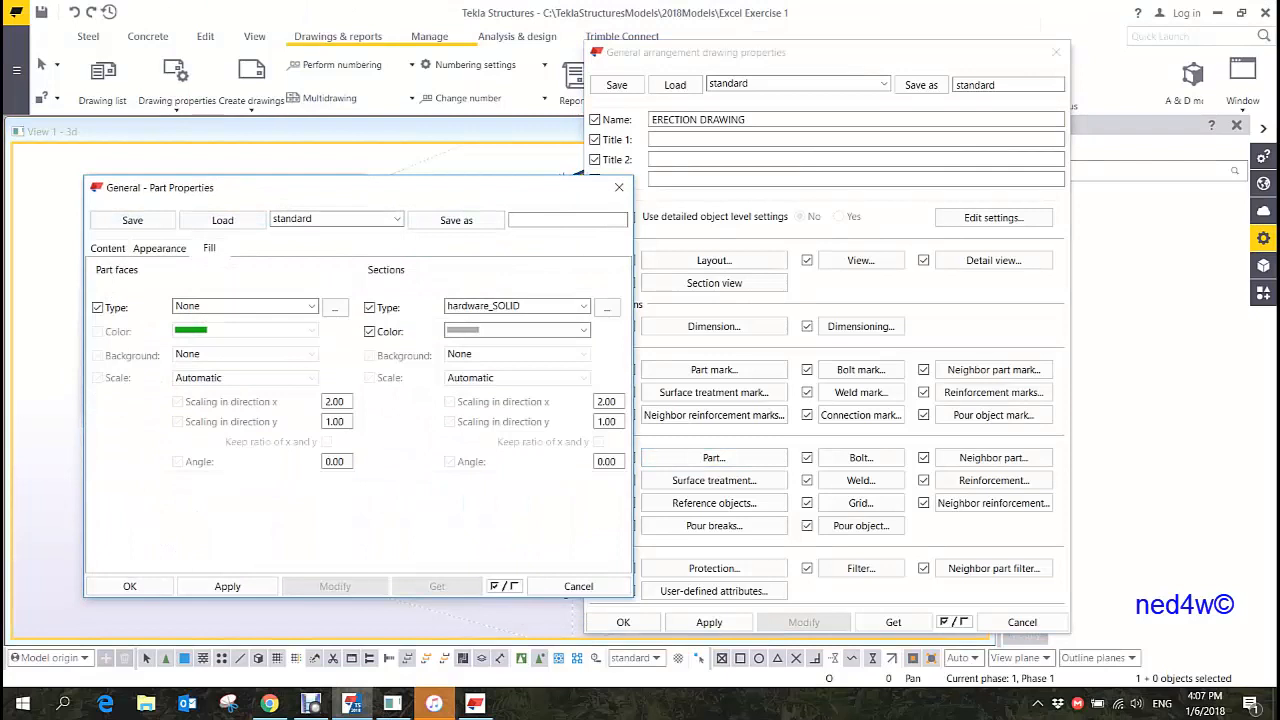
{"action": "left_click", "coordinate": [583, 306]}
{"action": "scroll", "coordinate": [510, 400], "scroll_direction": "up", "scroll_amount": 1}
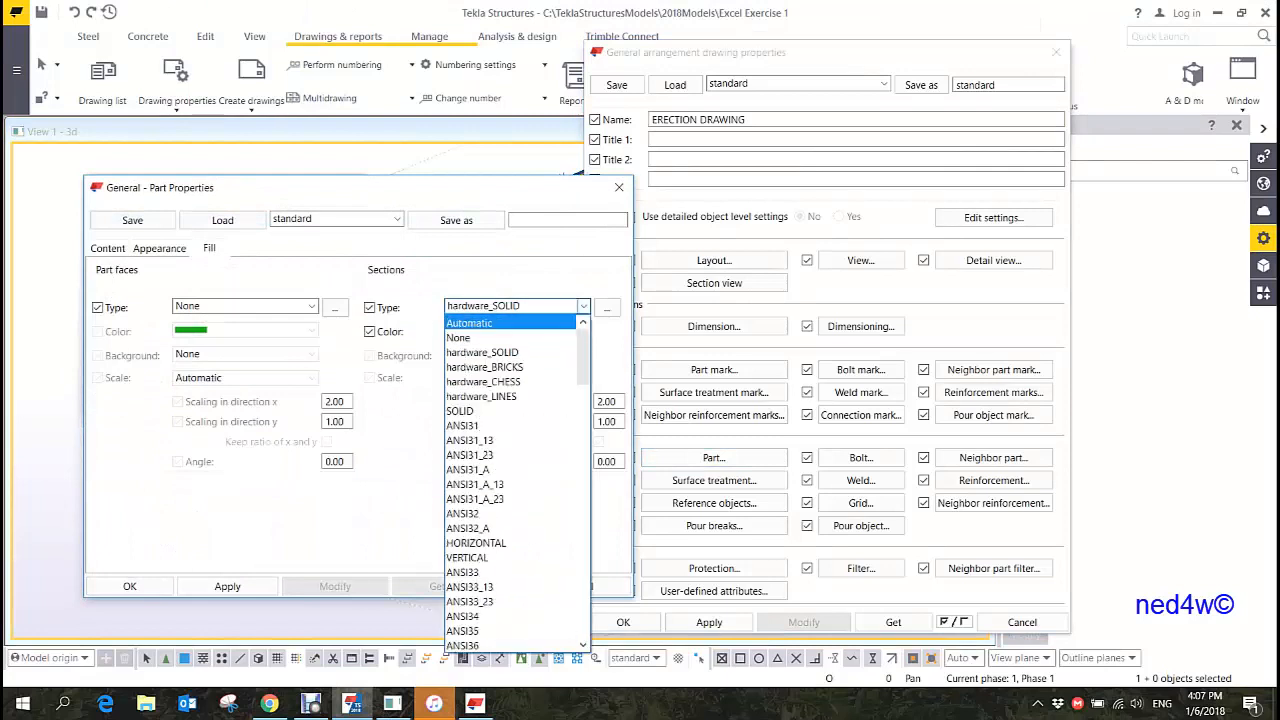
{"action": "left_click", "coordinate": [470, 337]}
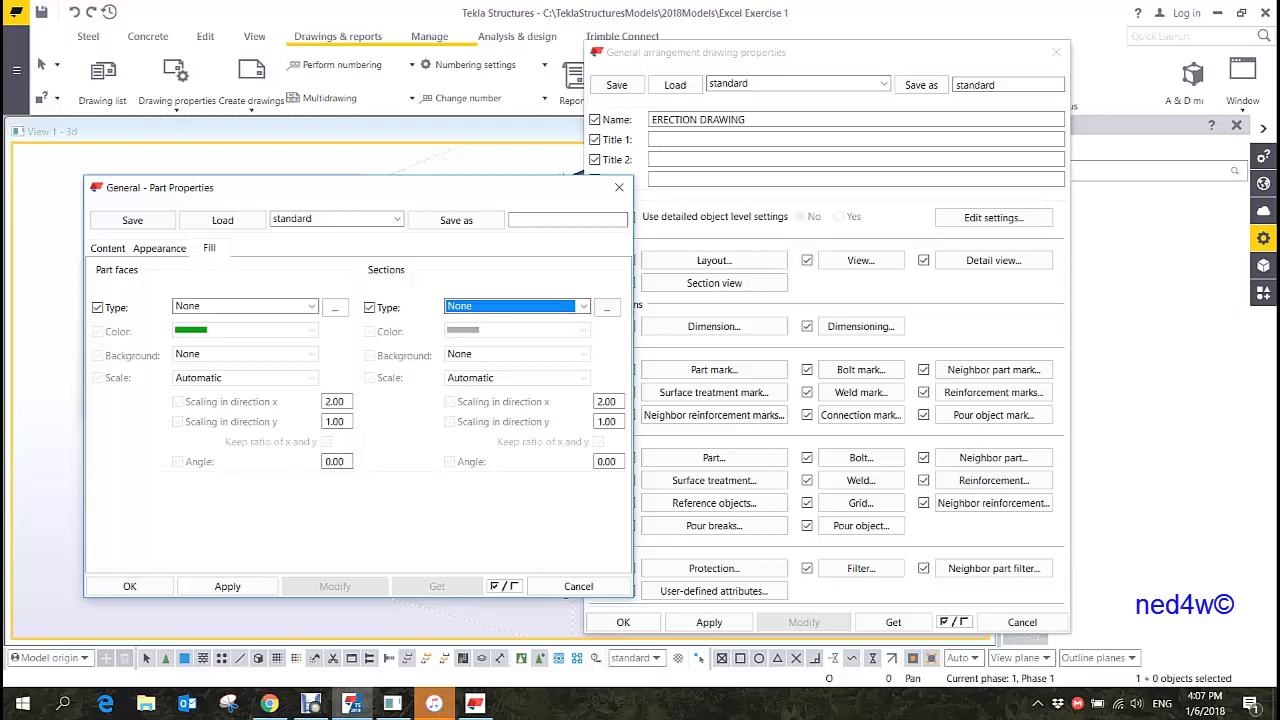
{"action": "left_click", "coordinate": [129, 586]}
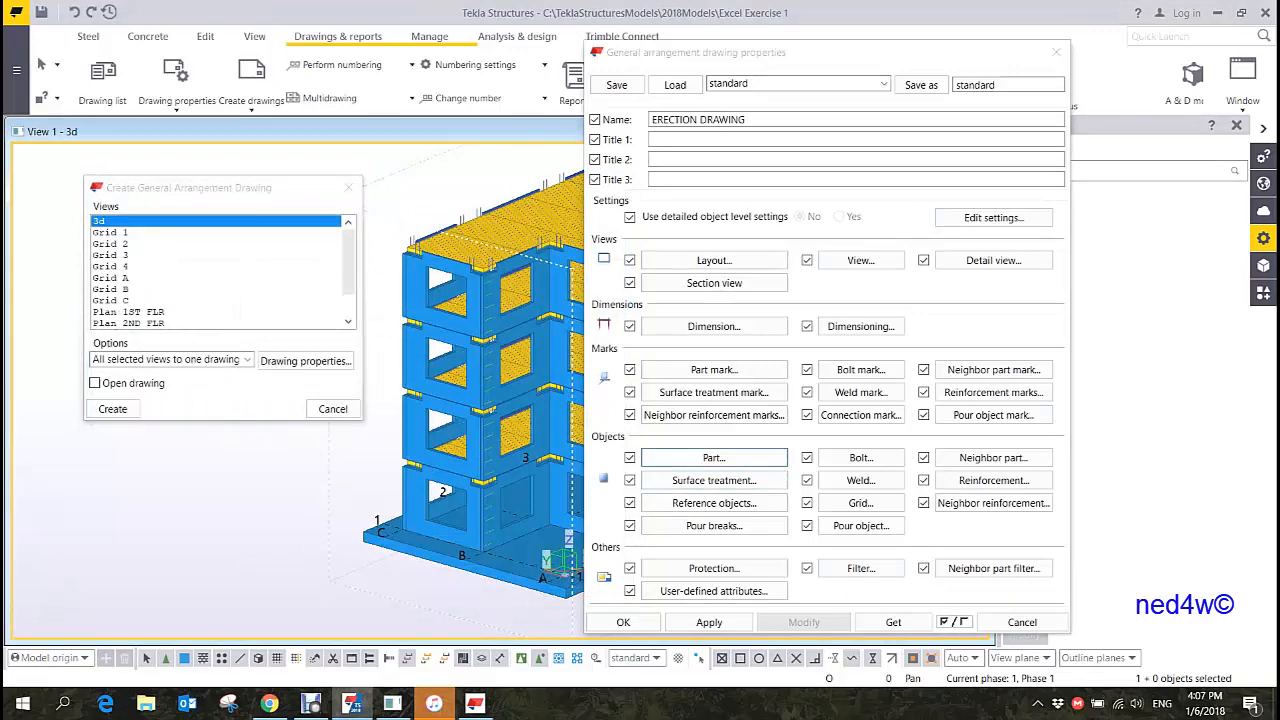
- Recheck the section fill type in the drawing's part properties
{"action": "left_click", "coordinate": [714, 458]}
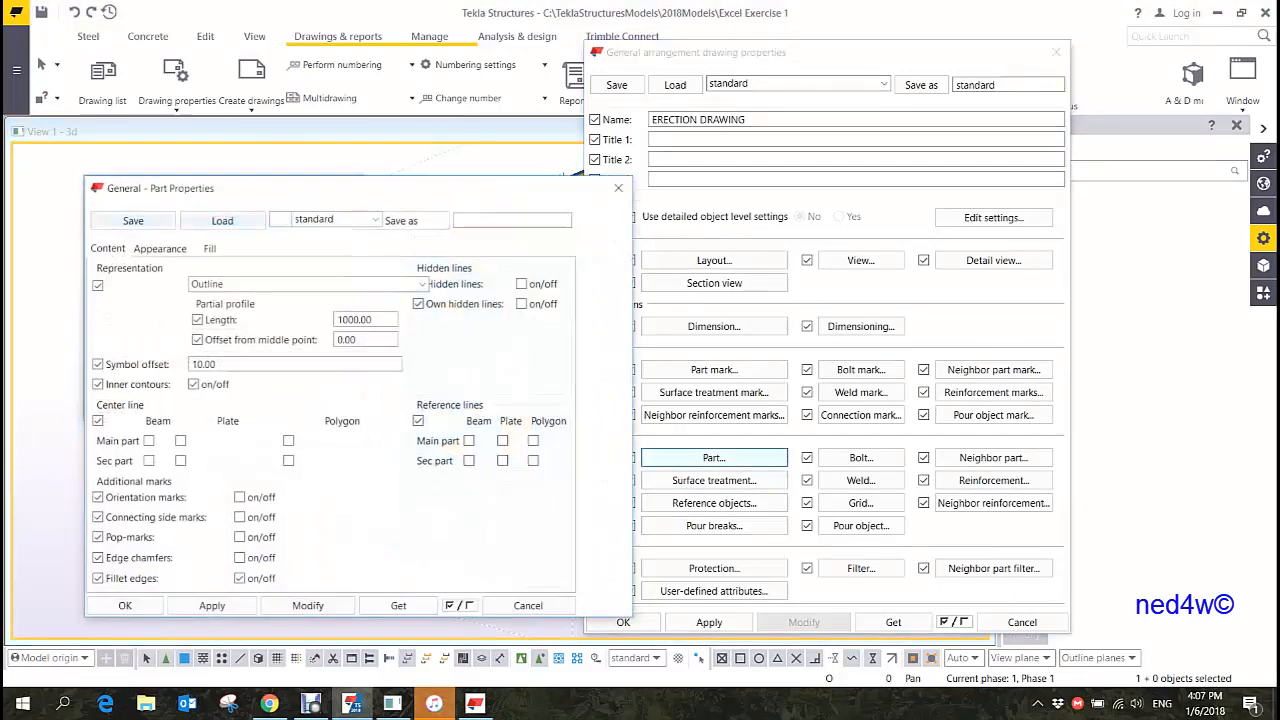
{"action": "left_click", "coordinate": [209, 249]}
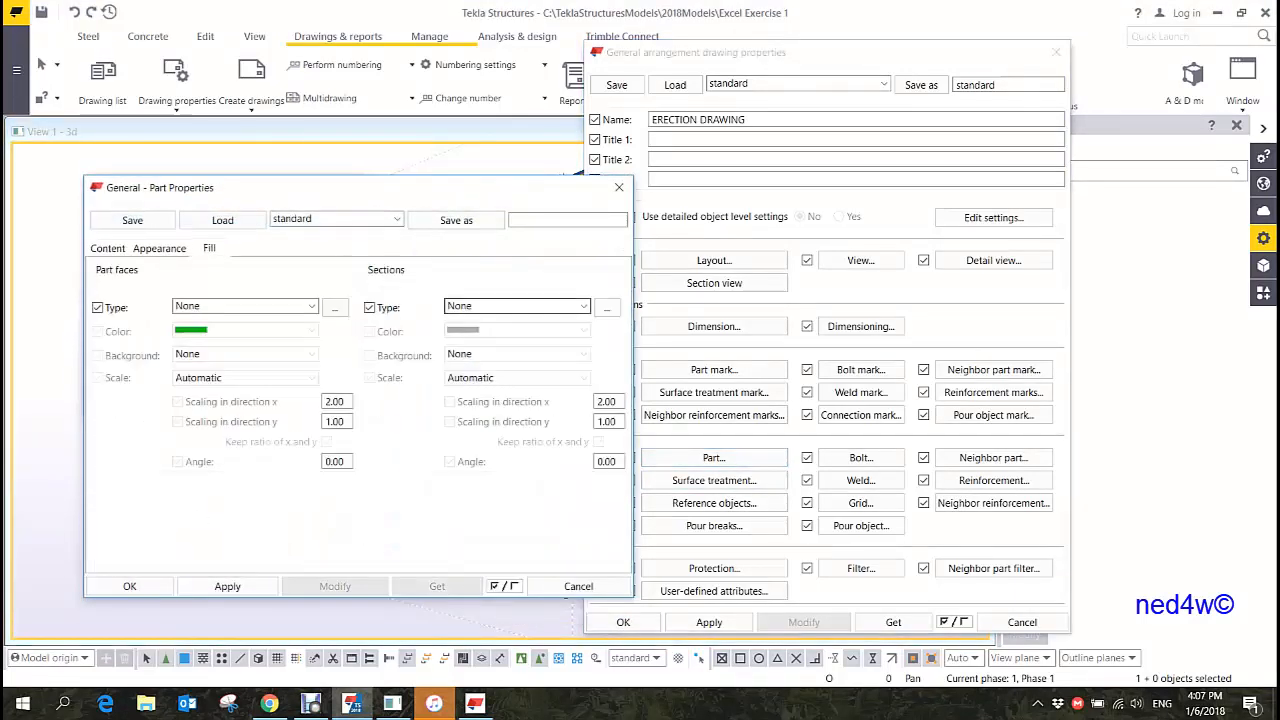
{"action": "left_click", "coordinate": [583, 307]}
{"action": "left_click", "coordinate": [583, 307]}
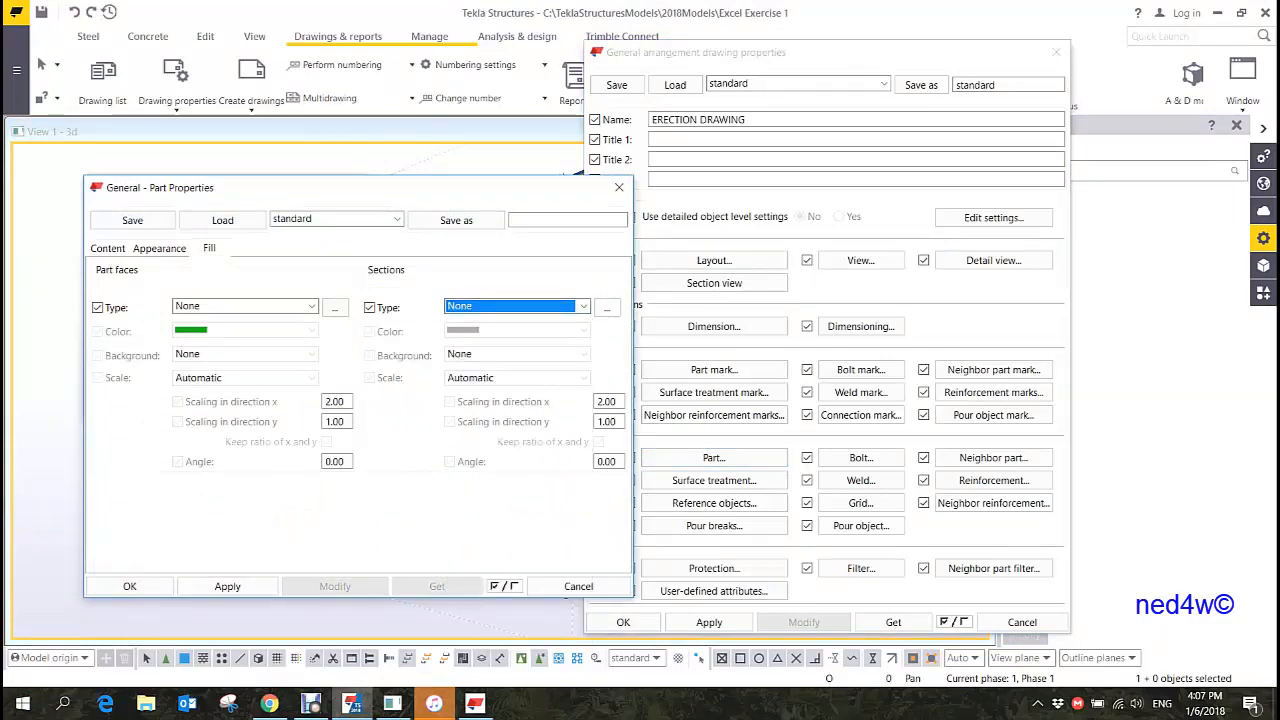
{"action": "left_click", "coordinate": [129, 586]}
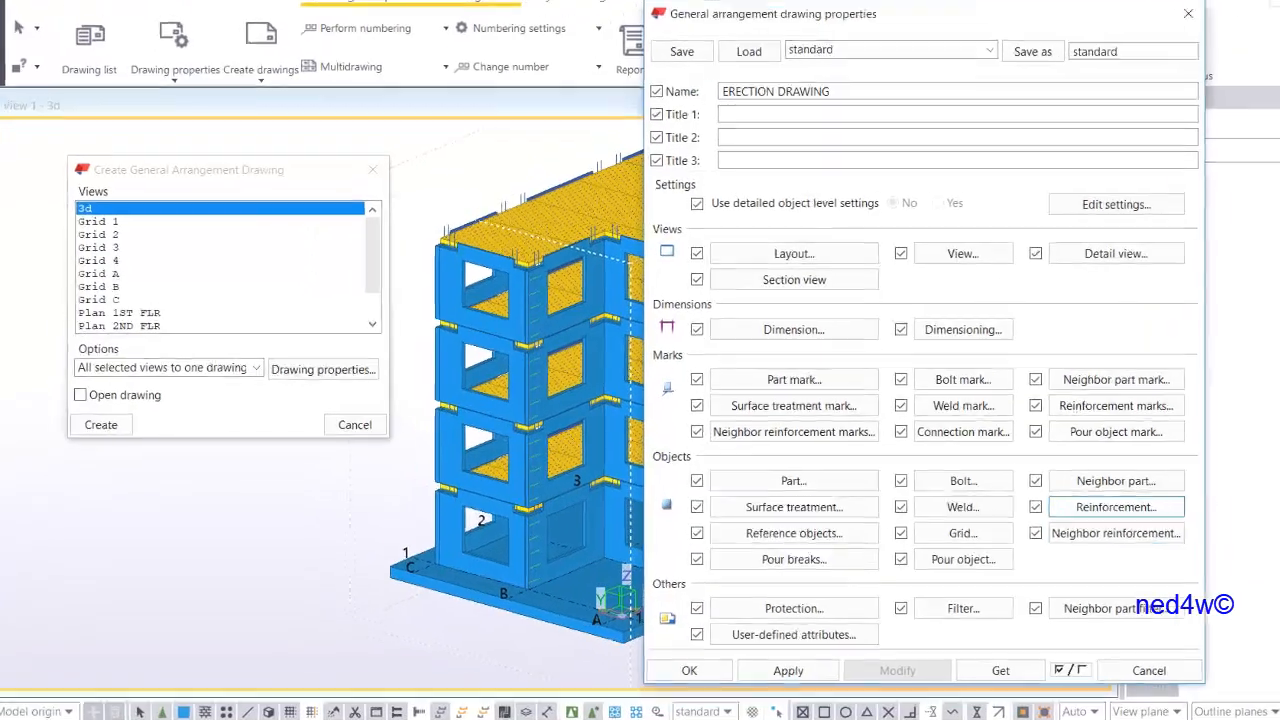
- Review the visibility settings for reinforcing bars and meshes in the drawing's reinforcement properties
{"action": "left_click", "coordinate": [993, 480]}
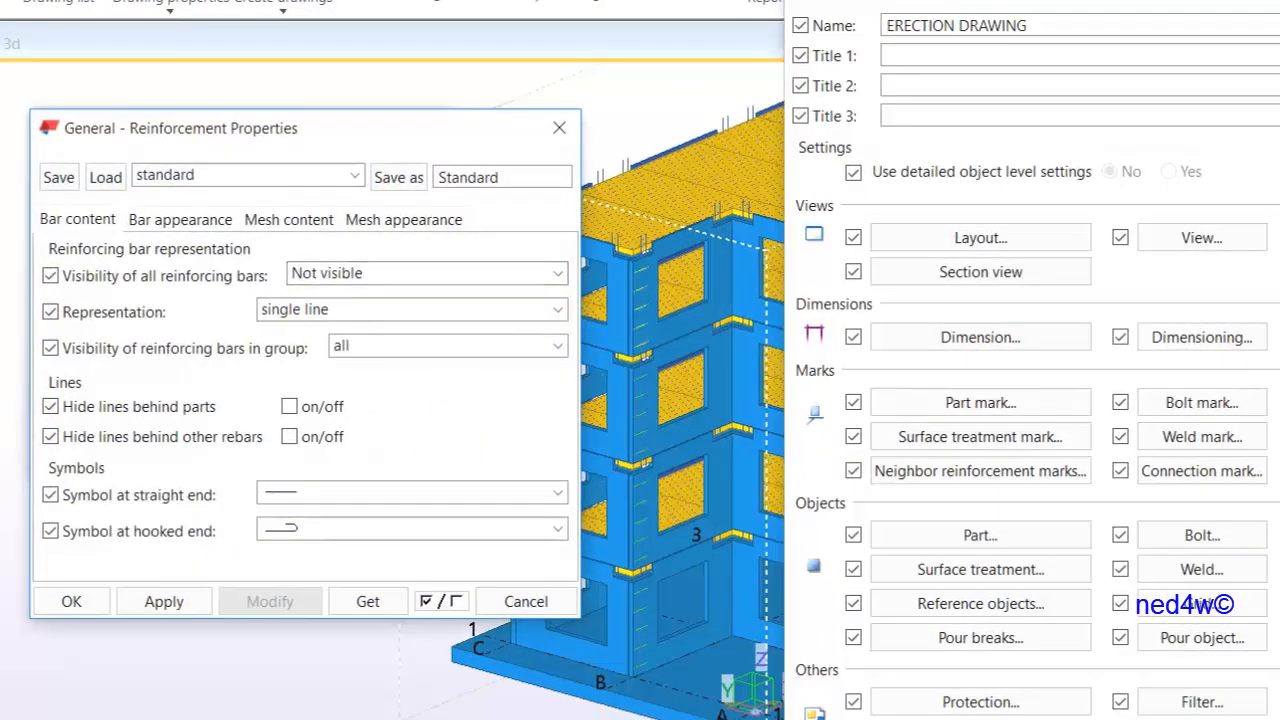
{"action": "left_click", "coordinate": [289, 220]}
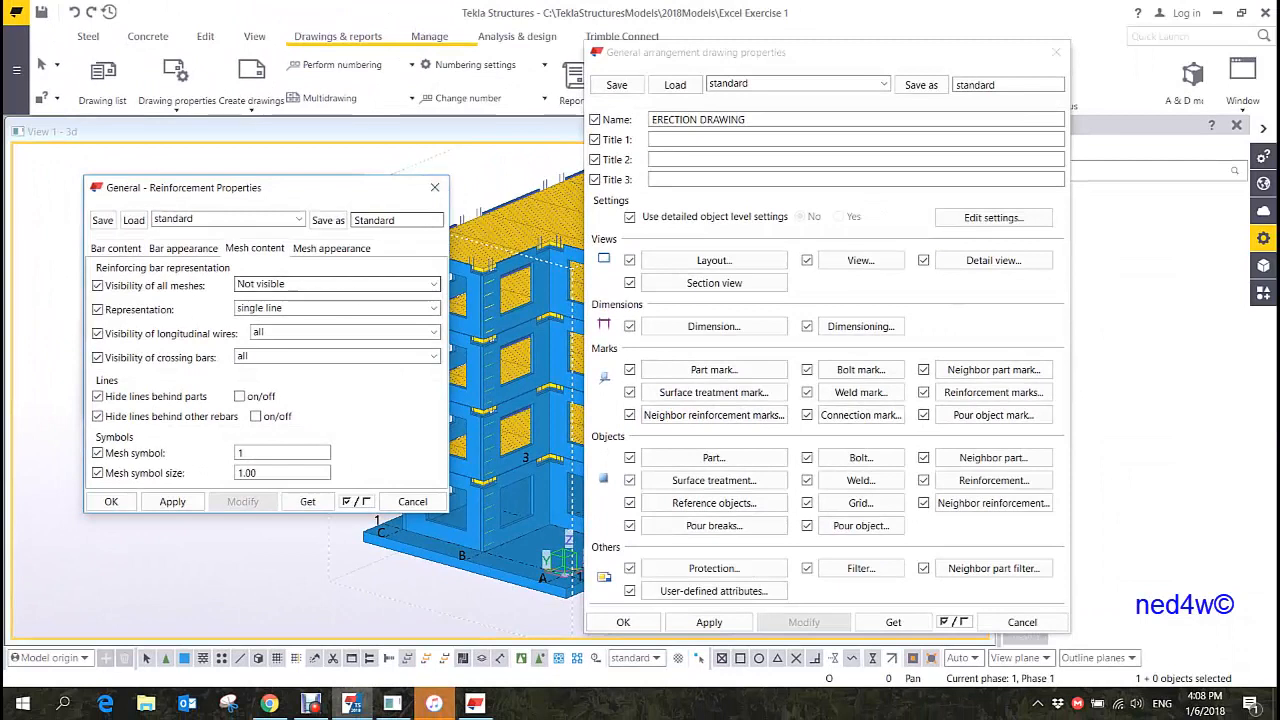
{"action": "left_click", "coordinate": [435, 187]}
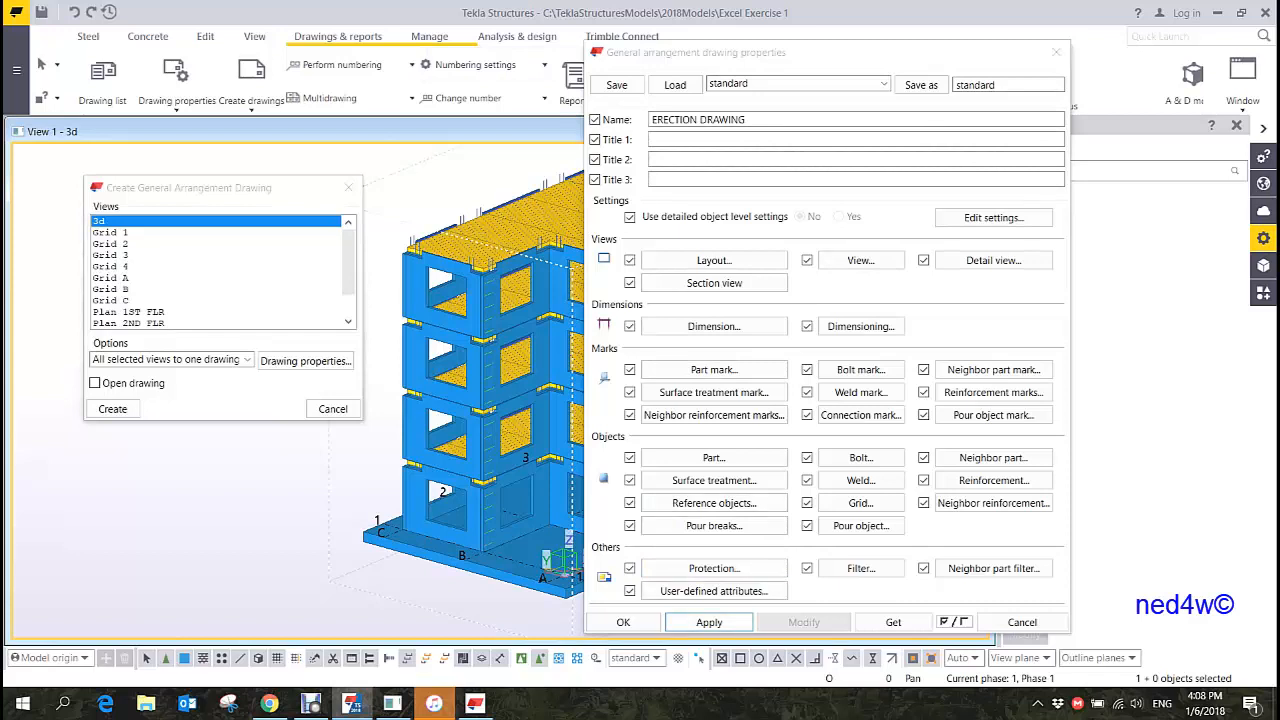
- Apply and accept the drawing properties, then create the general arrangement drawing from the 3d, Grid C and Plan 1ST FLR views
{"action": "left_click", "coordinate": [709, 622]}
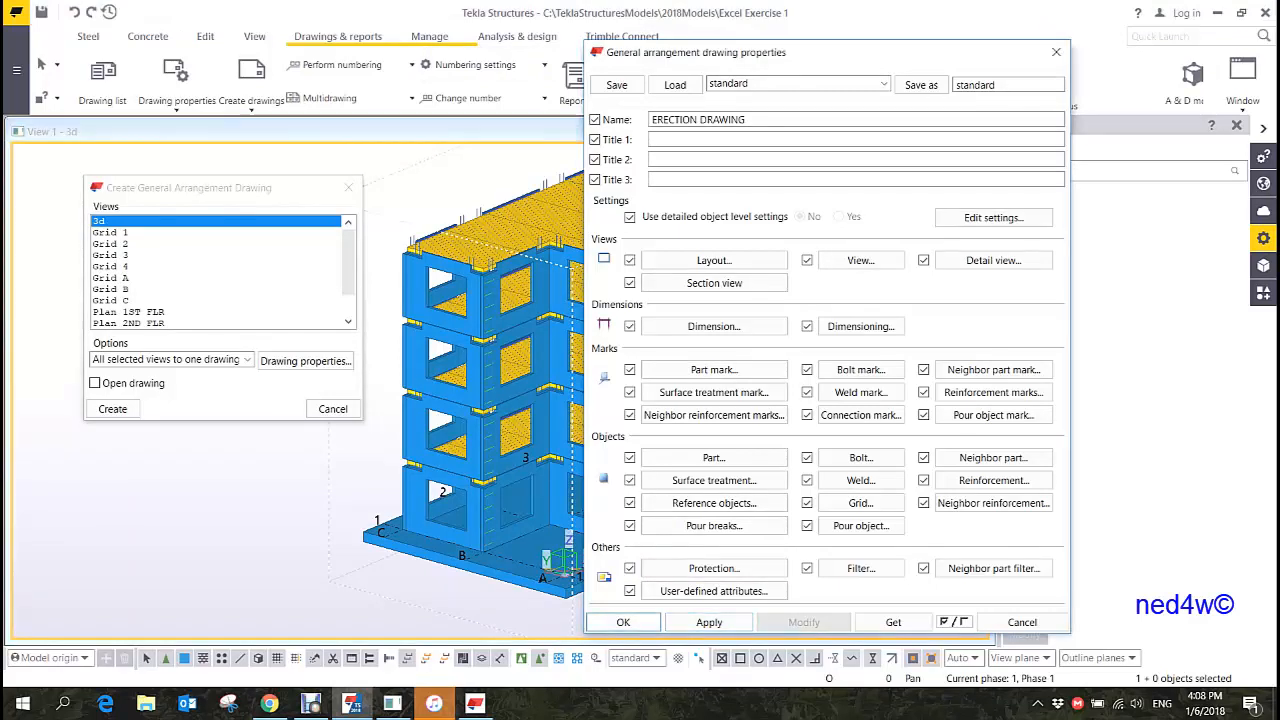
{"action": "left_click", "coordinate": [623, 622]}
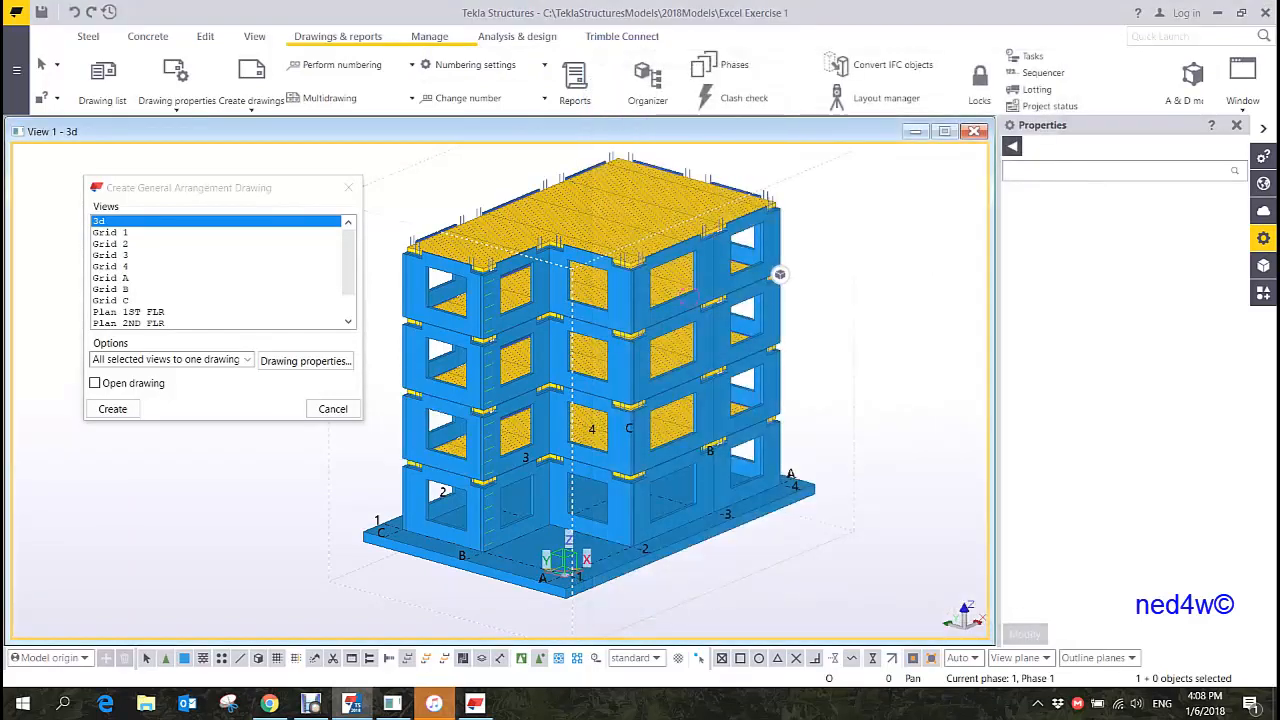
{"action": "left_click", "coordinate": [112, 301], "text": "ctrl"}
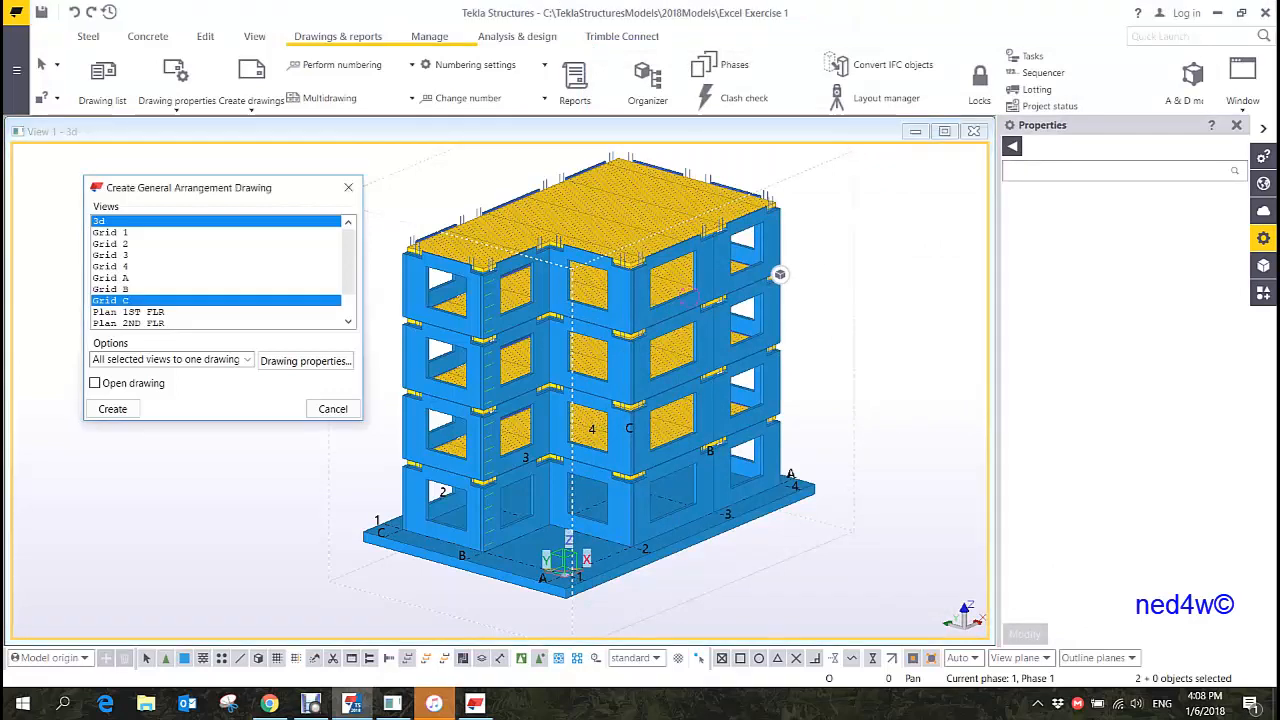
{"action": "left_click", "coordinate": [128, 312], "text": "ctrl"}
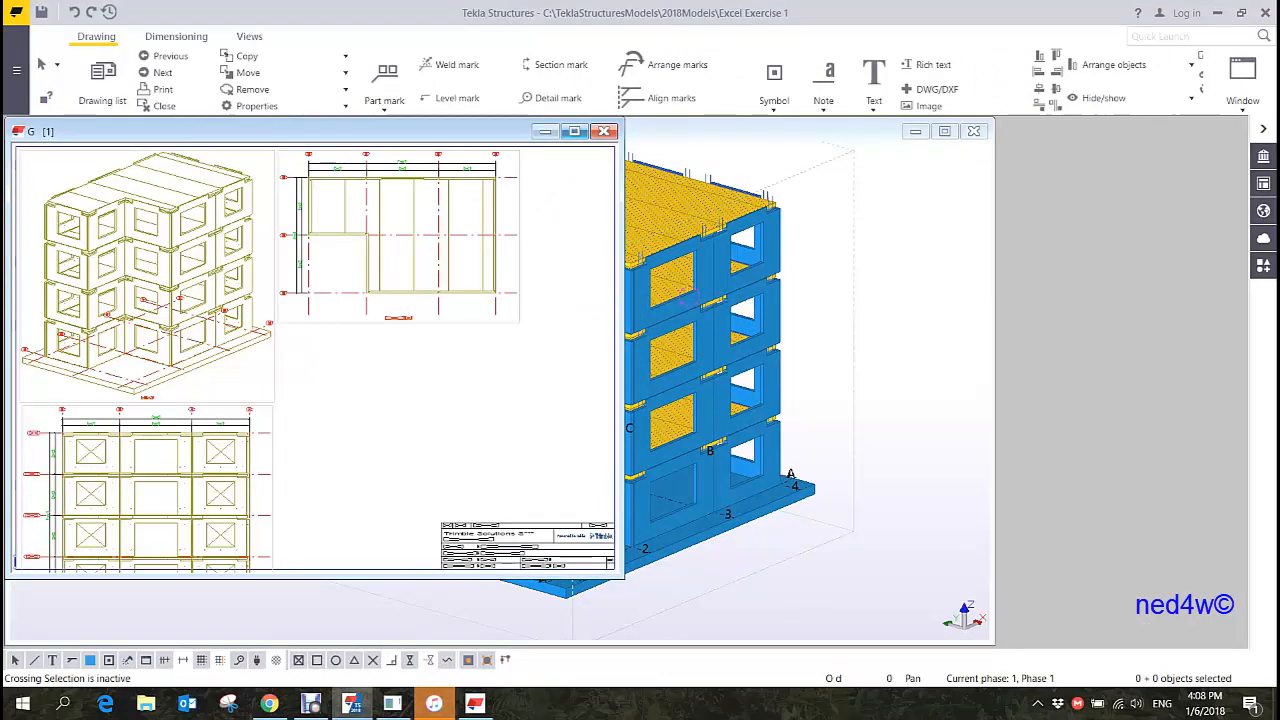
- Maximize the drawing window and move the Grid C elevation view up and inward on the sheet
{"action": "left_click", "coordinate": [574, 131]}
{"action": "scroll", "coordinate": [192, 322], "scroll_direction": "down", "scroll_amount": 2}
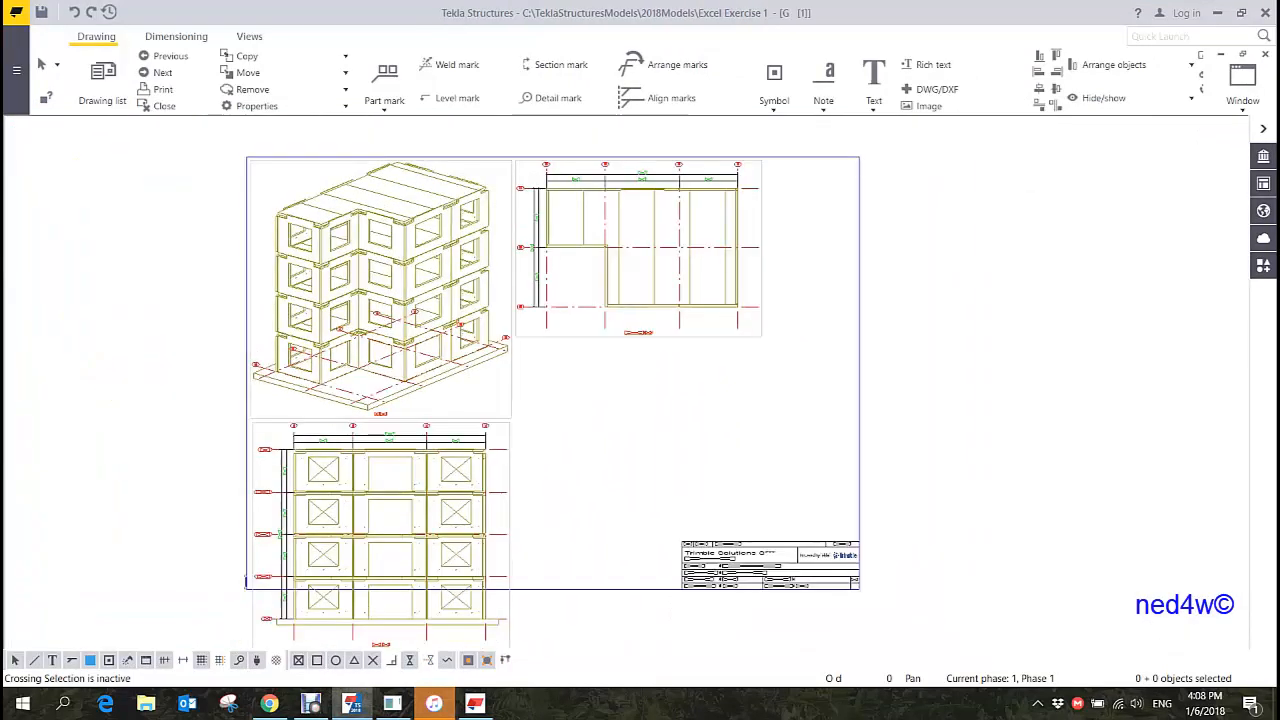
{"action": "left_click", "coordinate": [508, 520]}
{"action": "left_click_drag", "start_coordinate": [508, 520], "coordinate": [556, 484]}
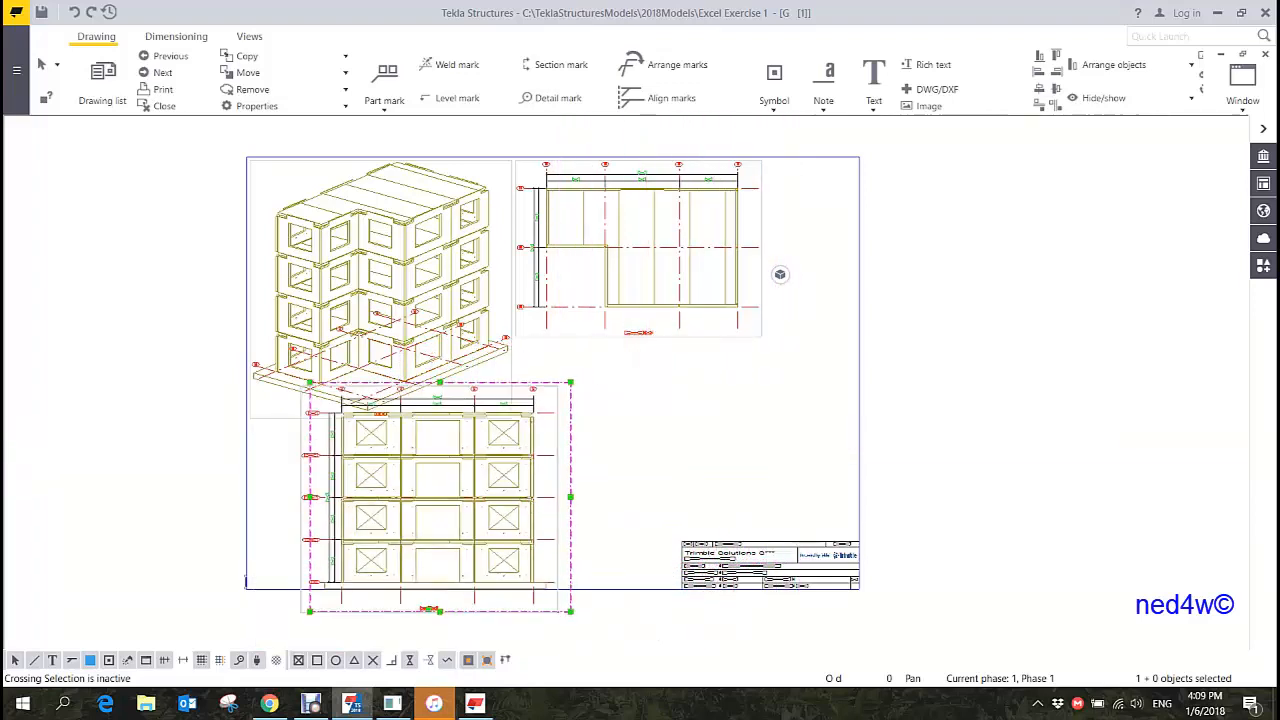
- Move the 3d view to the right half of the sheet and the Plan 1ST FLR view to its upper-left corner
{"action": "left_click", "coordinate": [508, 360]}
{"action": "left_click_drag", "start_coordinate": [508, 360], "coordinate": [827, 468]}
{"action": "left_click", "coordinate": [539, 337]}
{"action": "left_click_drag", "start_coordinate": [539, 337], "coordinate": [304, 347]}
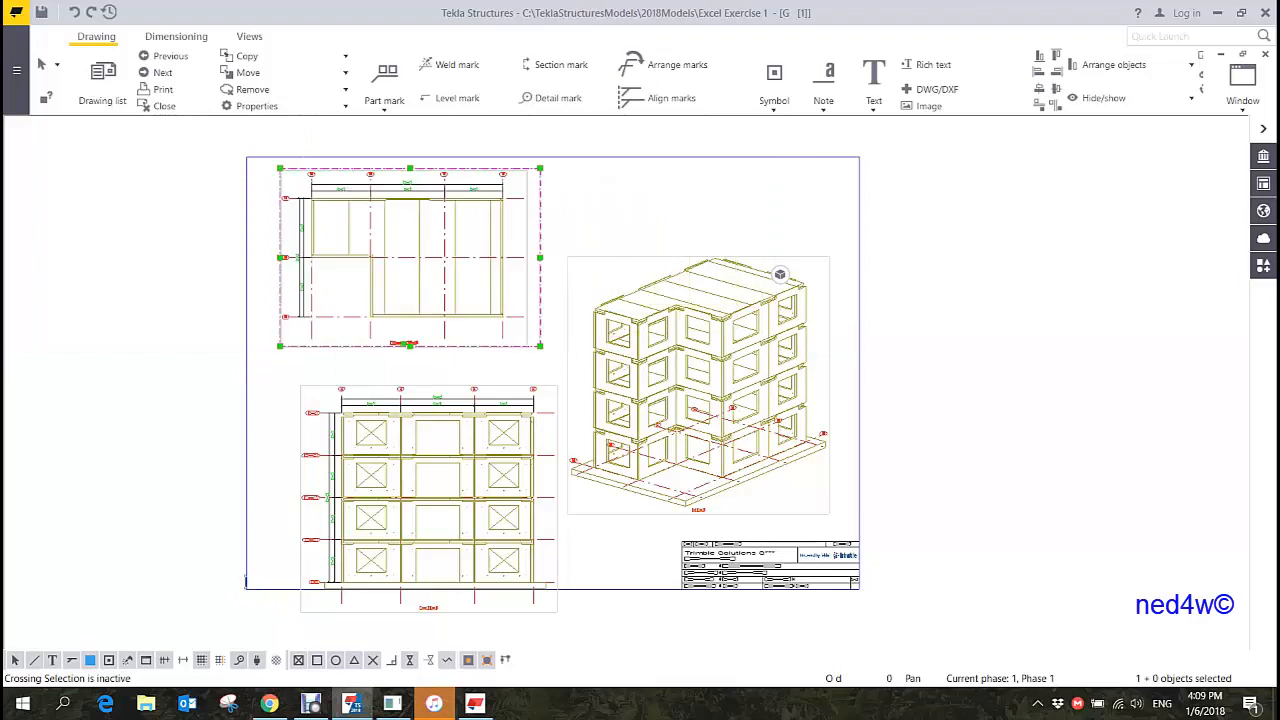
- Move the Grid C elevation directly below the plan within the sheet frame, and raise the 3d view clear of the title block
{"action": "left_click", "coordinate": [552, 390]}
{"action": "left_click_drag", "start_coordinate": [552, 390], "coordinate": [524, 359]}
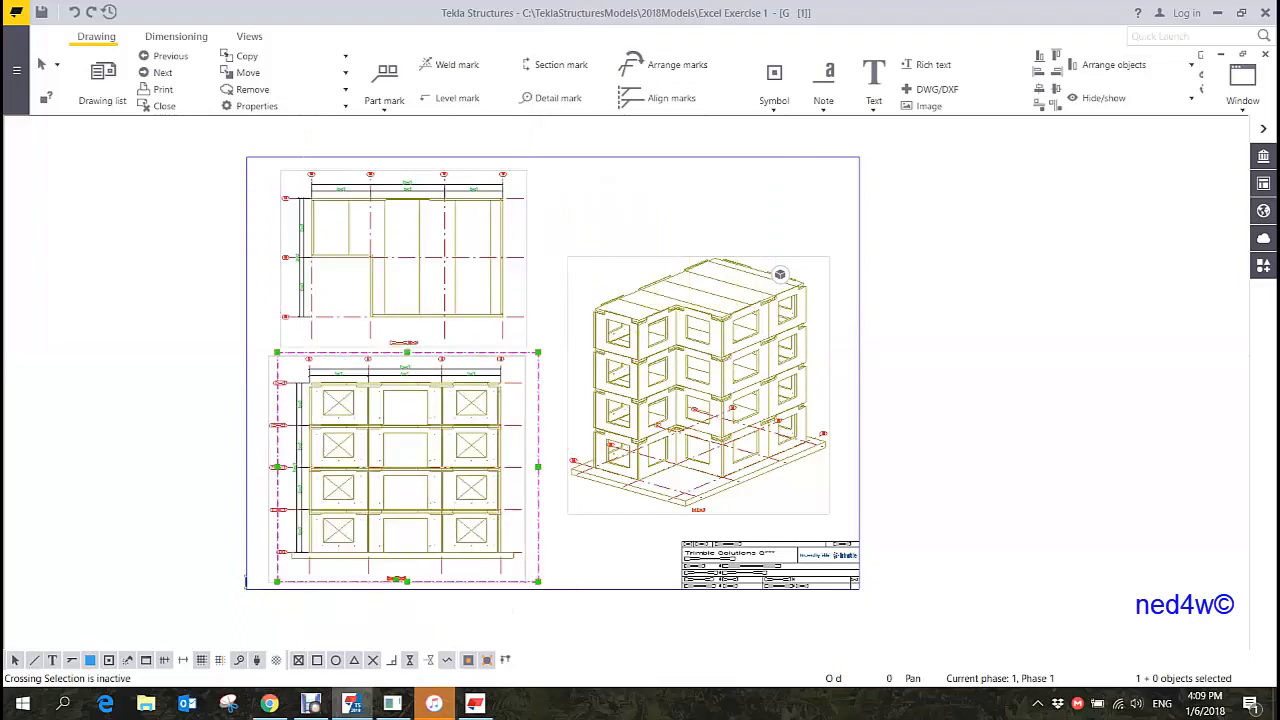
{"action": "key", "text": "Escape"}
{"action": "left_click", "coordinate": [799, 514]}
{"action": "left_click_drag", "start_coordinate": [799, 514], "coordinate": [800, 432]}
{"action": "key", "text": "Escape"}
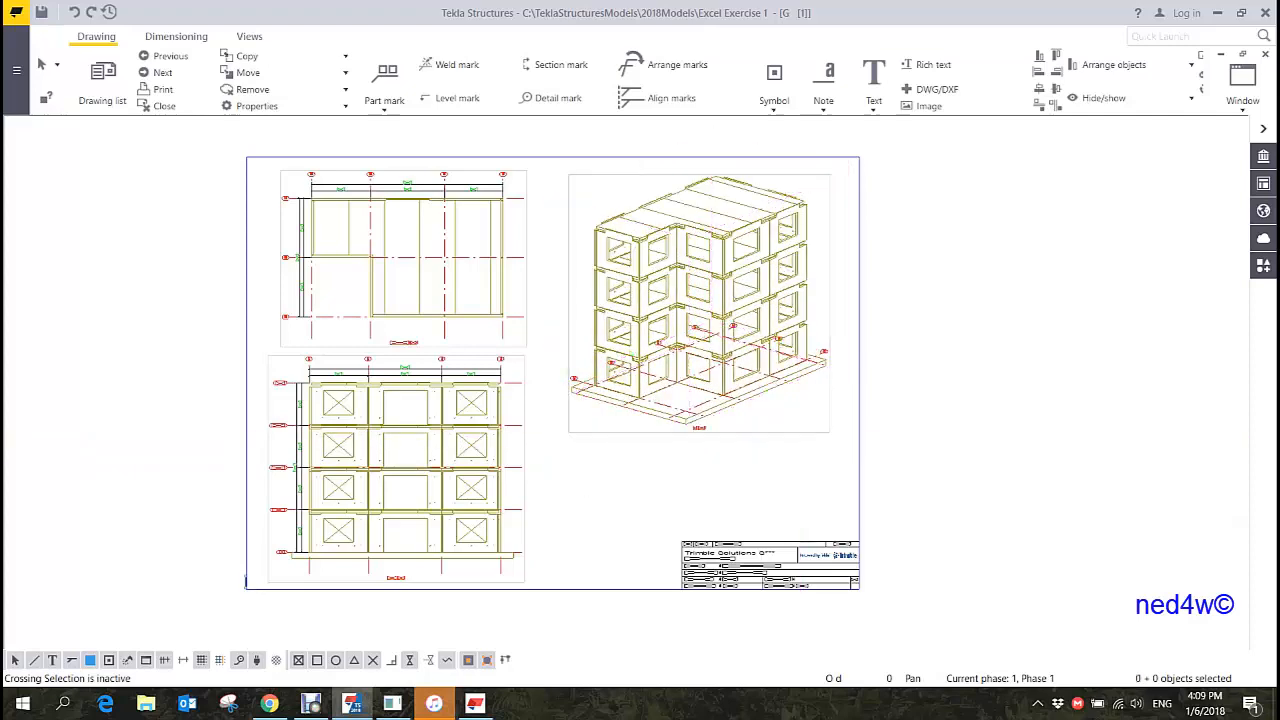
- Examine the grid dimensions, grid labels and part outlines in the Grid C elevation and the Plan 1ST FLR view
{"action": "scroll", "coordinate": [485, 359], "scroll_direction": "up", "scroll_amount": 6}
{"action": "middle_click_drag", "start_coordinate": [498, 360], "coordinate": [1014, 255]}
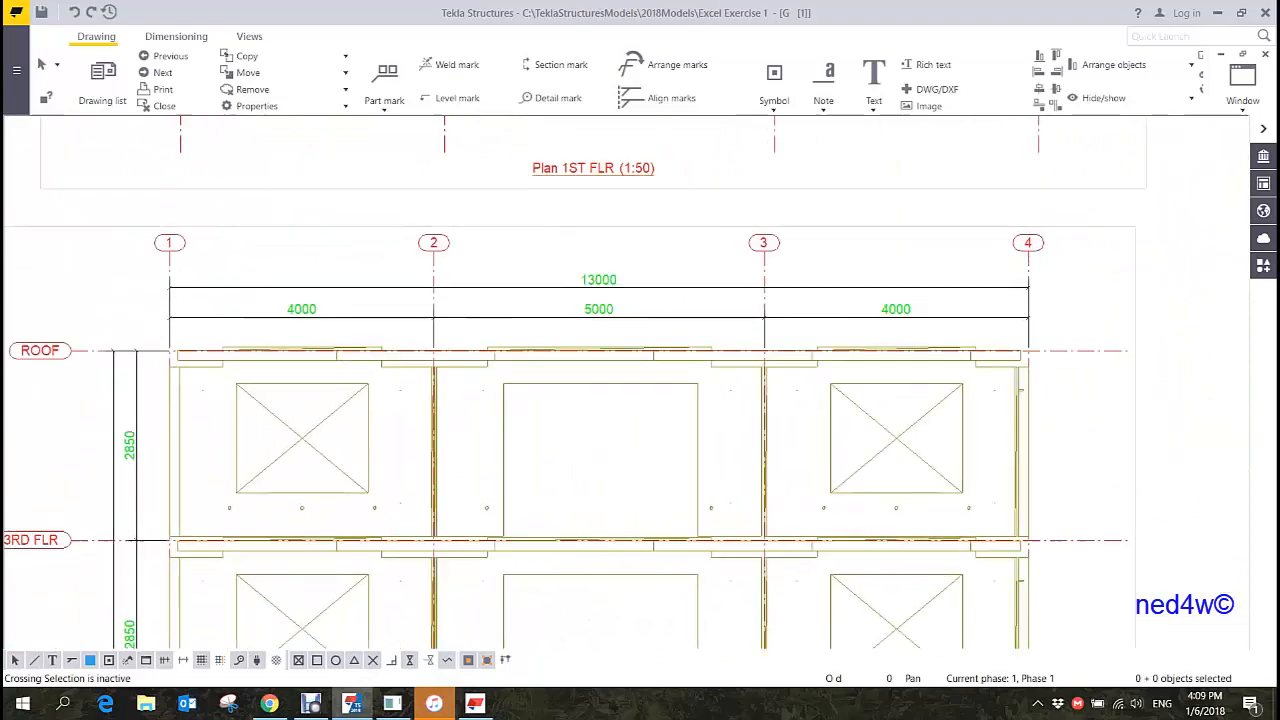
{"action": "scroll", "coordinate": [545, 310], "scroll_direction": "up", "scroll_amount": 3}
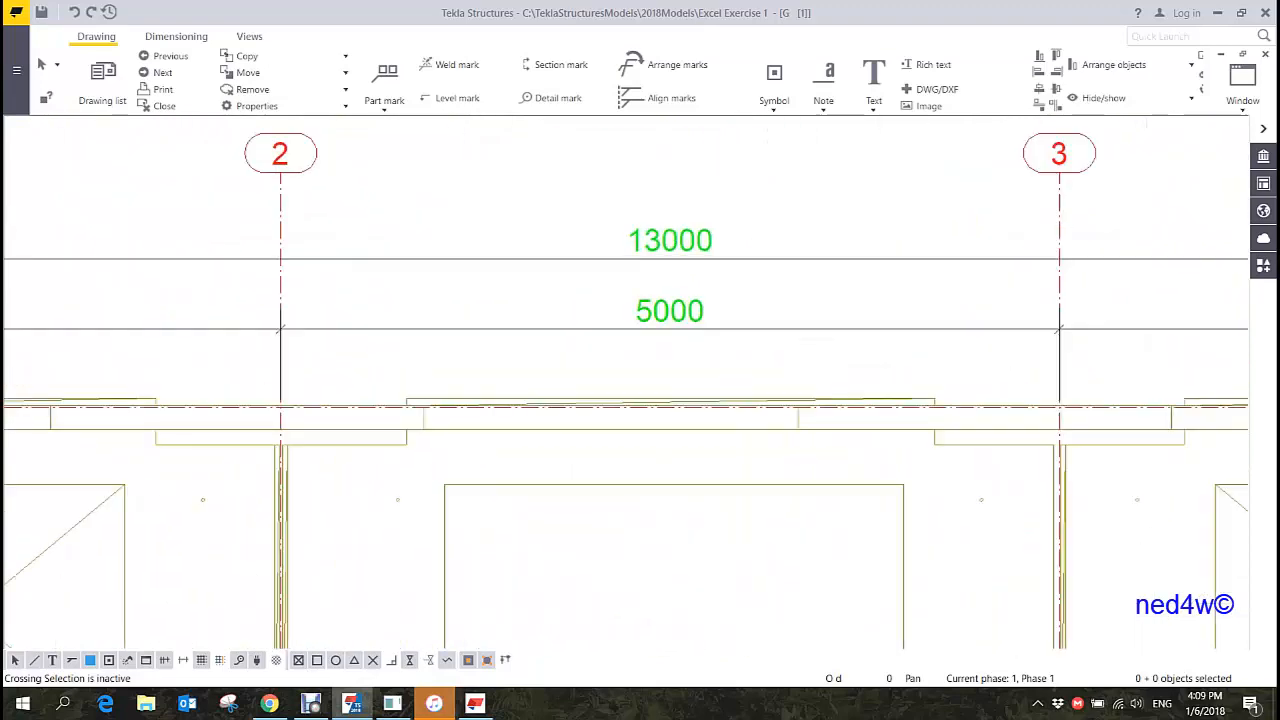
{"action": "scroll", "coordinate": [790, 170], "scroll_direction": "down", "scroll_amount": 6}
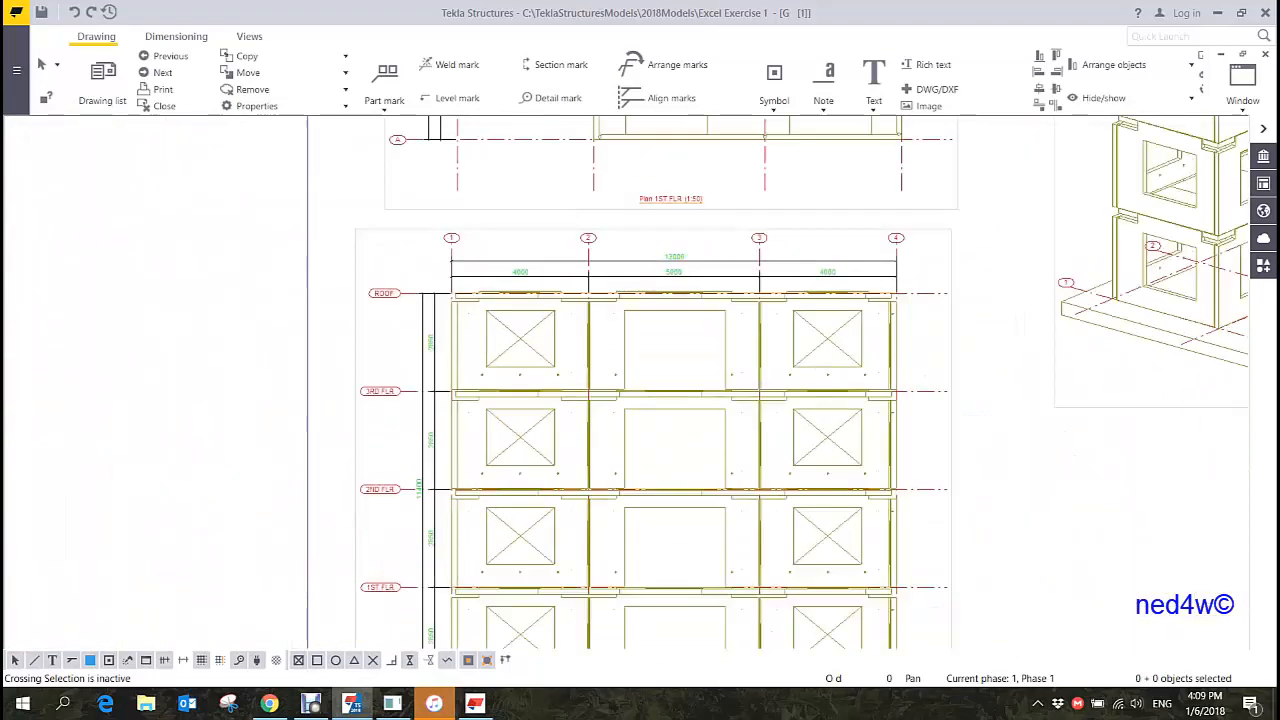
{"action": "scroll", "coordinate": [527, 385], "scroll_direction": "up", "scroll_amount": 5}
{"action": "scroll", "coordinate": [512, 425], "scroll_direction": "down", "scroll_amount": 6}
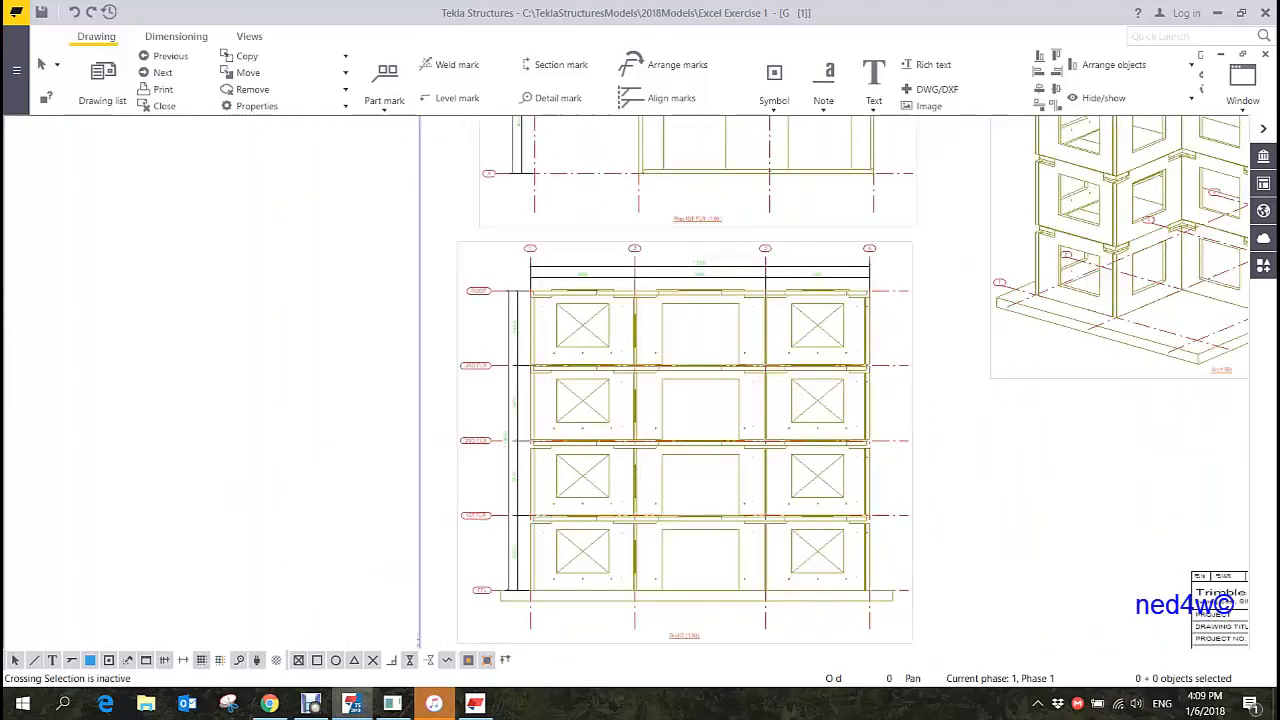
{"action": "middle_click_drag", "start_coordinate": [520, 425], "coordinate": [538, 637]}
{"action": "scroll", "coordinate": [590, 170], "scroll_direction": "up", "scroll_amount": 6}
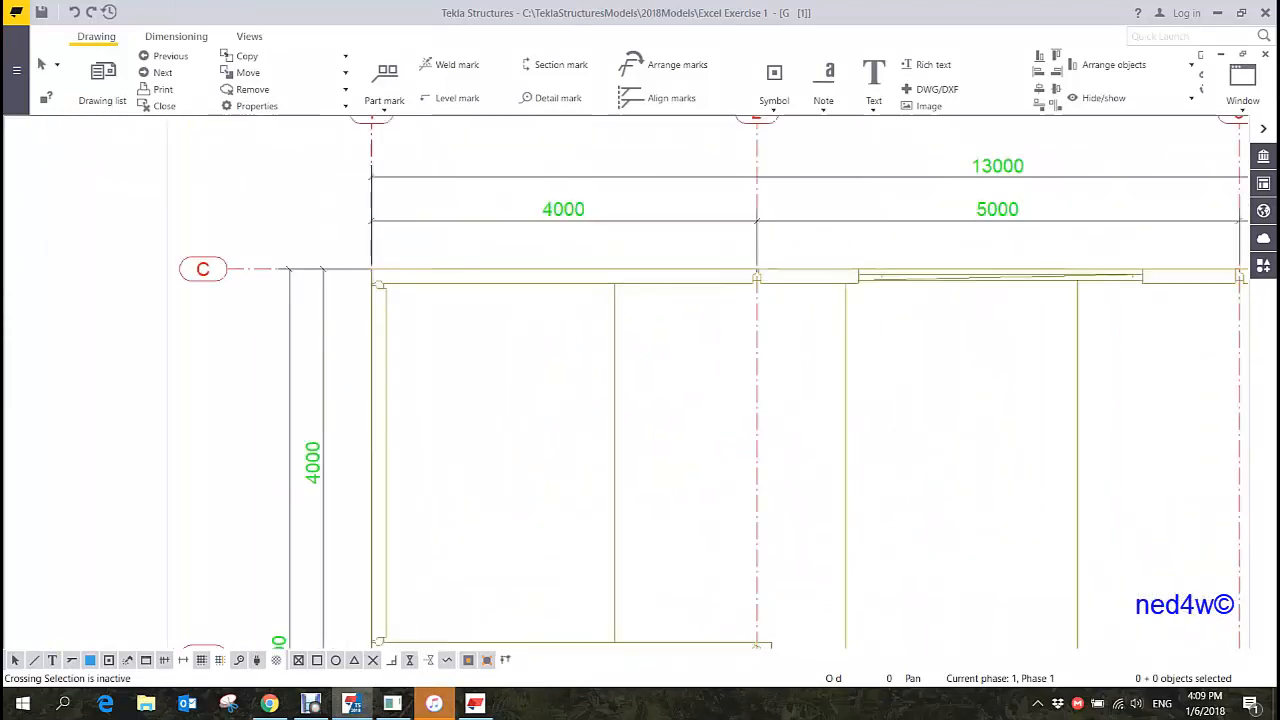
{"action": "scroll", "coordinate": [313, 316], "scroll_direction": "up", "scroll_amount": 7}
{"action": "scroll", "coordinate": [430, 326], "scroll_direction": "down", "scroll_amount": 9}
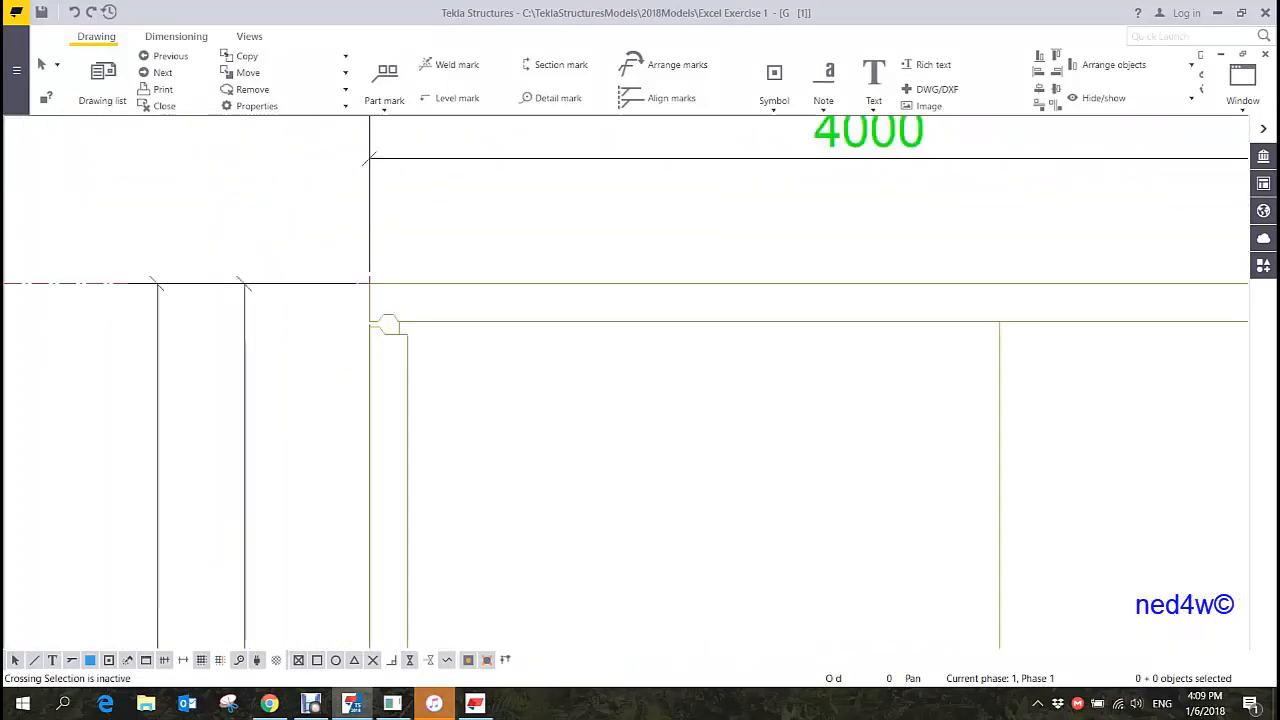
{"action": "scroll", "coordinate": [640, 380], "scroll_direction": "down", "scroll_amount": 8}
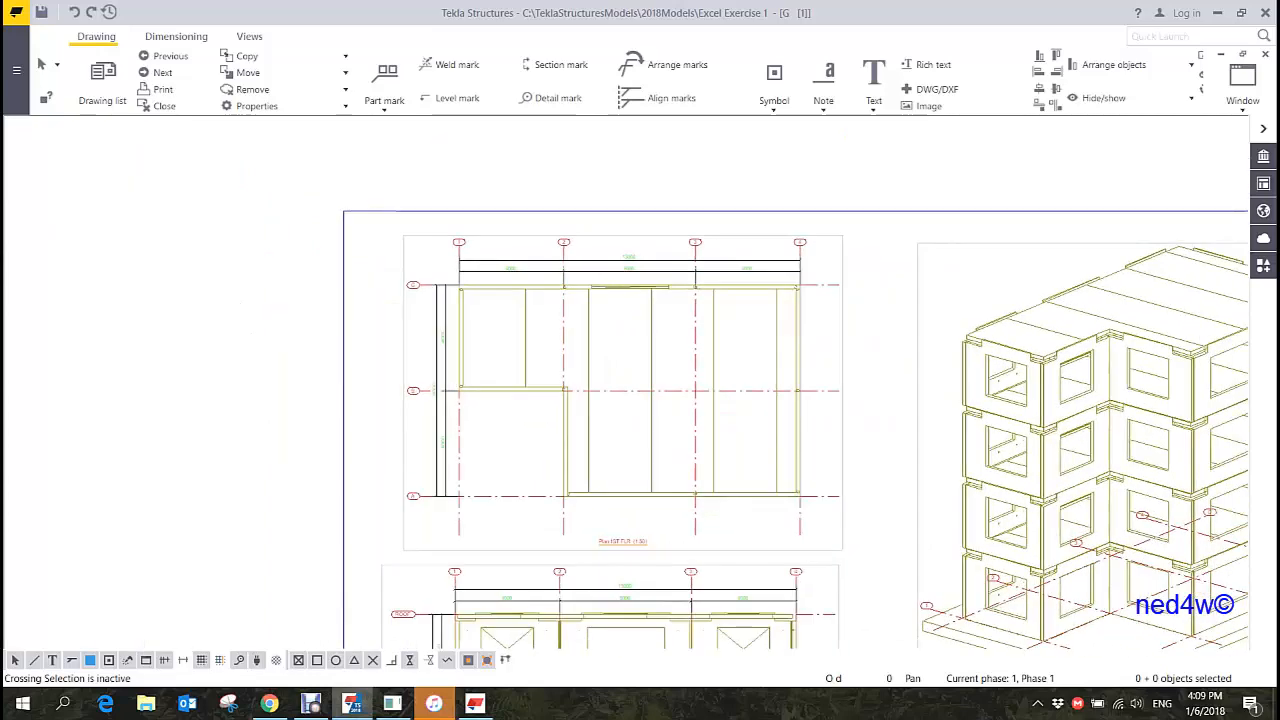
- Examine the roof slabs, wall panel corners and connection recesses of the building in the 3d view
{"action": "middle_click_drag", "start_coordinate": [1130, 410], "coordinate": [745, 350]}
{"action": "scroll", "coordinate": [1000, 371], "scroll_direction": "up", "scroll_amount": 3}
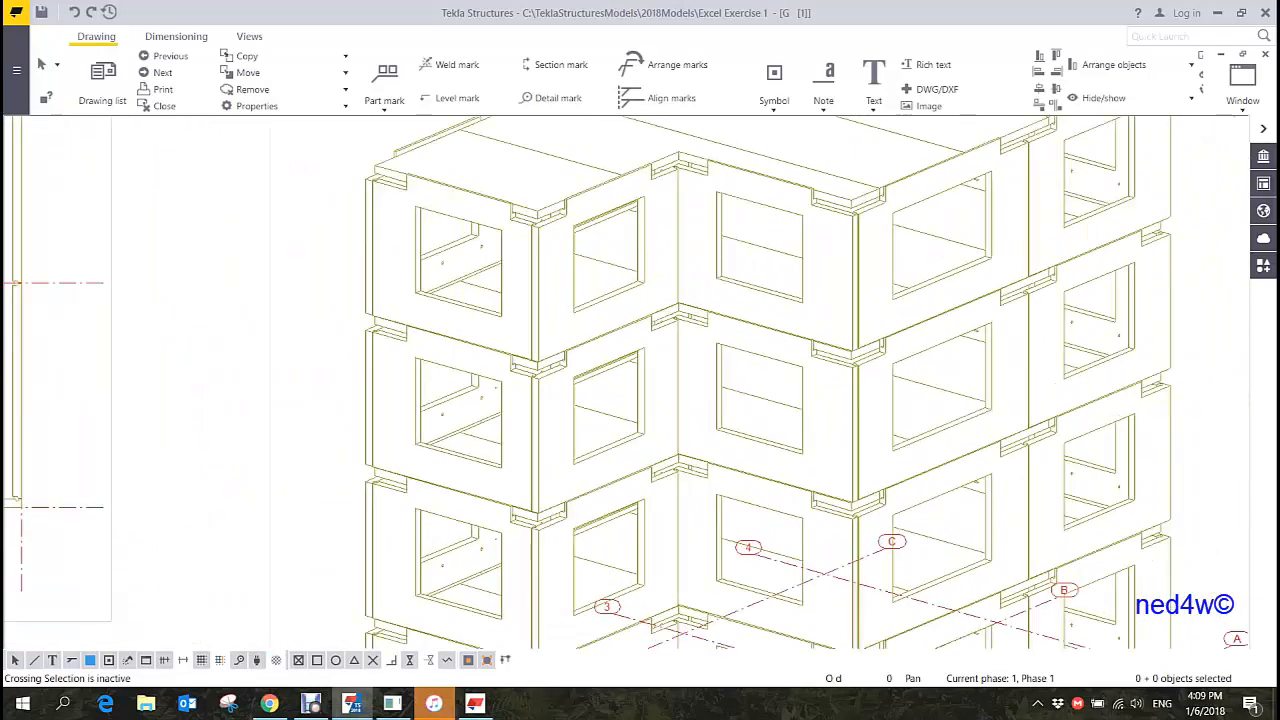
{"action": "scroll", "coordinate": [735, 348], "scroll_direction": "down", "scroll_amount": 2}
{"action": "scroll", "coordinate": [540, 150], "scroll_direction": "up", "scroll_amount": 8}
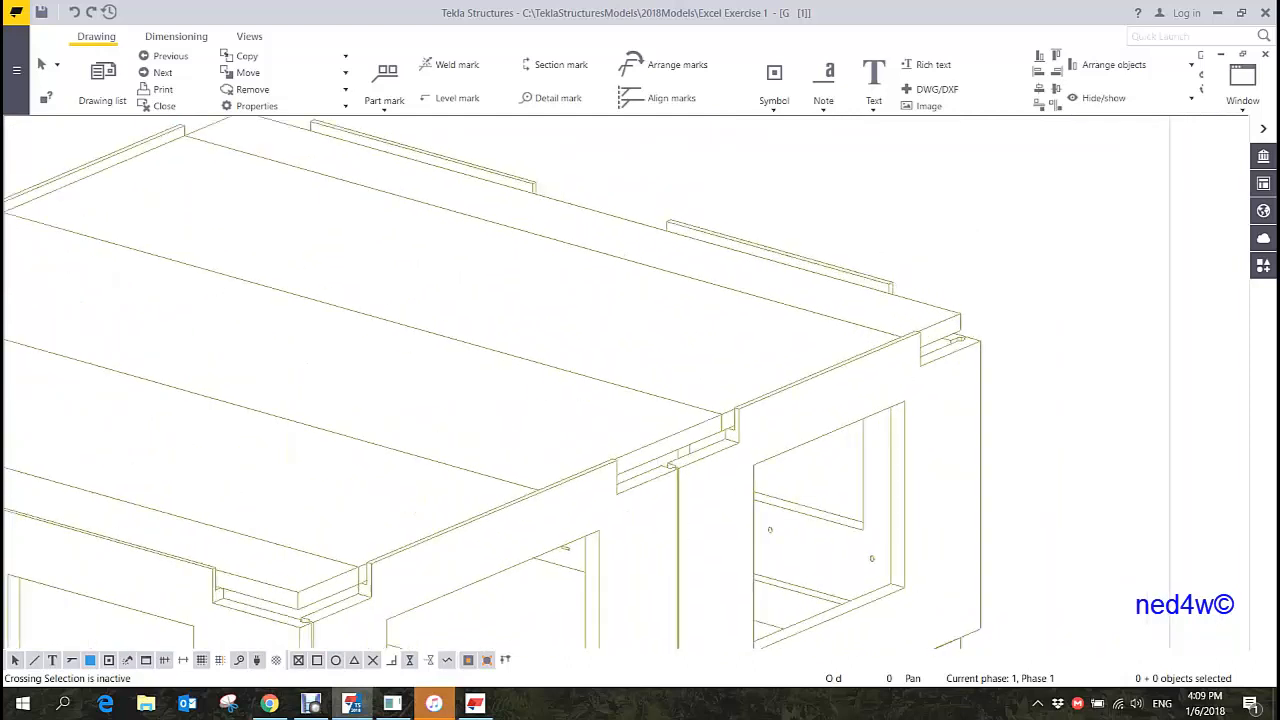
{"action": "scroll", "coordinate": [762, 377], "scroll_direction": "down", "scroll_amount": 4}
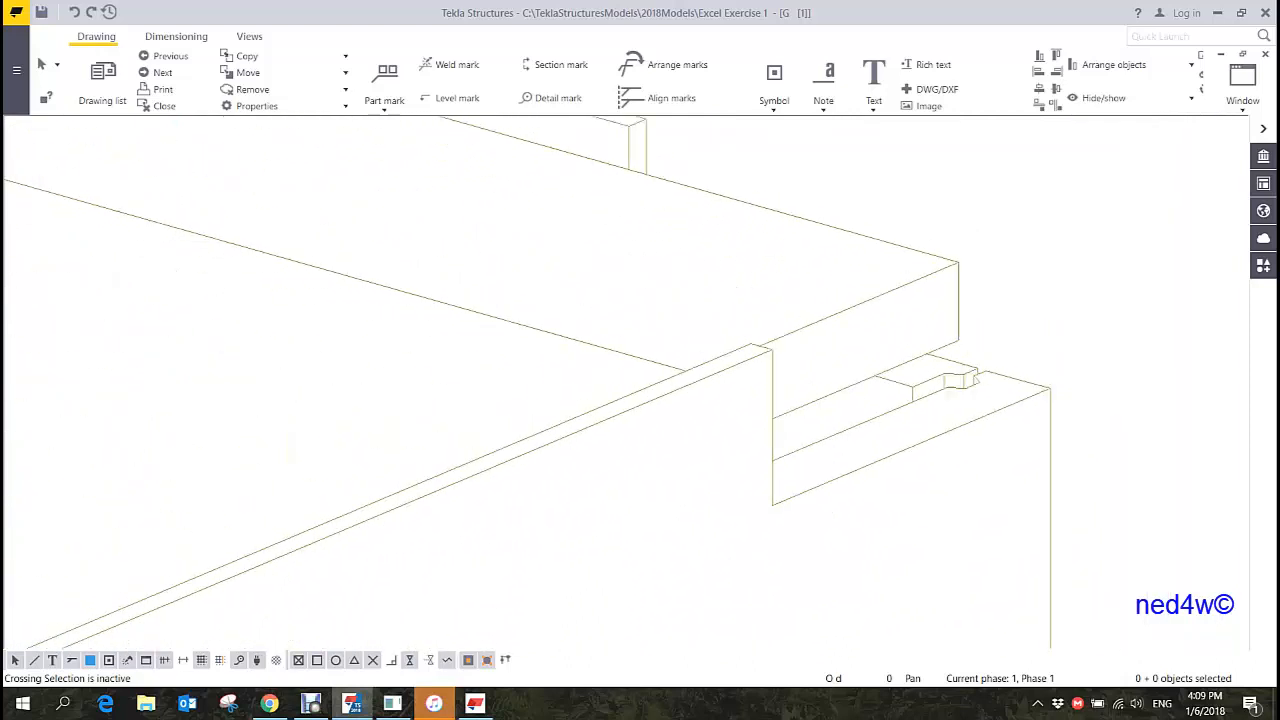
{"action": "scroll", "coordinate": [908, 400], "scroll_direction": "down", "scroll_amount": 8}
{"action": "scroll", "coordinate": [900, 418], "scroll_direction": "up", "scroll_amount": 9}
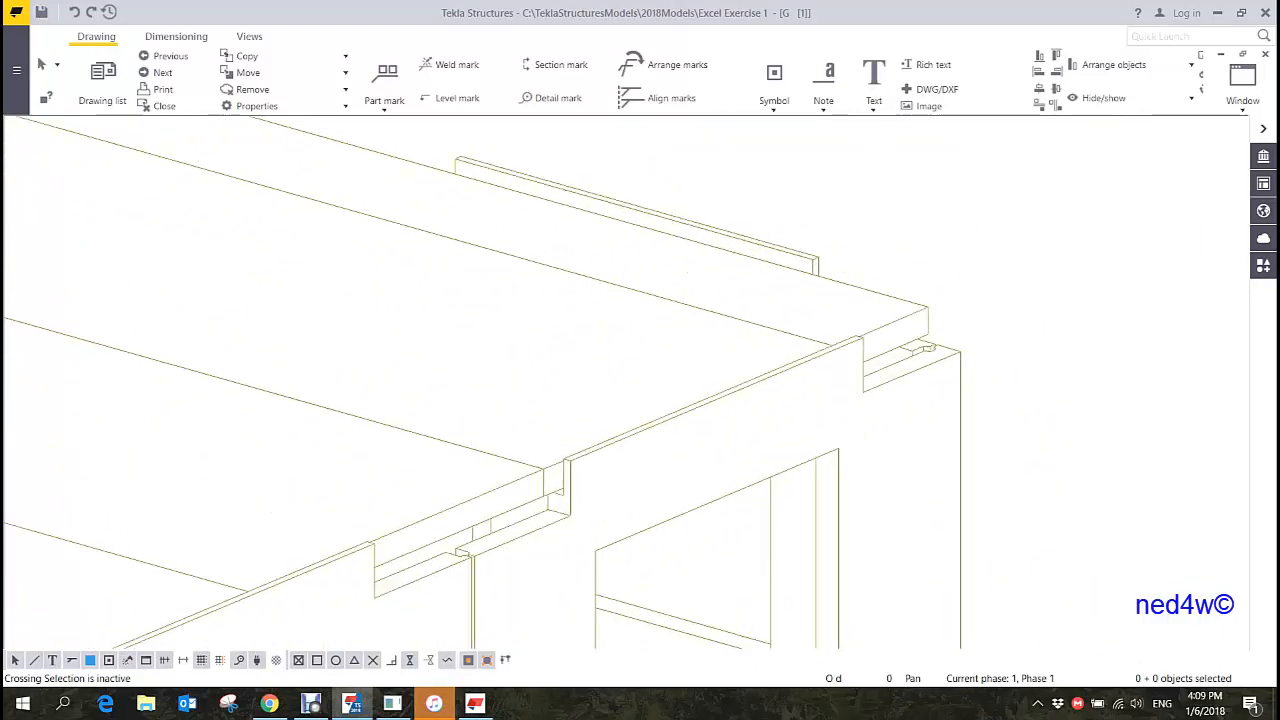
{"action": "scroll", "coordinate": [890, 425], "scroll_direction": "down", "scroll_amount": 3}
{"action": "scroll", "coordinate": [890, 425], "scroll_direction": "down", "scroll_amount": 2}
{"action": "scroll", "coordinate": [890, 425], "scroll_direction": "up", "scroll_amount": 2}
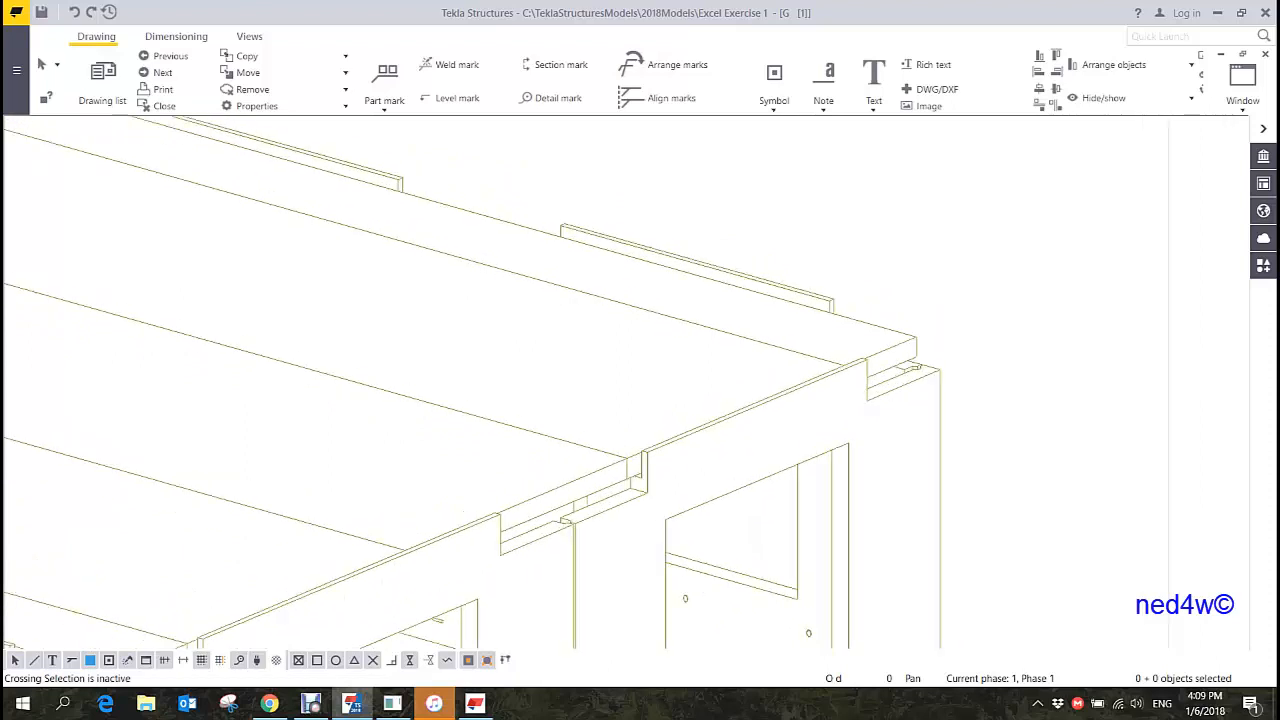
{"action": "scroll", "coordinate": [890, 425], "scroll_direction": "down", "scroll_amount": 6}
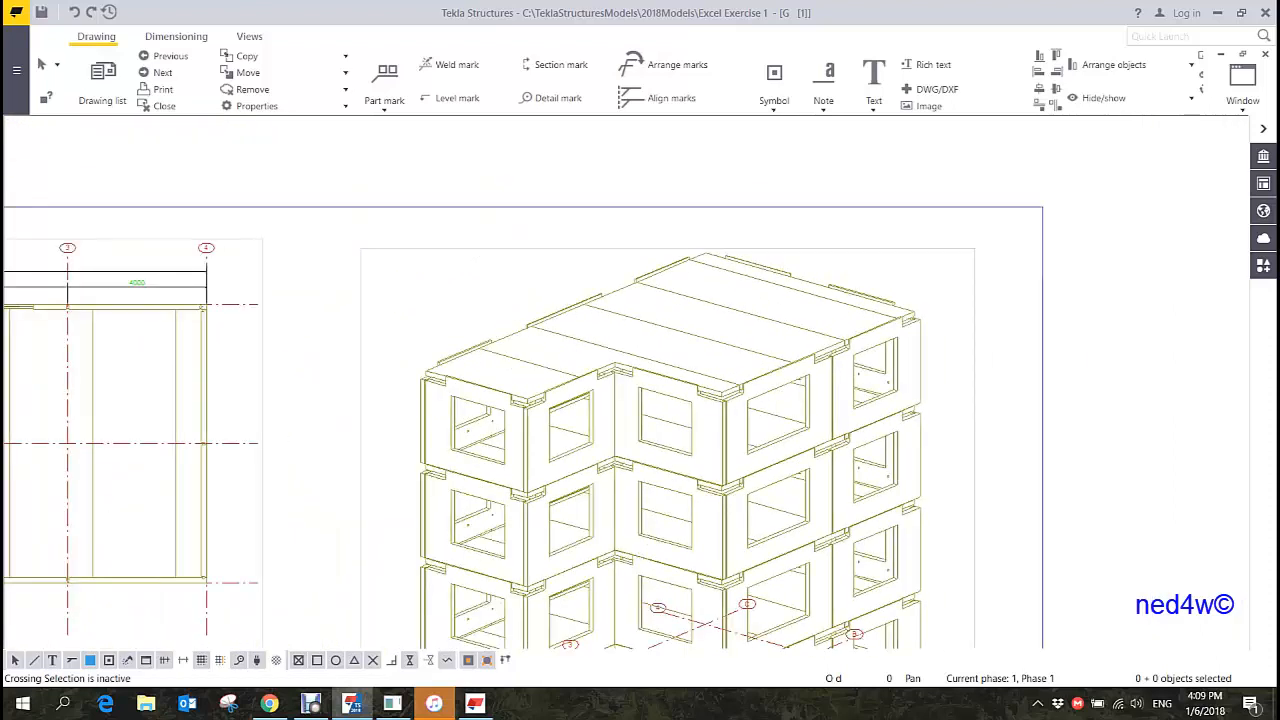
{"action": "middle_click_drag", "start_coordinate": [890, 425], "coordinate": [853, 298]}
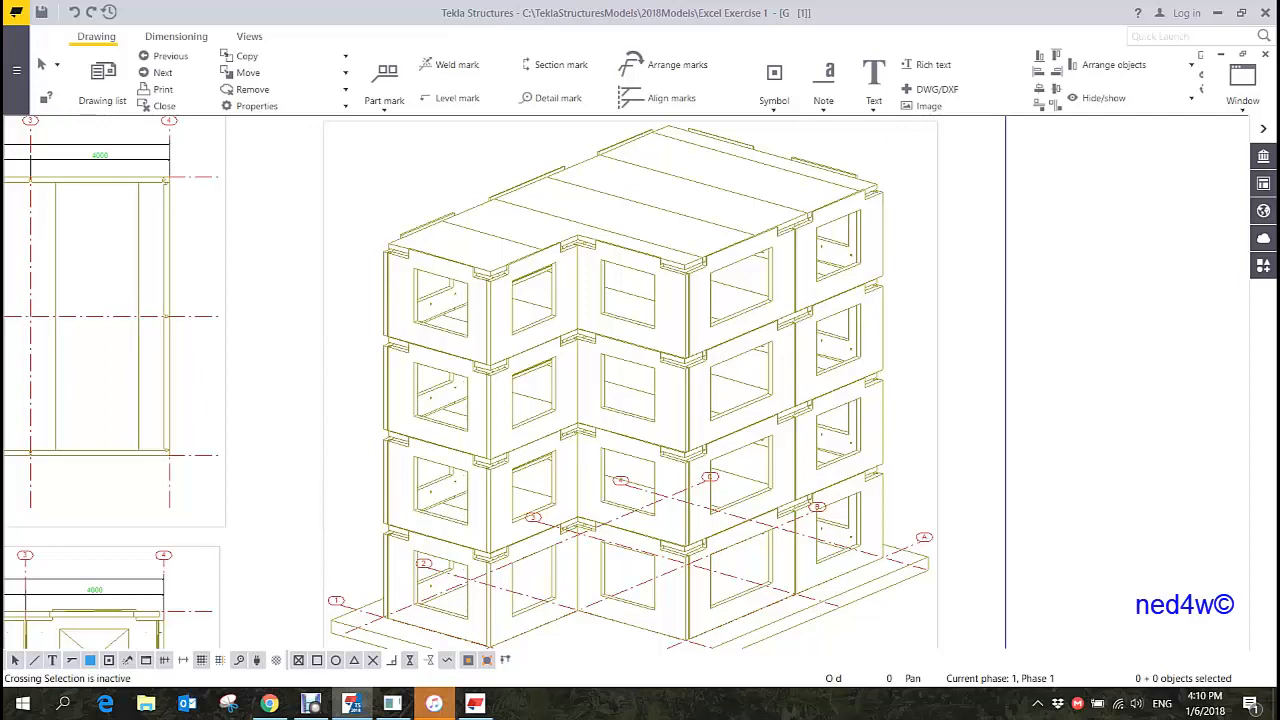
- Review the 3d view's properties and the general arrangement drawing properties, closing both without changes
{"action": "left_click", "coordinate": [937, 274]}
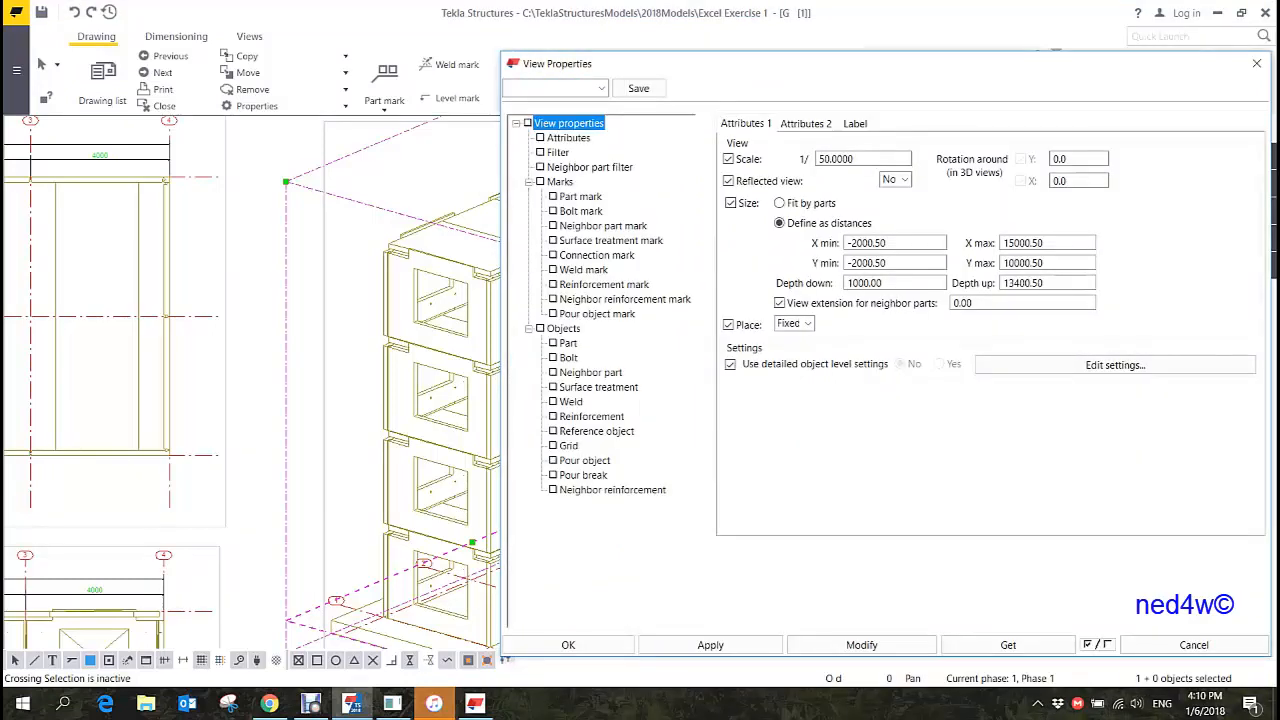
{"action": "left_click", "coordinate": [1257, 63]}
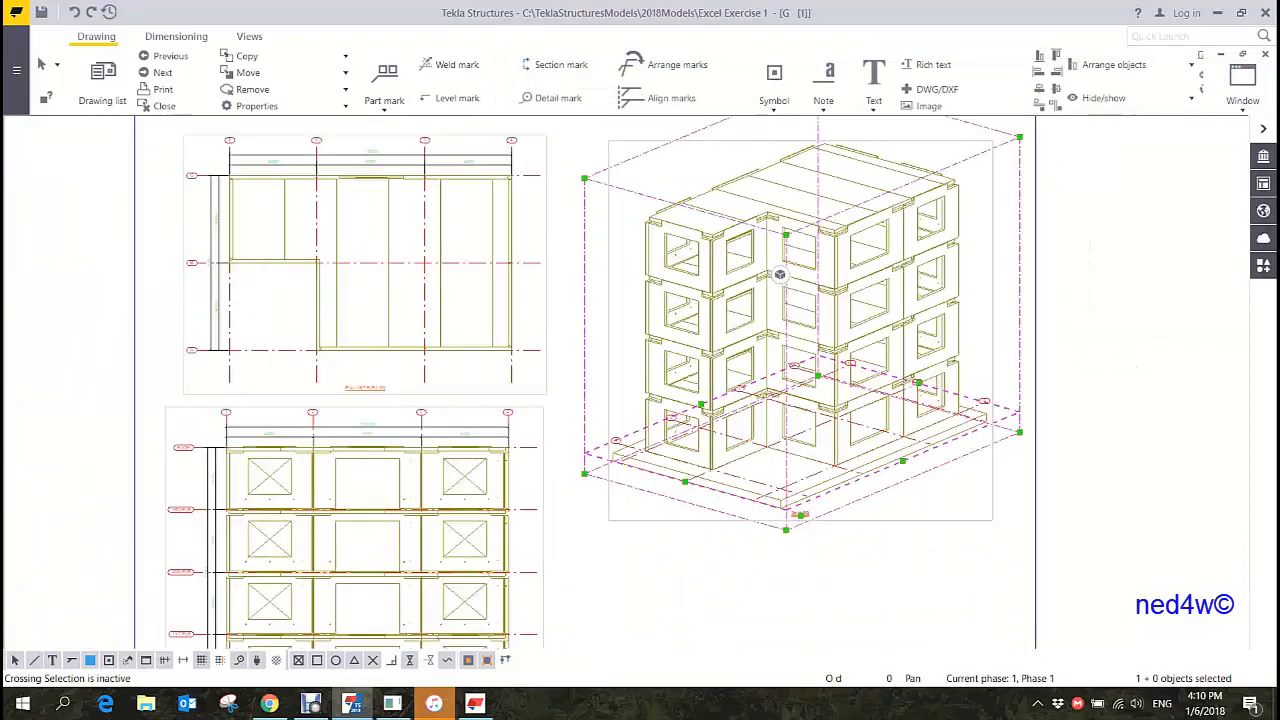
{"action": "double_click", "coordinate": [1095, 300]}
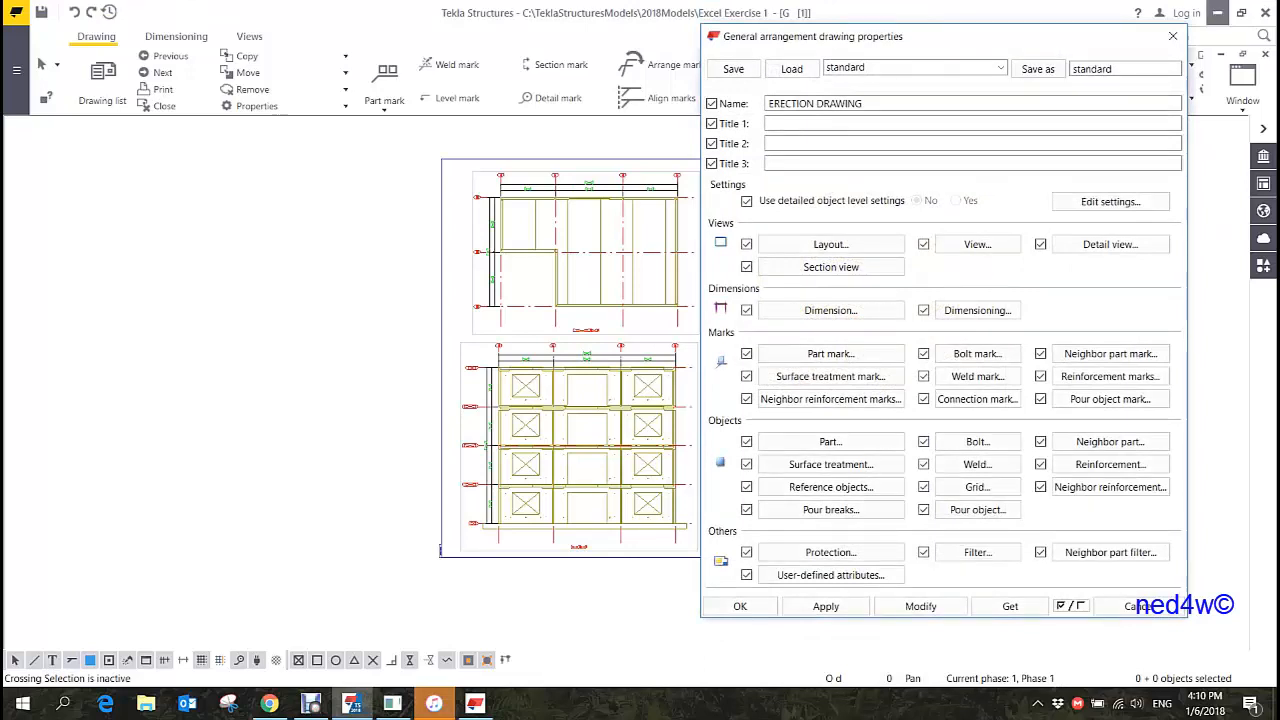
{"action": "left_click", "coordinate": [1173, 36]}
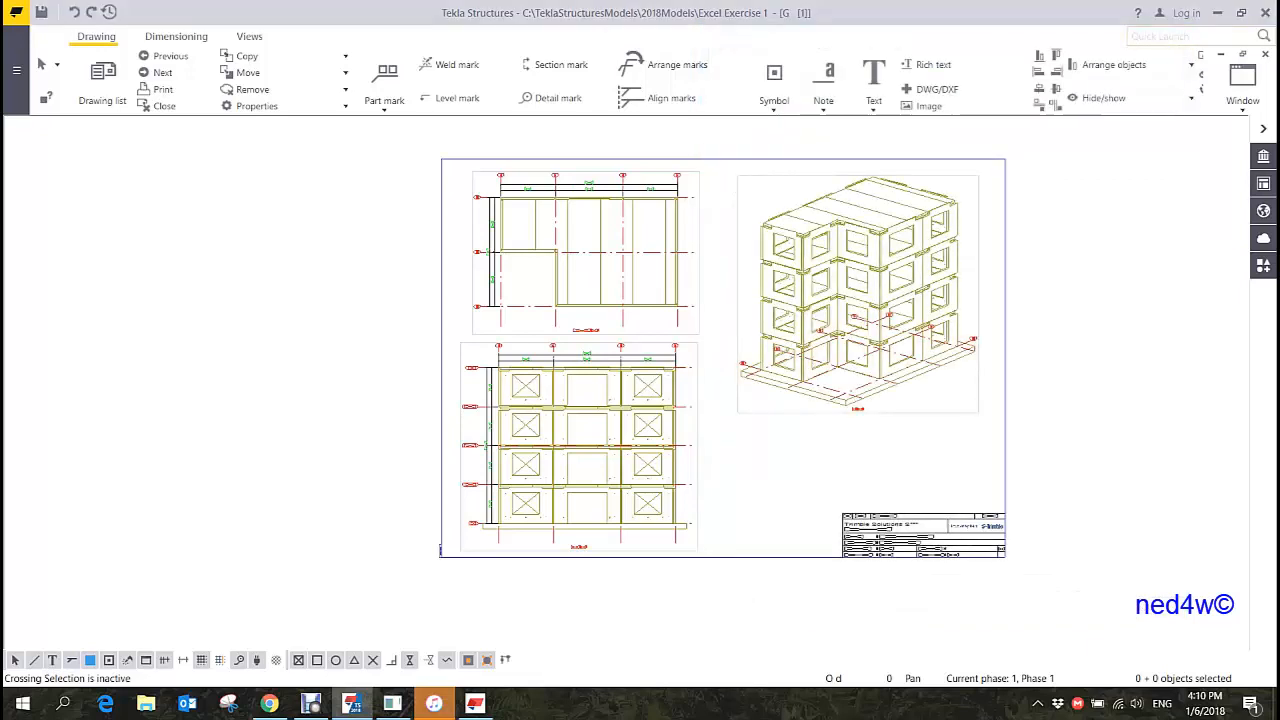
- Show all reinforcing bars in the 3d view as double lines, with lines behind parts hidden, and inspect the protruding bars
{"action": "left_click", "coordinate": [779, 274]}
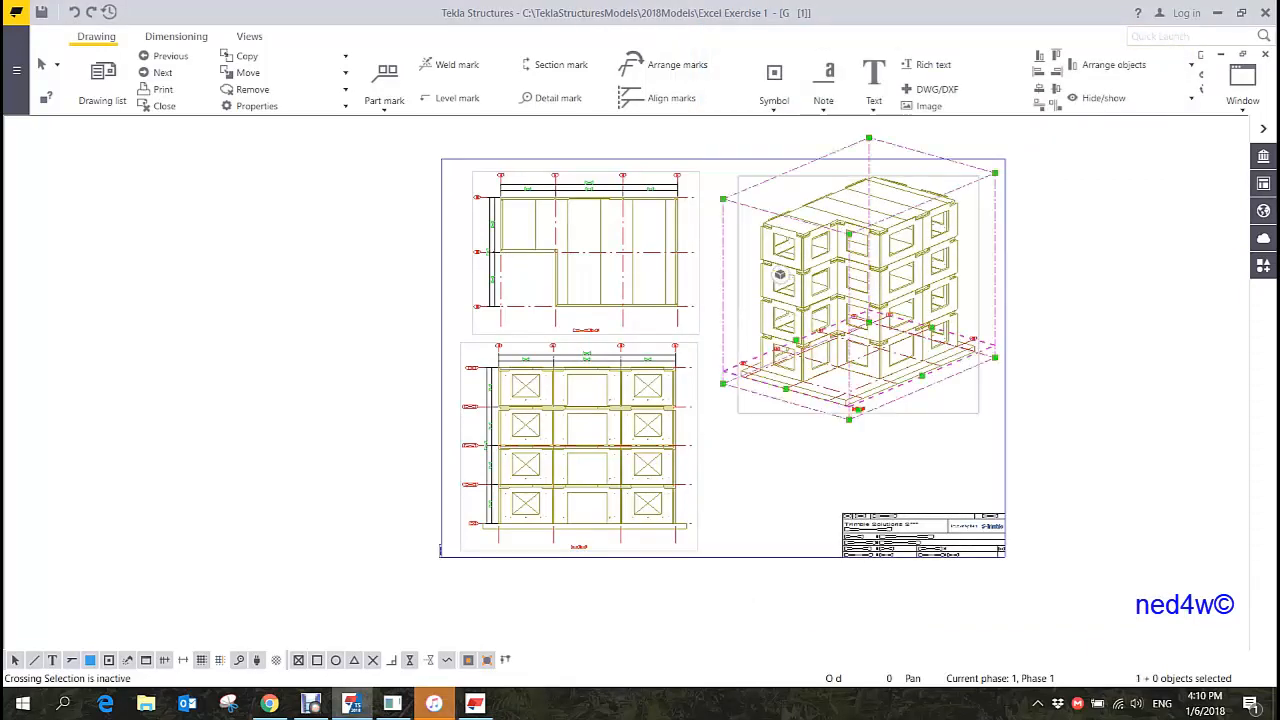
{"action": "double_click", "coordinate": [779, 274]}
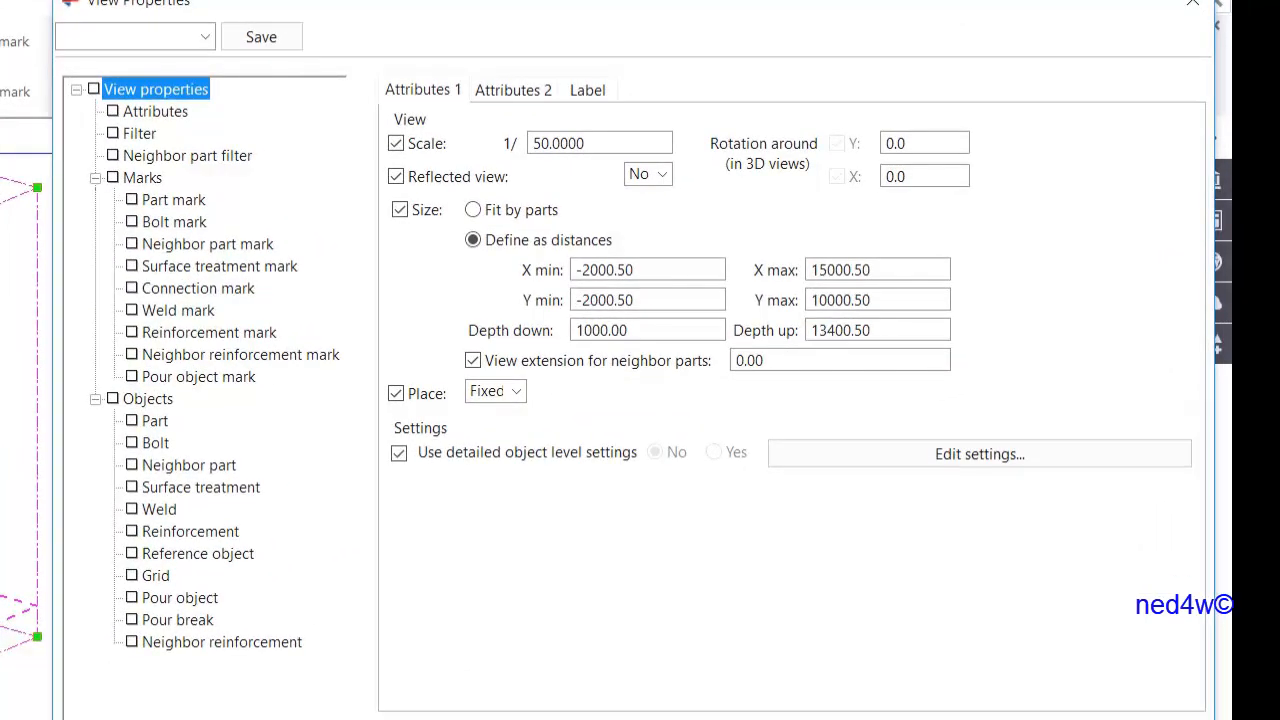
{"action": "left_click", "coordinate": [190, 531]}
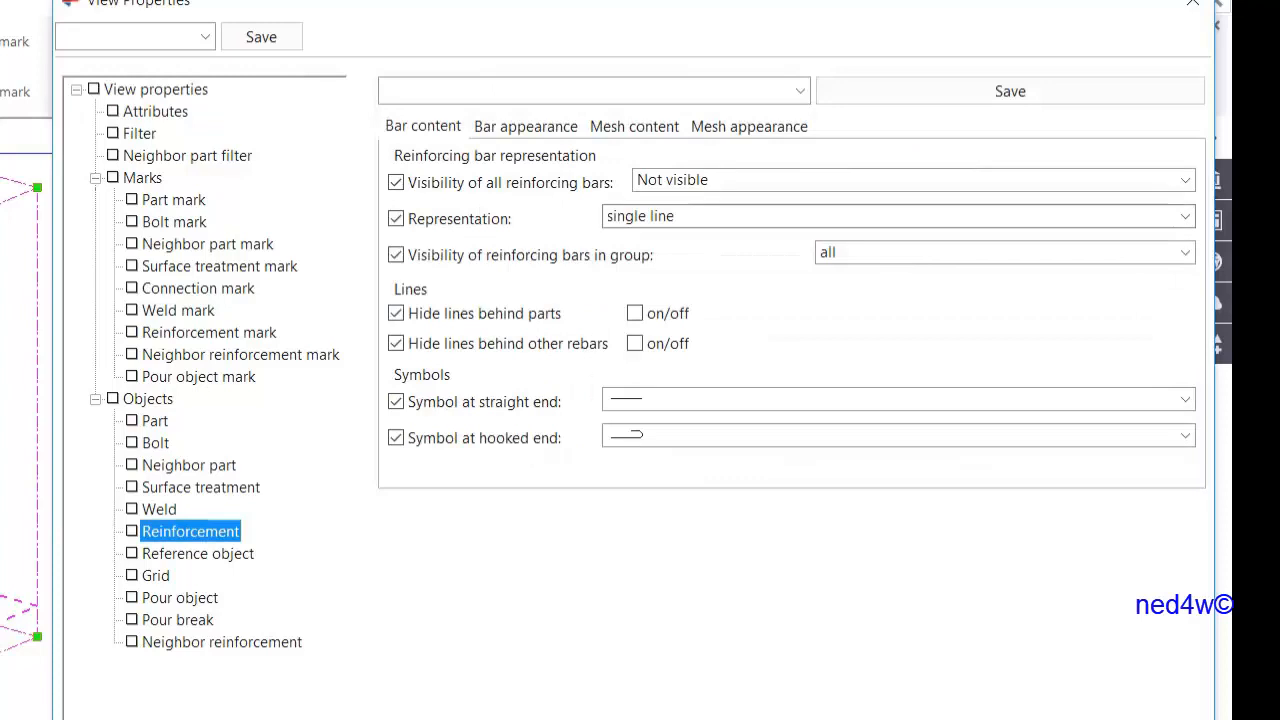
{"action": "left_click", "coordinate": [910, 180]}
{"action": "left_click", "coordinate": [910, 202]}
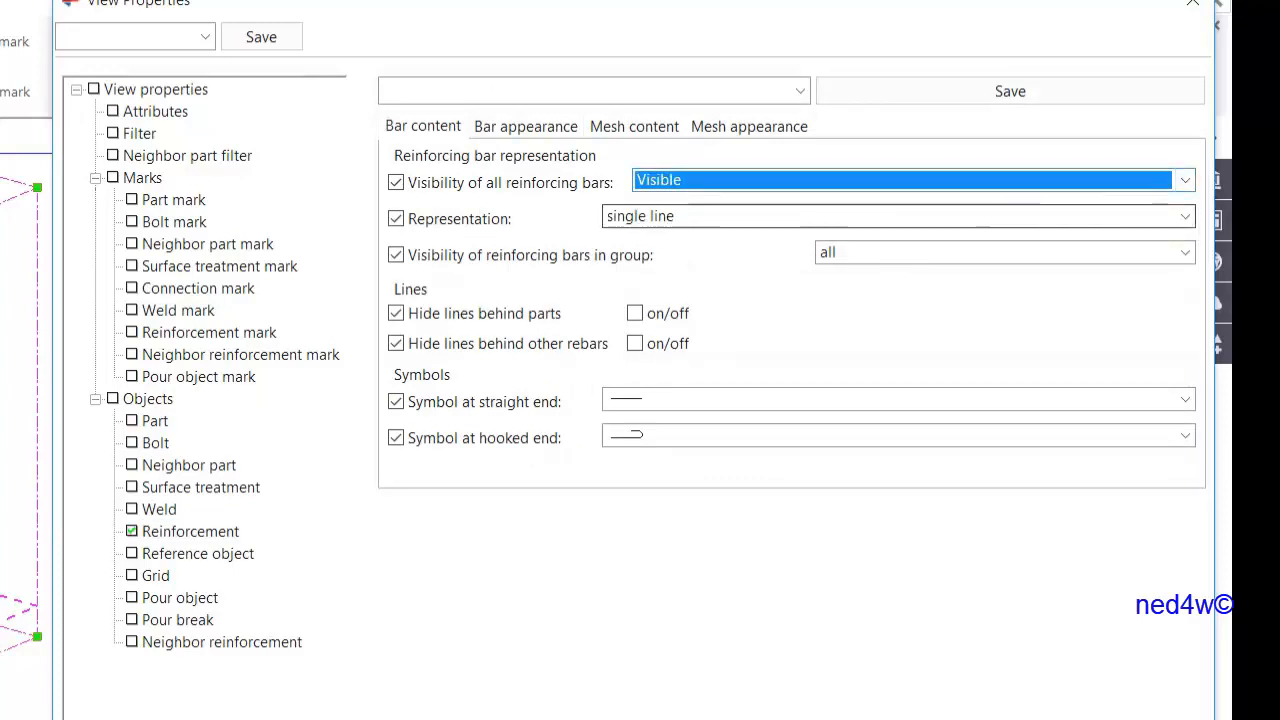
{"action": "left_click", "coordinate": [910, 216]}
{"action": "left_click", "coordinate": [700, 286]}
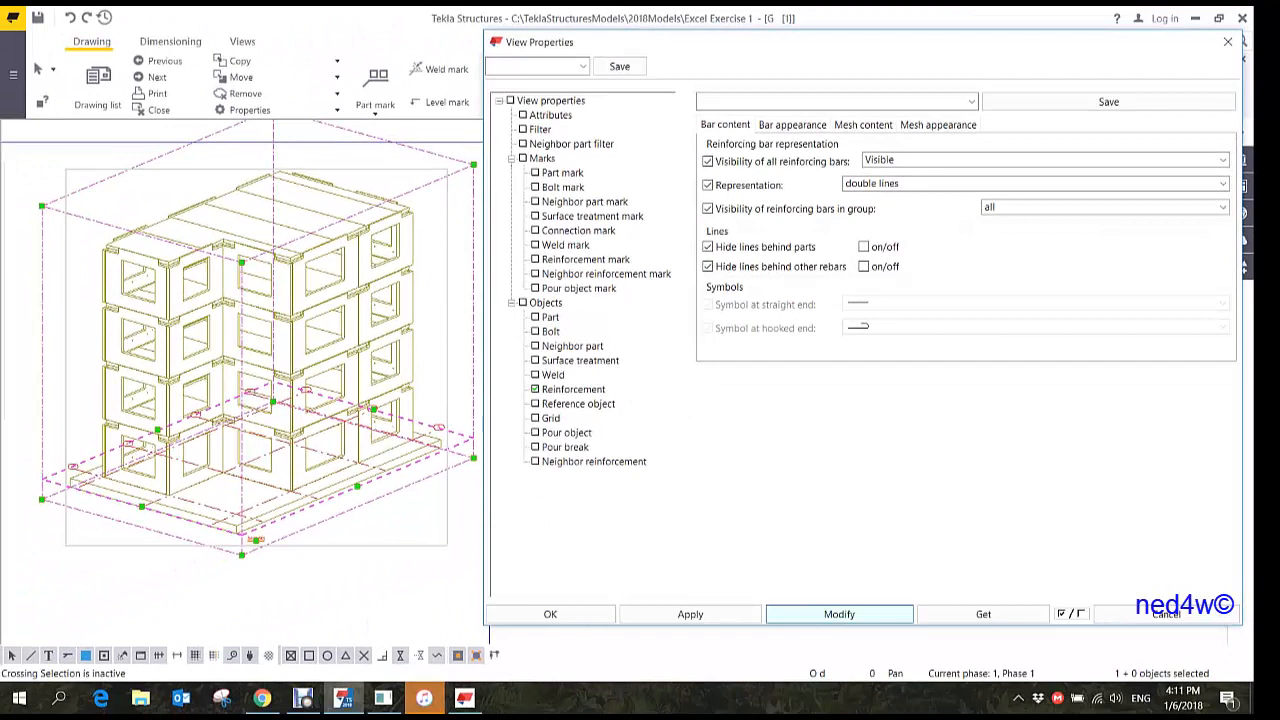
{"action": "left_click", "coordinate": [839, 614]}
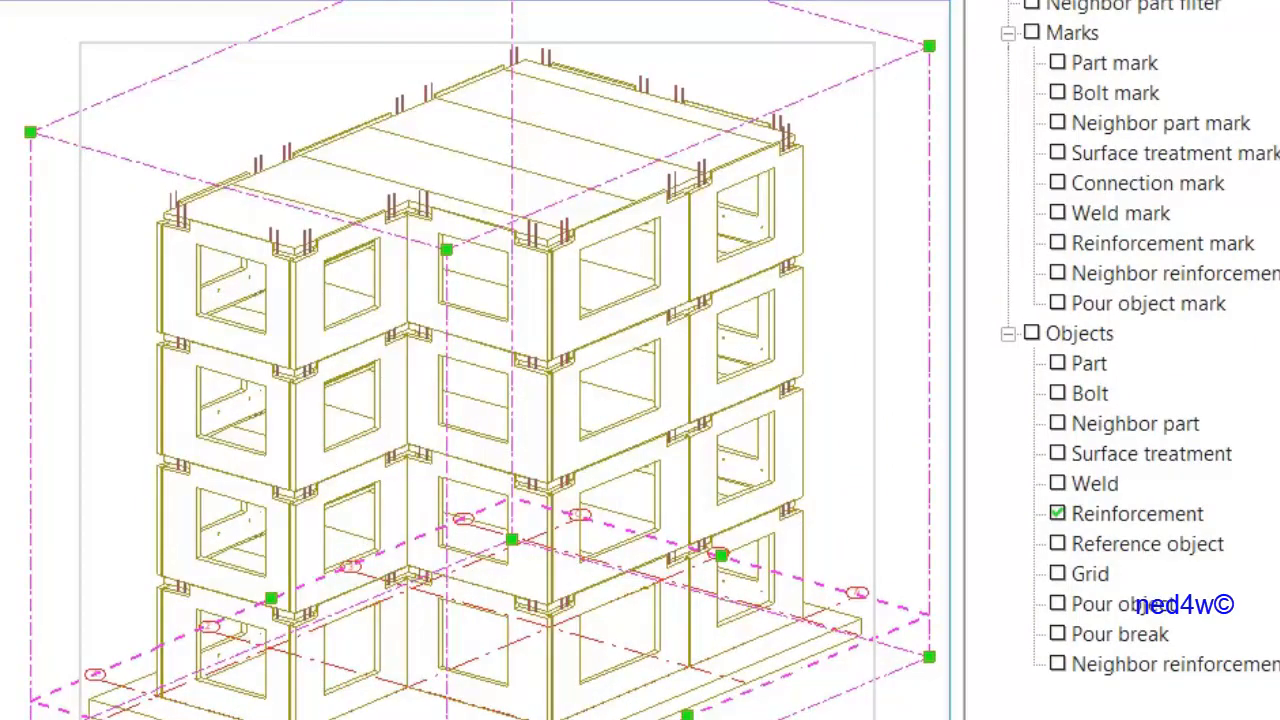
{"action": "scroll", "coordinate": [808, 165], "scroll_direction": "up", "scroll_amount": 7}
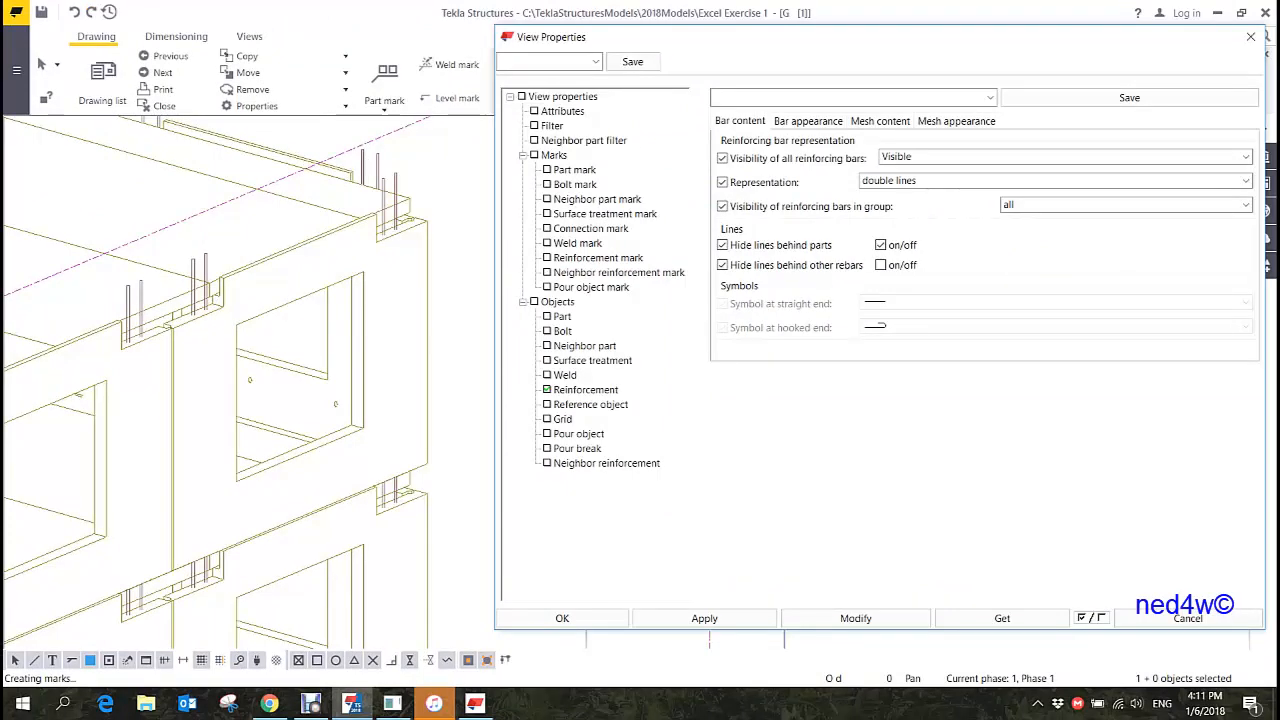
{"action": "scroll", "coordinate": [322, 330], "scroll_direction": "down", "scroll_amount": 6}
{"action": "mouse_move", "coordinate": [326, 458]}
{"action": "middle_mouse_down"}
{"action": "mouse_move", "coordinate": [358, 291]}
{"action": "mouse_move", "coordinate": [456, 231]}
{"action": "middle_mouse_up"}
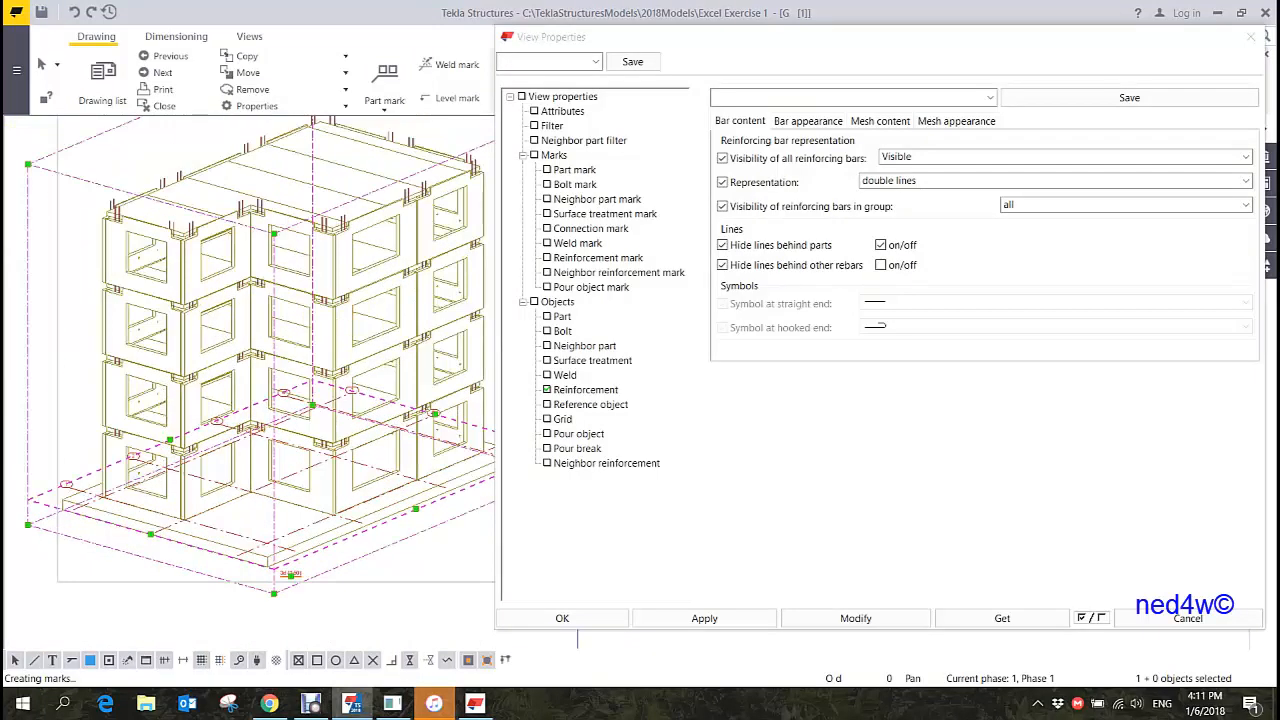
{"action": "key", "text": "Escape"}
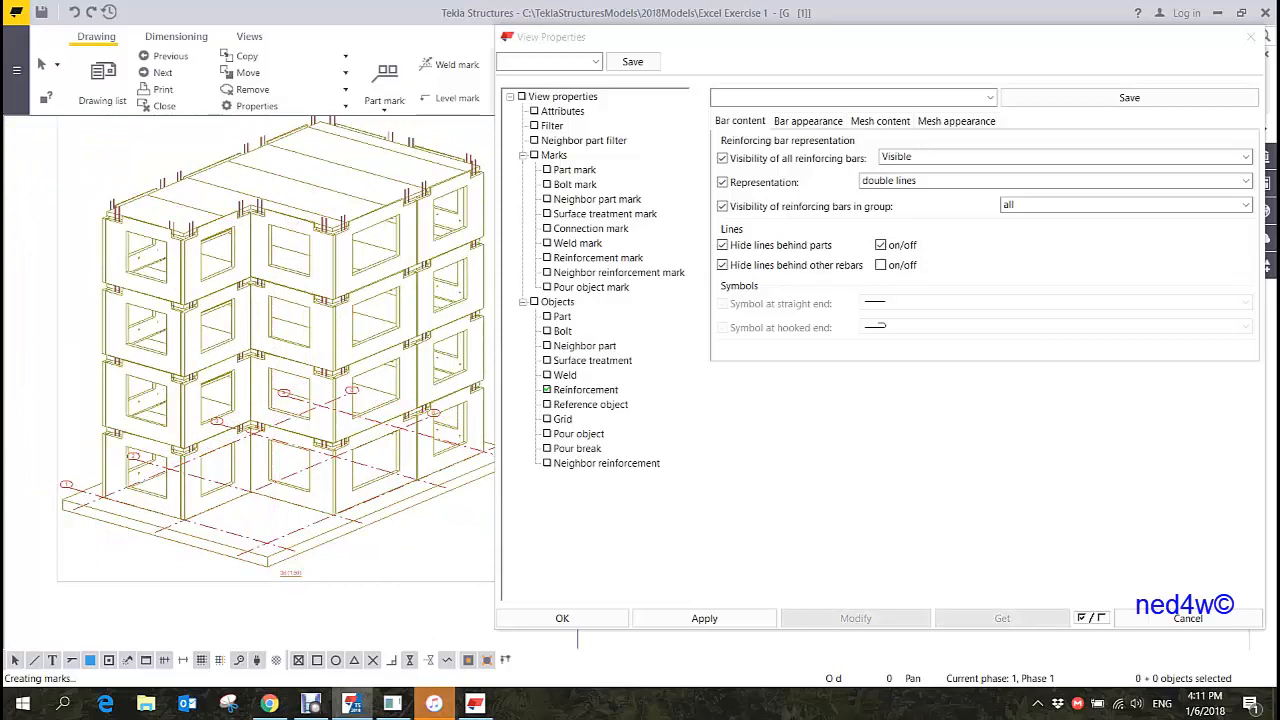
- Set the grid of the 3d view to Not visible, apply it to the view and close its properties
{"action": "left_click", "coordinate": [563, 419]}
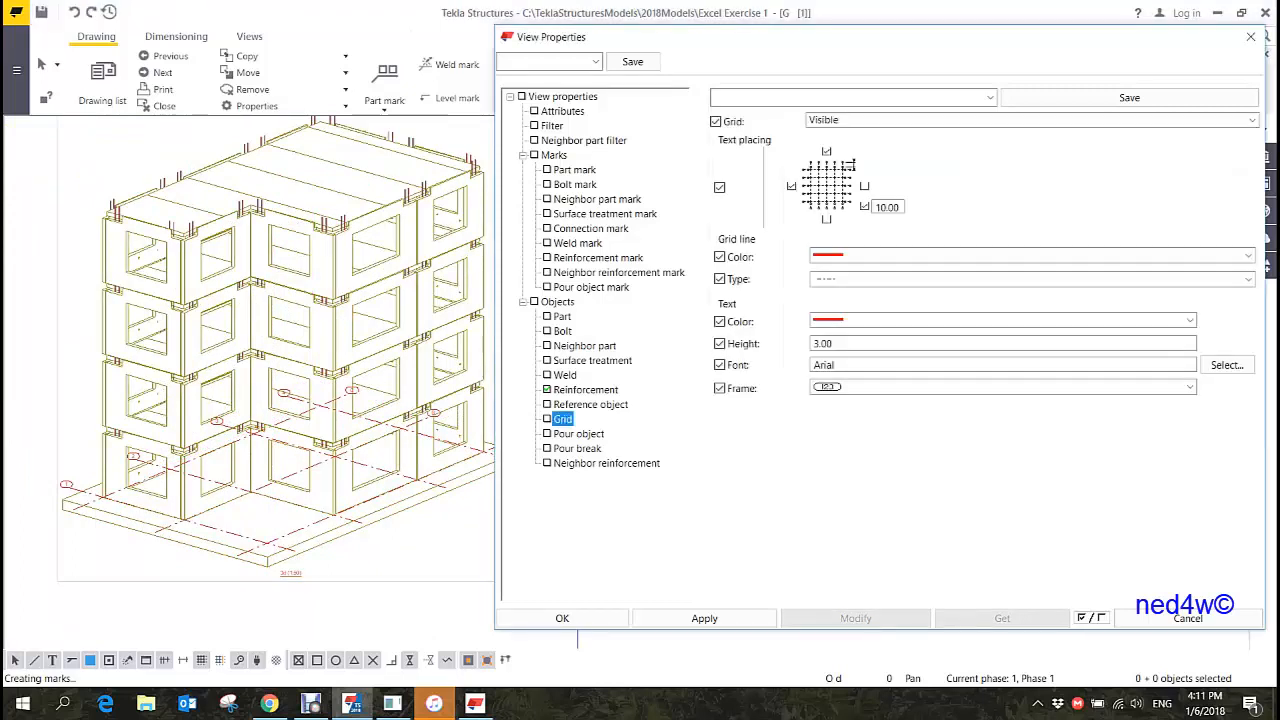
{"action": "left_click", "coordinate": [826, 151]}
{"action": "left_click", "coordinate": [1251, 120]}
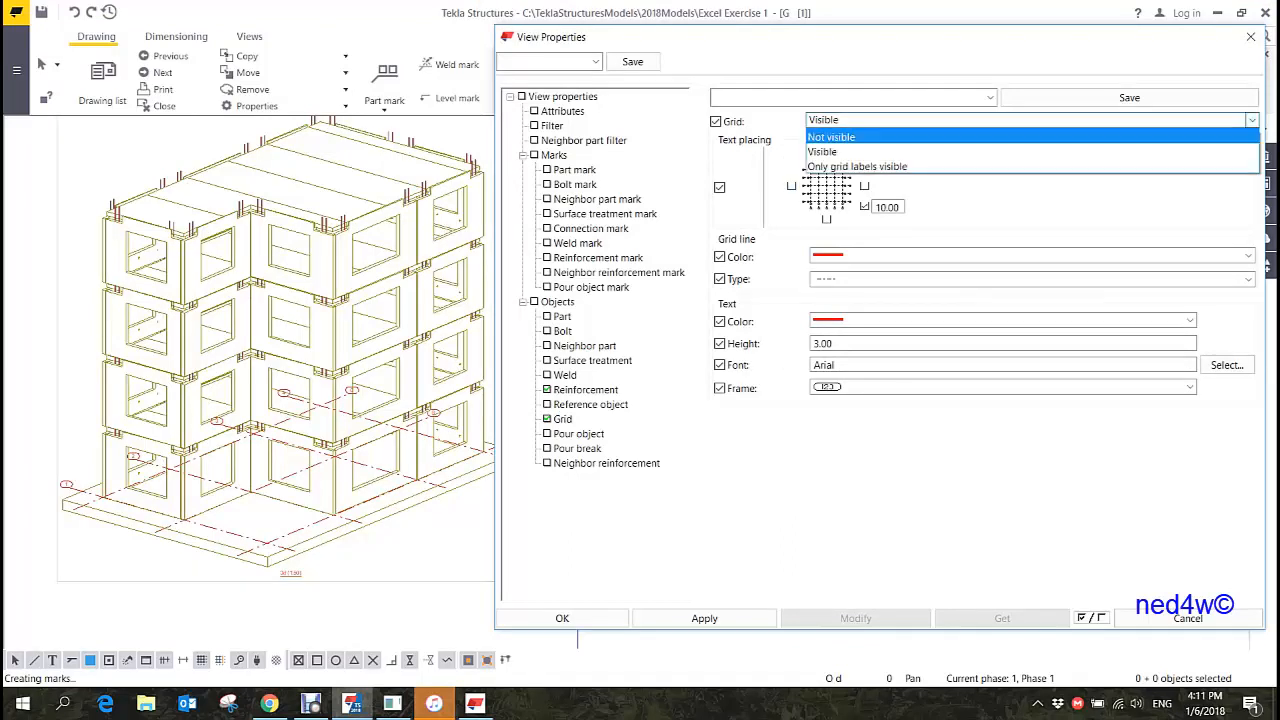
{"action": "left_click", "coordinate": [832, 137]}
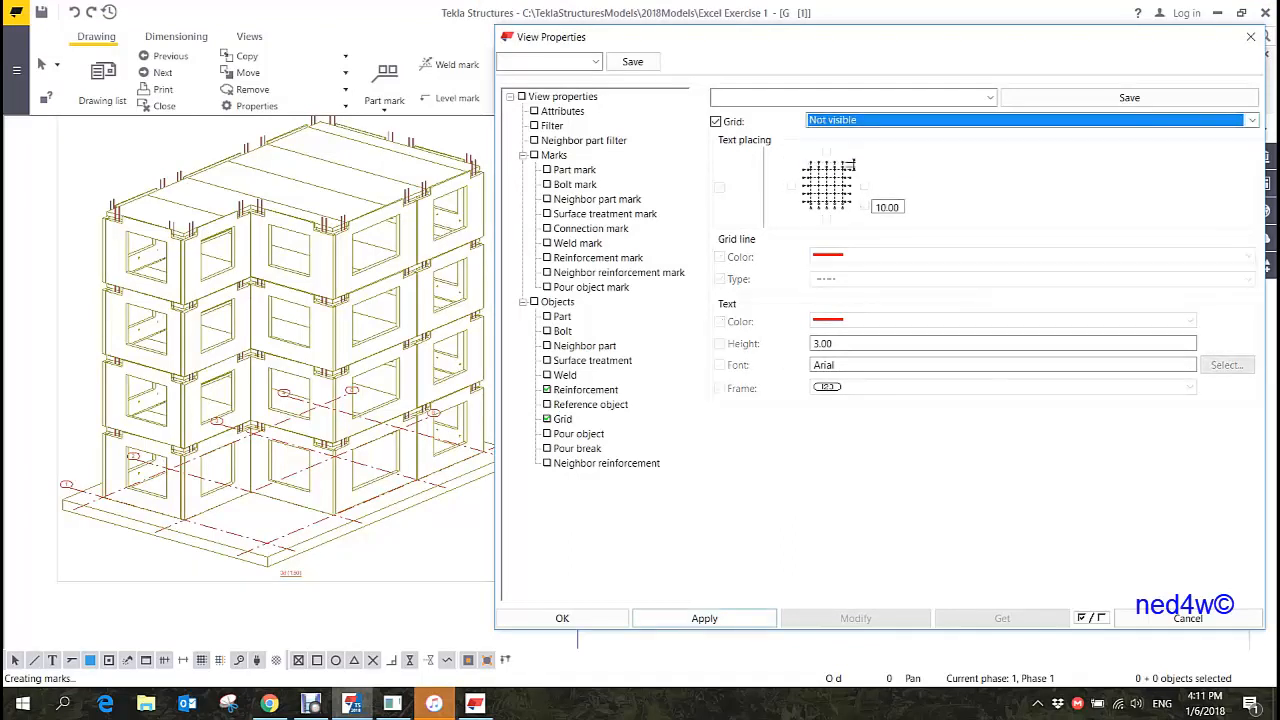
{"action": "left_click", "coordinate": [450, 581]}
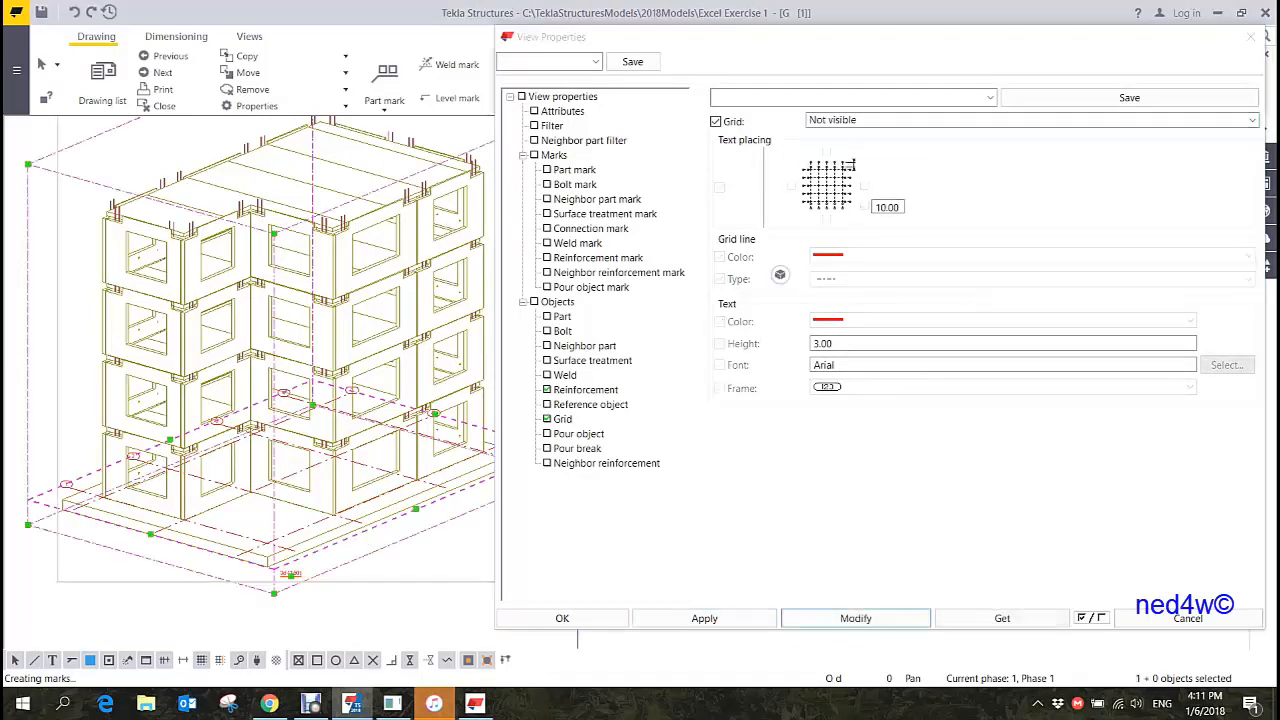
{"action": "left_click", "coordinate": [855, 618]}
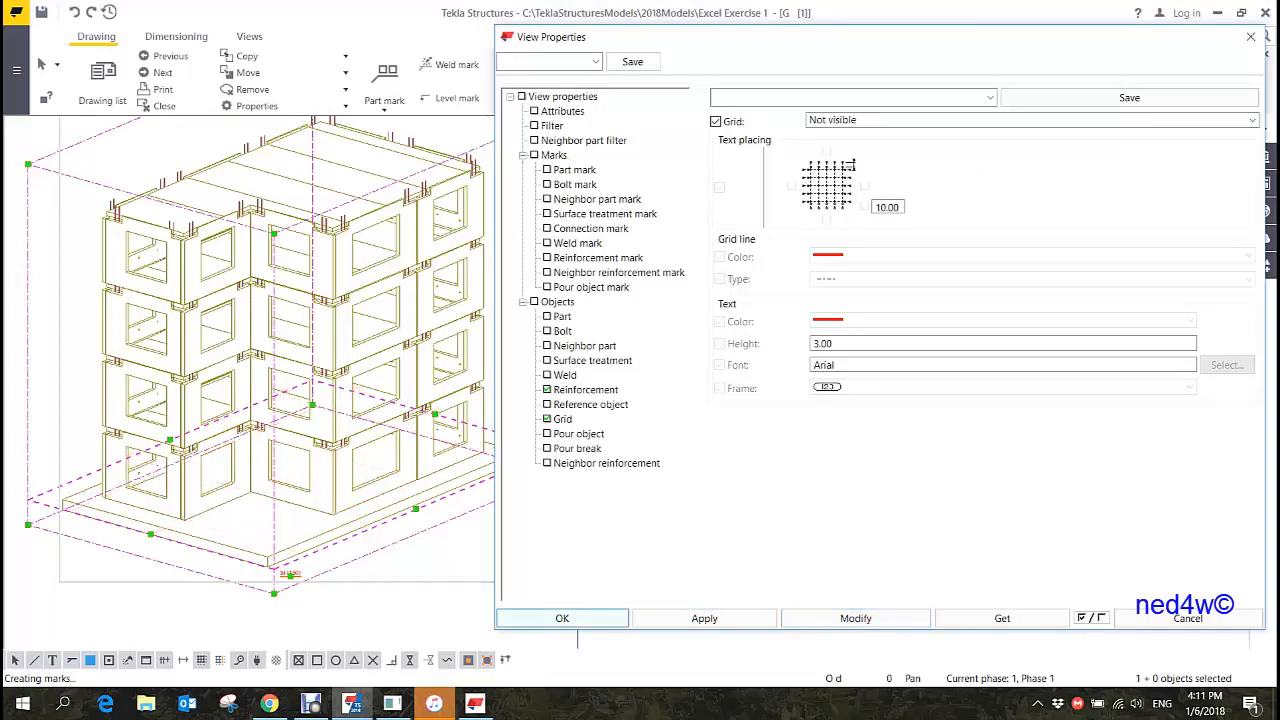
{"action": "left_click", "coordinate": [562, 618]}
- Open the view properties of the Plan 1ST FLR view and move the dialog clear of the plan
{"action": "mouse_move", "coordinate": [480, 450]}
{"action": "middle_mouse_down"}
{"action": "mouse_move", "coordinate": [863, 420]}
{"action": "mouse_move", "coordinate": [823, 468]}
{"action": "middle_mouse_up"}
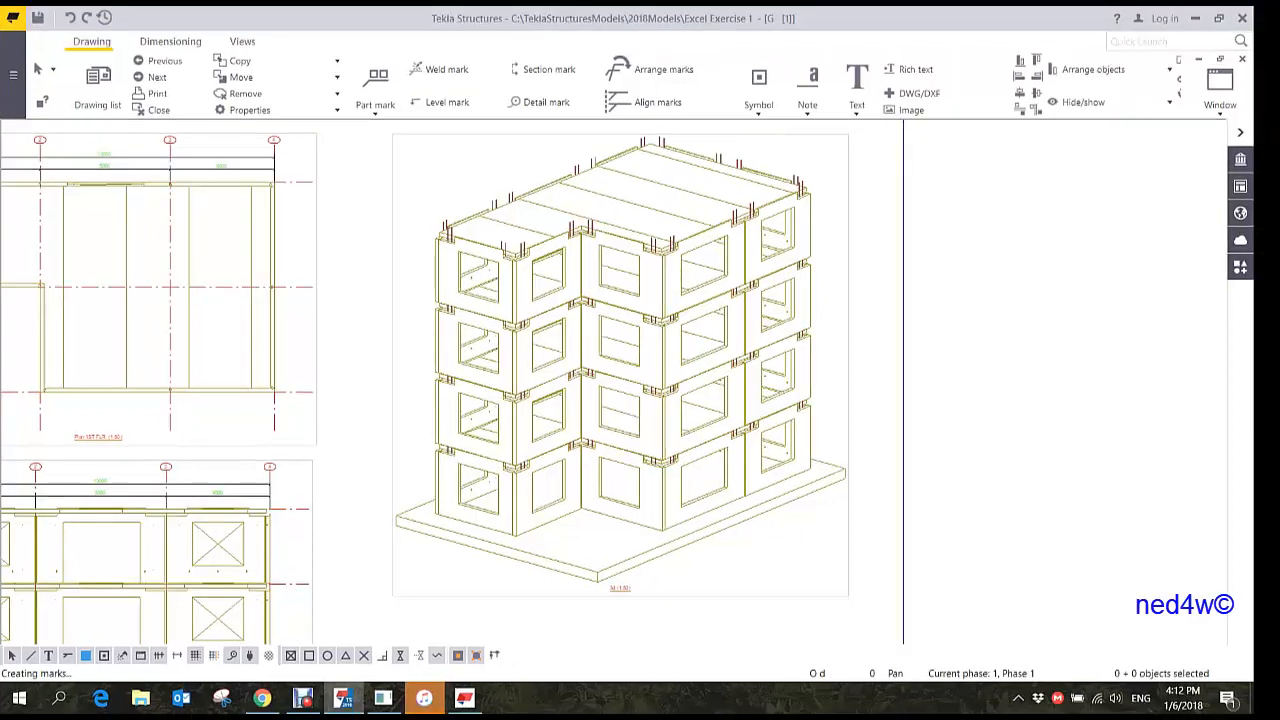
{"action": "mouse_move", "coordinate": [319, 297]}
{"action": "middle_mouse_down"}
{"action": "mouse_move", "coordinate": [758, 318]}
{"action": "mouse_move", "coordinate": [760, 350]}
{"action": "middle_mouse_up"}
{"action": "scroll", "coordinate": [760, 350], "scroll_direction": "up", "scroll_amount": 1}
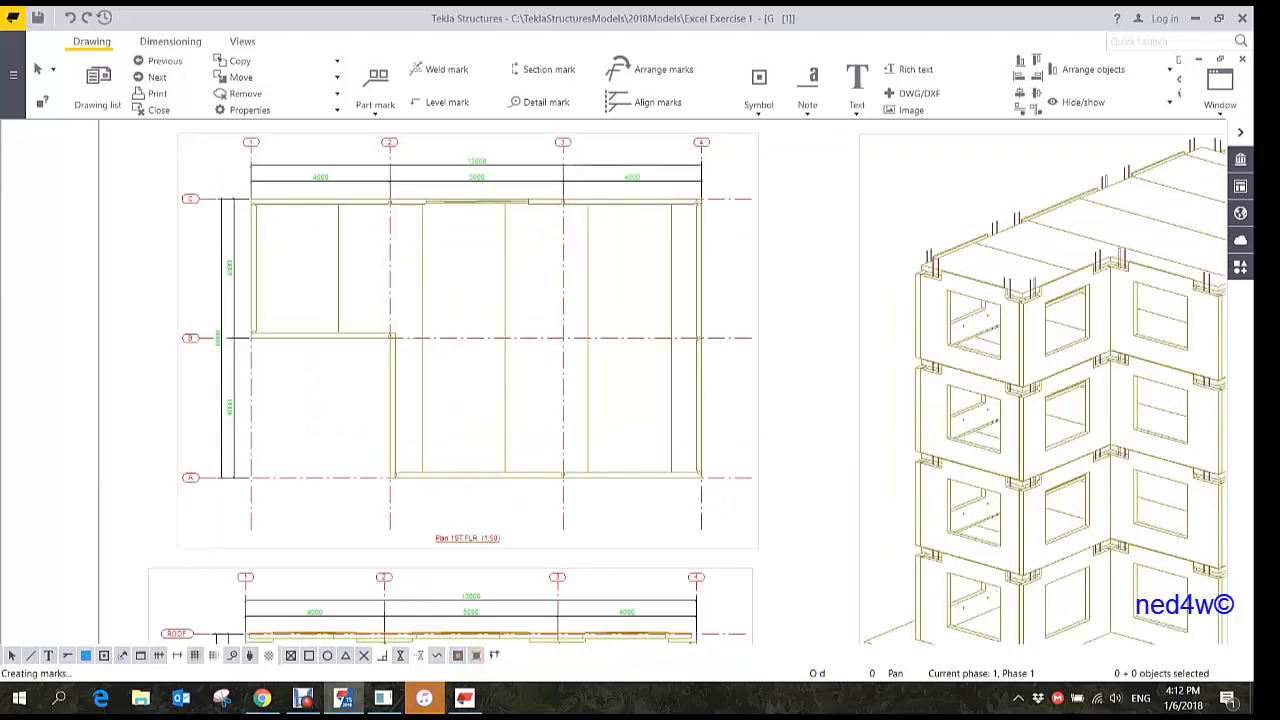
{"action": "left_click", "coordinate": [764, 275]}
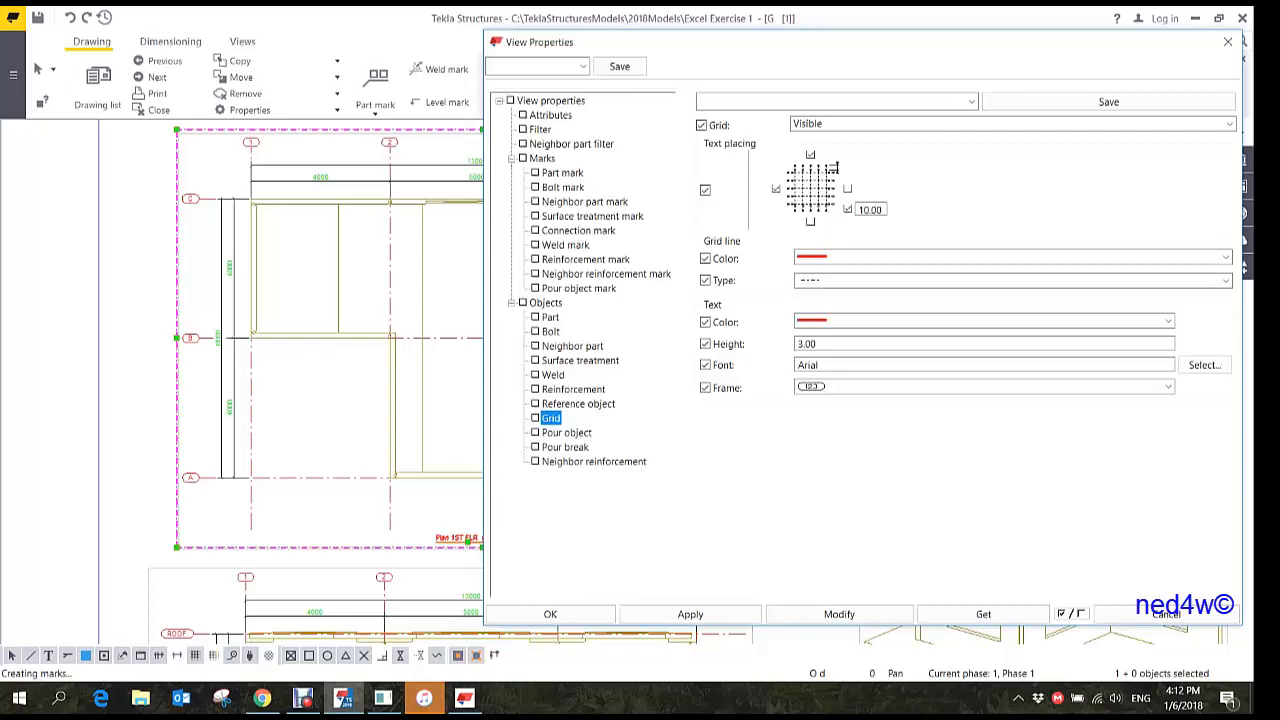
{"action": "middle_click_drag", "start_coordinate": [405, 375], "coordinate": [235, 366]}
{"action": "scroll", "coordinate": [235, 366], "scroll_direction": "down", "scroll_amount": 2}
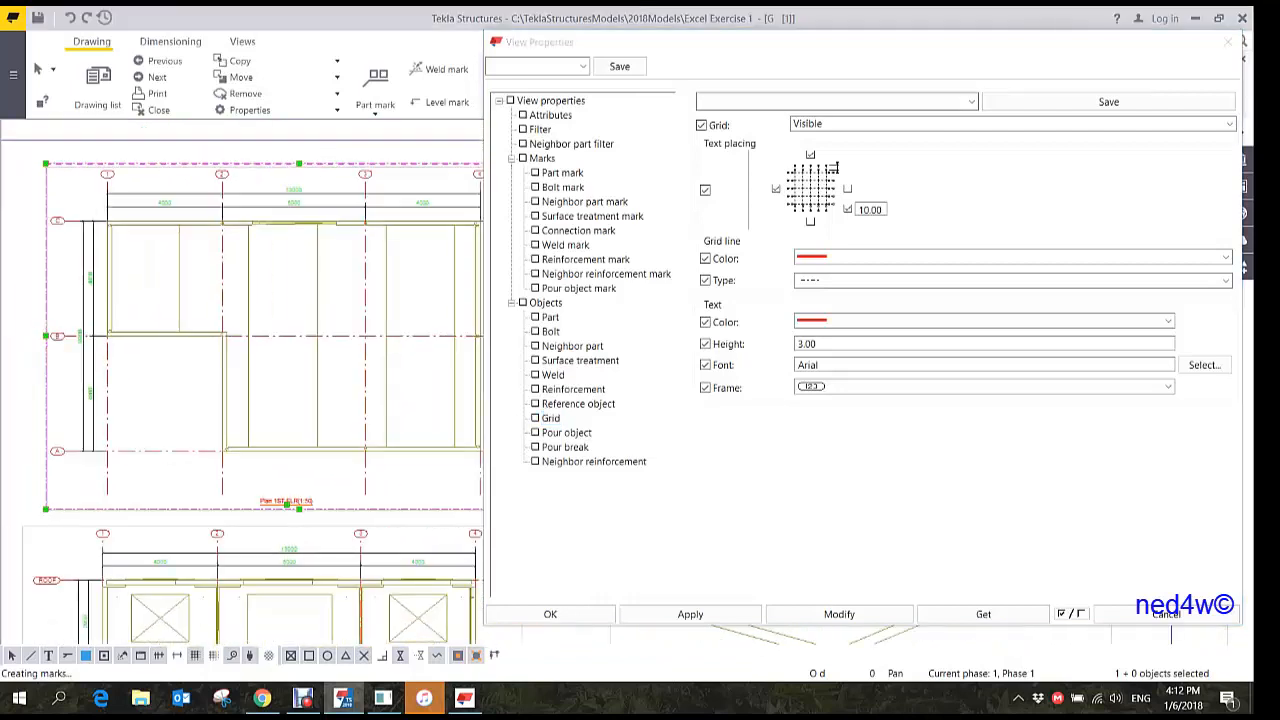
{"action": "mouse_move", "coordinate": [650, 42]}
{"action": "left_mouse_down"}
{"action": "mouse_move", "coordinate": [692, 52]}
{"action": "mouse_move", "coordinate": [712, 41]}
{"action": "left_mouse_up"}
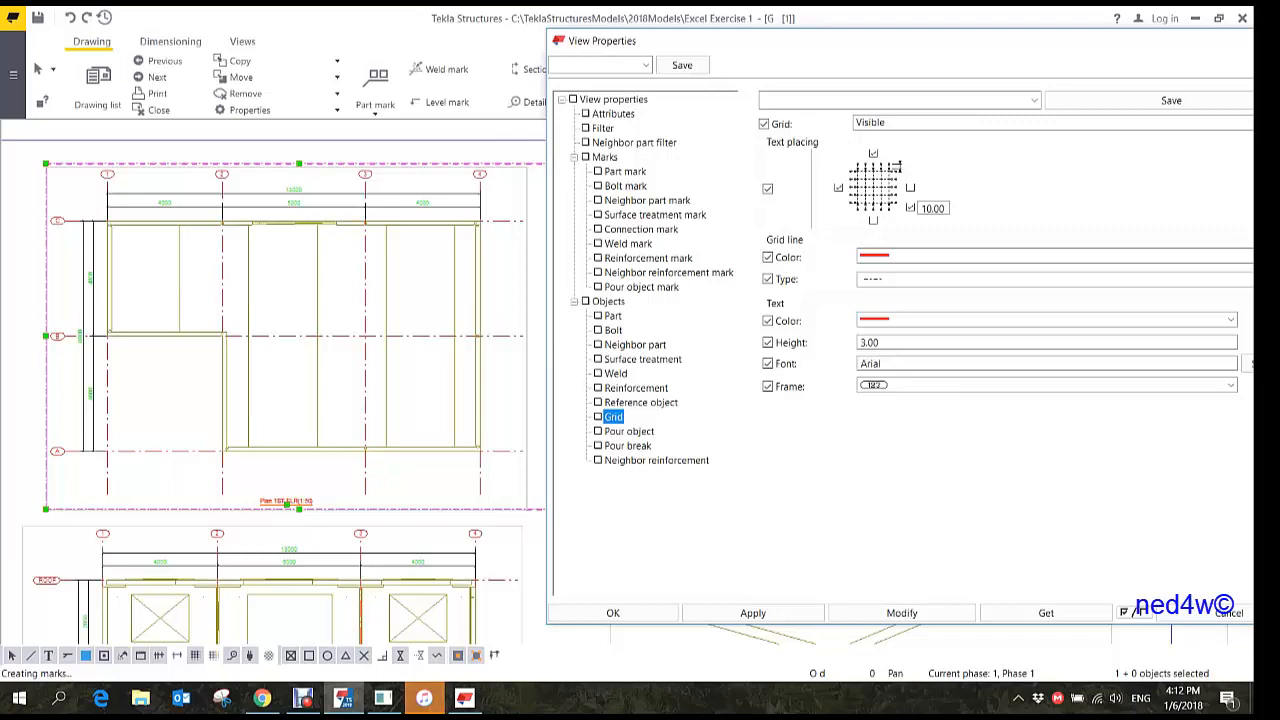
- Add Assembly position and Profile to the main part mark content for the Plan 1ST FLR view
{"action": "left_click", "coordinate": [625, 172]}
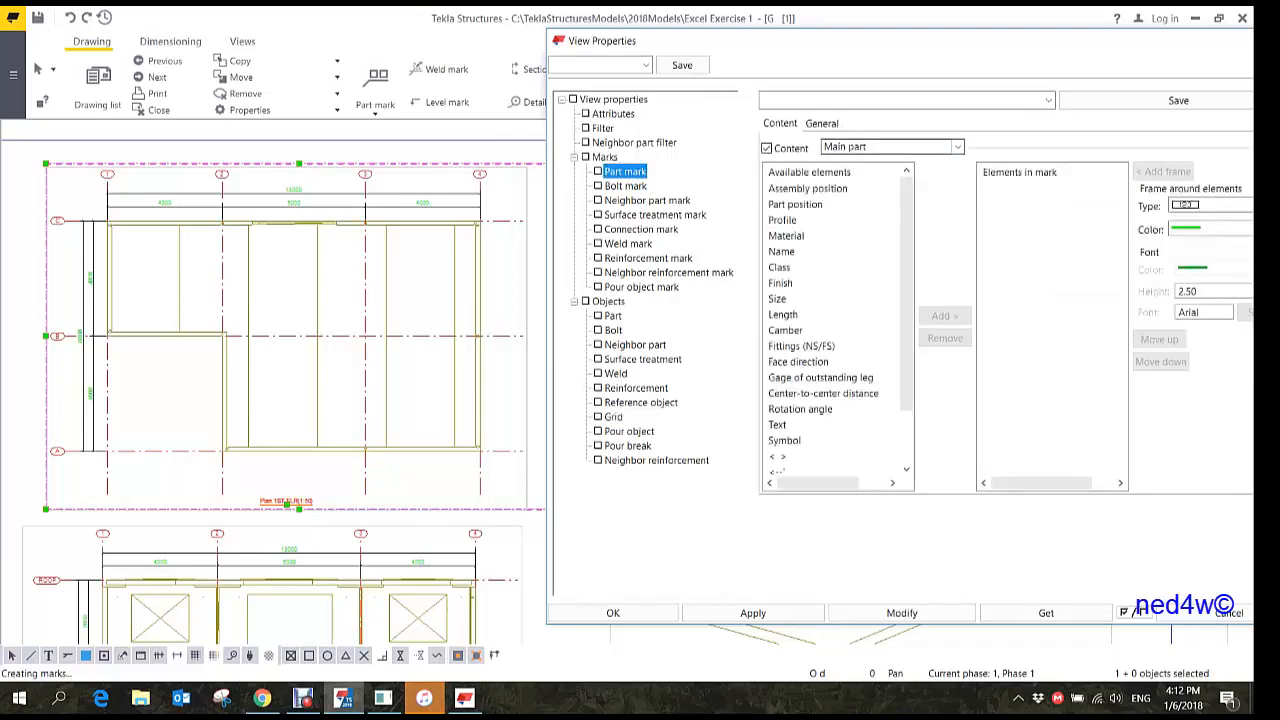
{"action": "left_click", "coordinate": [957, 147]}
{"action": "left_click", "coordinate": [957, 147]}
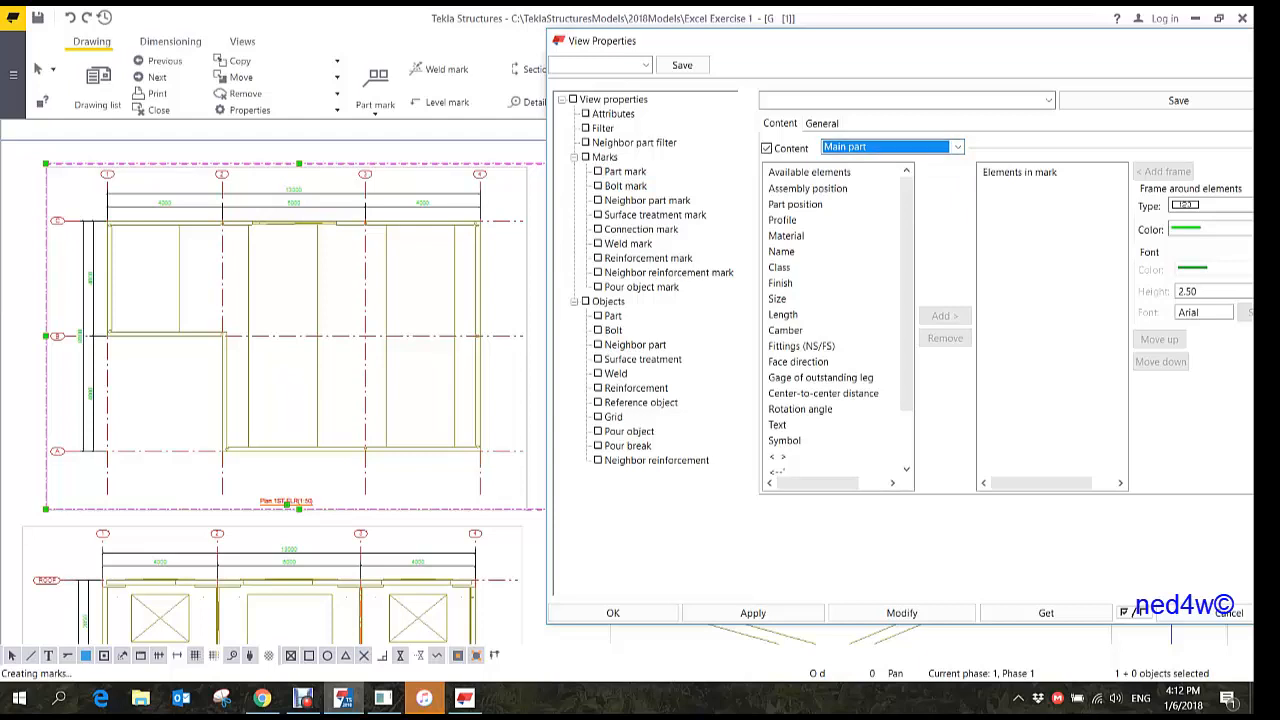
{"action": "left_click", "coordinate": [807, 188]}
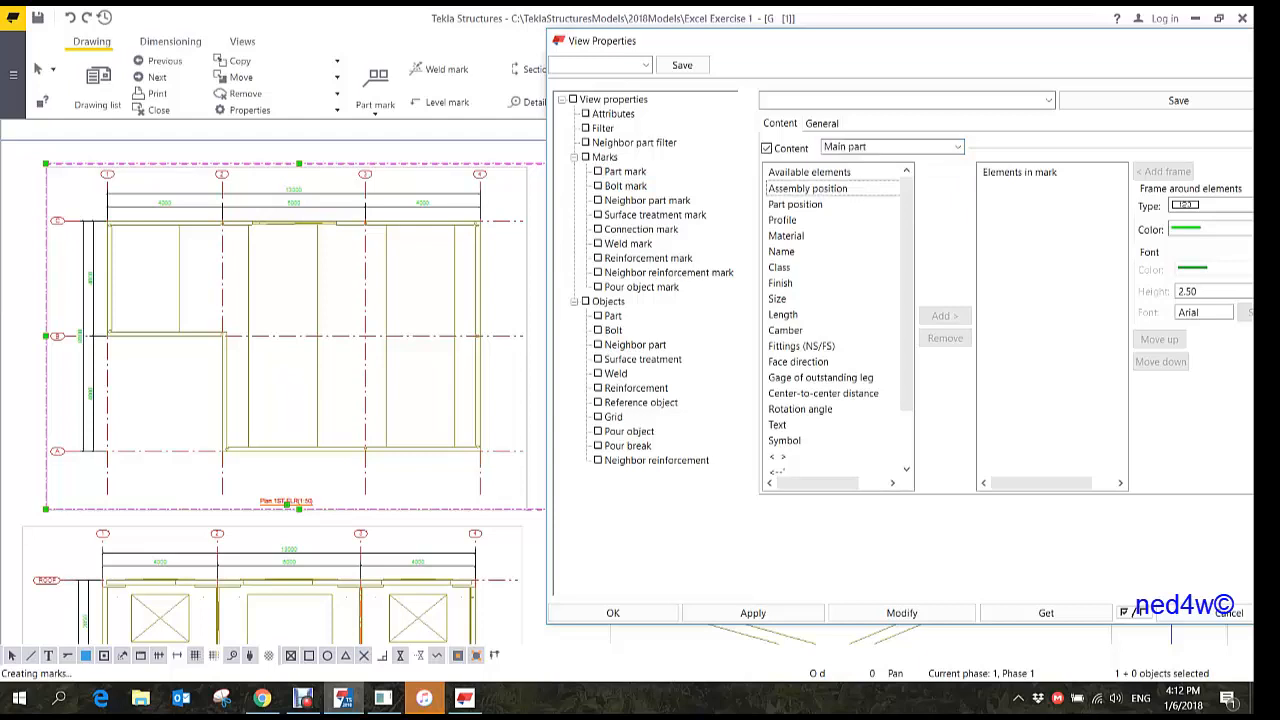
{"action": "left_click", "coordinate": [945, 315]}
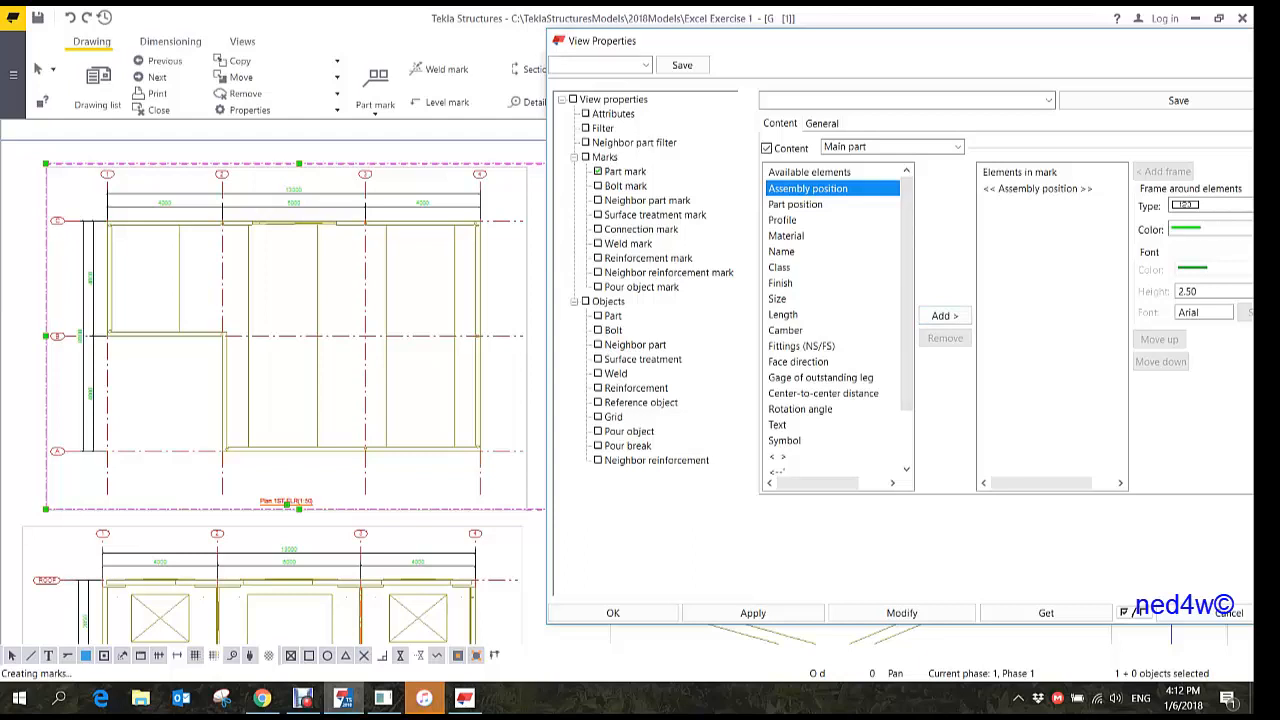
{"action": "left_click", "coordinate": [783, 220]}
{"action": "left_click", "coordinate": [945, 316]}
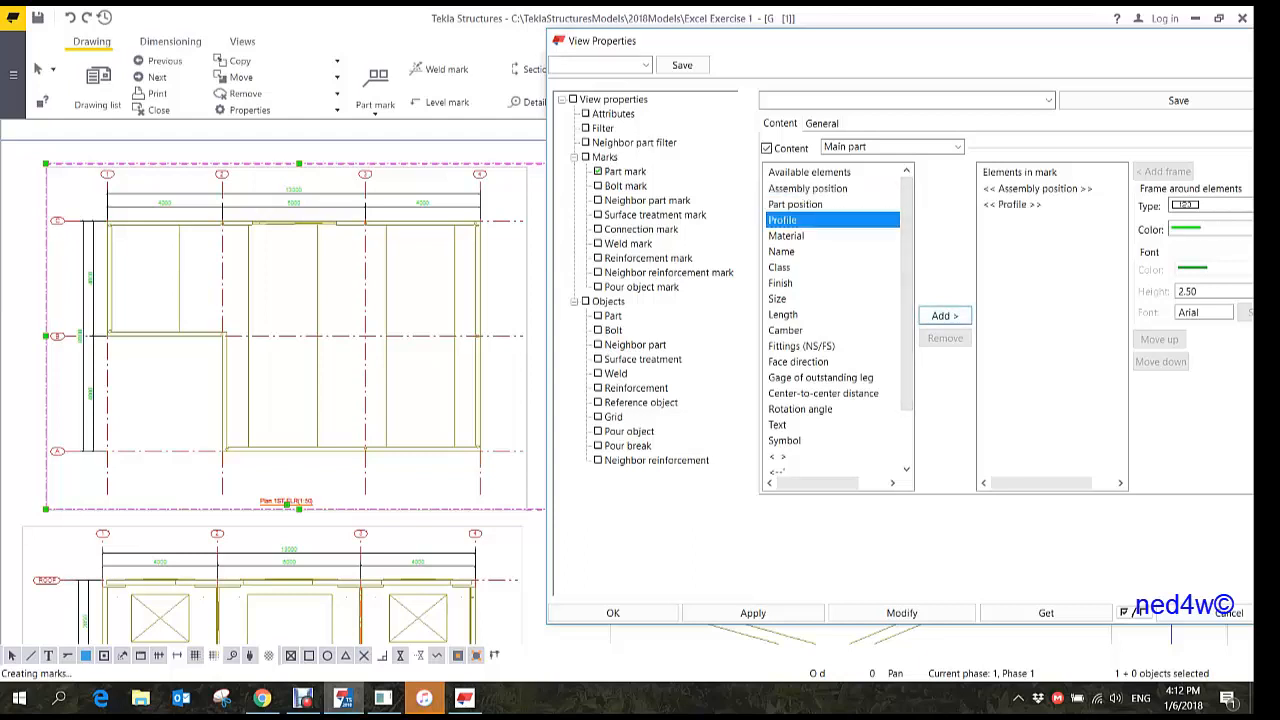
- Set the font height of the Assembly position and Profile mark elements to 2 and apply the part marks to the plan view
{"action": "left_click_drag", "start_coordinate": [1066, 225], "coordinate": [988, 190]}
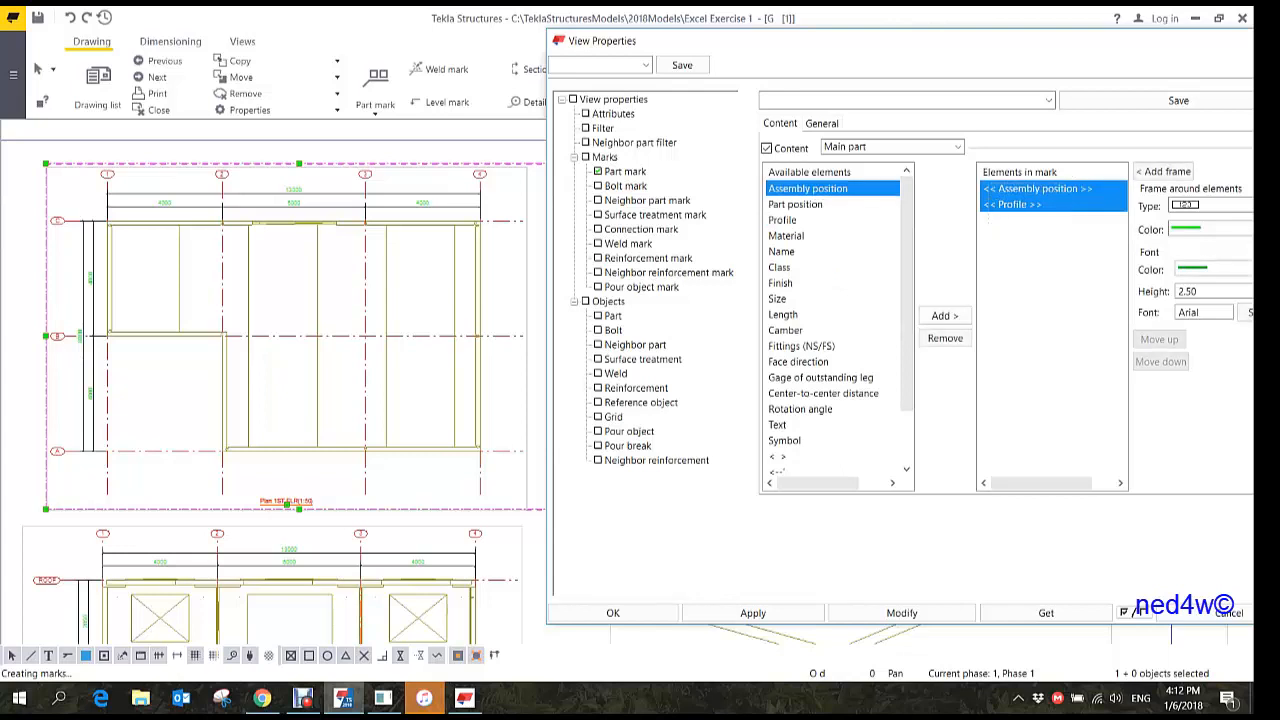
{"action": "left_click_drag", "start_coordinate": [1212, 292], "coordinate": [1176, 292]}
{"action": "type", "text": "2"}
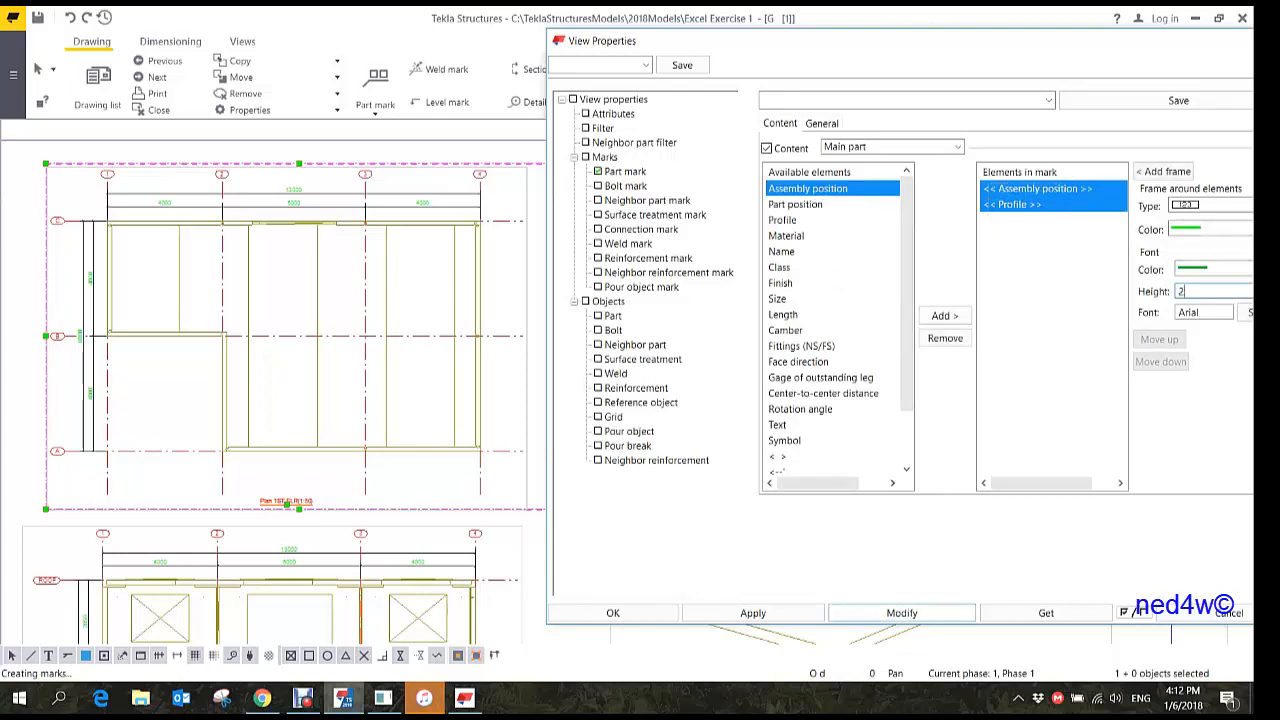
{"action": "left_click", "coordinate": [822, 124]}
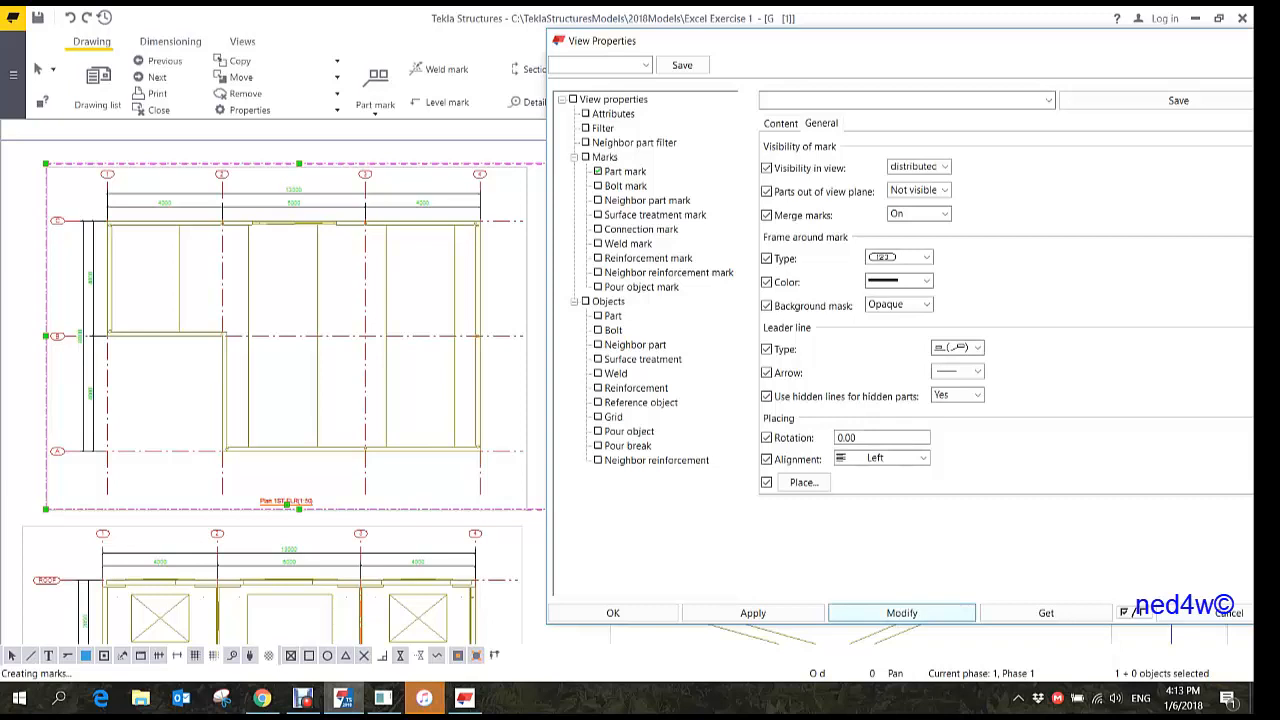
{"action": "left_click", "coordinate": [901, 612]}
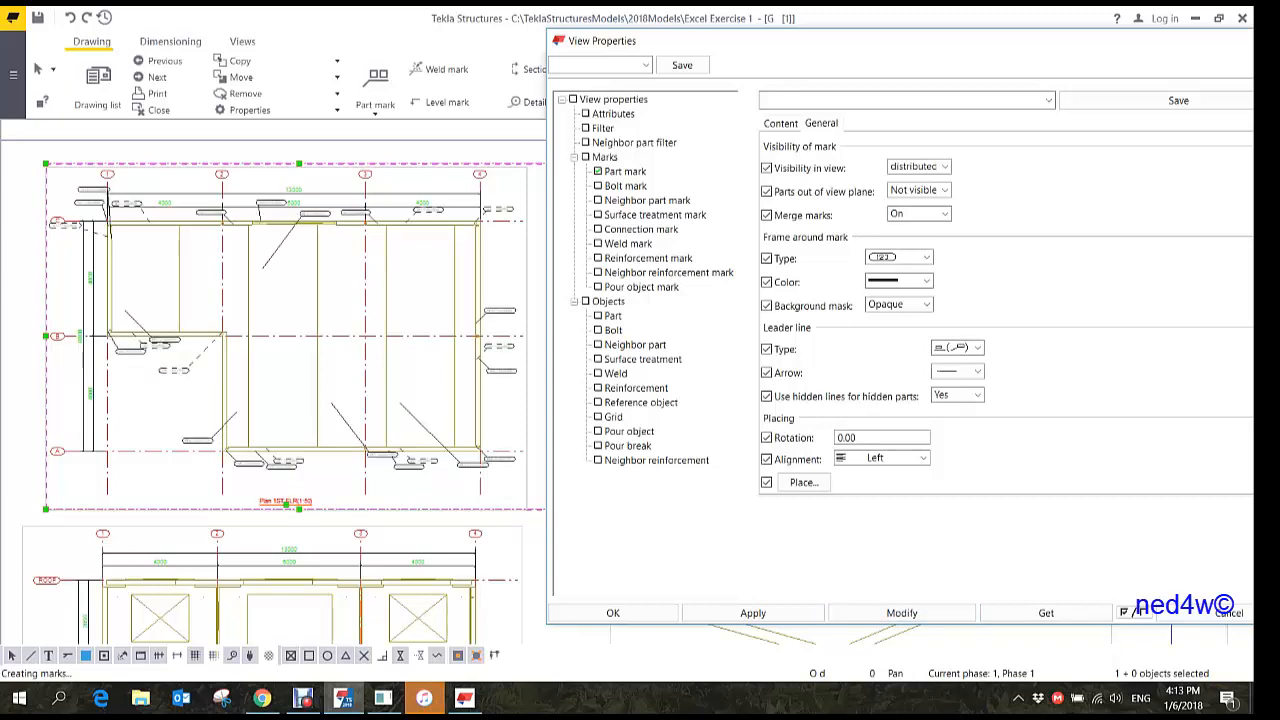
- Try the leader line type that sets the part marks directly on the parts in the plan view, and check the W2 wall marks
{"action": "scroll", "coordinate": [292, 228], "scroll_direction": "up", "scroll_amount": 5}
{"action": "middle_click_drag", "start_coordinate": [292, 228], "coordinate": [249, 316]}
{"action": "scroll", "coordinate": [235, 262], "scroll_direction": "up", "scroll_amount": 2}
{"action": "scroll", "coordinate": [235, 262], "scroll_direction": "down", "scroll_amount": 2}
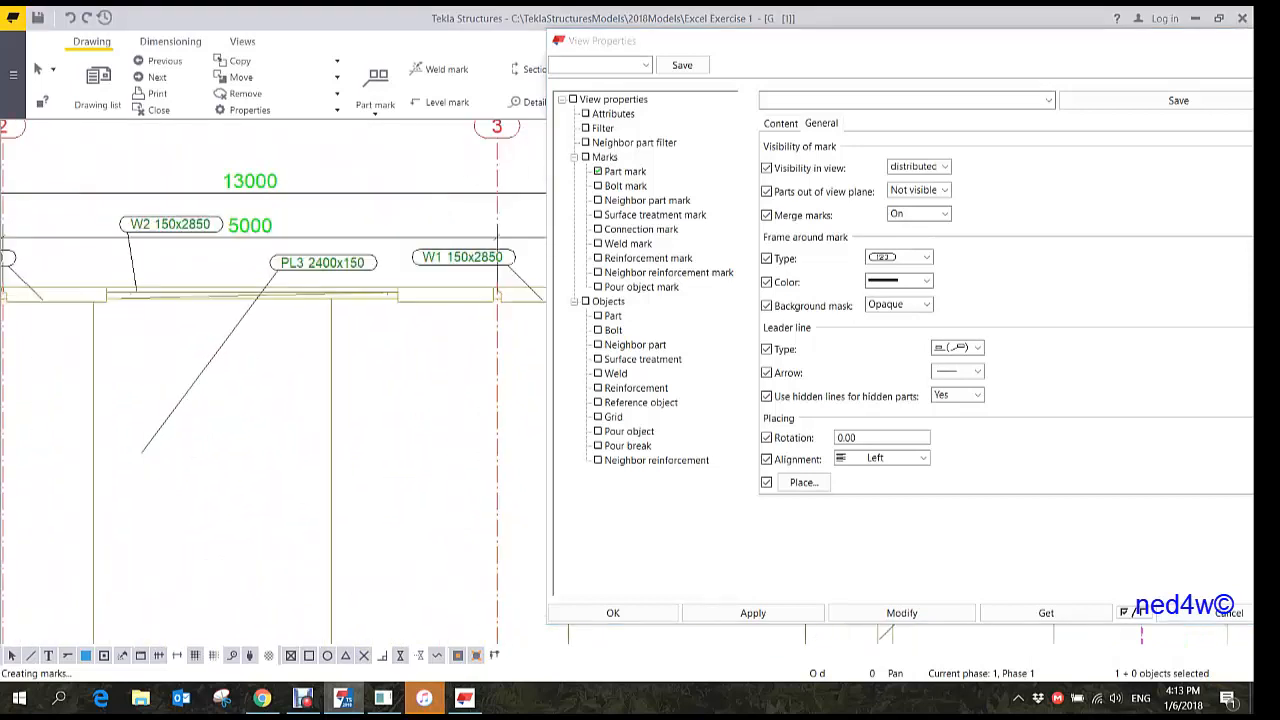
{"action": "scroll", "coordinate": [238, 260], "scroll_direction": "up", "scroll_amount": 2}
{"action": "scroll", "coordinate": [230, 266], "scroll_direction": "down", "scroll_amount": 4}
{"action": "scroll", "coordinate": [402, 201], "scroll_direction": "down", "scroll_amount": 4}
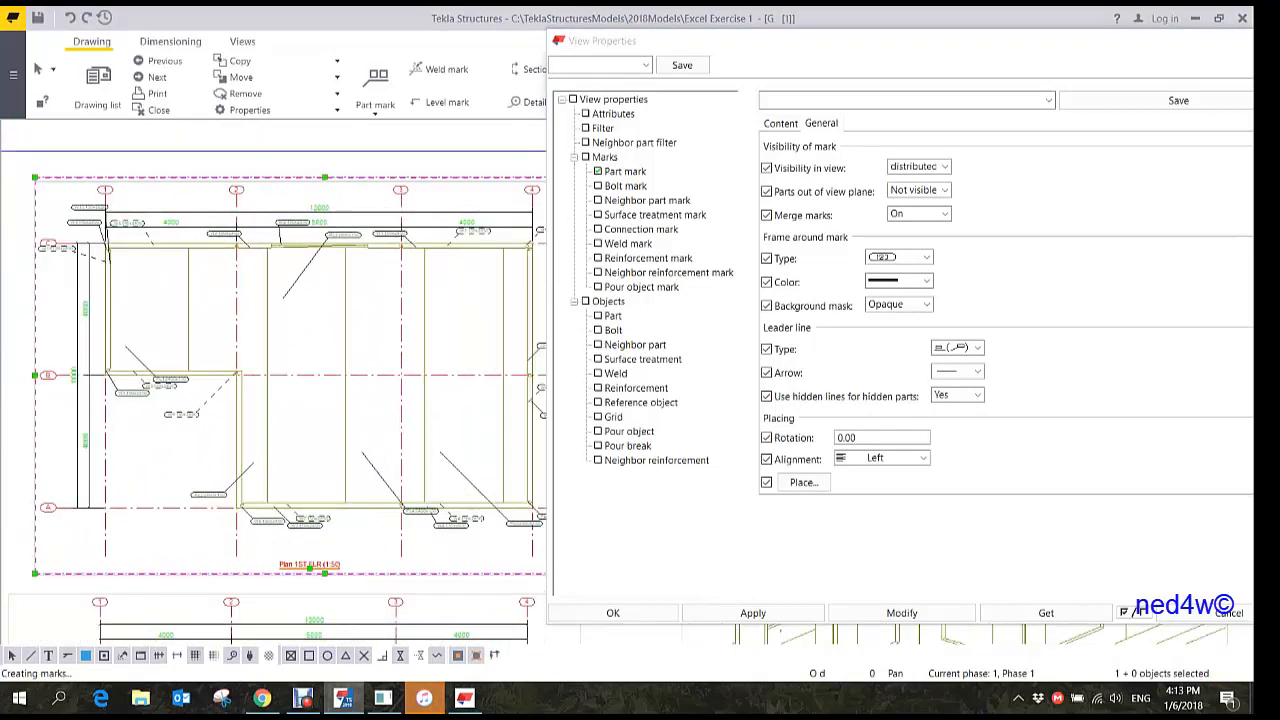
{"action": "left_click", "coordinate": [960, 348]}
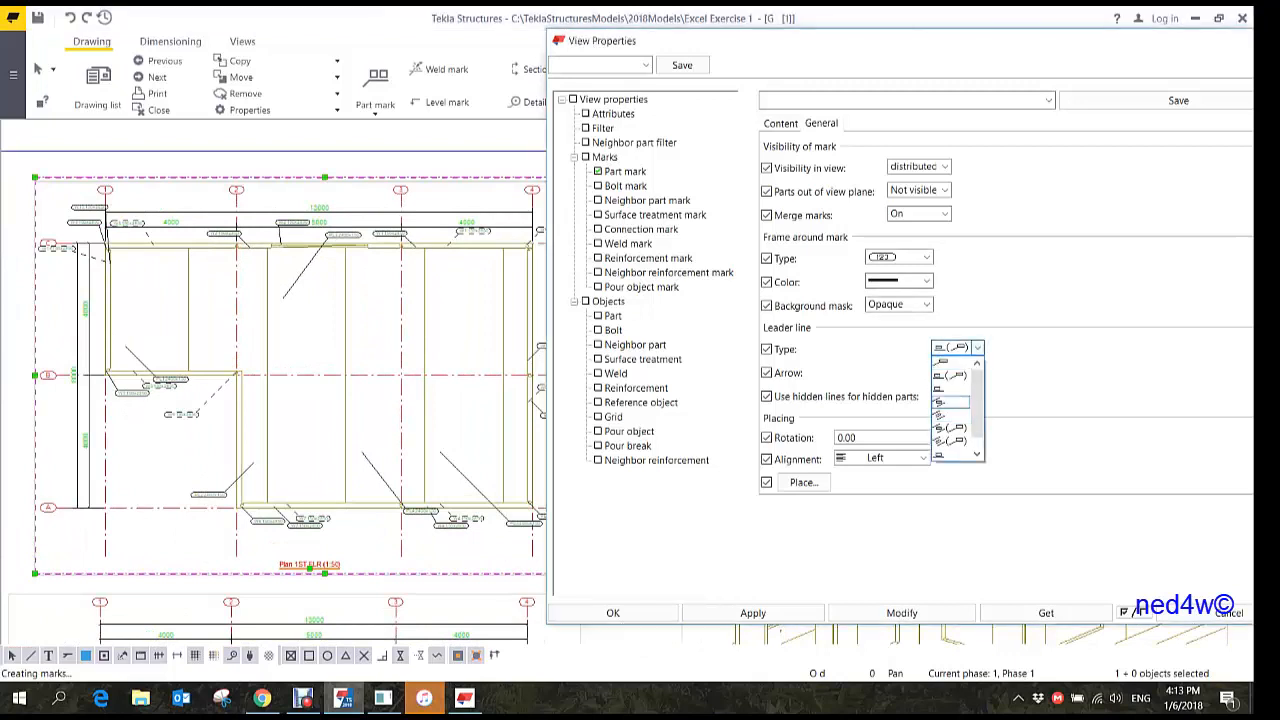
{"action": "left_click", "coordinate": [953, 402]}
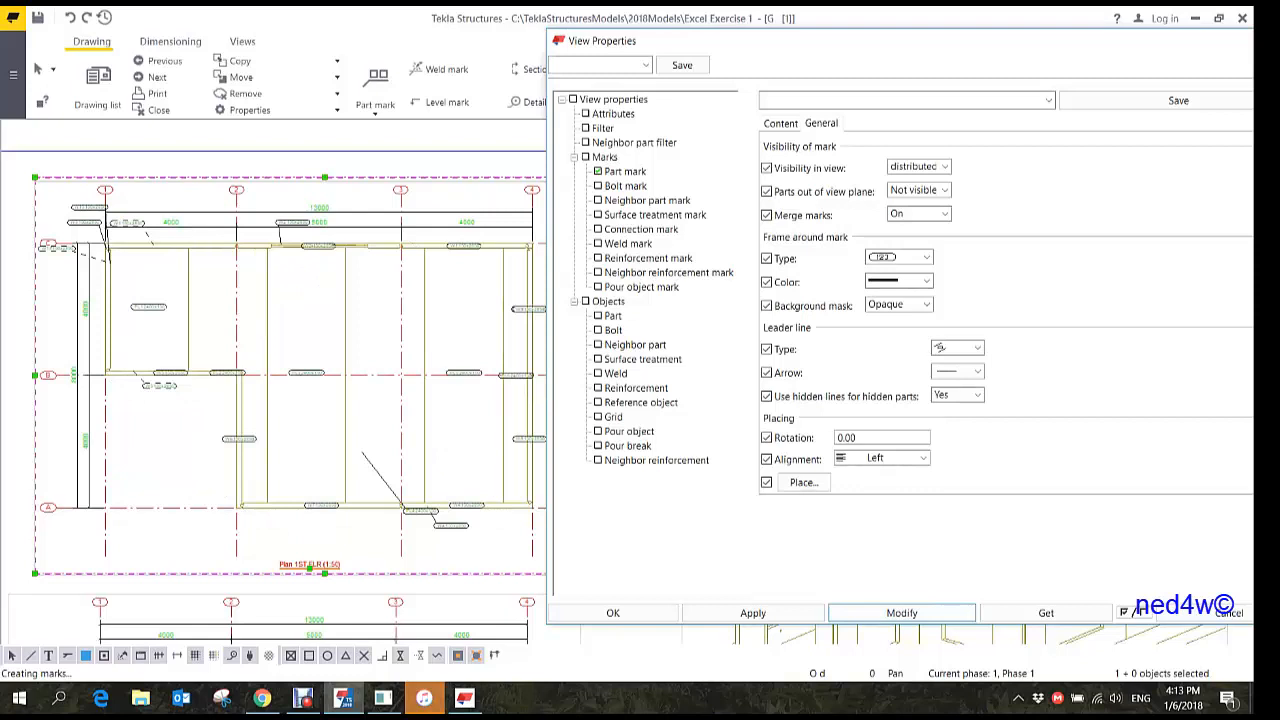
{"action": "scroll", "coordinate": [320, 236], "scroll_direction": "up", "scroll_amount": 5}
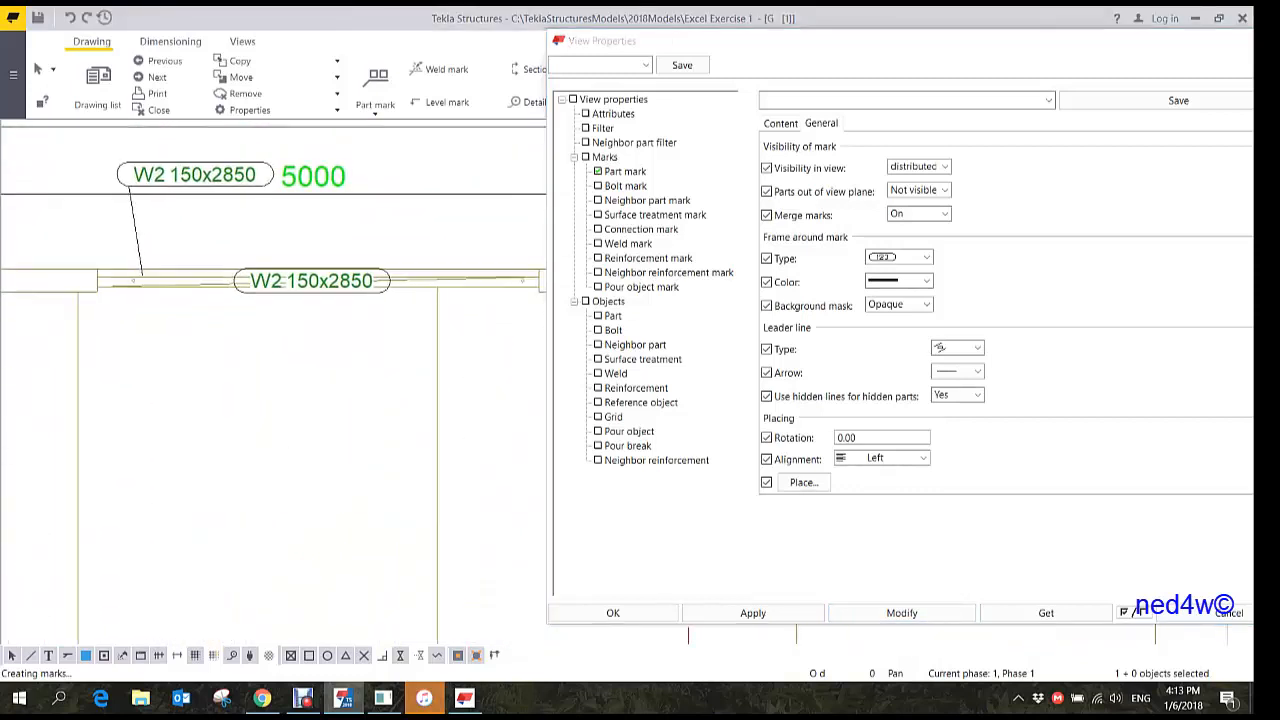
{"action": "scroll", "coordinate": [290, 380], "scroll_direction": "down", "scroll_amount": 6}
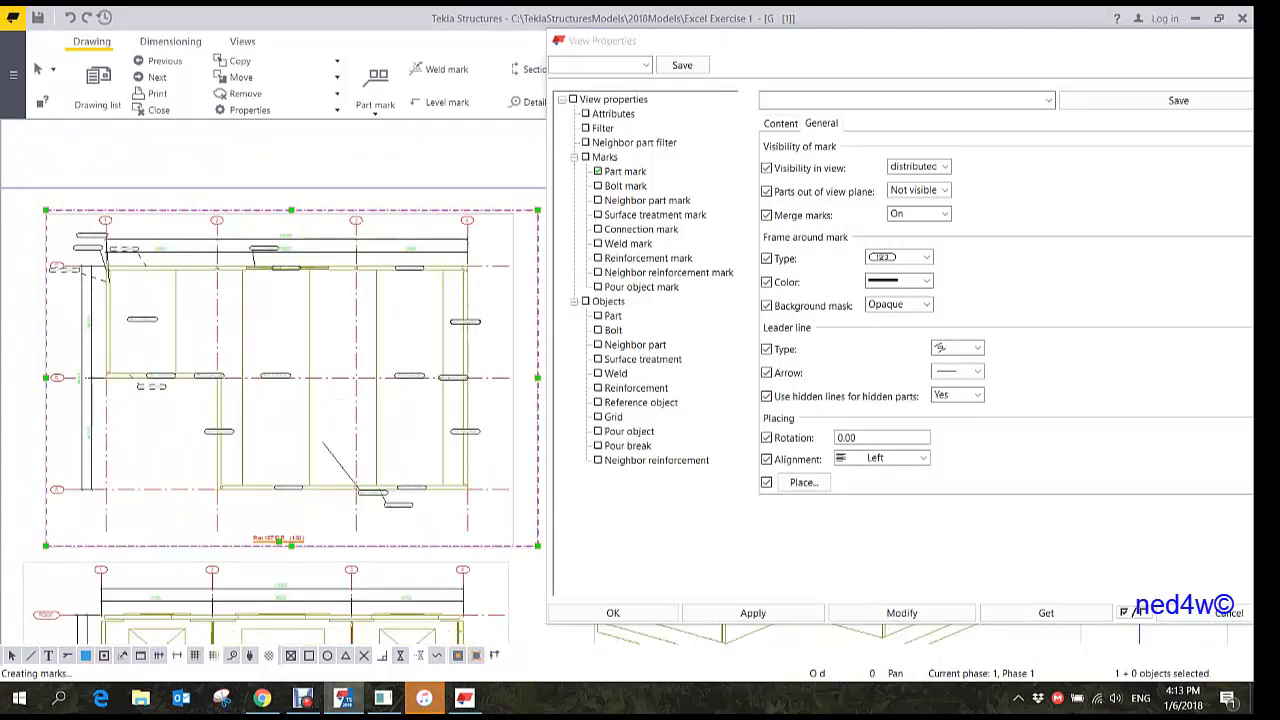
- Set the part mark leader line type to the one that aligns marks with the slab panels and apply it to the view
{"action": "left_click", "coordinate": [957, 347]}
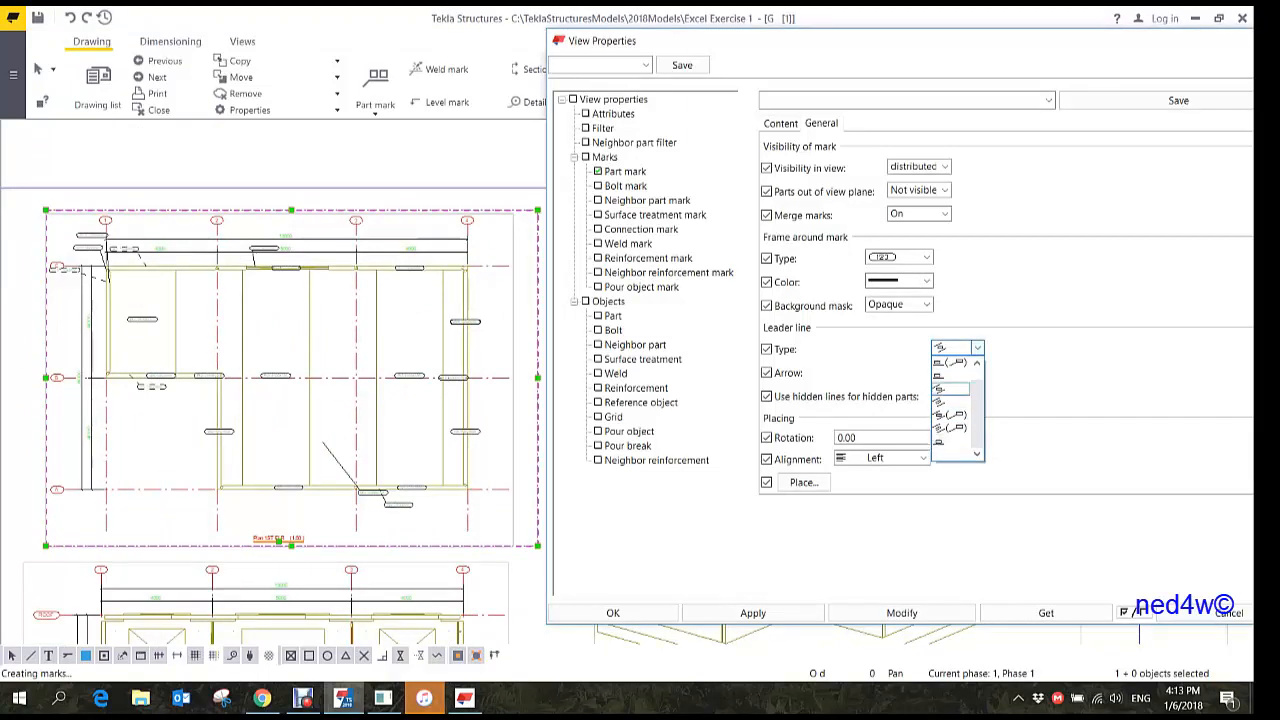
{"action": "left_click", "coordinate": [950, 402]}
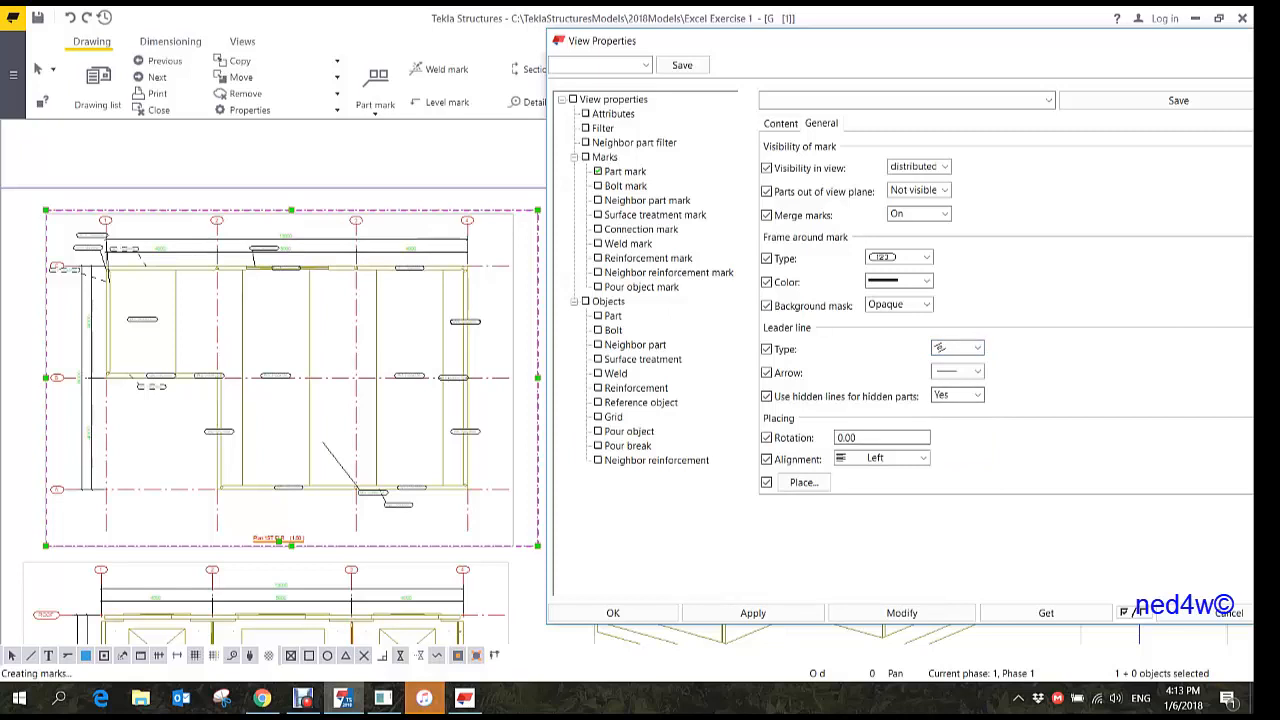
{"action": "left_click", "coordinate": [901, 613]}
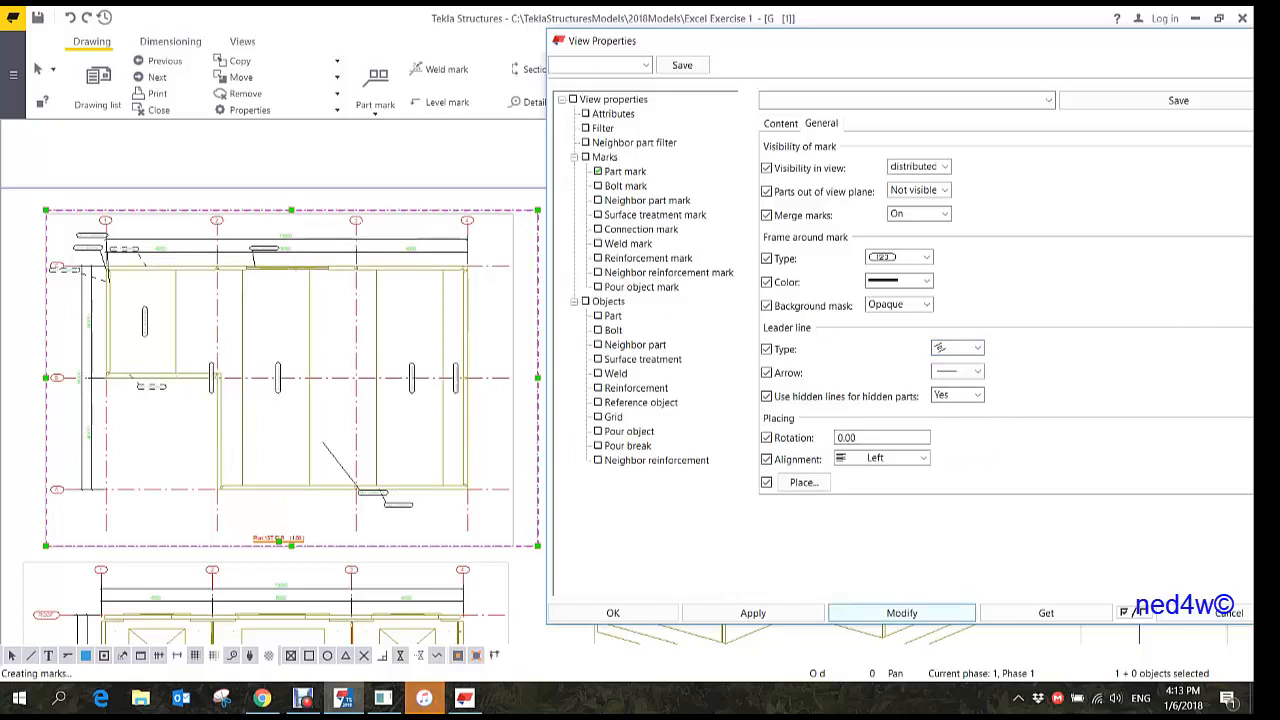
- Examine the part marks on the slab panels and on the walls around the corner of grids 1 and C
{"action": "scroll", "coordinate": [324, 380], "scroll_direction": "up", "scroll_amount": 6}
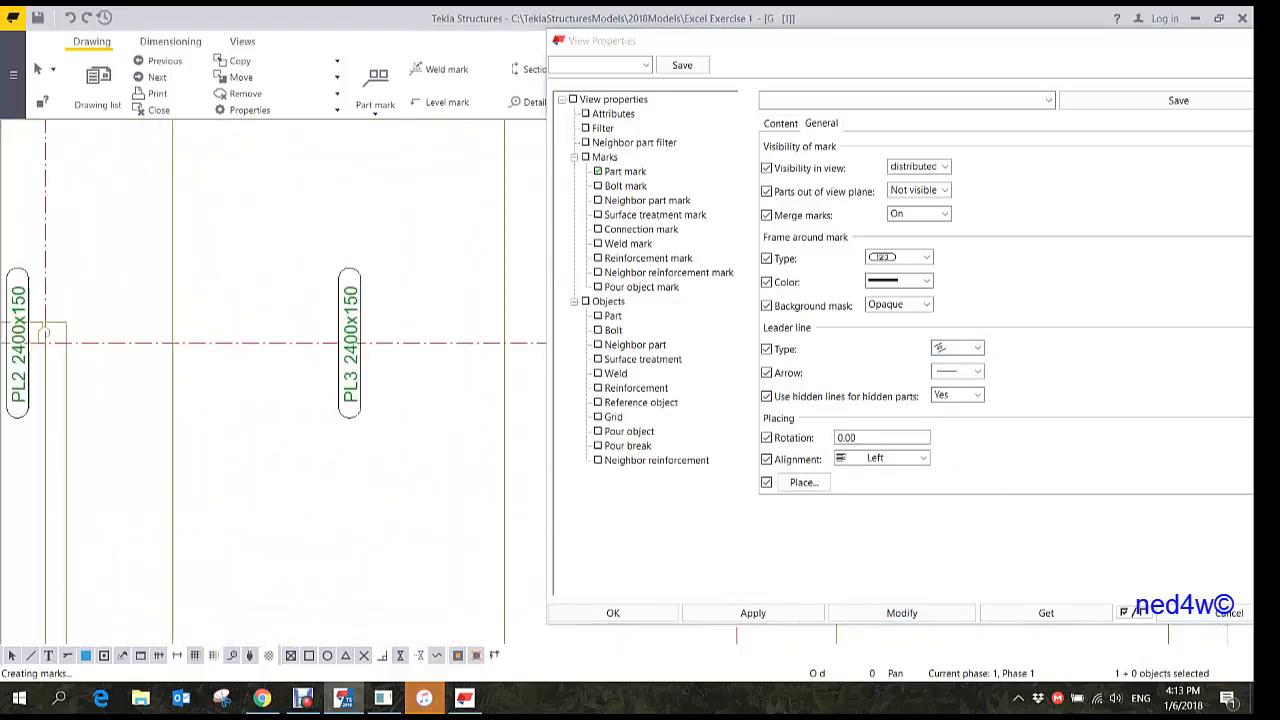
{"action": "scroll", "coordinate": [345, 395], "scroll_direction": "down", "scroll_amount": 8}
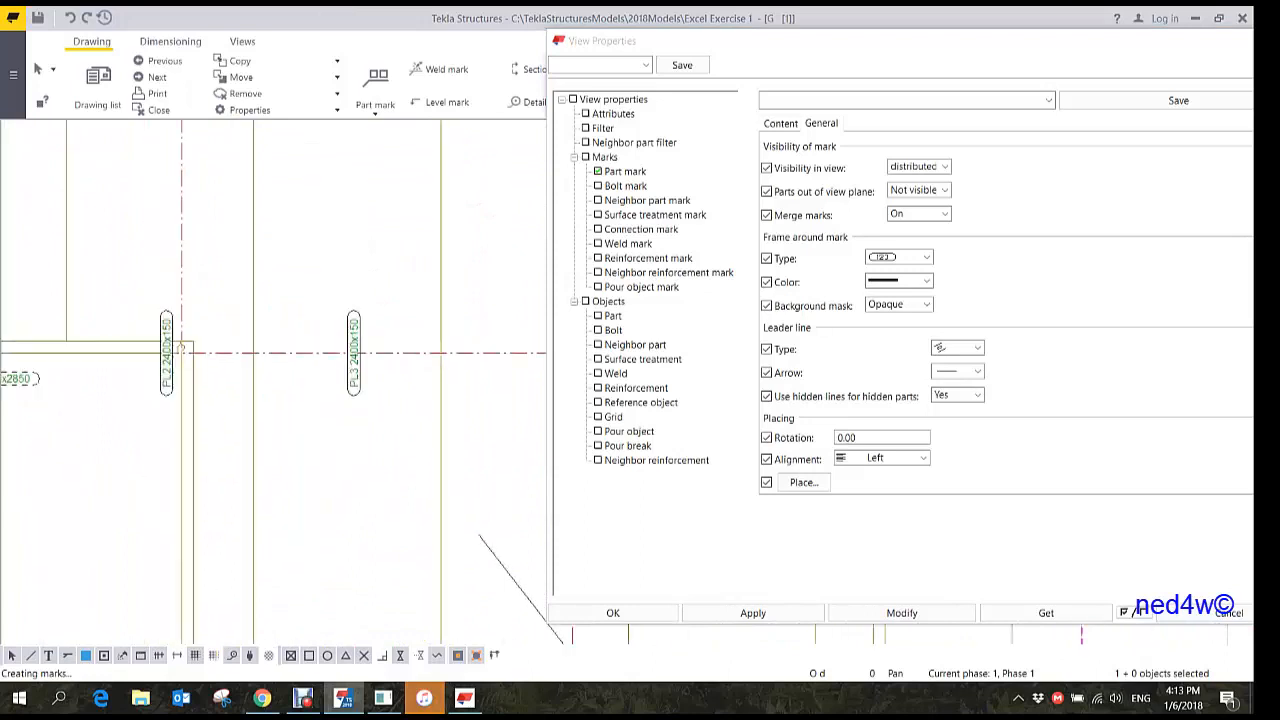
{"action": "scroll", "coordinate": [173, 405], "scroll_direction": "up", "scroll_amount": 4}
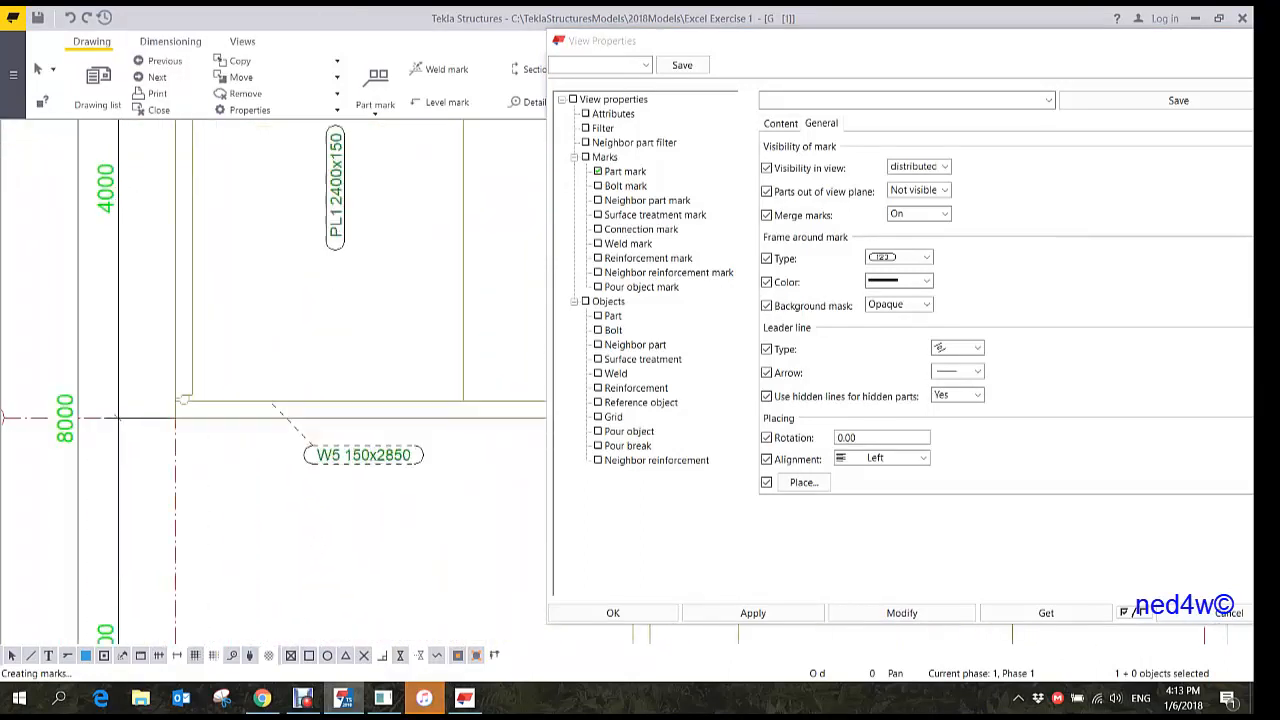
{"action": "scroll", "coordinate": [300, 400], "scroll_direction": "down", "scroll_amount": 4}
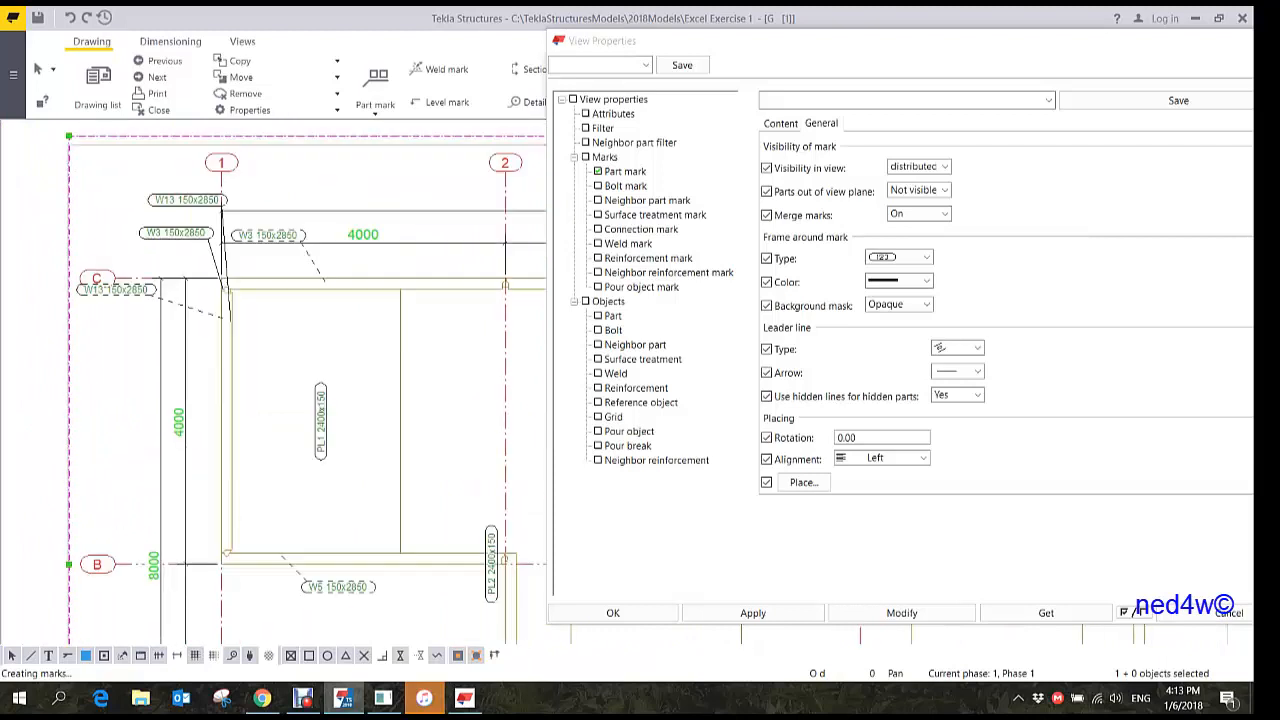
{"action": "scroll", "coordinate": [226, 267], "scroll_direction": "up", "scroll_amount": 3}
{"action": "middle_click_drag", "start_coordinate": [226, 267], "coordinate": [241, 290]}
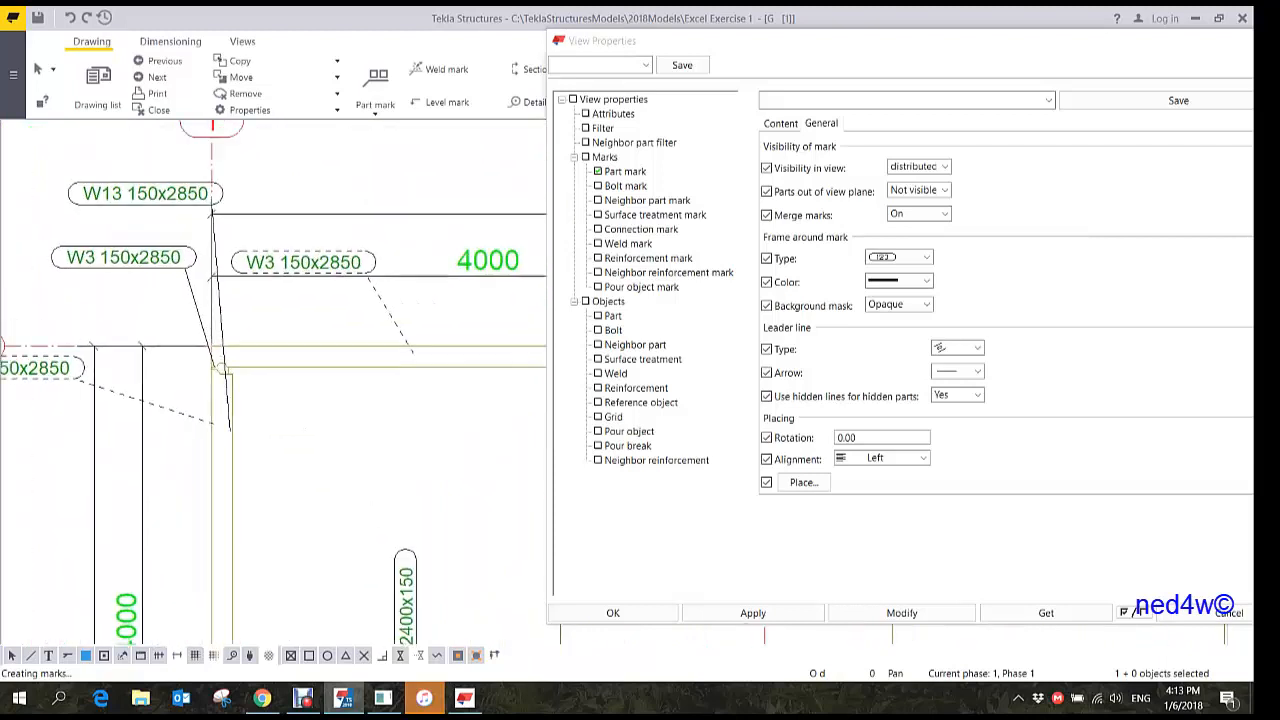
{"action": "scroll", "coordinate": [285, 400], "scroll_direction": "down", "scroll_amount": 2}
{"action": "scroll", "coordinate": [289, 335], "scroll_direction": "down", "scroll_amount": 3}
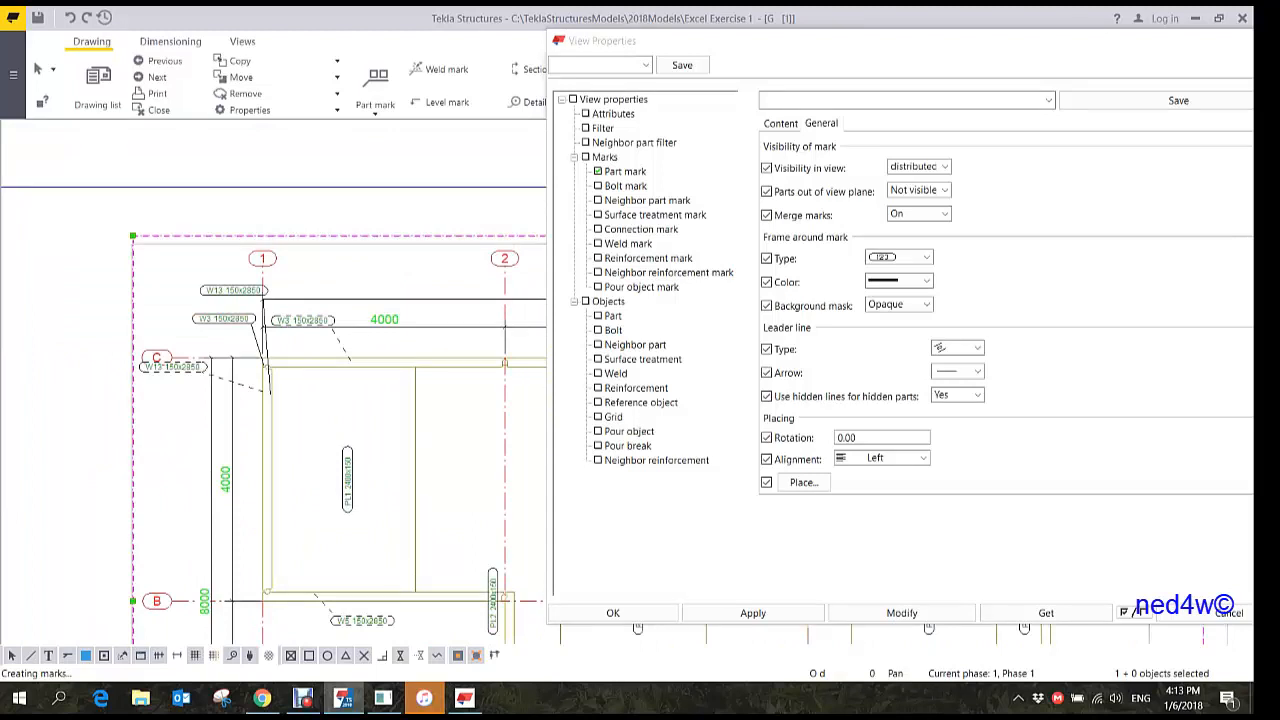
{"action": "scroll", "coordinate": [403, 410], "scroll_direction": "up", "scroll_amount": 3}
{"action": "scroll", "coordinate": [403, 410], "scroll_direction": "down", "scroll_amount": 2}
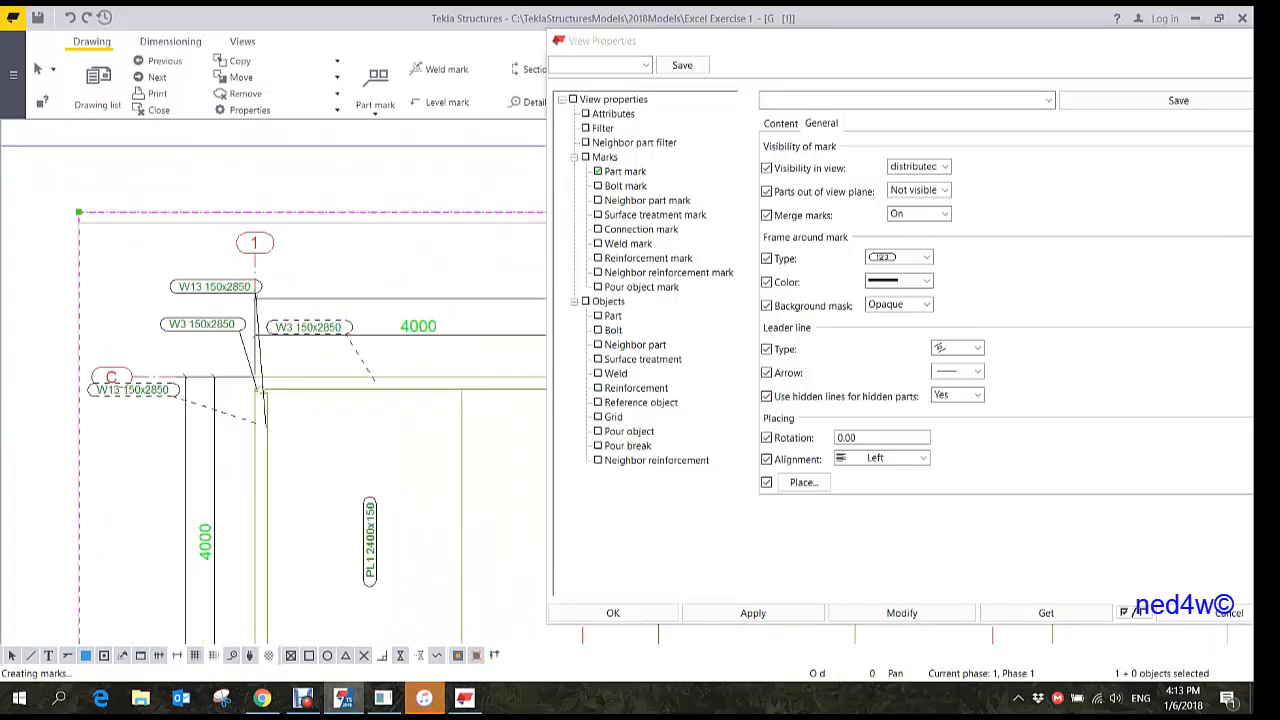
- Change the leader line type of the dashed W3 wall mark near grids 1 and C to the type without a leader line
{"action": "scroll", "coordinate": [403, 410], "scroll_direction": "up", "scroll_amount": 2}
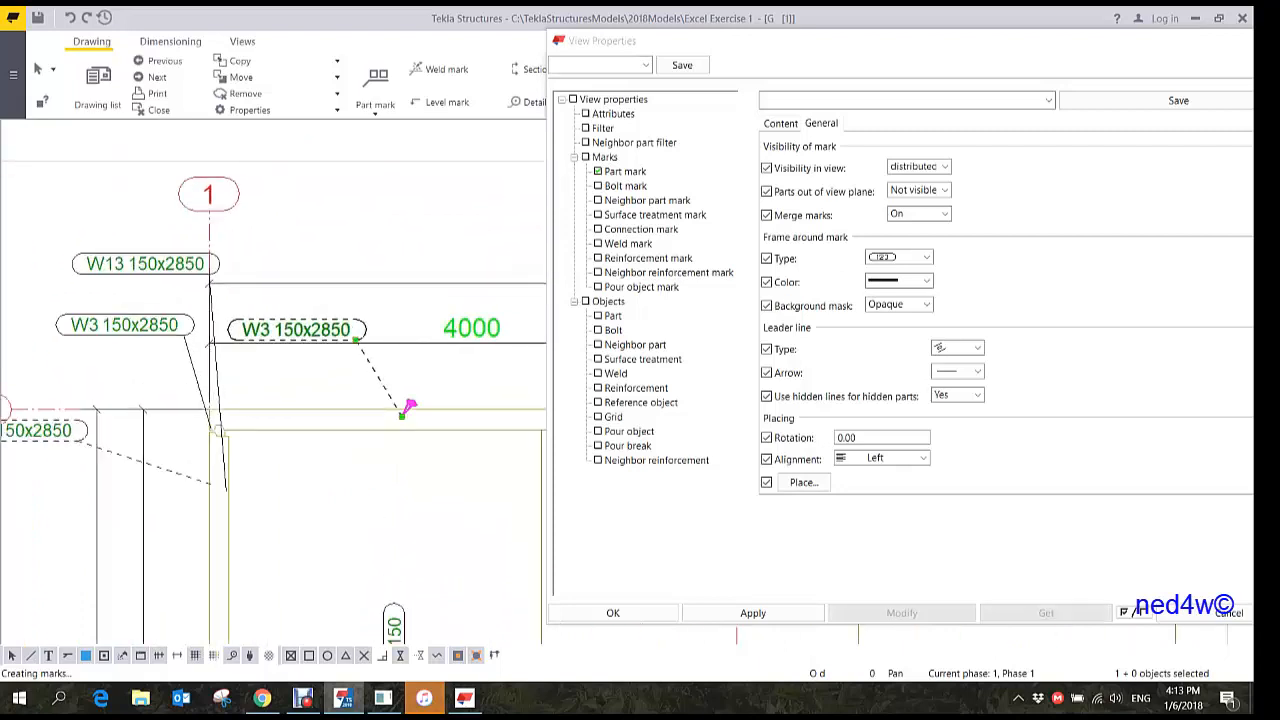
{"action": "double_click", "coordinate": [297, 330]}
{"action": "mouse_move", "coordinate": [200, 131]}
{"action": "left_mouse_down"}
{"action": "mouse_move", "coordinate": [881, 193]}
{"action": "mouse_move", "coordinate": [864, 172]}
{"action": "left_mouse_up"}
{"action": "left_click", "coordinate": [731, 232]}
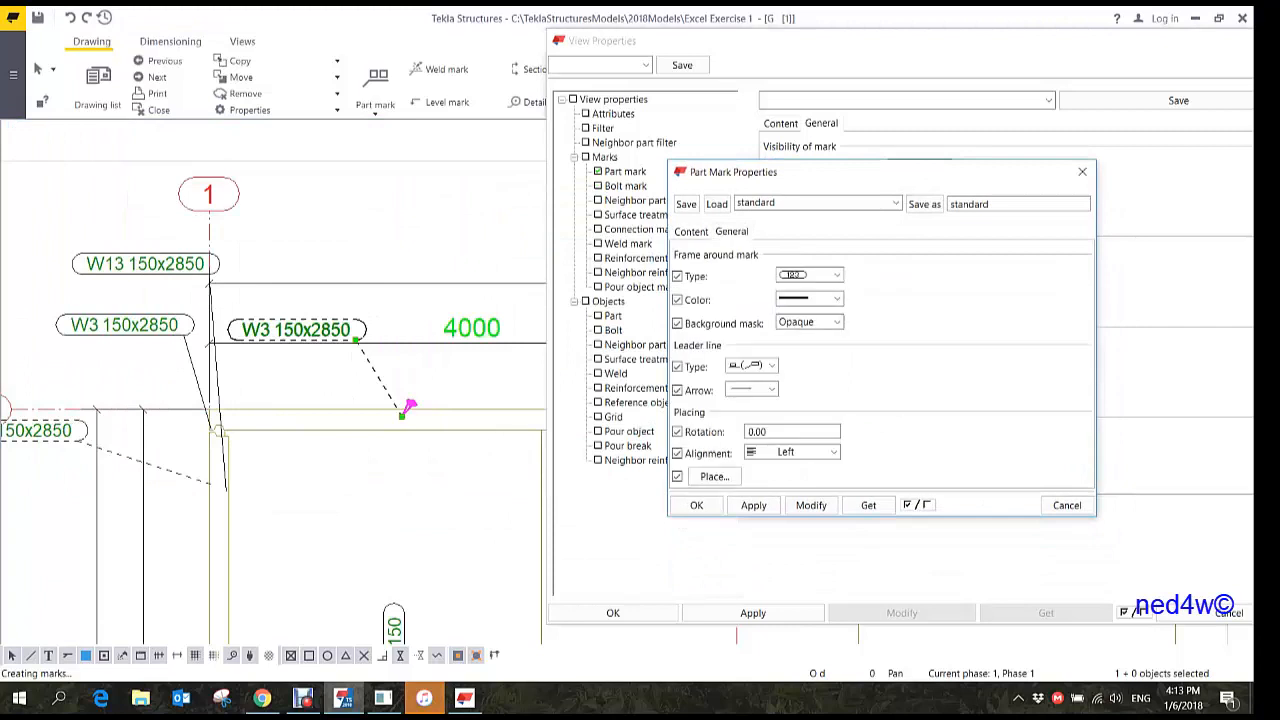
{"action": "left_click", "coordinate": [771, 366]}
{"action": "left_click", "coordinate": [745, 407]}
{"action": "left_click", "coordinate": [811, 505]}
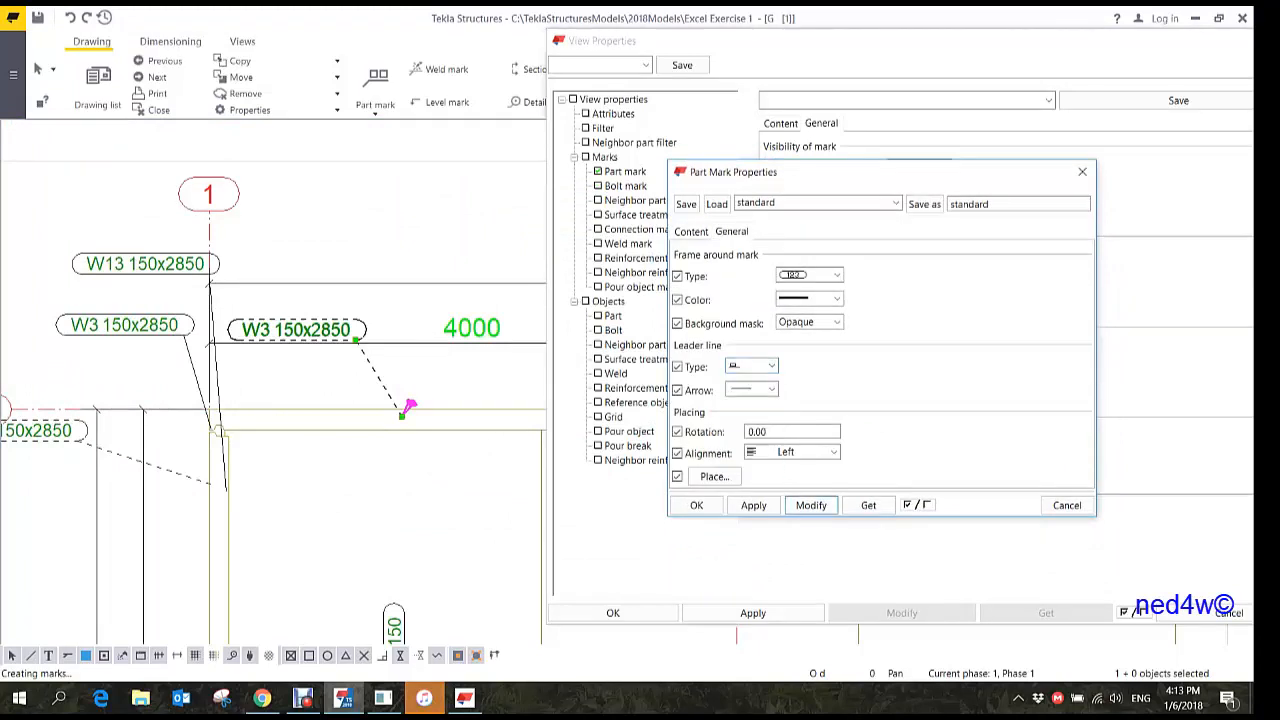
- Move the dashed W3 mark along the grid C wall to sit inside the corner, between grids 1 and 2
{"action": "middle_click_drag", "start_coordinate": [400, 450], "coordinate": [431, 447]}
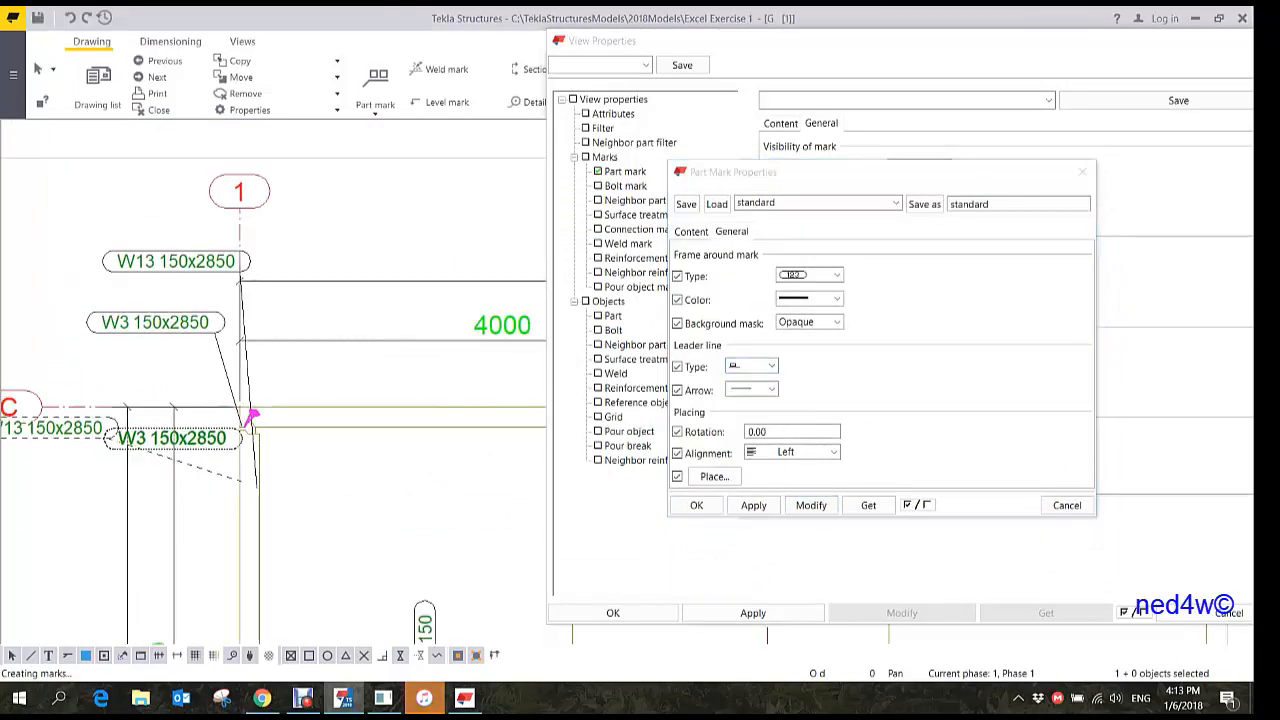
{"action": "left_click_drag", "start_coordinate": [172, 438], "coordinate": [391, 438]}
{"action": "key", "text": "Escape"}
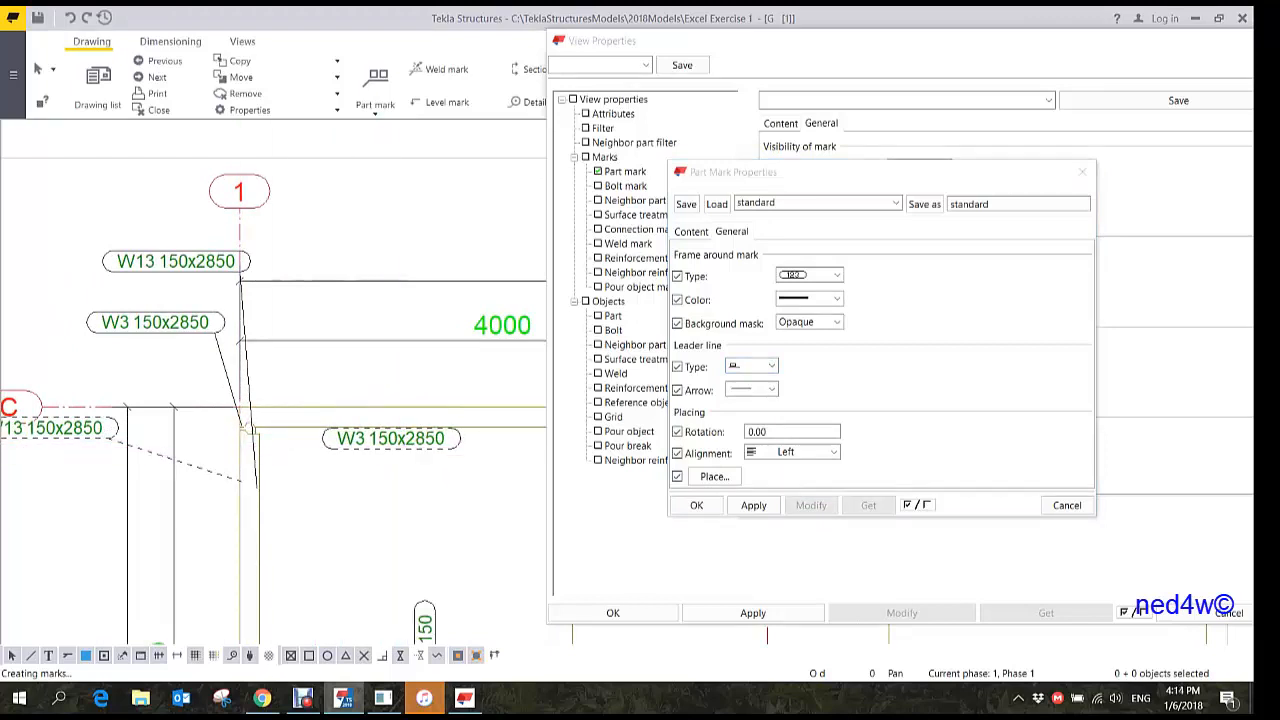
- Apply the leader type without a leader line to both W13 marks and the remaining W3 mark at the grid 1 and C corner
{"action": "mouse_move", "coordinate": [258, 486]}
{"action": "middle_mouse_down"}
{"action": "mouse_move", "coordinate": [356, 430]}
{"action": "mouse_move", "coordinate": [369, 385]}
{"action": "middle_mouse_up"}
{"action": "left_click", "coordinate": [369, 385]}
{"action": "scroll", "coordinate": [368, 374], "scroll_direction": "down", "scroll_amount": 2}
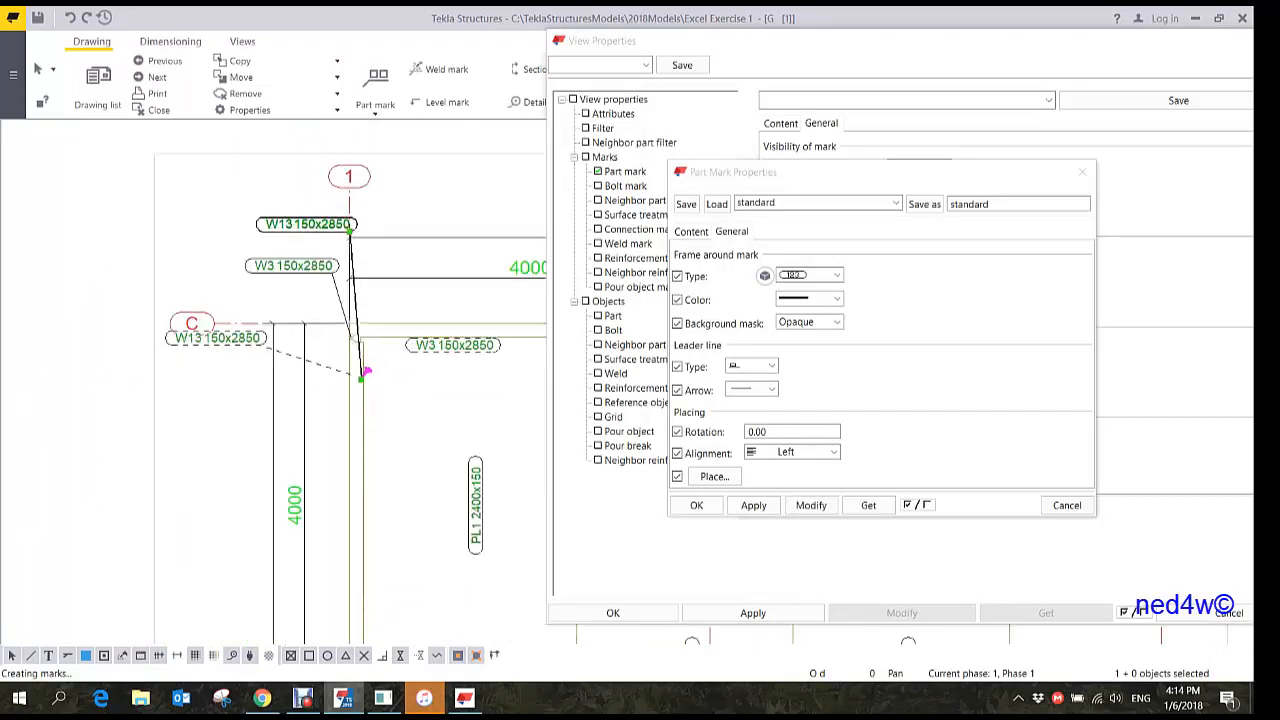
{"action": "left_click_drag", "start_coordinate": [287, 257], "coordinate": [276, 282]}
{"action": "left_click", "coordinate": [217, 338], "text": "ctrl"}
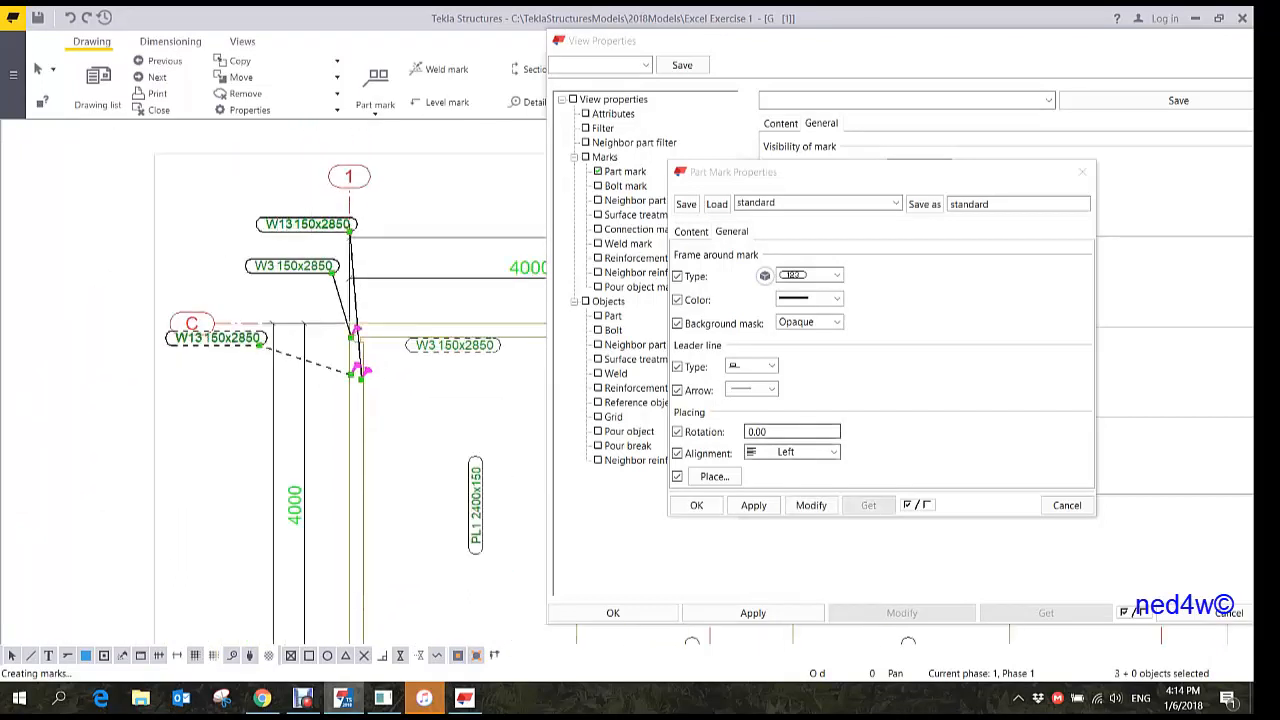
{"action": "left_click", "coordinate": [811, 505]}
{"action": "scroll", "coordinate": [404, 412], "scroll_direction": "up", "scroll_amount": 3}
{"action": "left_click", "coordinate": [404, 412]}
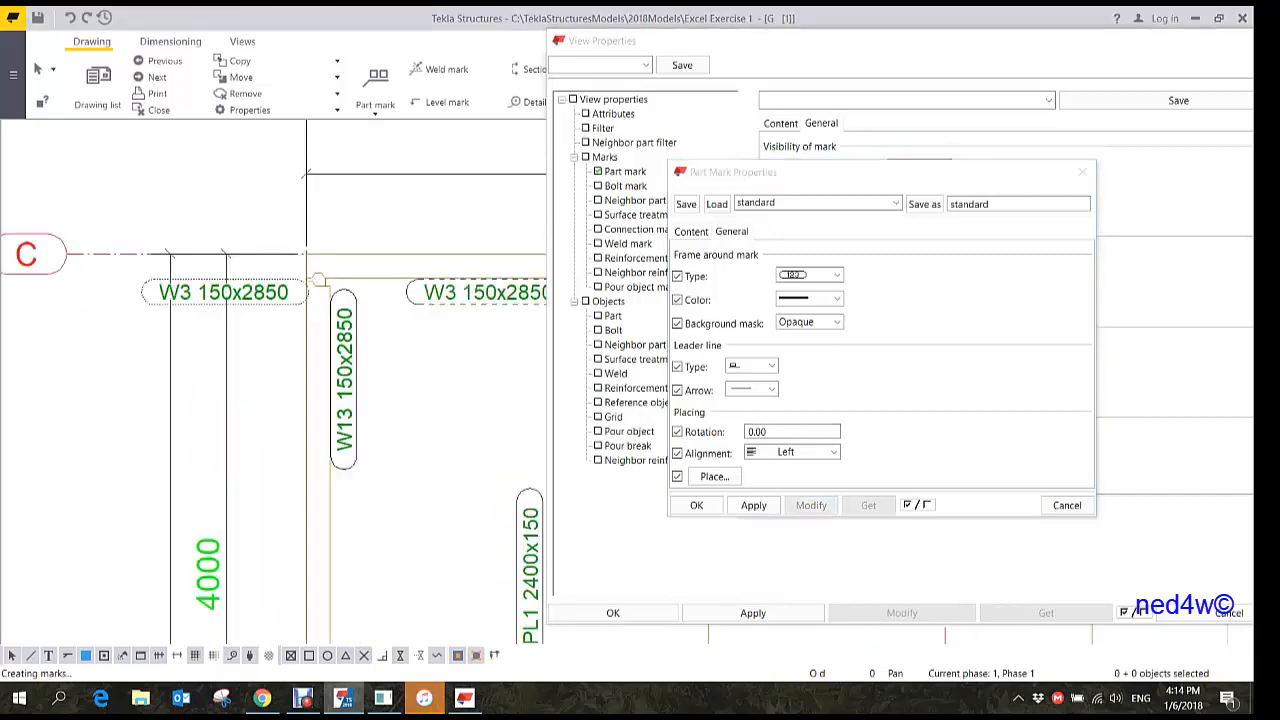
- Delete the duplicate dashed W13 mark on the grid 1 wall and the W3 mark outside the grid C corner
{"action": "left_click", "coordinate": [335, 271]}
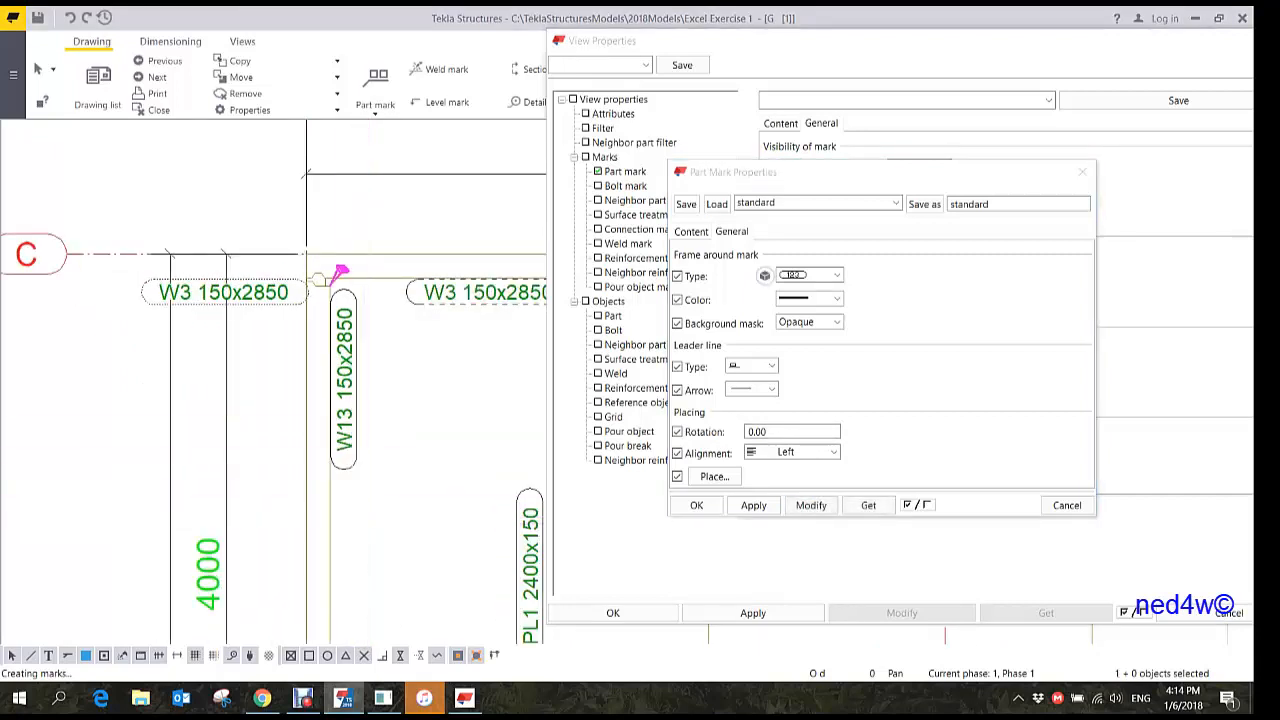
{"action": "mouse_move", "coordinate": [337, 271]}
{"action": "middle_mouse_down"}
{"action": "mouse_move", "coordinate": [355, 127]}
{"action": "mouse_move", "coordinate": [363, 220]}
{"action": "middle_mouse_up"}
{"action": "scroll", "coordinate": [363, 220], "scroll_direction": "down", "scroll_amount": 1}
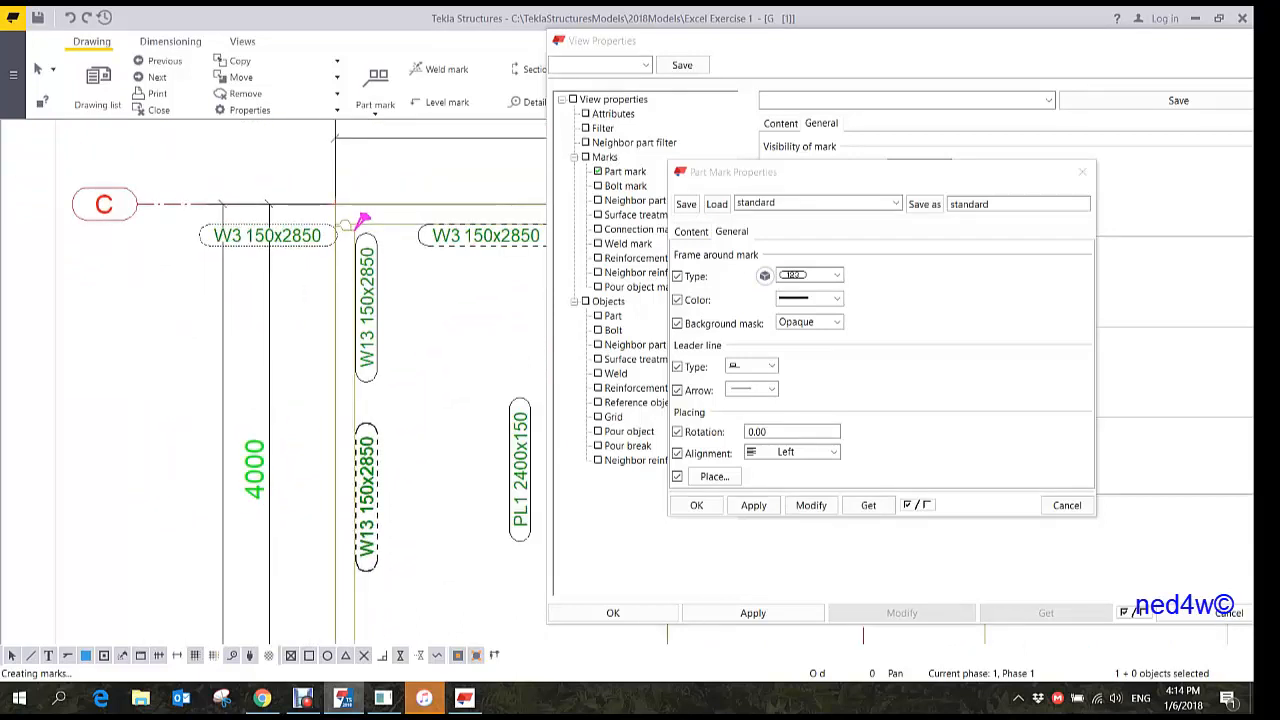
{"action": "key", "text": "Delete"}
{"action": "left_click", "coordinate": [267, 235]}
{"action": "key", "text": "Delete"}
- Move the W2 mark between grids 2 and 3 below the dimension lines, close to its wall
{"action": "middle_click_drag", "start_coordinate": [451, 318], "coordinate": [237, 358]}
{"action": "scroll", "coordinate": [237, 358], "scroll_direction": "down", "scroll_amount": 3}
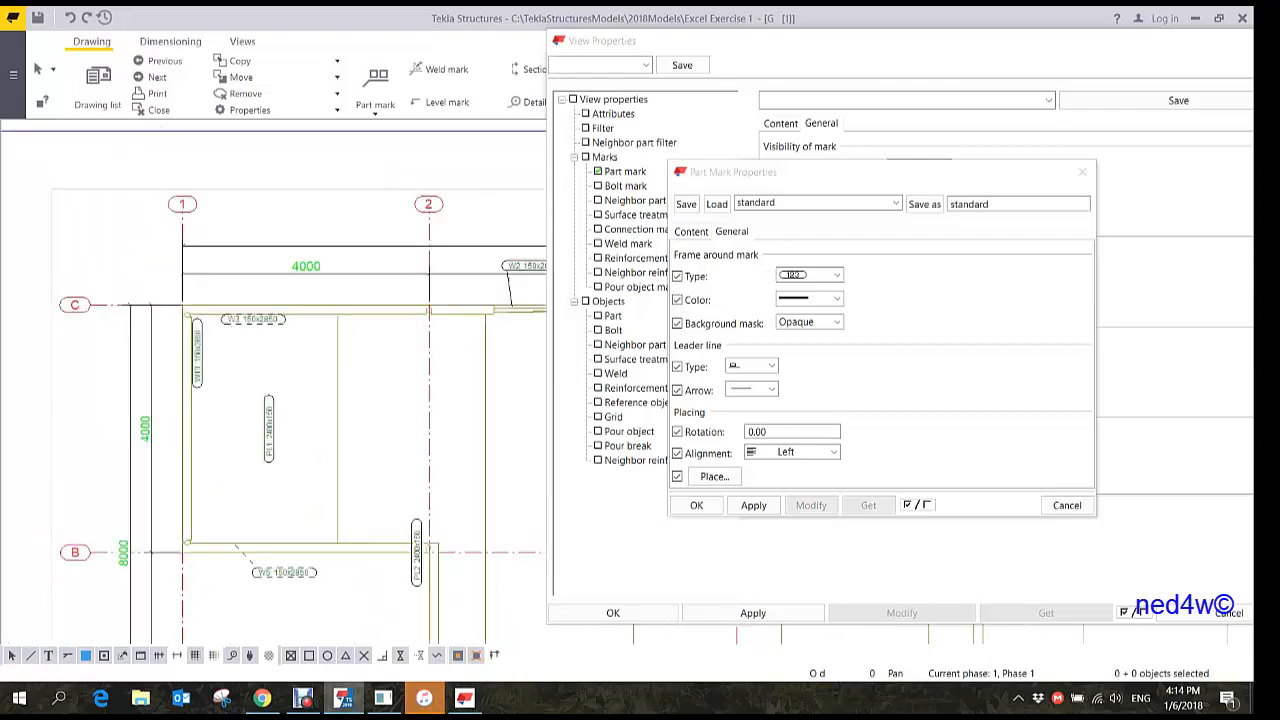
{"action": "middle_click_drag", "start_coordinate": [480, 368], "coordinate": [300, 368]}
{"action": "scroll", "coordinate": [300, 368], "scroll_direction": "up", "scroll_amount": 3}
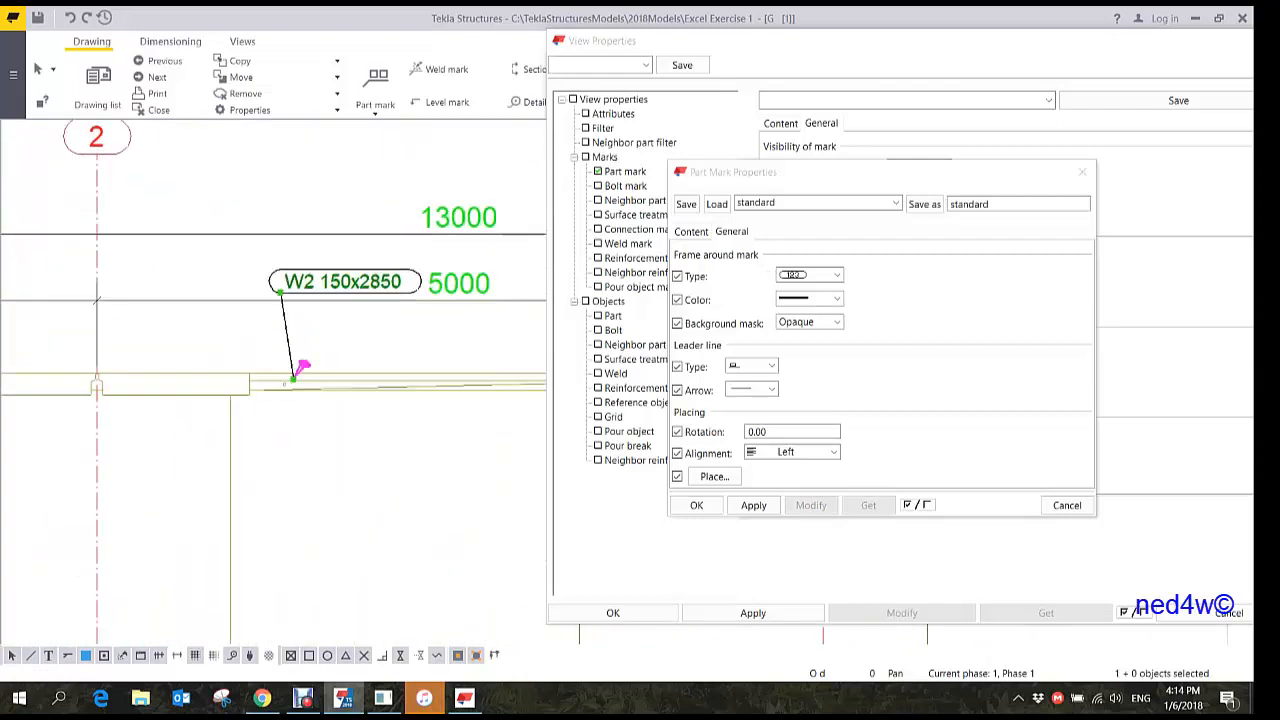
{"action": "left_click_drag", "start_coordinate": [302, 368], "coordinate": [310, 372]}
{"action": "scroll", "coordinate": [302, 370], "scroll_direction": "down", "scroll_amount": 4}
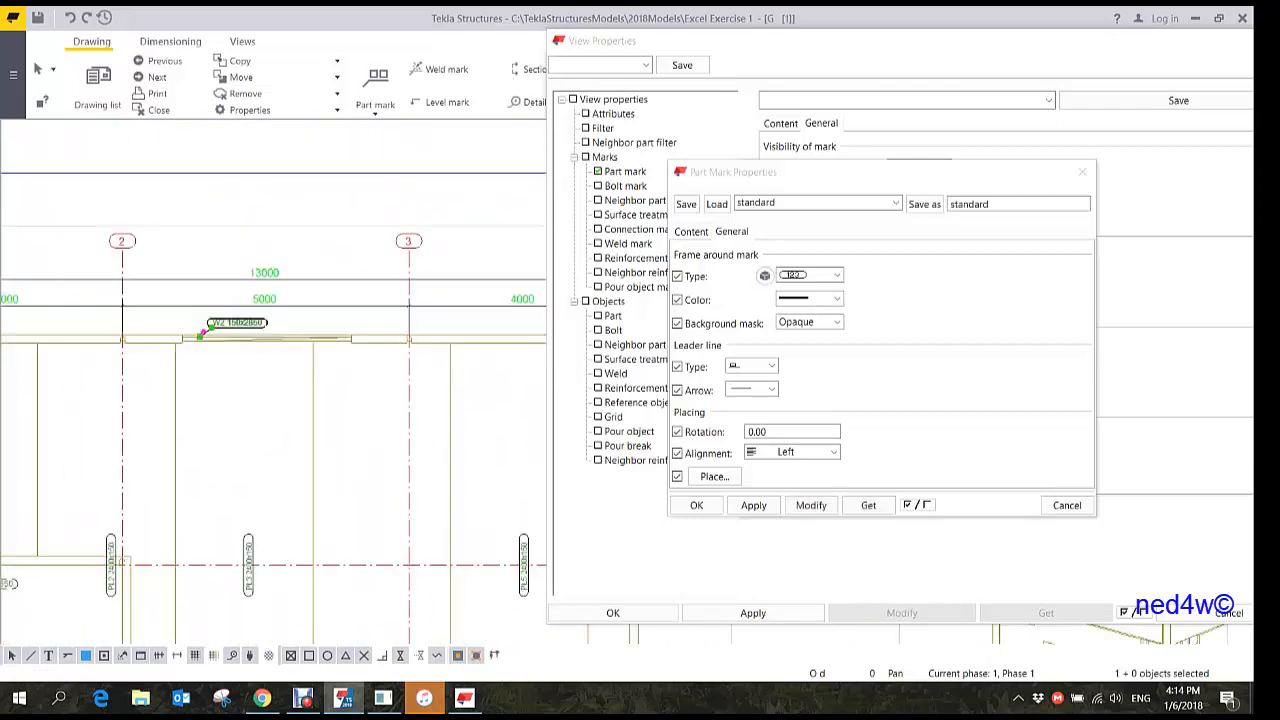
- Move the slab mark with the diagonal leader line away from the lower wall, up toward its slab near grid 3
{"action": "scroll", "coordinate": [305, 410], "scroll_direction": "down", "scroll_amount": 2}
{"action": "middle_click_drag", "start_coordinate": [390, 515], "coordinate": [328, 318]}
{"action": "scroll", "coordinate": [400, 335], "scroll_direction": "up", "scroll_amount": 6}
{"action": "scroll", "coordinate": [400, 335], "scroll_direction": "down", "scroll_amount": 2}
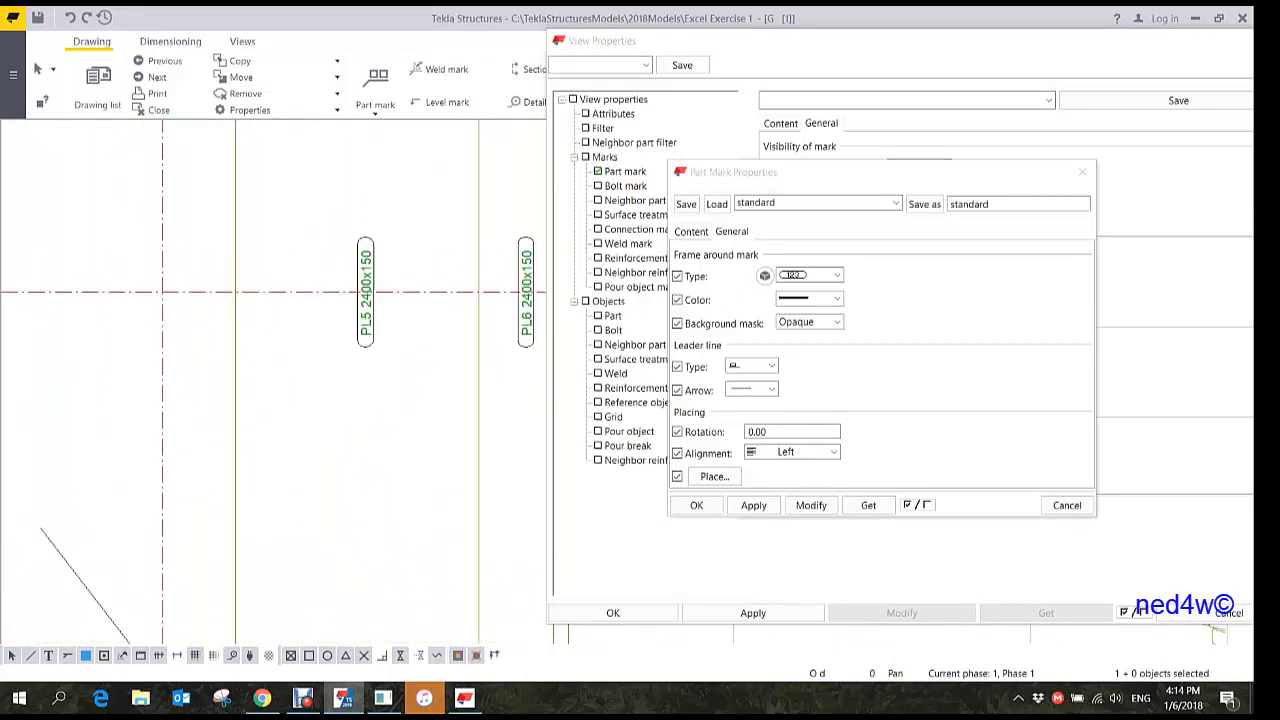
{"action": "scroll", "coordinate": [387, 378], "scroll_direction": "down", "scroll_amount": 2}
{"action": "scroll", "coordinate": [300, 530], "scroll_direction": "up", "scroll_amount": 2}
{"action": "middle_click_drag", "start_coordinate": [300, 530], "coordinate": [369, 357]}
{"action": "left_click_drag", "start_coordinate": [350, 432], "coordinate": [208, 306]}
{"action": "key", "text": "Escape"}
{"action": "scroll", "coordinate": [295, 400], "scroll_direction": "down", "scroll_amount": 5}
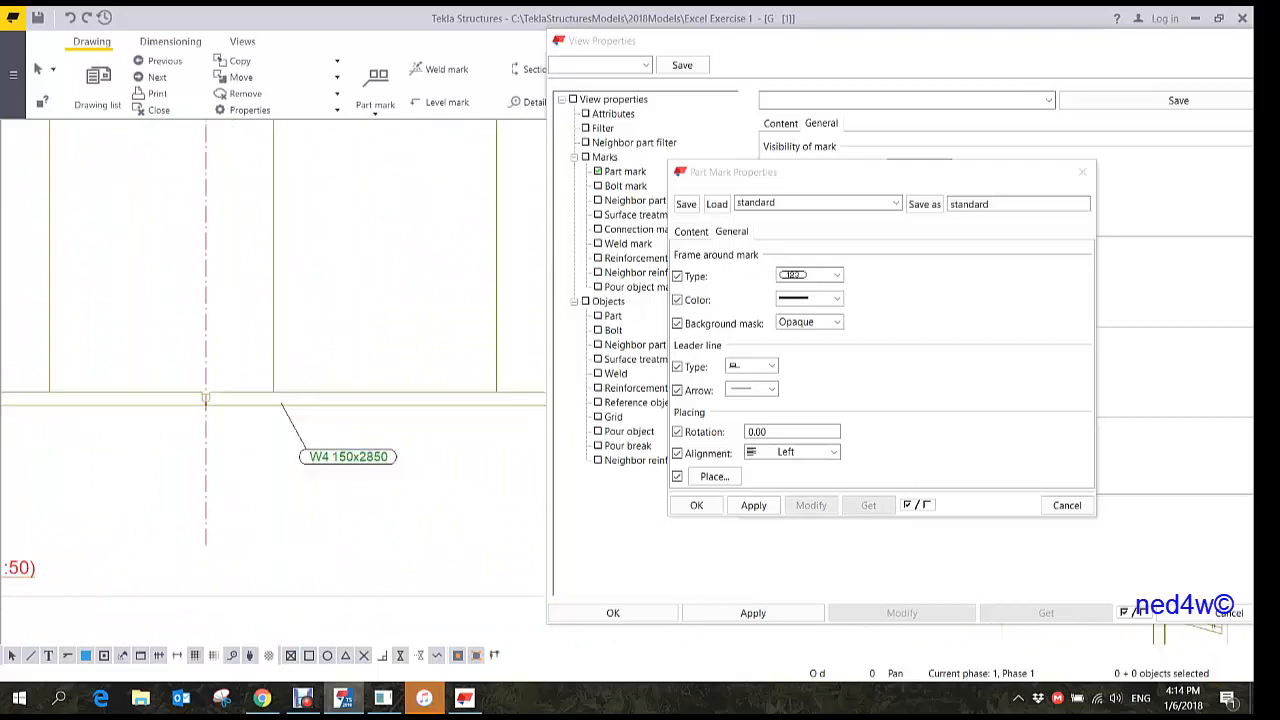
- Review the part marks throughout the first-floor plan, then look over the Grid C elevation below it
{"action": "middle_click_drag", "start_coordinate": [62, 296], "coordinate": [241, 338]}
{"action": "scroll", "coordinate": [228, 340], "scroll_direction": "up", "scroll_amount": 4}
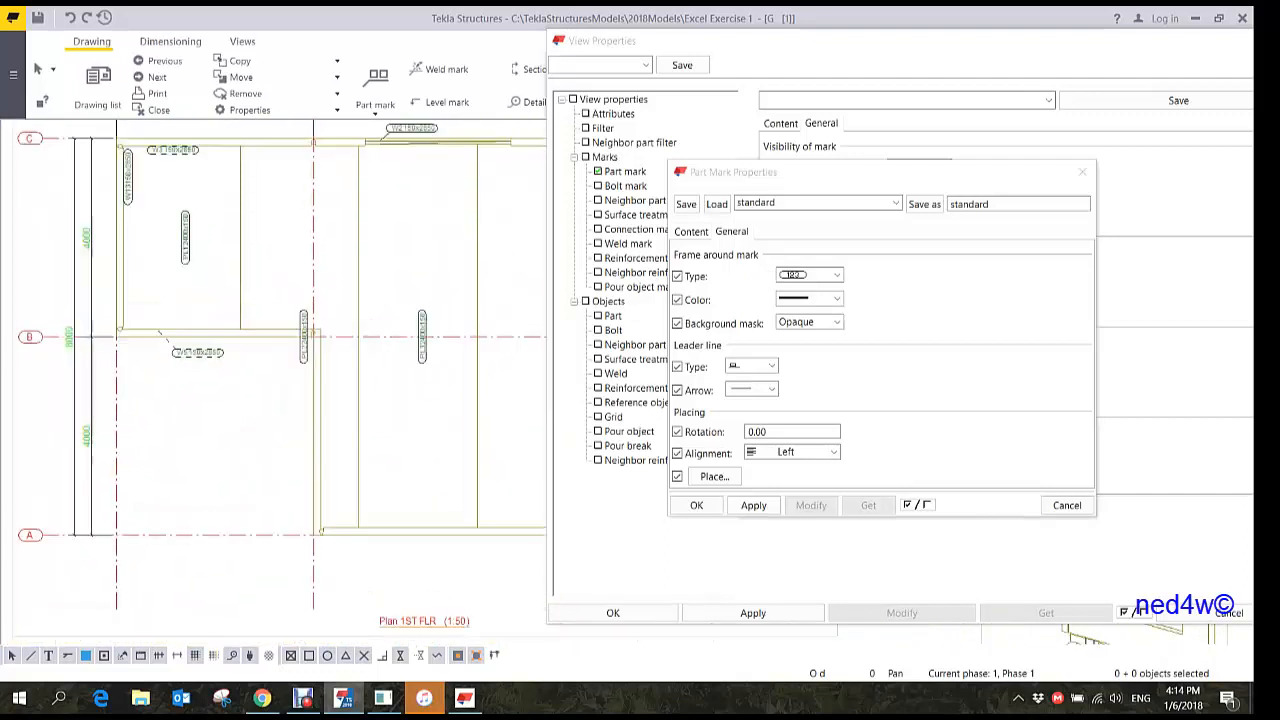
{"action": "left_click", "coordinate": [195, 353]}
{"action": "scroll", "coordinate": [215, 350], "scroll_direction": "up", "scroll_amount": 2}
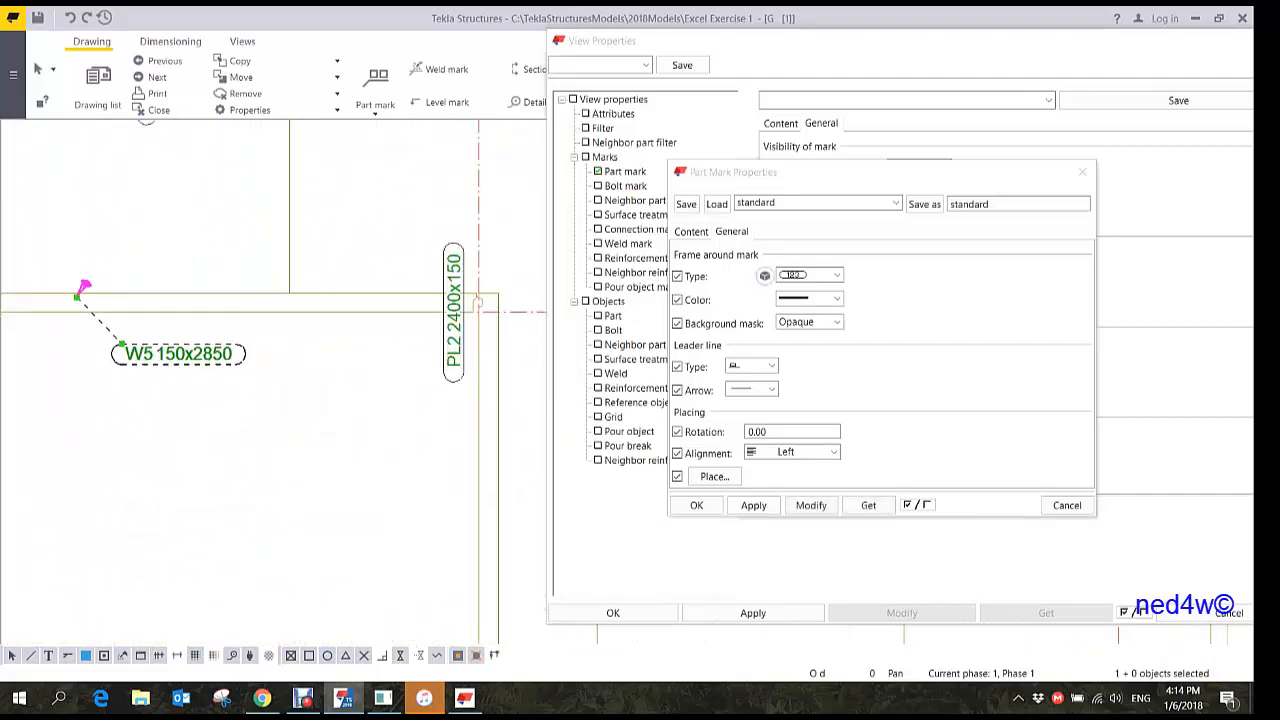
{"action": "key", "text": "Escape"}
{"action": "scroll", "coordinate": [270, 380], "scroll_direction": "down", "scroll_amount": 6}
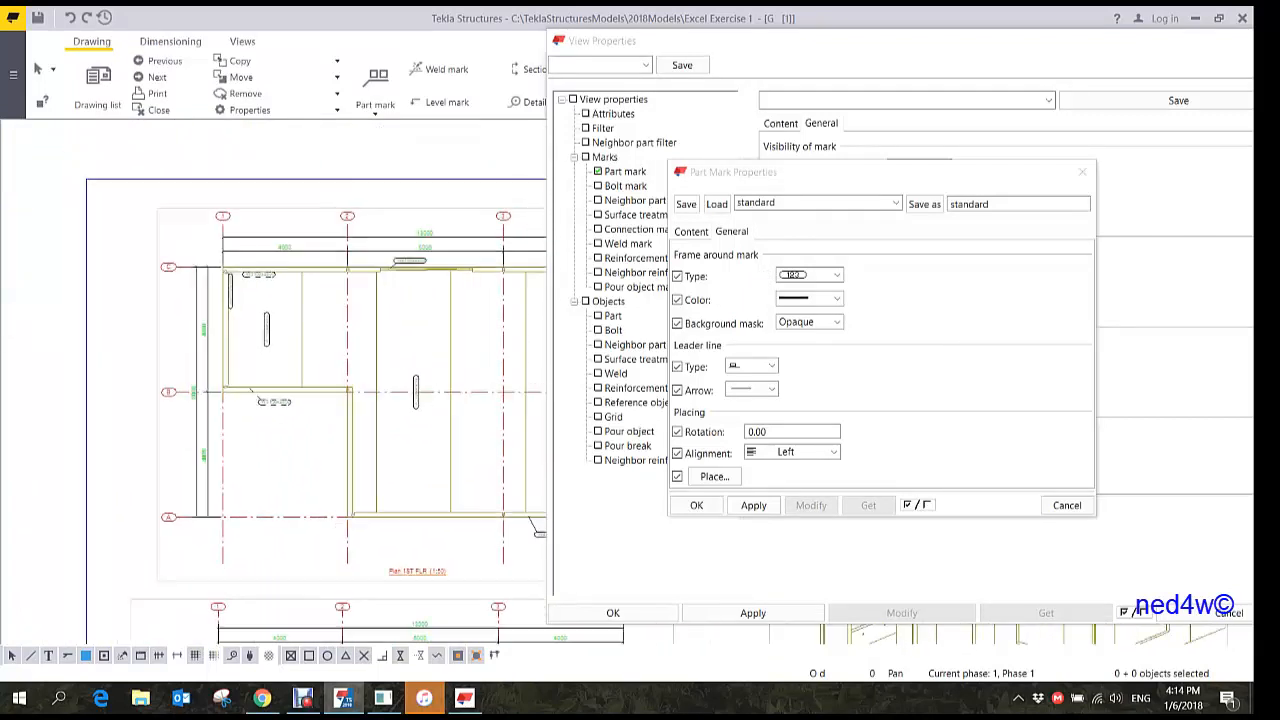
{"action": "scroll", "coordinate": [340, 440], "scroll_direction": "up", "scroll_amount": 1}
{"action": "mouse_move", "coordinate": [430, 446]}
{"action": "middle_mouse_down"}
{"action": "mouse_move", "coordinate": [298, 368]}
{"action": "mouse_move", "coordinate": [304, 301]}
{"action": "middle_mouse_up"}
{"action": "scroll", "coordinate": [304, 370], "scroll_direction": "down", "scroll_amount": 2}
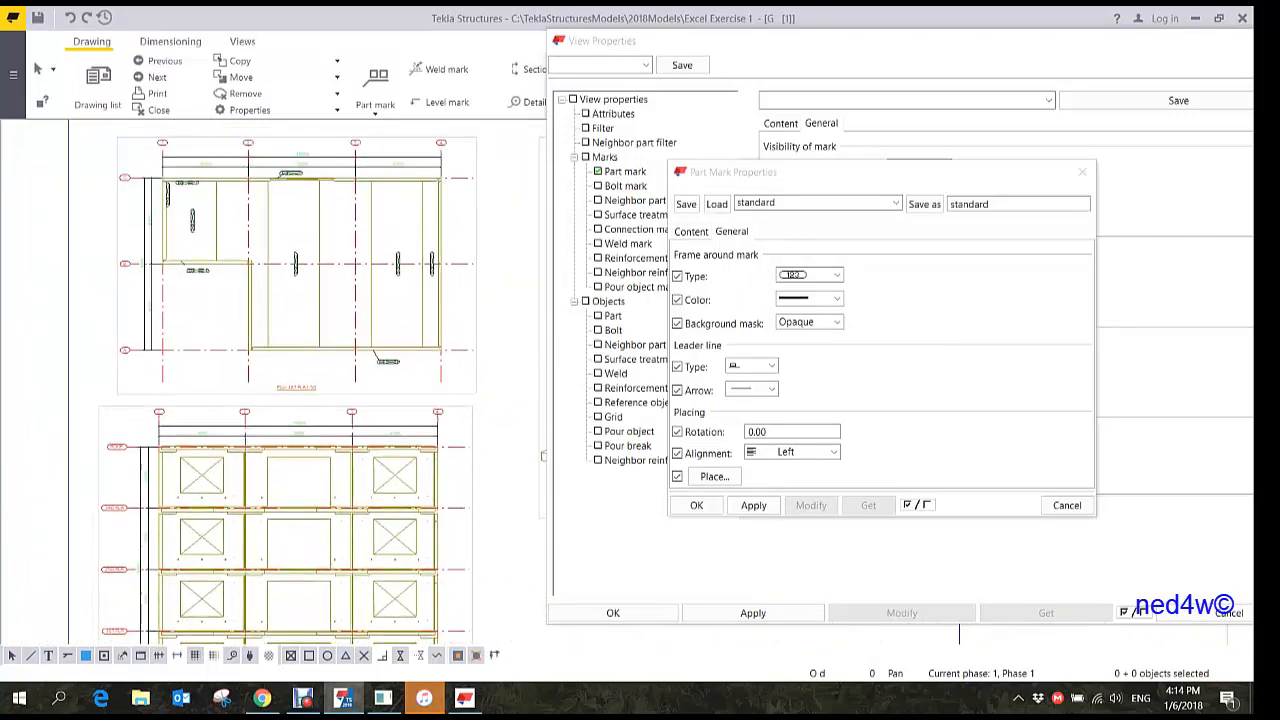
{"action": "scroll", "coordinate": [335, 398], "scroll_direction": "up", "scroll_amount": 1}
{"action": "middle_click_drag", "start_coordinate": [335, 398], "coordinate": [354, 348]}
{"action": "scroll", "coordinate": [330, 346], "scroll_direction": "down", "scroll_amount": 4}
{"action": "scroll", "coordinate": [320, 345], "scroll_direction": "up", "scroll_amount": 2}
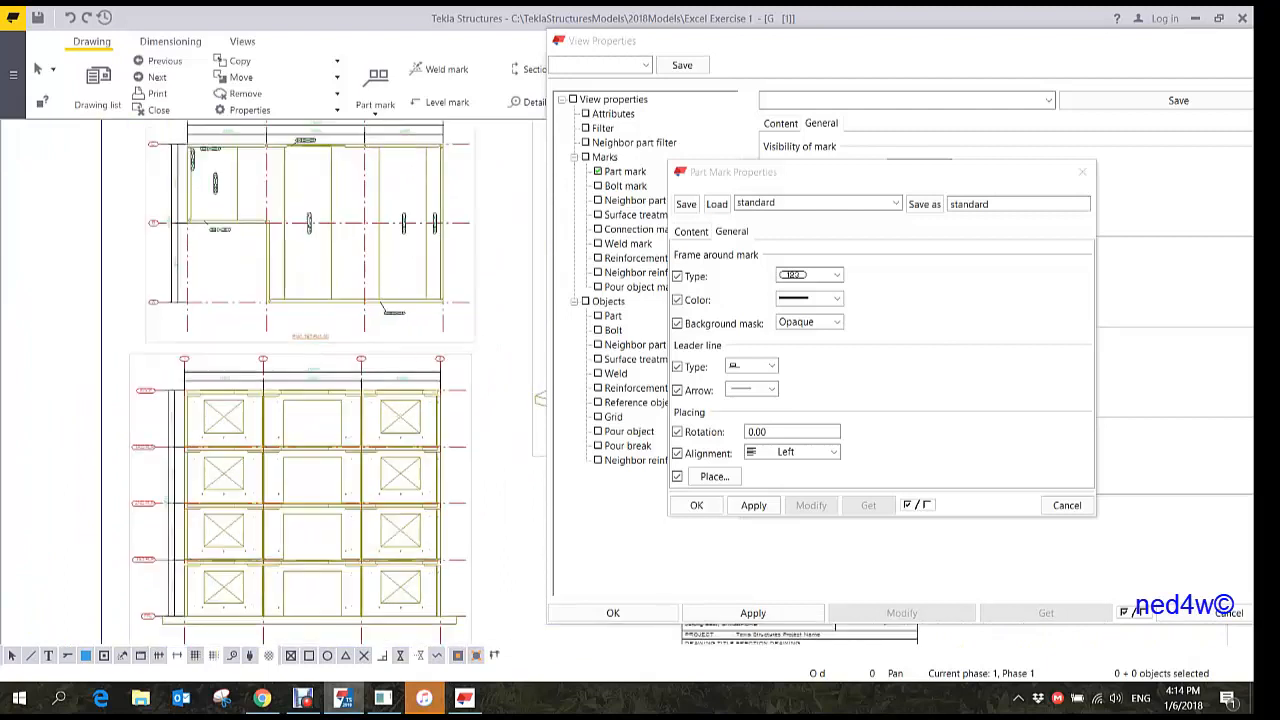
{"action": "middle_click_drag", "start_coordinate": [300, 400], "coordinate": [293, 318]}
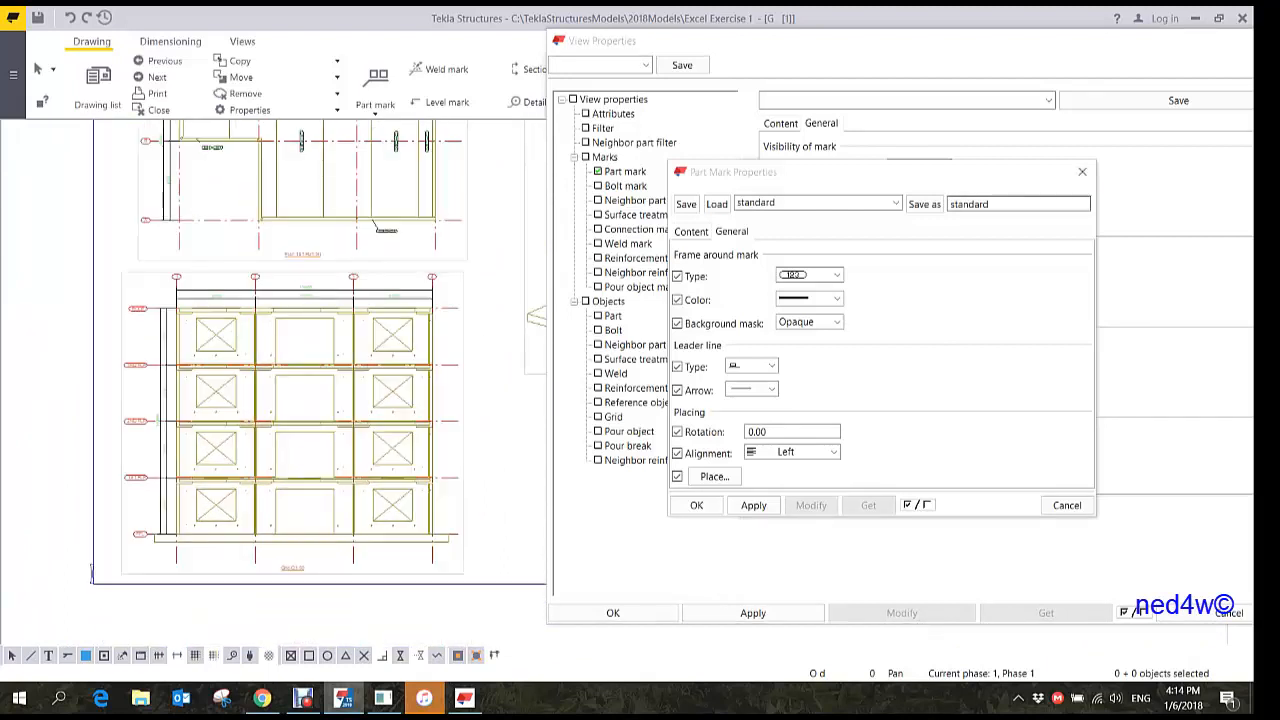
- Close the part mark properties and the view properties to clear the drawing area
{"action": "left_click", "coordinate": [1082, 172]}
{"action": "left_click_drag", "start_coordinate": [1010, 43], "coordinate": [857, 54]}
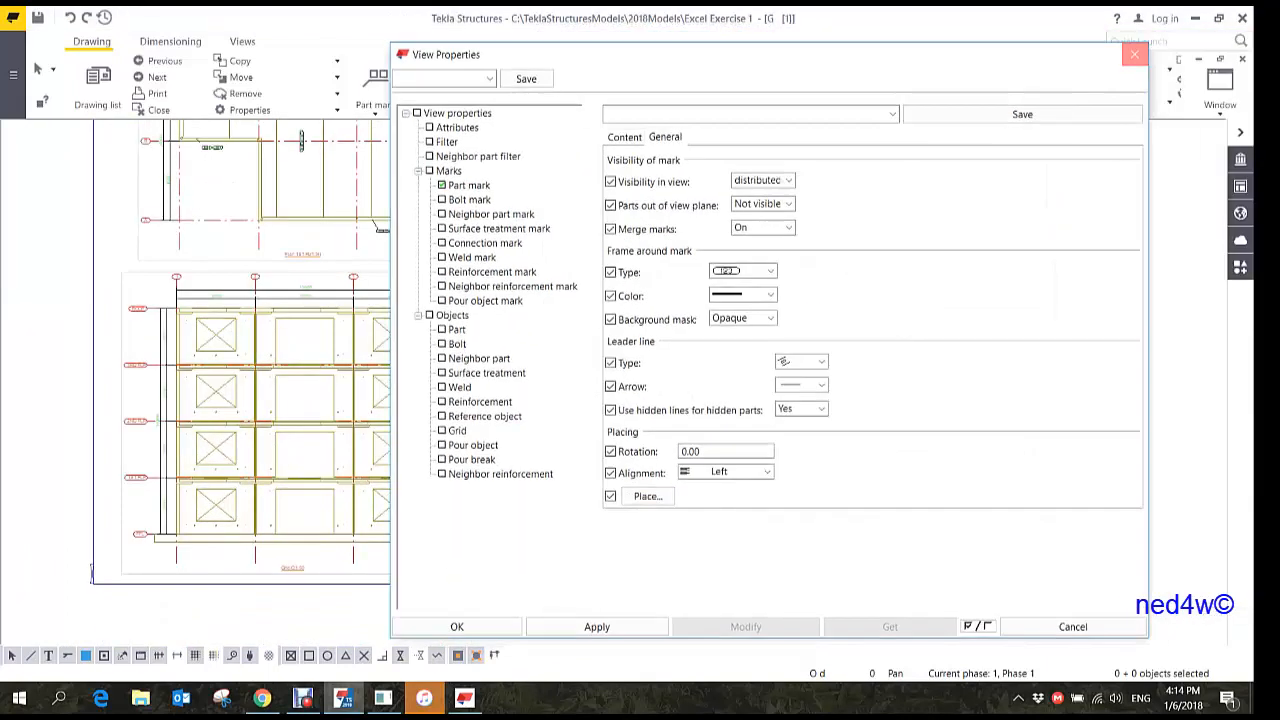
{"action": "left_click", "coordinate": [1135, 54]}
- Add part marks to all twelve wall panels of the Grid C elevation, from FFL up to the roof
{"action": "middle_click_drag", "start_coordinate": [296, 485], "coordinate": [690, 462]}
{"action": "scroll", "coordinate": [690, 462], "scroll_direction": "up", "scroll_amount": 1}
{"action": "scroll", "coordinate": [755, 450], "scroll_direction": "up", "scroll_amount": 2}
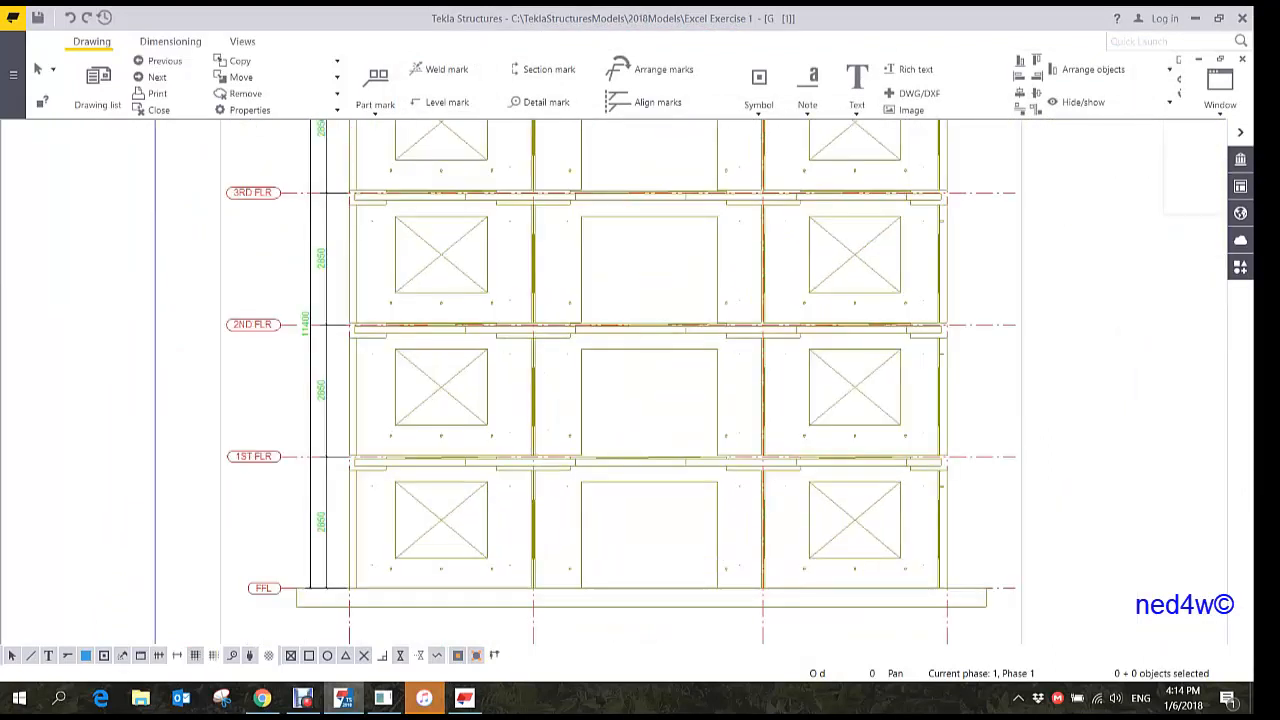
{"action": "left_click", "coordinate": [764, 276]}
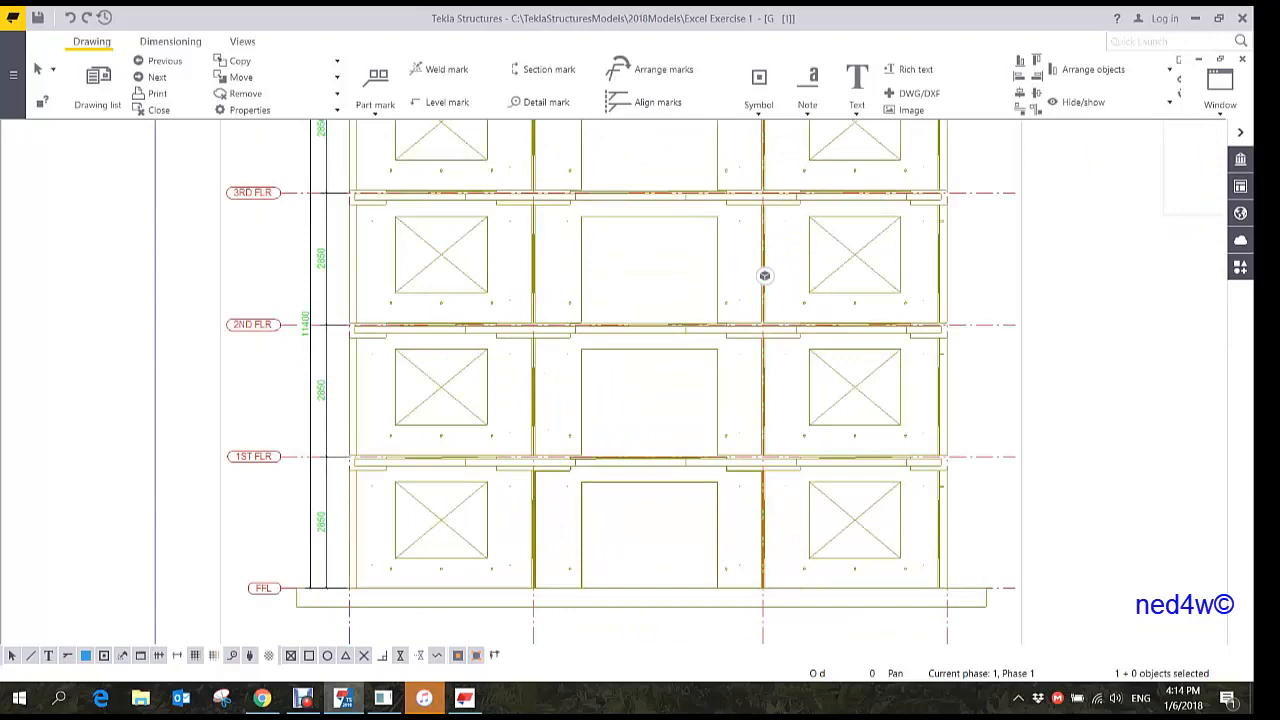
{"action": "left_click", "coordinate": [855, 520], "text": "ctrl"}
{"action": "left_click", "coordinate": [855, 387], "text": "ctrl"}
{"action": "left_click", "coordinate": [855, 255], "text": "ctrl"}
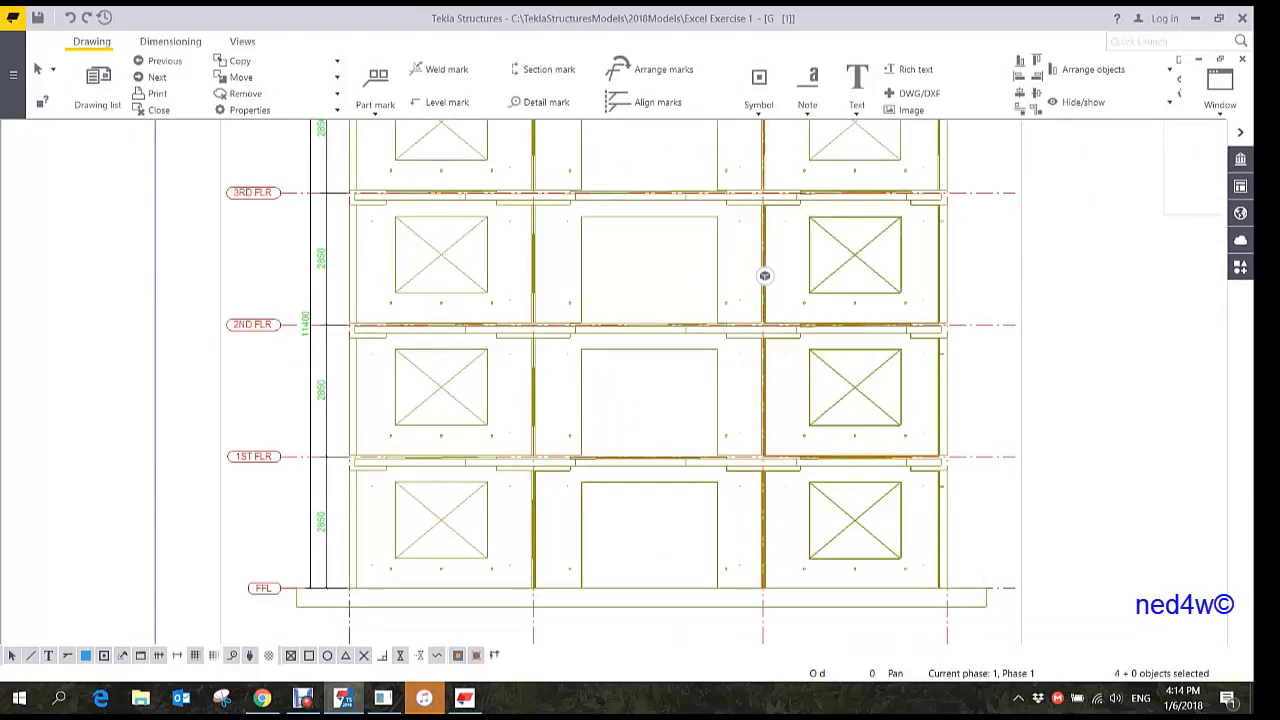
{"action": "left_click", "coordinate": [717, 255], "text": "ctrl"}
{"action": "left_click", "coordinate": [441, 255], "text": "ctrl"}
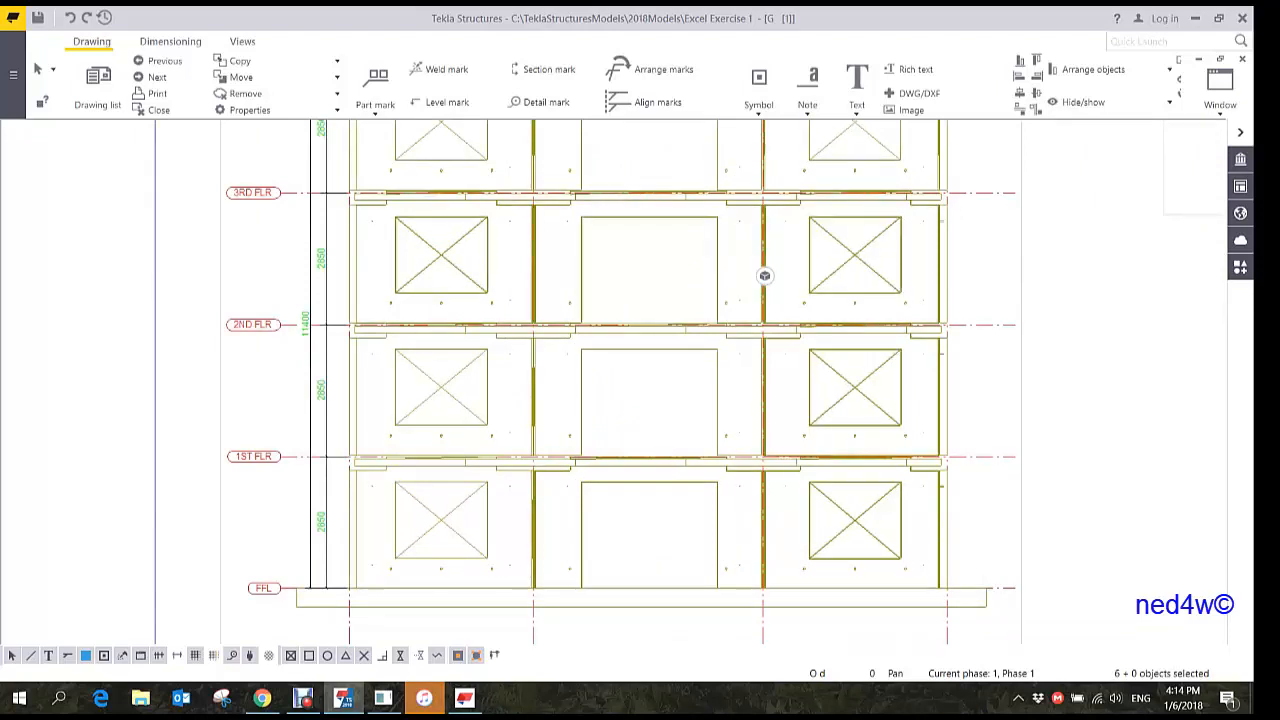
{"action": "left_click", "coordinate": [441, 387], "text": "ctrl"}
{"action": "left_click", "coordinate": [441, 520], "text": "ctrl"}
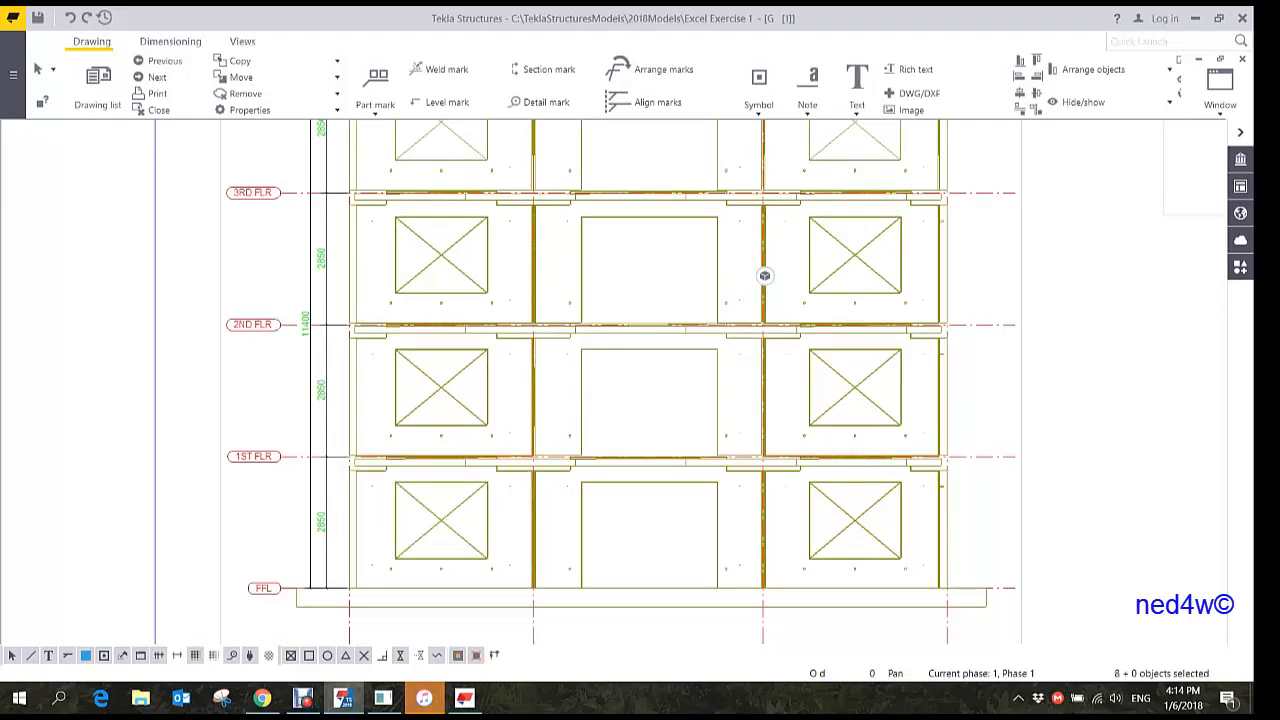
{"action": "left_click", "coordinate": [582, 394], "text": "ctrl"}
{"action": "middle_click_drag", "start_coordinate": [600, 390], "coordinate": [621, 595]}
{"action": "left_click", "coordinate": [876, 327], "text": "ctrl"}
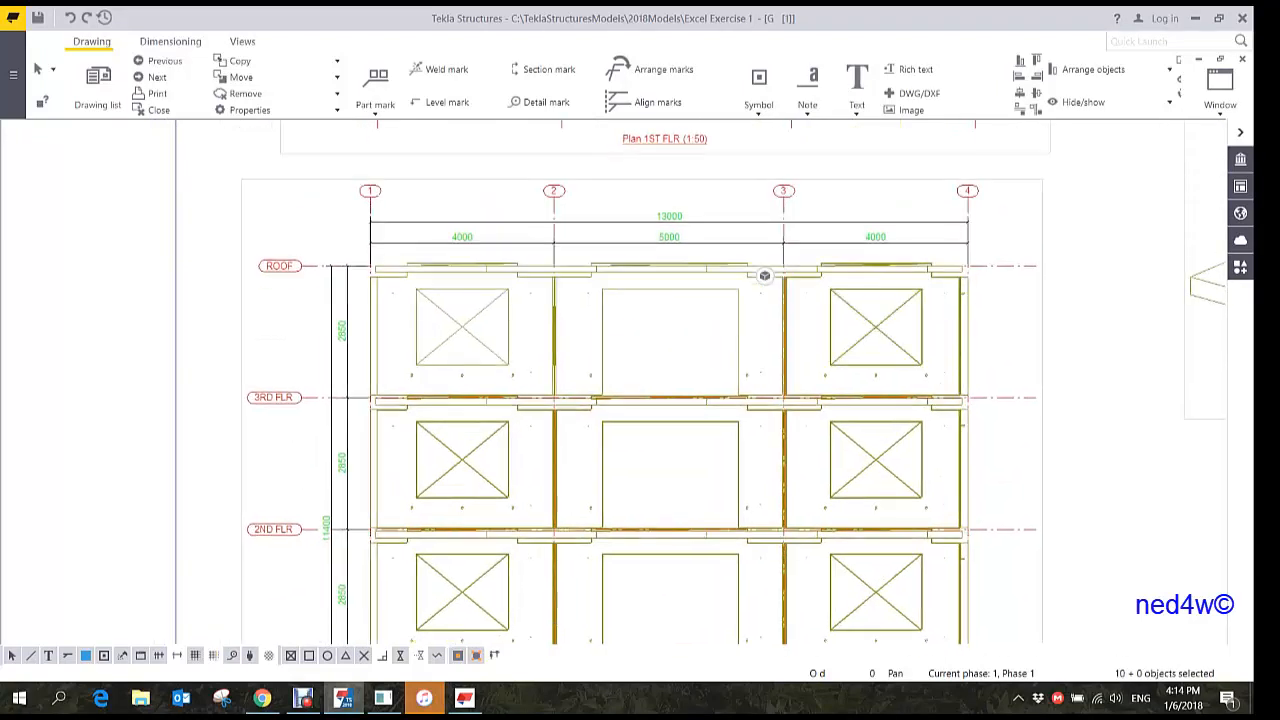
{"action": "left_click", "coordinate": [764, 275], "text": "ctrl"}
{"action": "left_click", "coordinate": [462, 340], "text": "ctrl"}
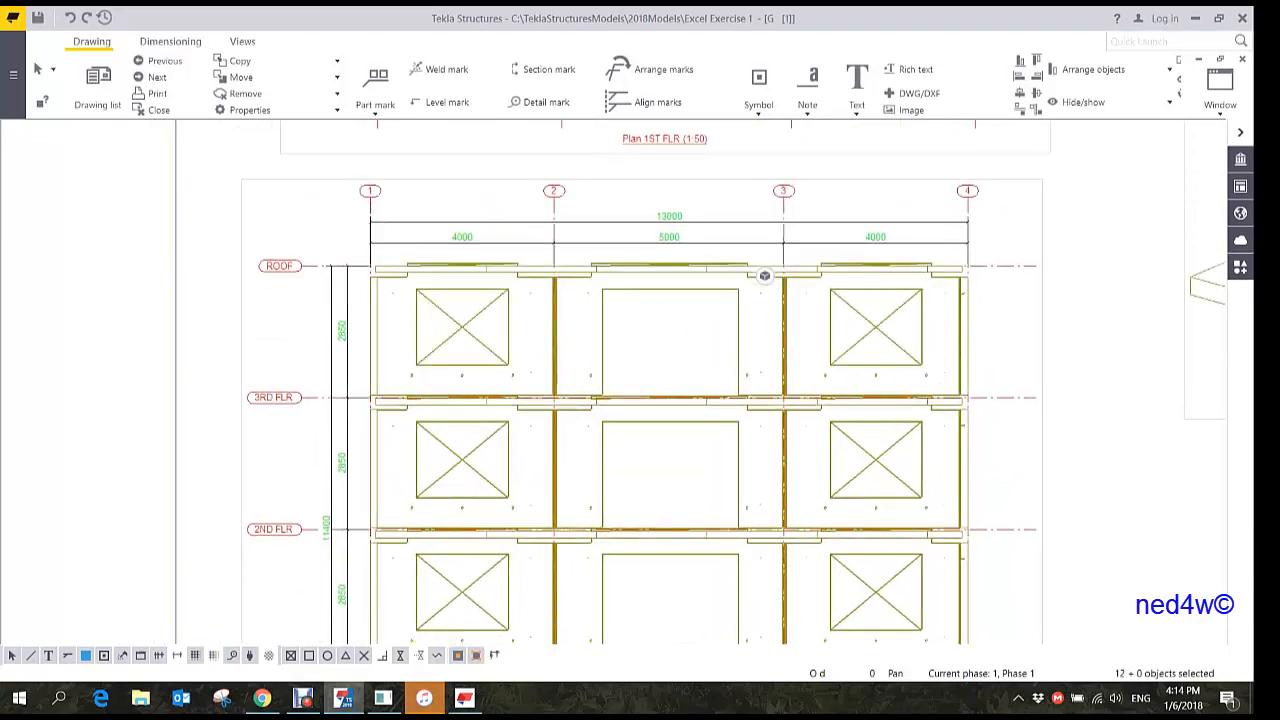
{"action": "right_click", "coordinate": [481, 344]}
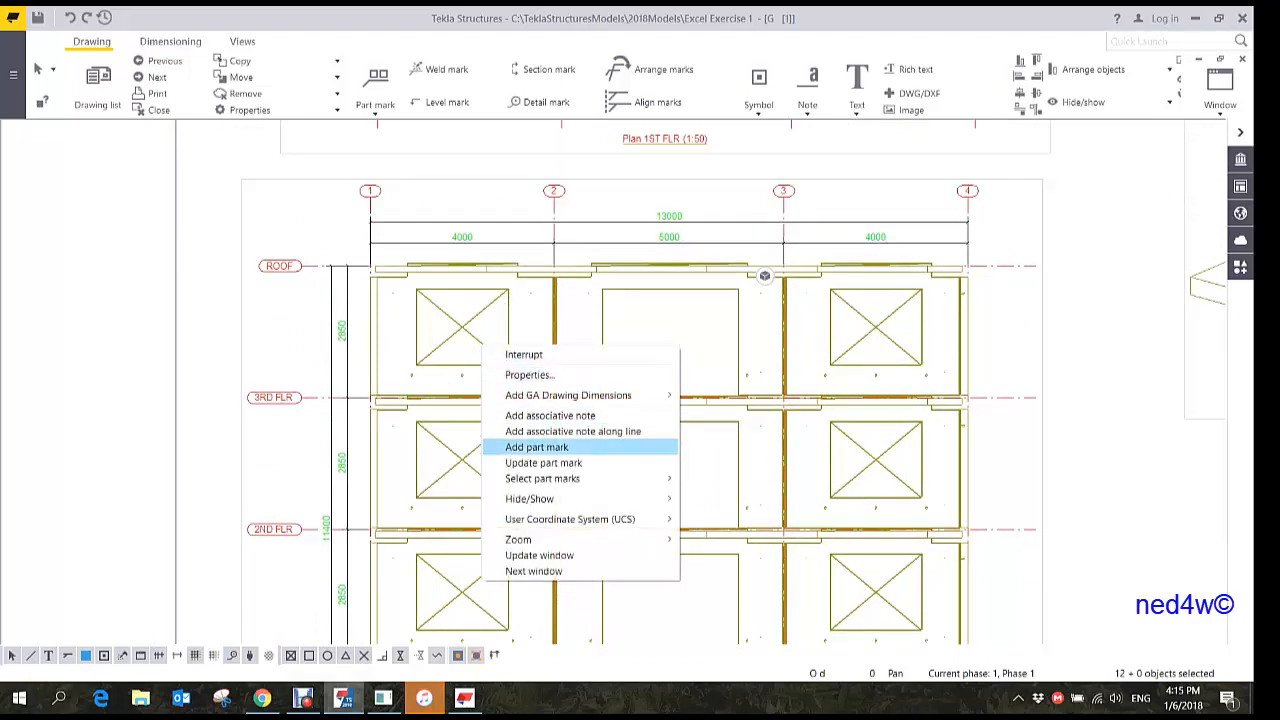
{"action": "left_click", "coordinate": [537, 447]}
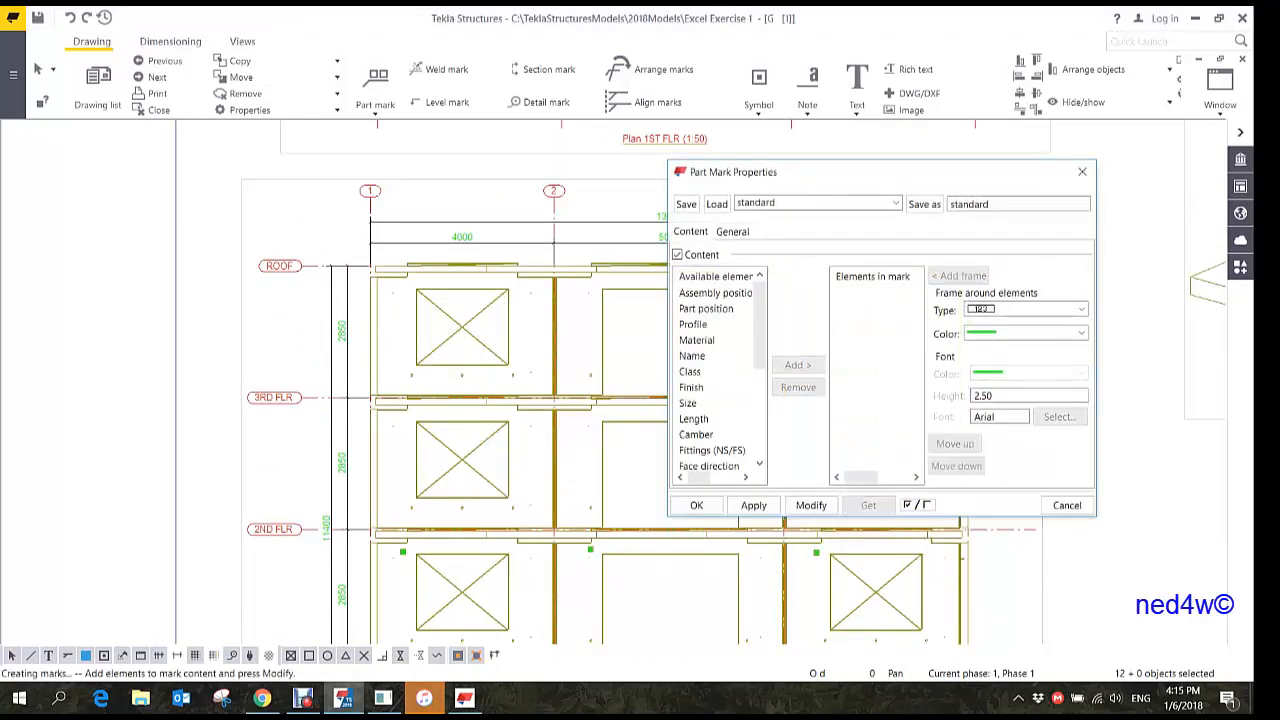
- Fill the new marks with assembly position and profile, using 2.00 text height and no frame around the elements
{"action": "double_click", "coordinate": [714, 293]}
{"action": "left_click", "coordinate": [700, 324]}
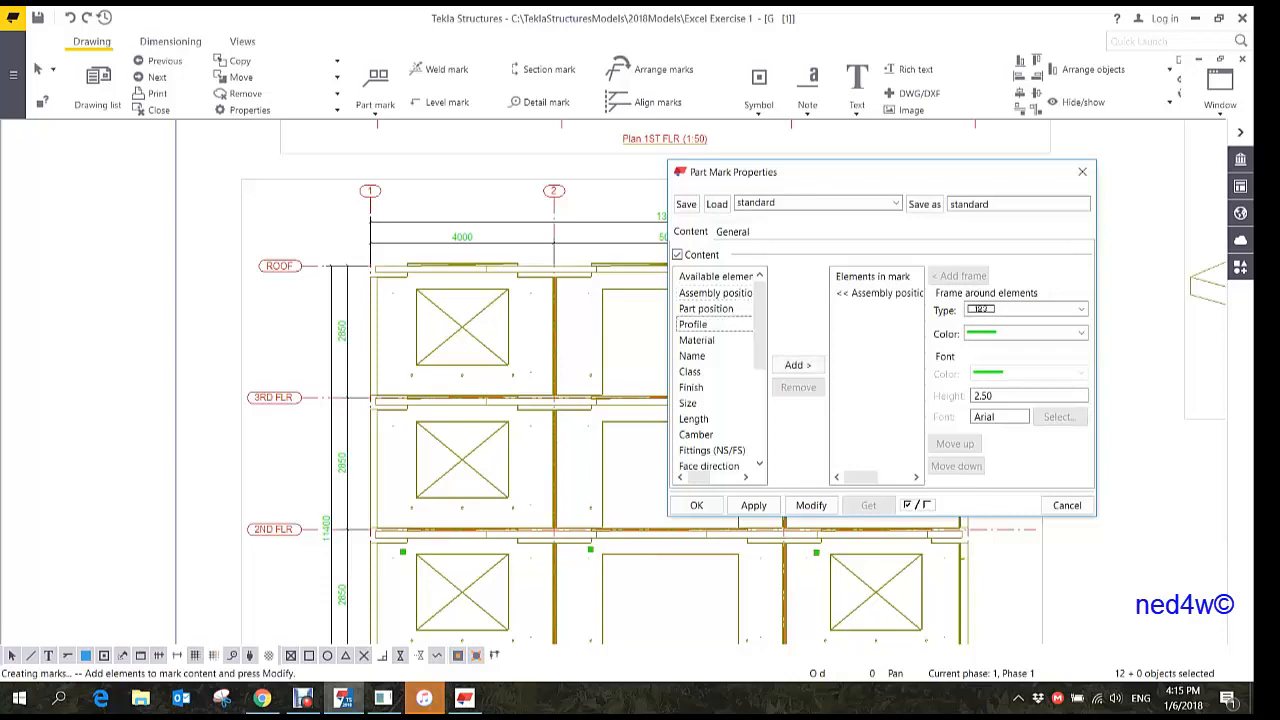
{"action": "left_click_drag", "start_coordinate": [878, 293], "coordinate": [878, 309]}
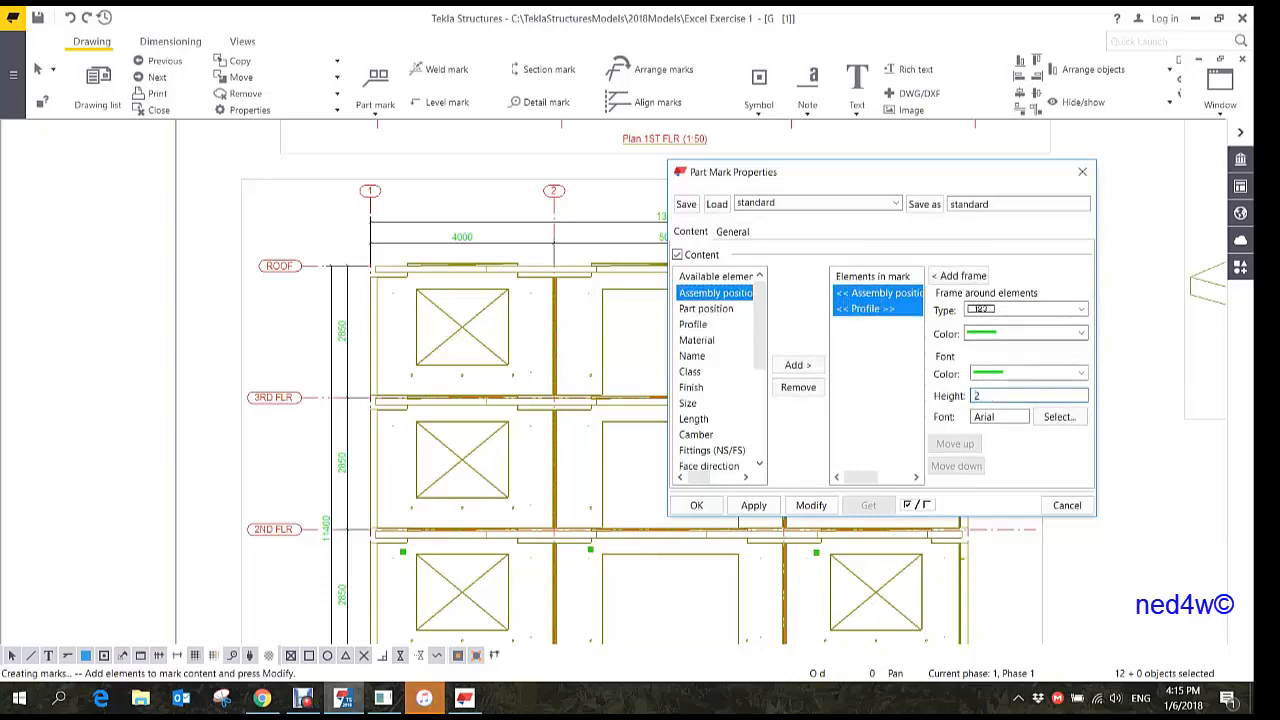
{"action": "left_click", "coordinate": [1080, 309]}
{"action": "left_click", "coordinate": [980, 323]}
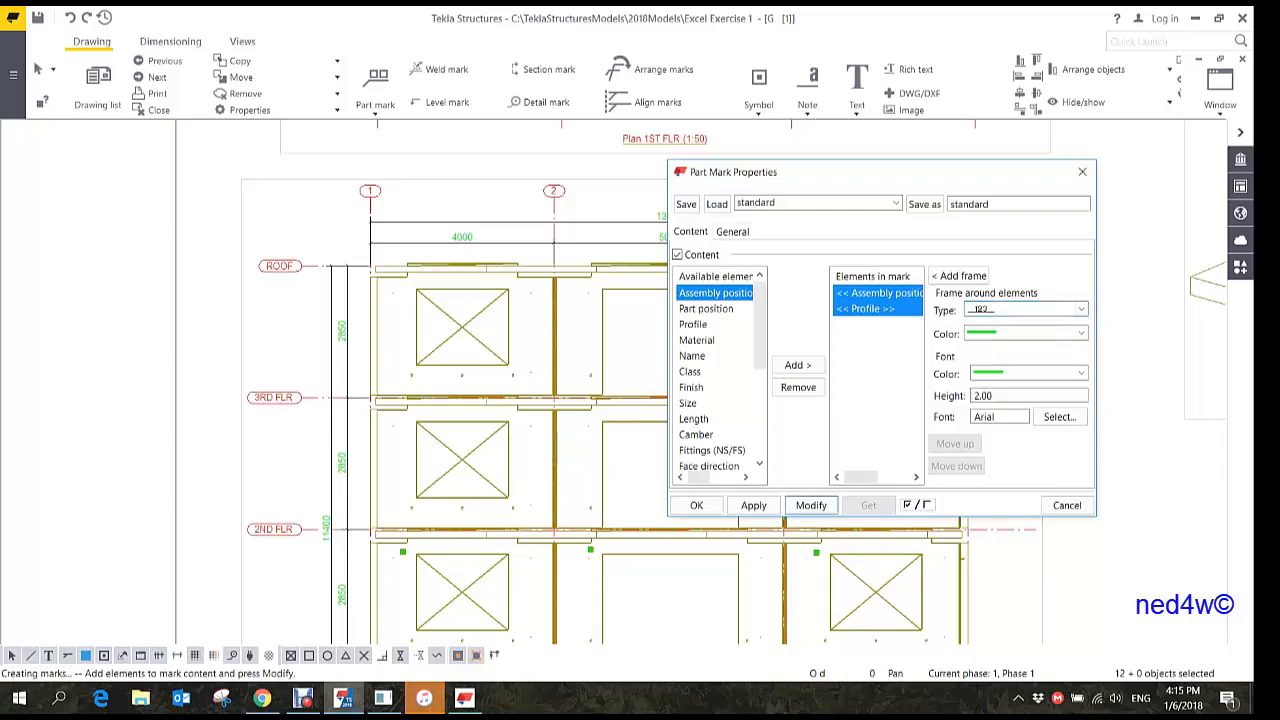
{"action": "left_click", "coordinate": [811, 505]}
{"action": "left_click", "coordinate": [697, 505]}
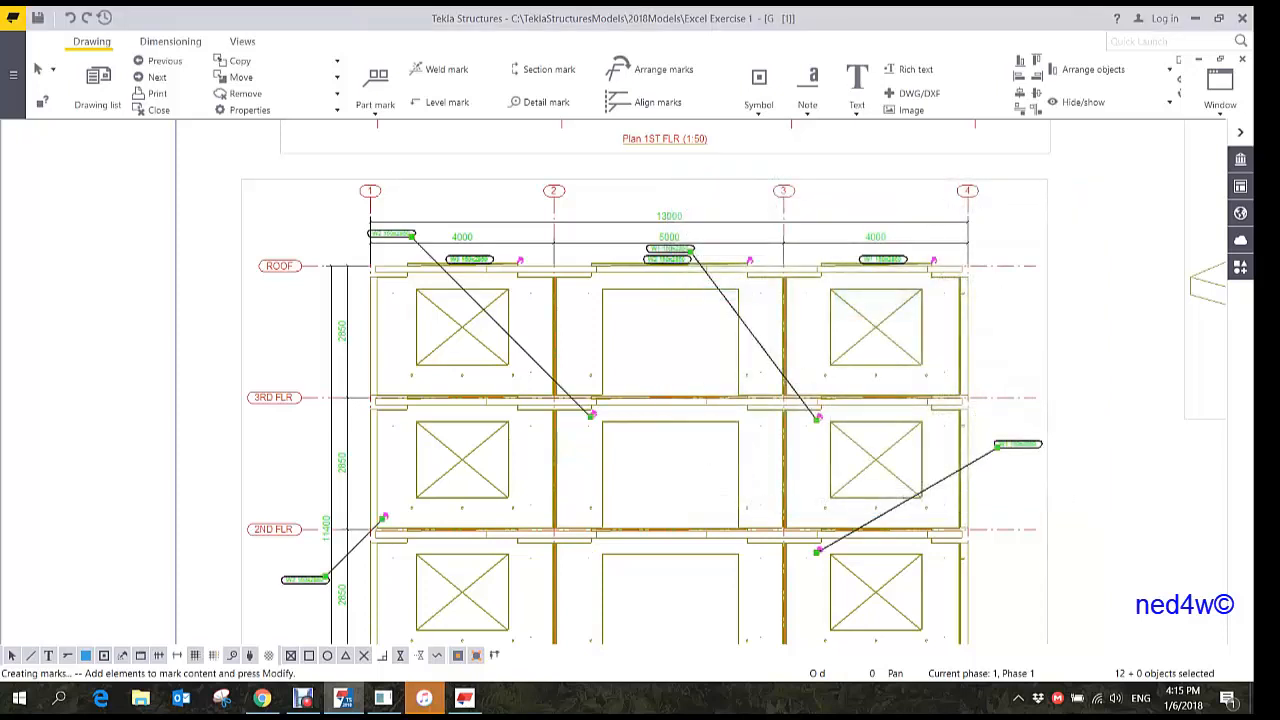
- Examine the new part marks and their leader lines in the Grid C elevation, including the W1 mark at its base
{"action": "middle_click_drag", "start_coordinate": [662, 473], "coordinate": [568, 376]}
{"action": "scroll", "coordinate": [568, 376], "scroll_direction": "down", "scroll_amount": 2}
{"action": "left_click", "coordinate": [574, 578]}
{"action": "middle_click_drag", "start_coordinate": [574, 580], "coordinate": [622, 485]}
{"action": "scroll", "coordinate": [622, 485], "scroll_direction": "up", "scroll_amount": 8}
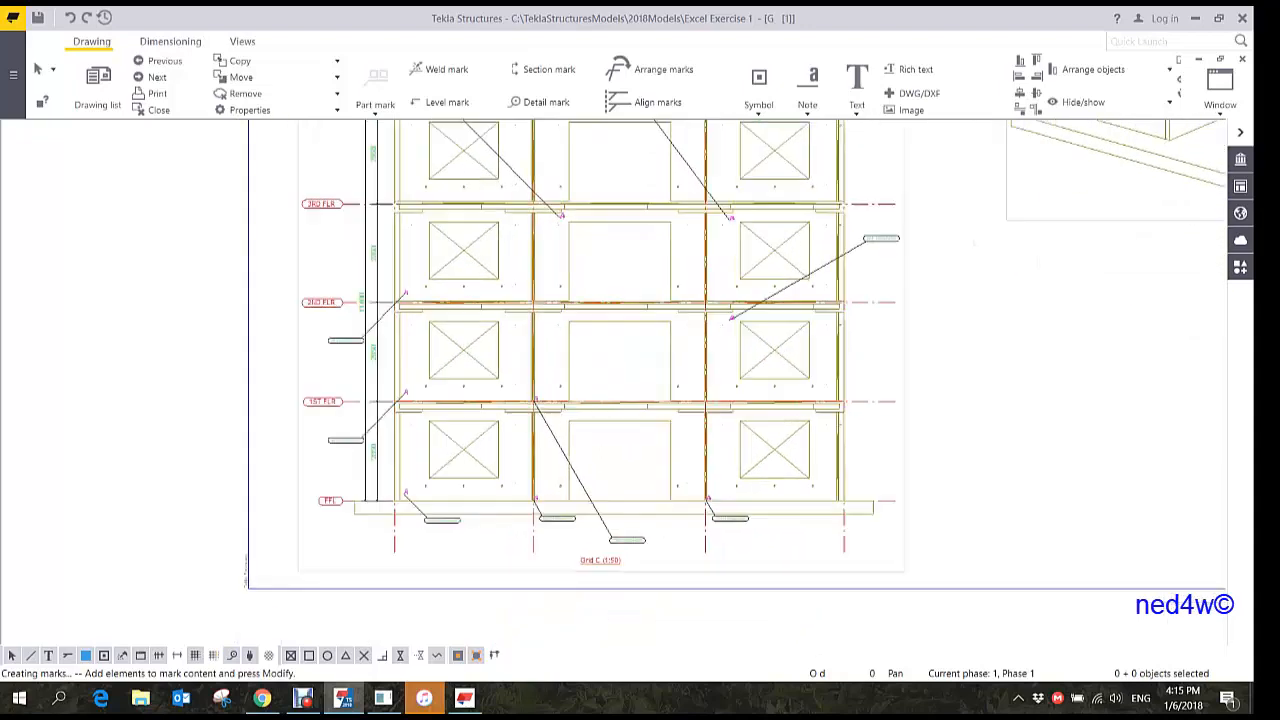
{"action": "scroll", "coordinate": [810, 545], "scroll_direction": "up", "scroll_amount": 5}
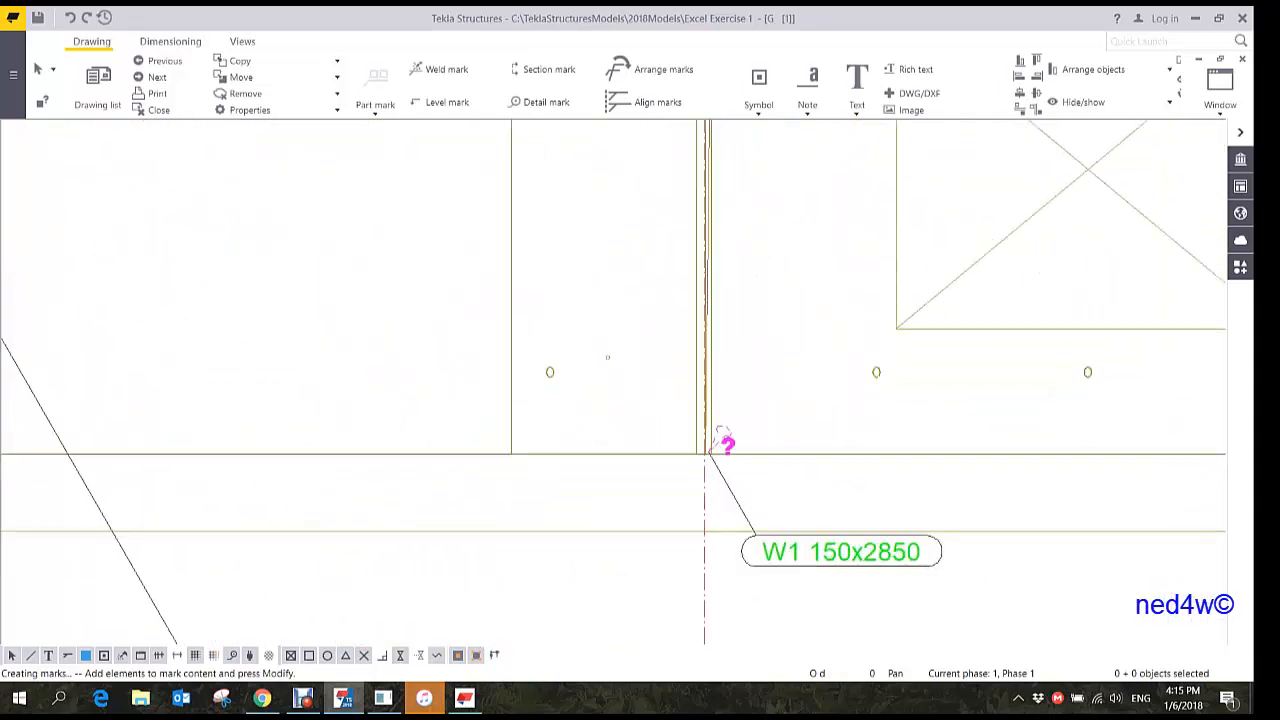
{"action": "scroll", "coordinate": [810, 545], "scroll_direction": "down", "scroll_amount": 6}
{"action": "scroll", "coordinate": [823, 549], "scroll_direction": "down", "scroll_amount": 4}
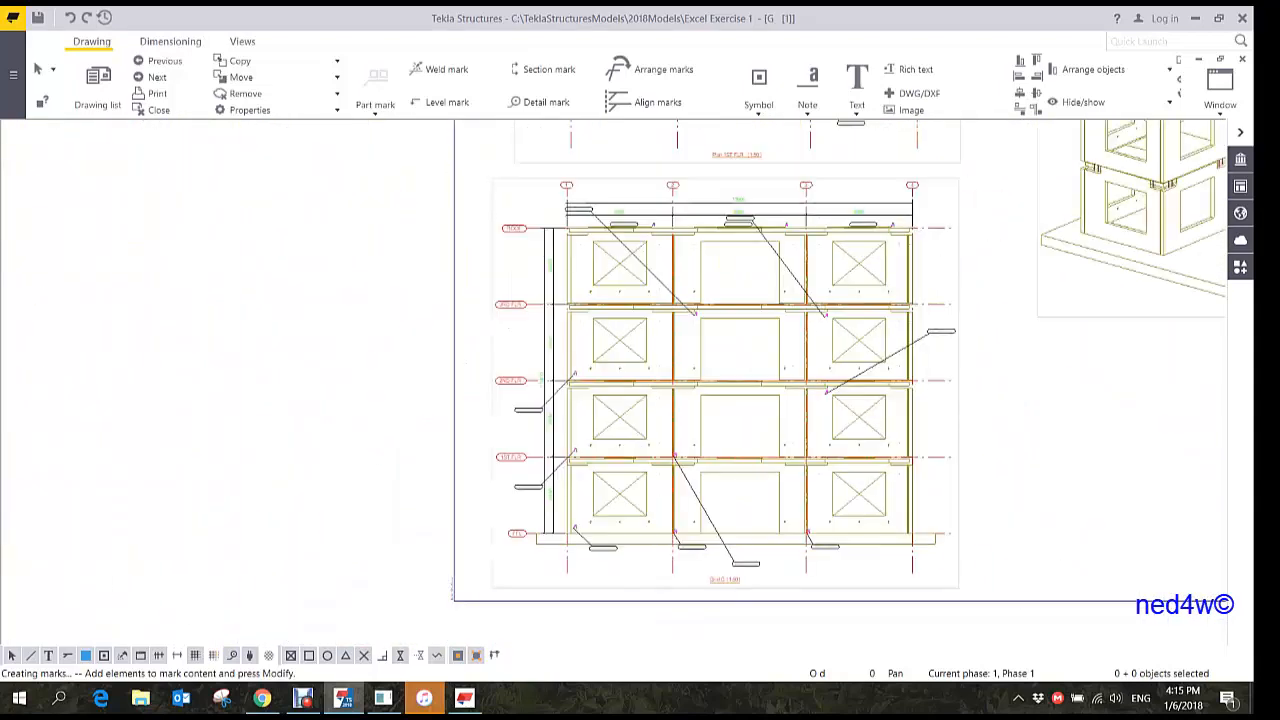
- Apply the leader type without a leader line to ten part marks of the Grid C elevation, including all those with long leaders
{"action": "left_click", "coordinate": [746, 564], "text": "ctrl"}
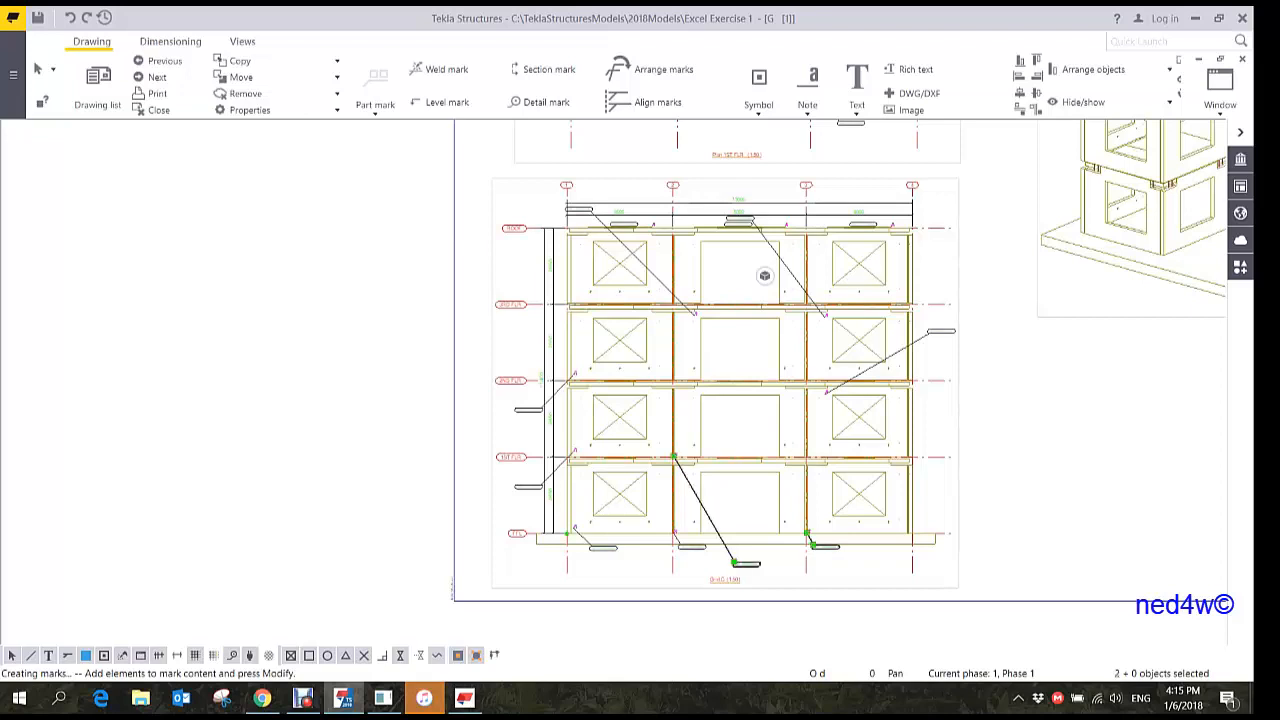
{"action": "left_click", "coordinate": [692, 547], "text": "ctrl"}
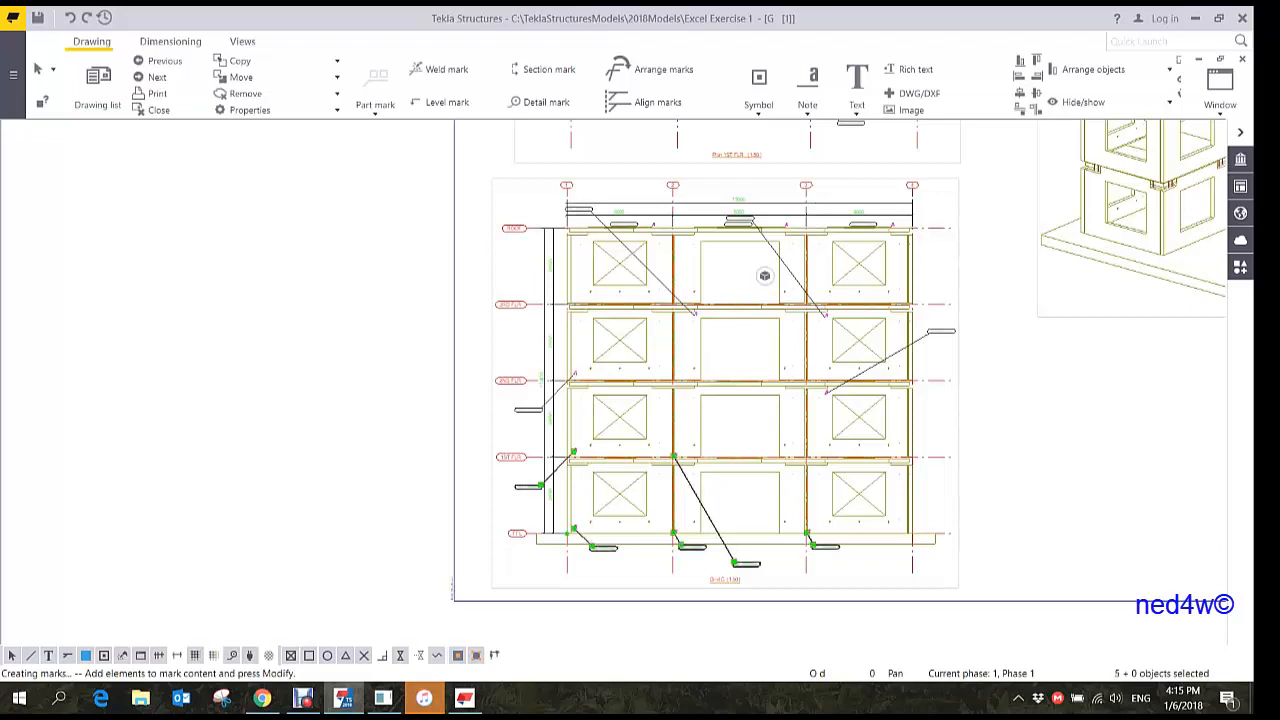
{"action": "left_click", "coordinate": [580, 210], "text": "ctrl"}
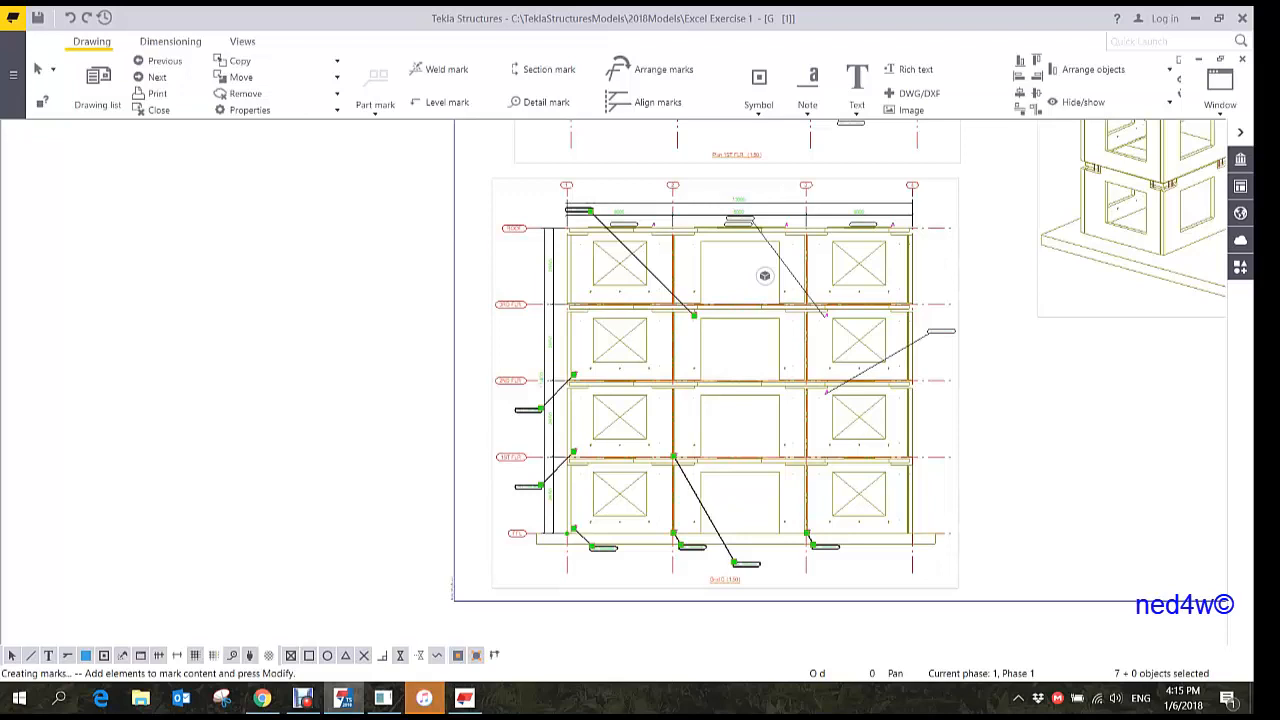
{"action": "left_click", "coordinate": [740, 218], "text": "ctrl"}
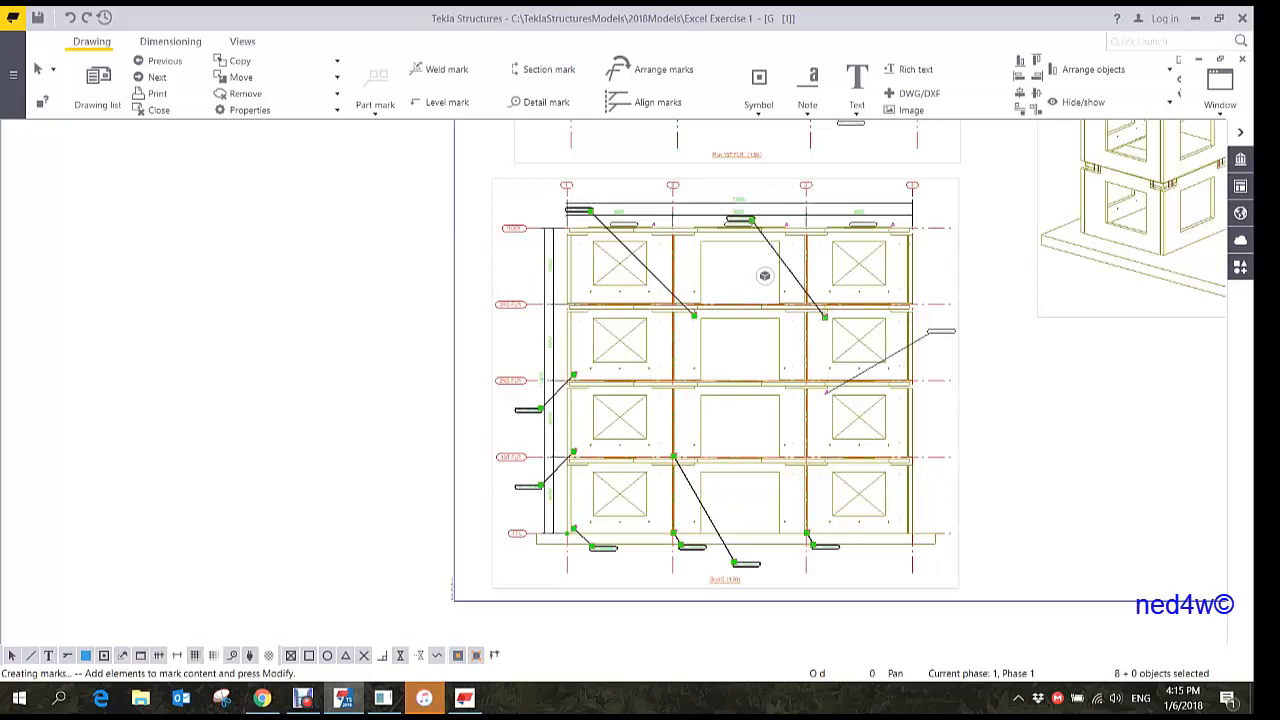
{"action": "double_click", "coordinate": [941, 331], "text": "ctrl"}
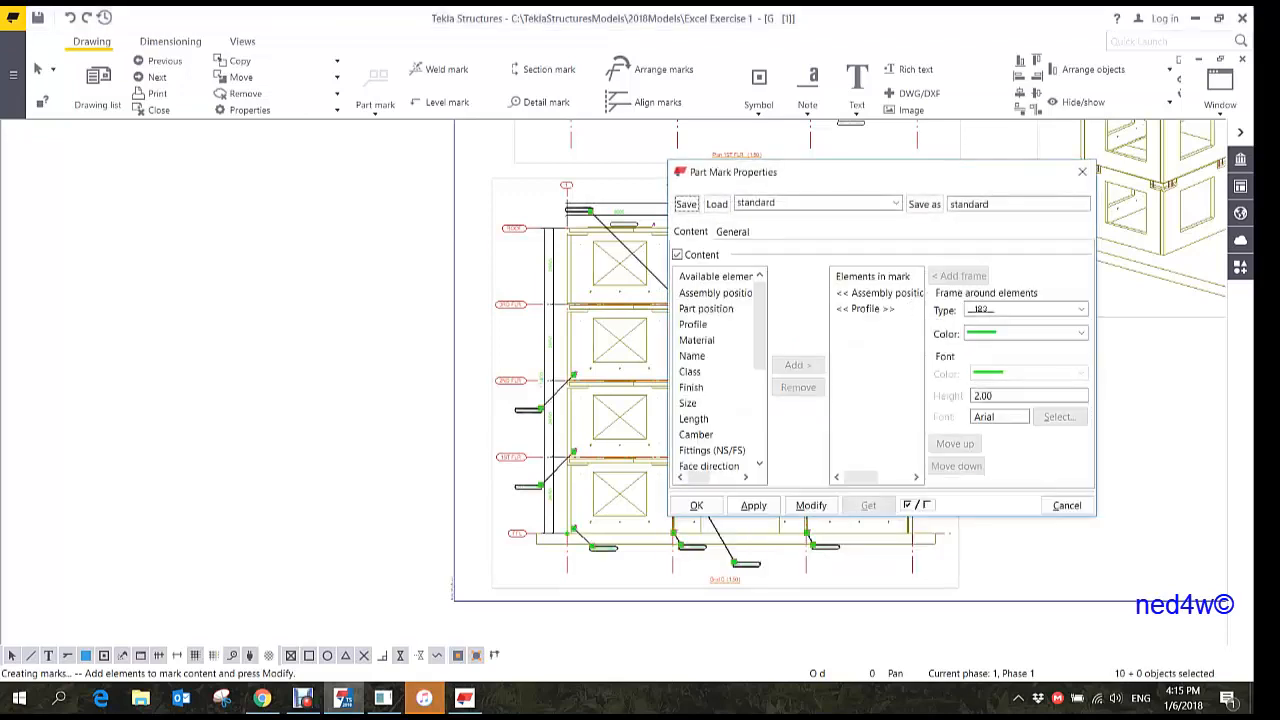
{"action": "left_click", "coordinate": [732, 232]}
{"action": "left_click", "coordinate": [772, 366]}
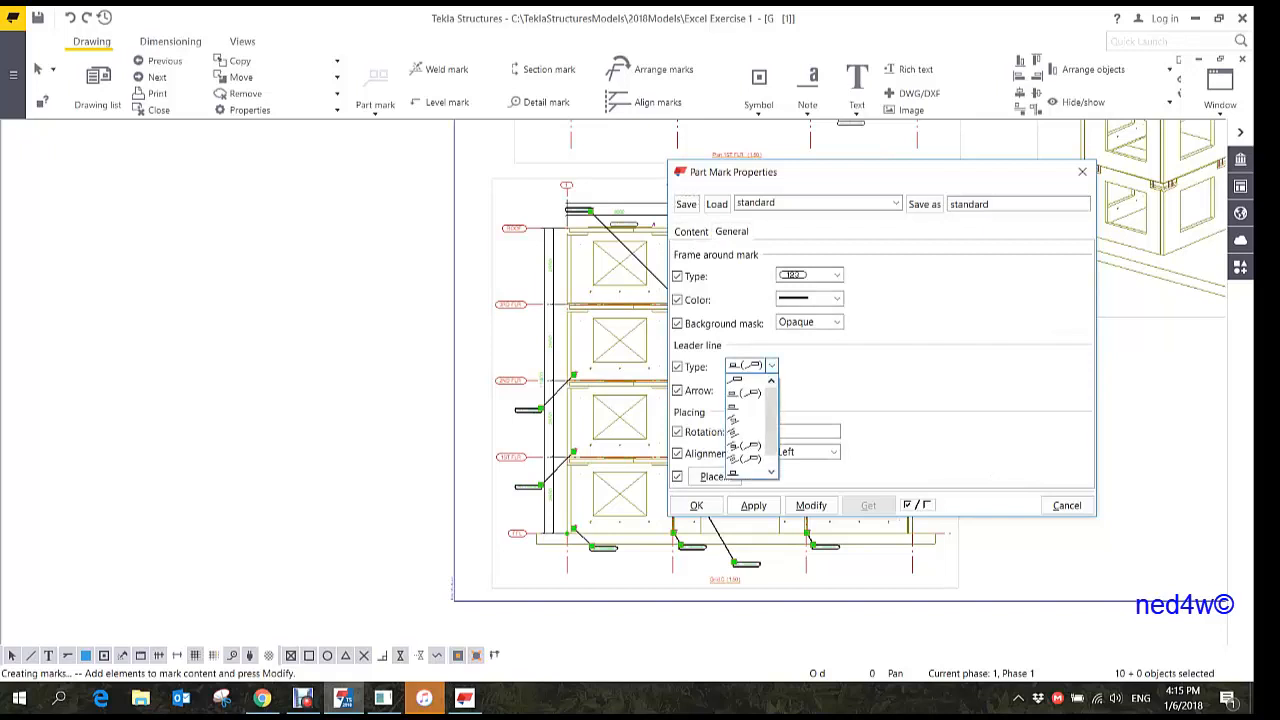
{"action": "left_click", "coordinate": [746, 434]}
{"action": "left_click_drag", "start_coordinate": [820, 172], "coordinate": [1035, 159]}
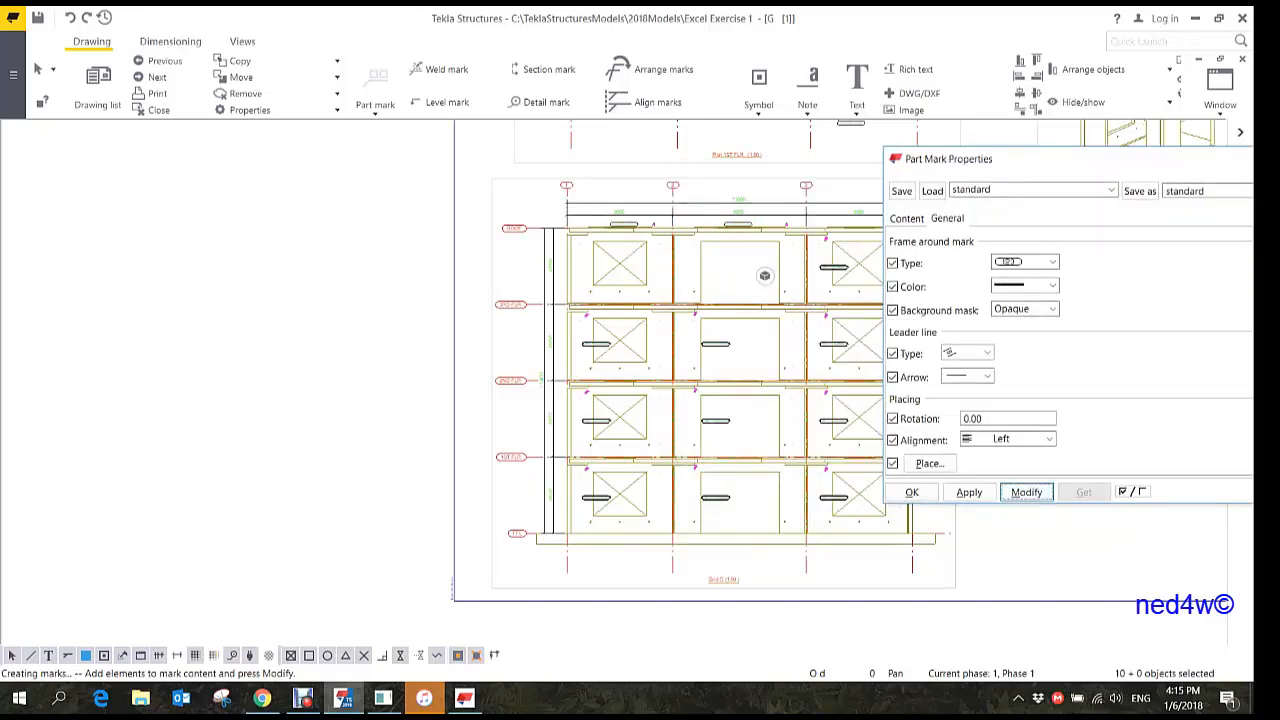
{"action": "left_click", "coordinate": [1026, 492]}
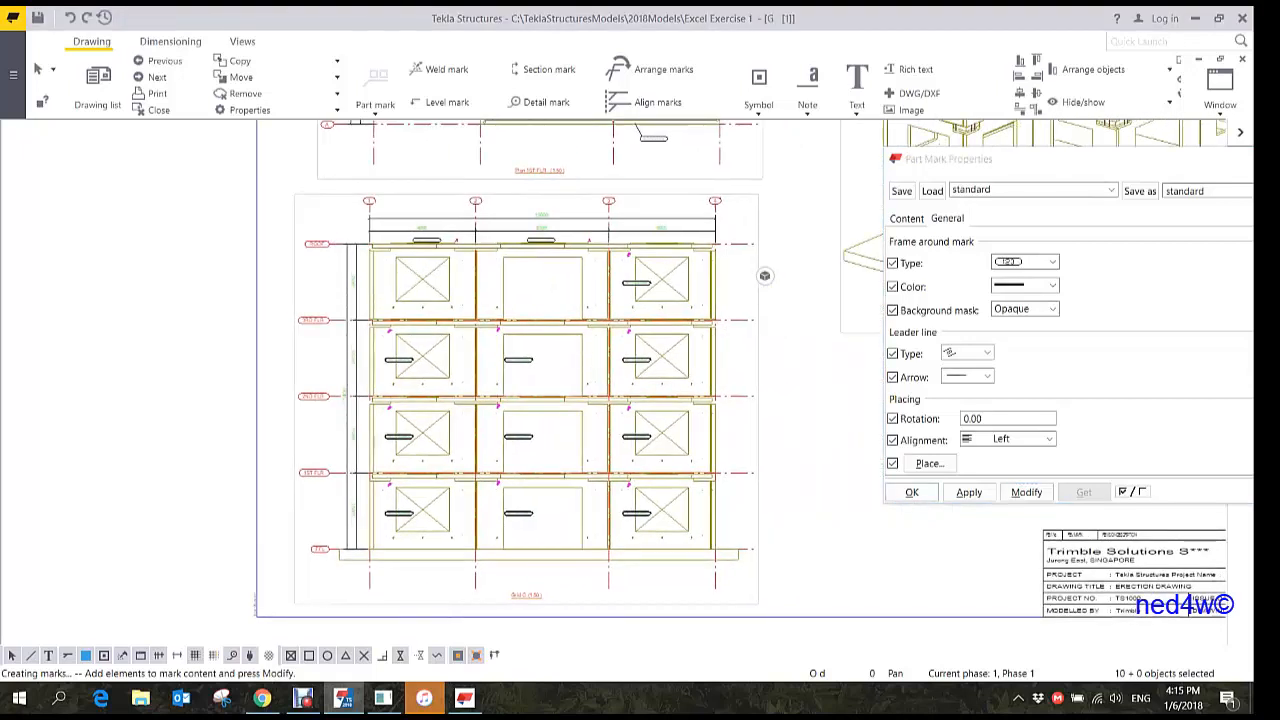
{"action": "left_click", "coordinate": [911, 492]}
{"action": "left_click", "coordinate": [805, 470]}
- Check the placement of the W1, W2 and W3 marks on the panels of the Grid C elevation
{"action": "scroll", "coordinate": [636, 456], "scroll_direction": "up", "scroll_amount": 12}
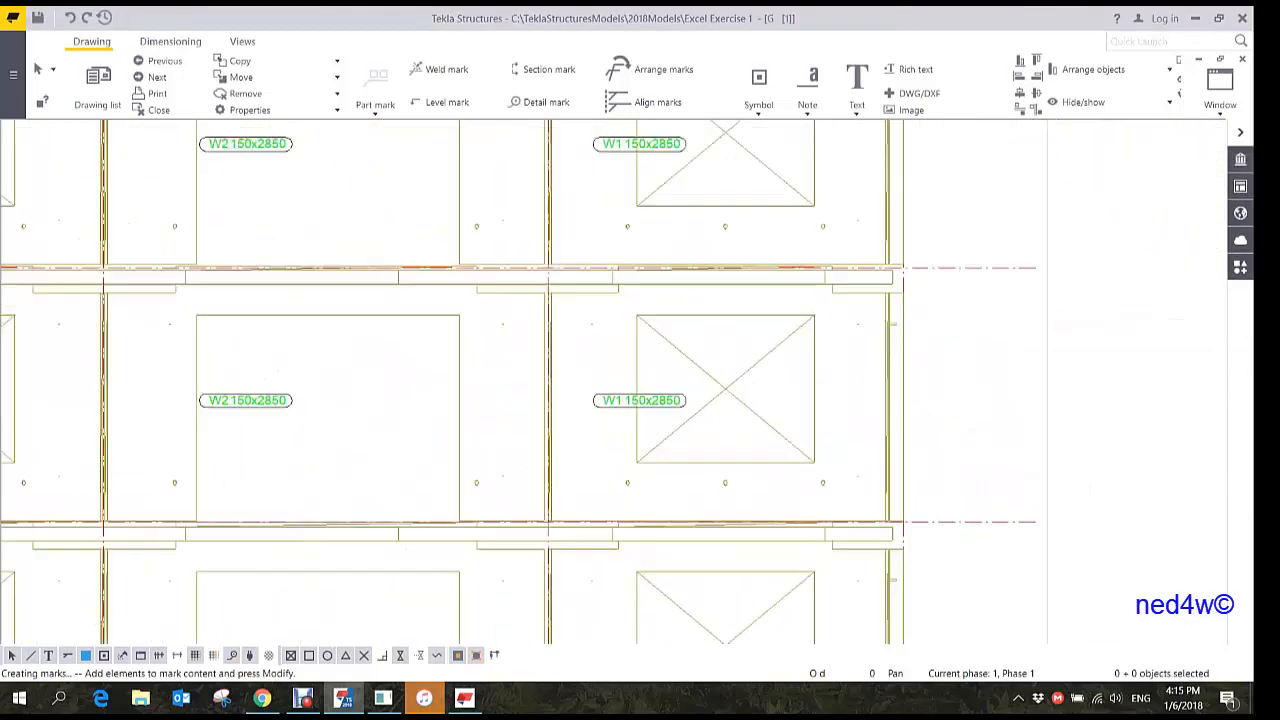
{"action": "scroll", "coordinate": [672, 442], "scroll_direction": "down", "scroll_amount": 4}
{"action": "scroll", "coordinate": [448, 512], "scroll_direction": "down", "scroll_amount": 6}
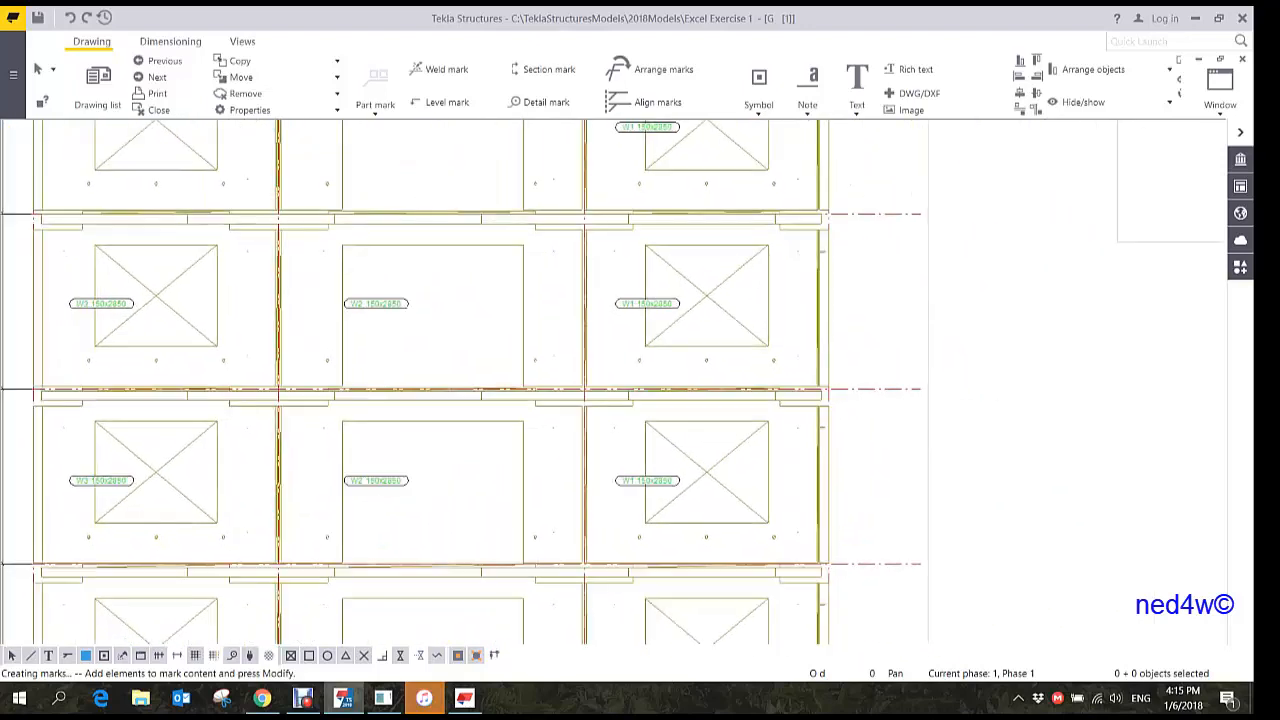
{"action": "middle_click_drag", "start_coordinate": [448, 512], "coordinate": [424, 504]}
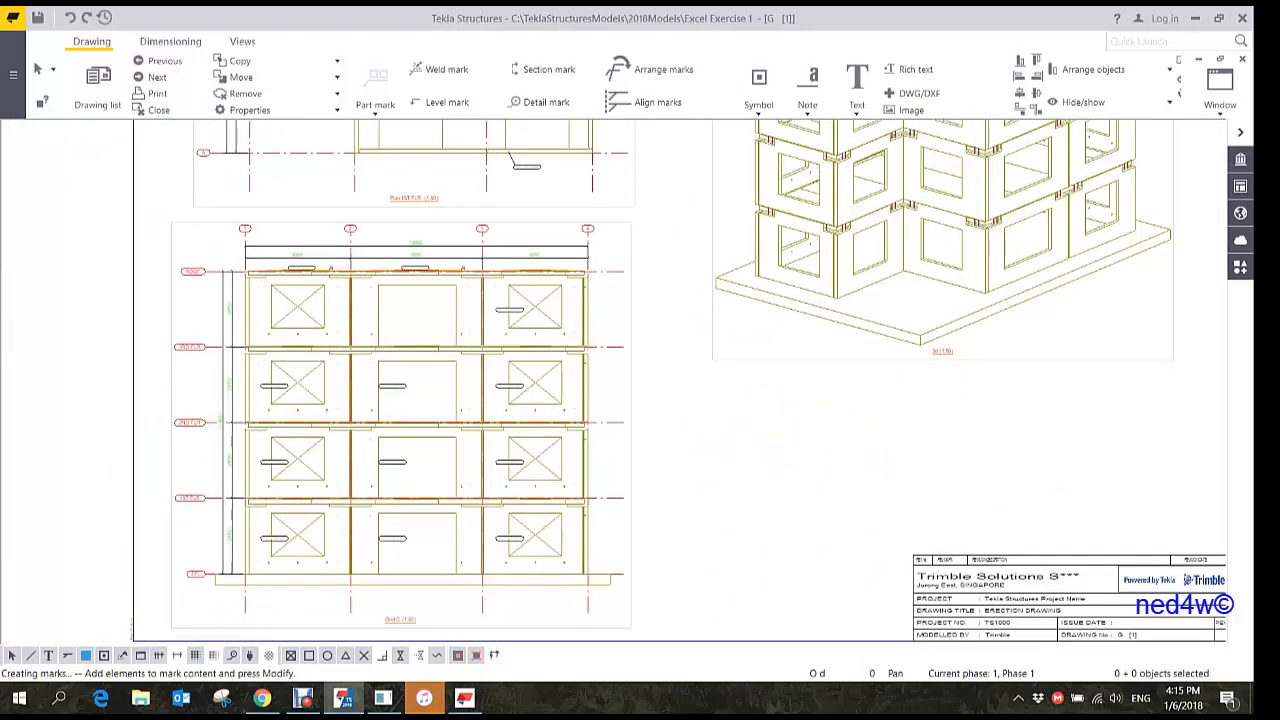
{"action": "scroll", "coordinate": [627, 497], "scroll_direction": "down", "scroll_amount": 2}
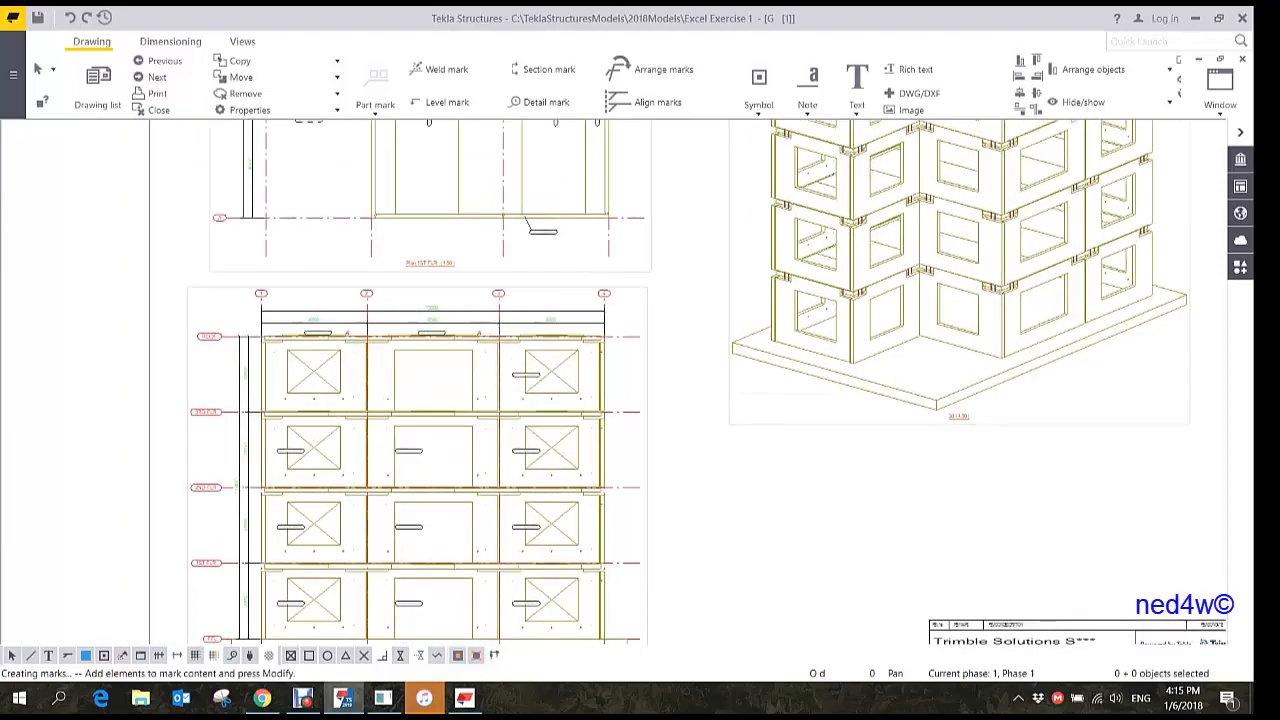
- Examine the wall panels and slab joints along the outer edge of the Grid C elevation's lower storeys
{"action": "scroll", "coordinate": [587, 498], "scroll_direction": "up", "scroll_amount": 5}
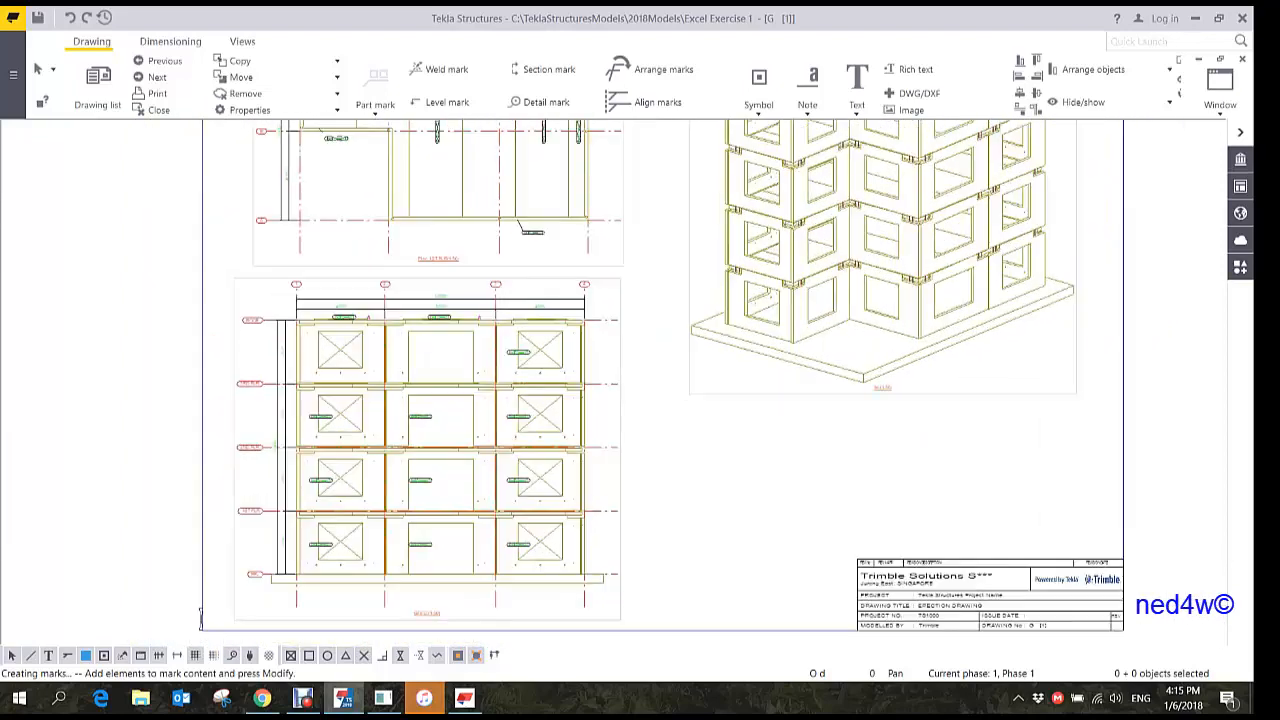
{"action": "scroll", "coordinate": [590, 522], "scroll_direction": "up", "scroll_amount": 5}
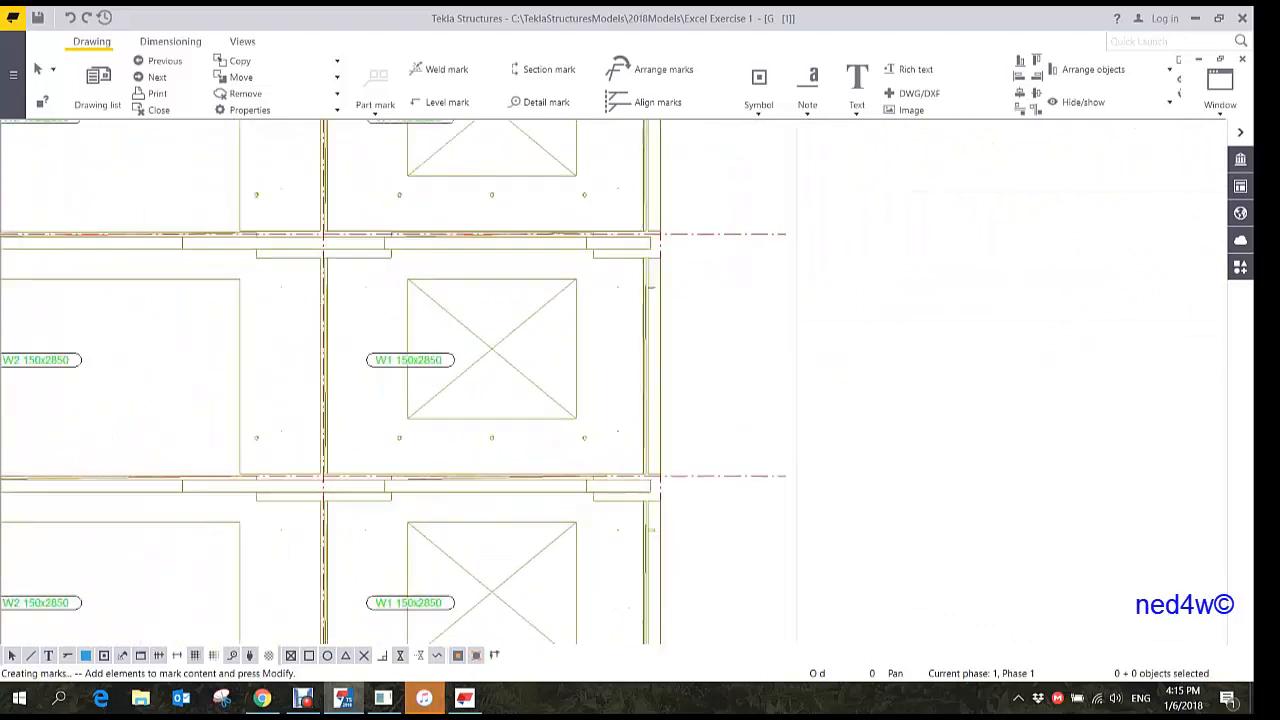
{"action": "scroll", "coordinate": [651, 484], "scroll_direction": "down", "scroll_amount": 5}
{"action": "middle_click_drag", "start_coordinate": [643, 501], "coordinate": [691, 413]}
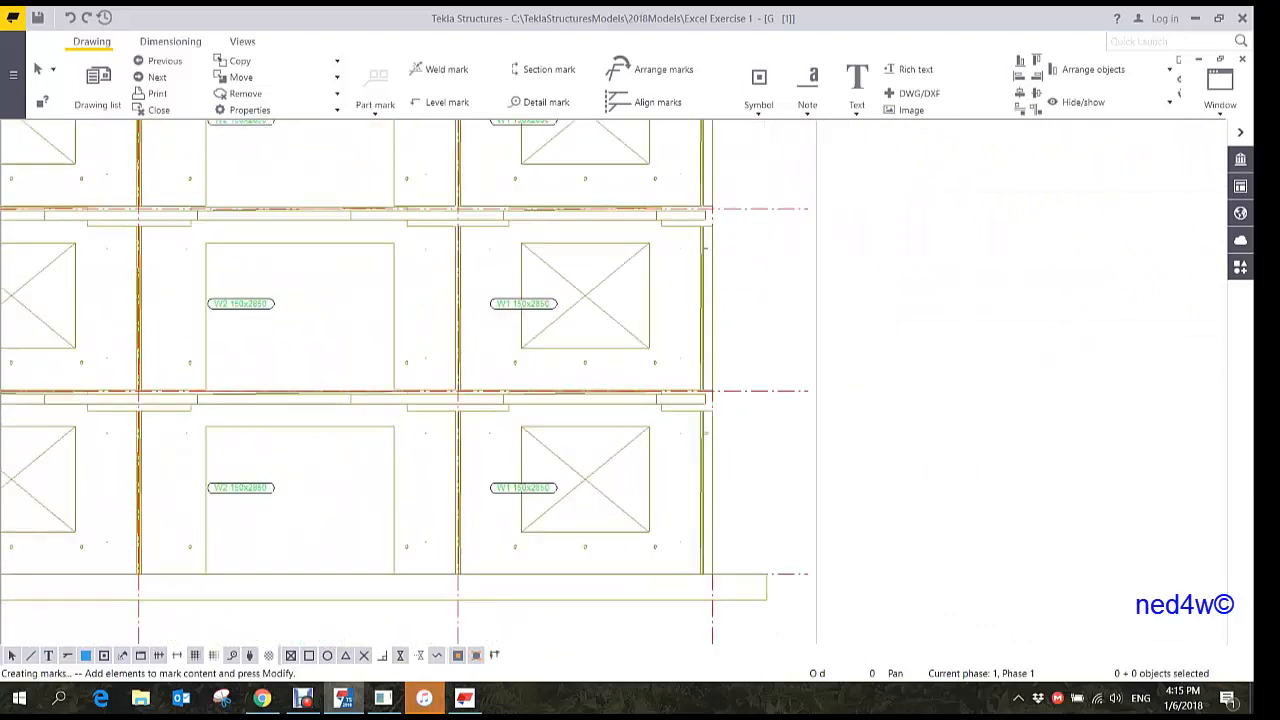
{"action": "scroll", "coordinate": [691, 413], "scroll_direction": "down", "scroll_amount": 1}
{"action": "scroll", "coordinate": [680, 423], "scroll_direction": "up", "scroll_amount": 2}
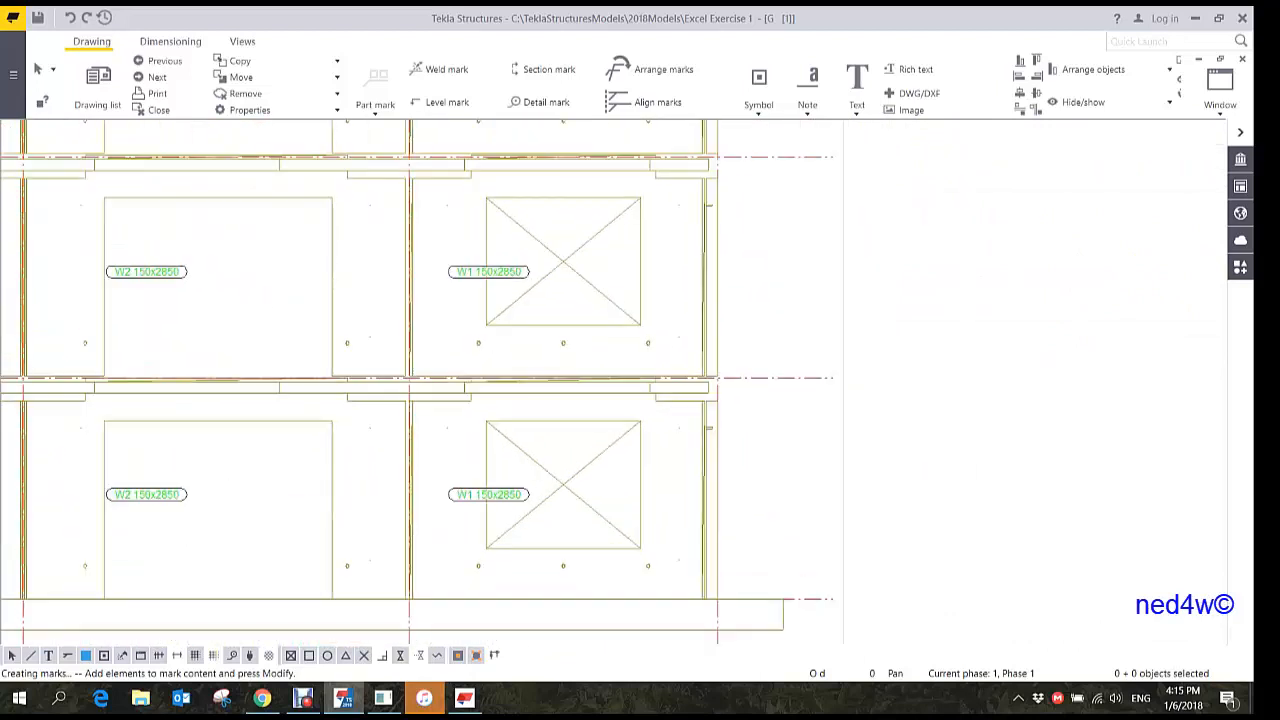
{"action": "middle_click_drag", "start_coordinate": [680, 423], "coordinate": [636, 437]}
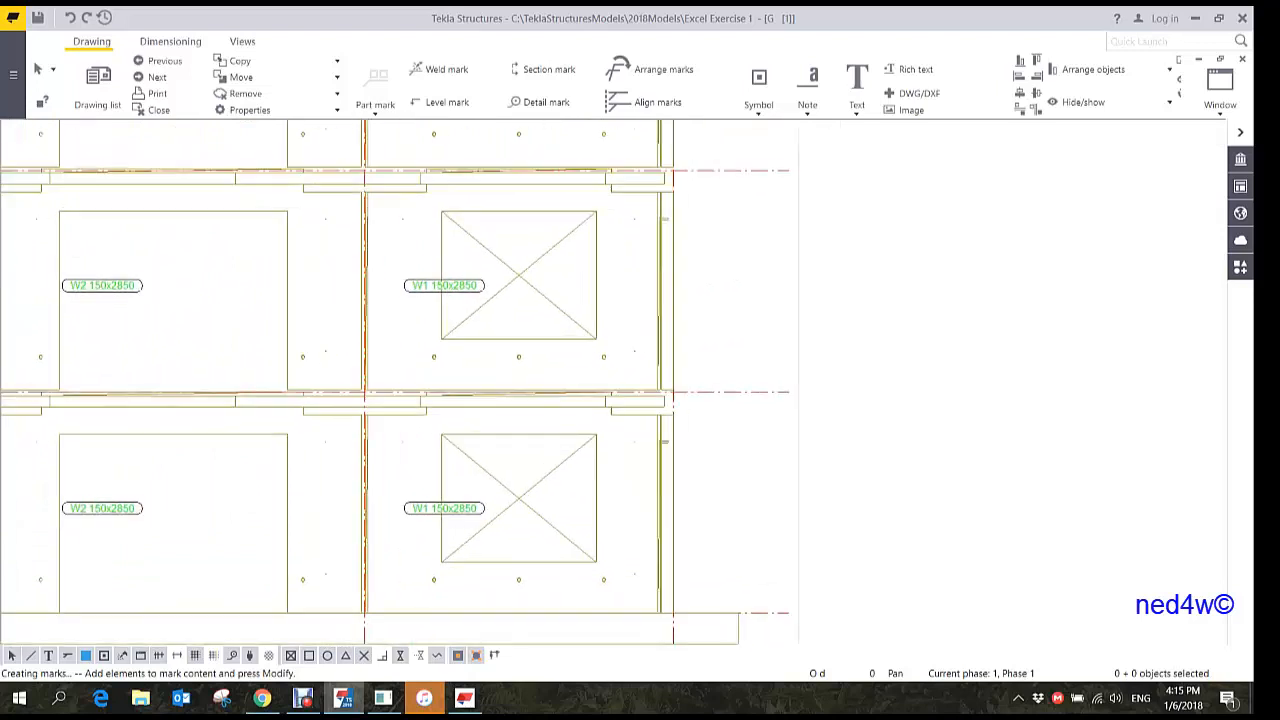
{"action": "scroll", "coordinate": [641, 430], "scroll_direction": "up", "scroll_amount": 6}
{"action": "scroll", "coordinate": [641, 430], "scroll_direction": "down", "scroll_amount": 4}
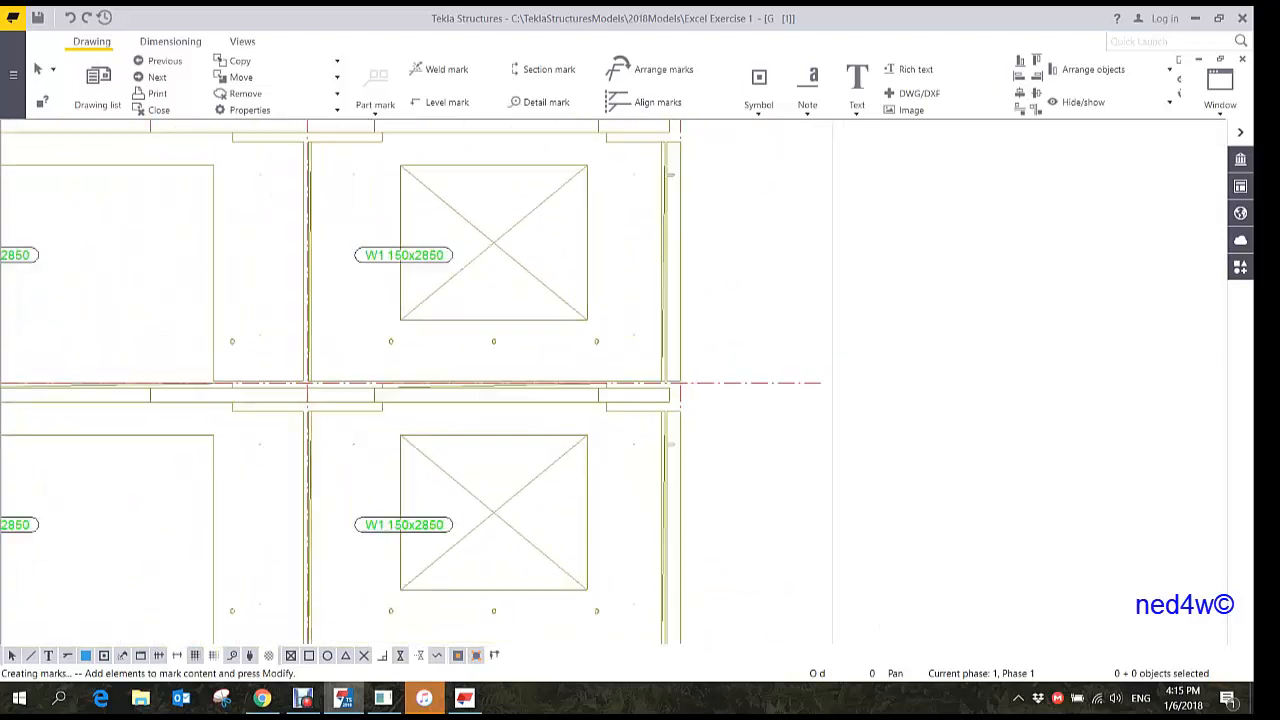
{"action": "scroll", "coordinate": [666, 397], "scroll_direction": "up", "scroll_amount": 3}
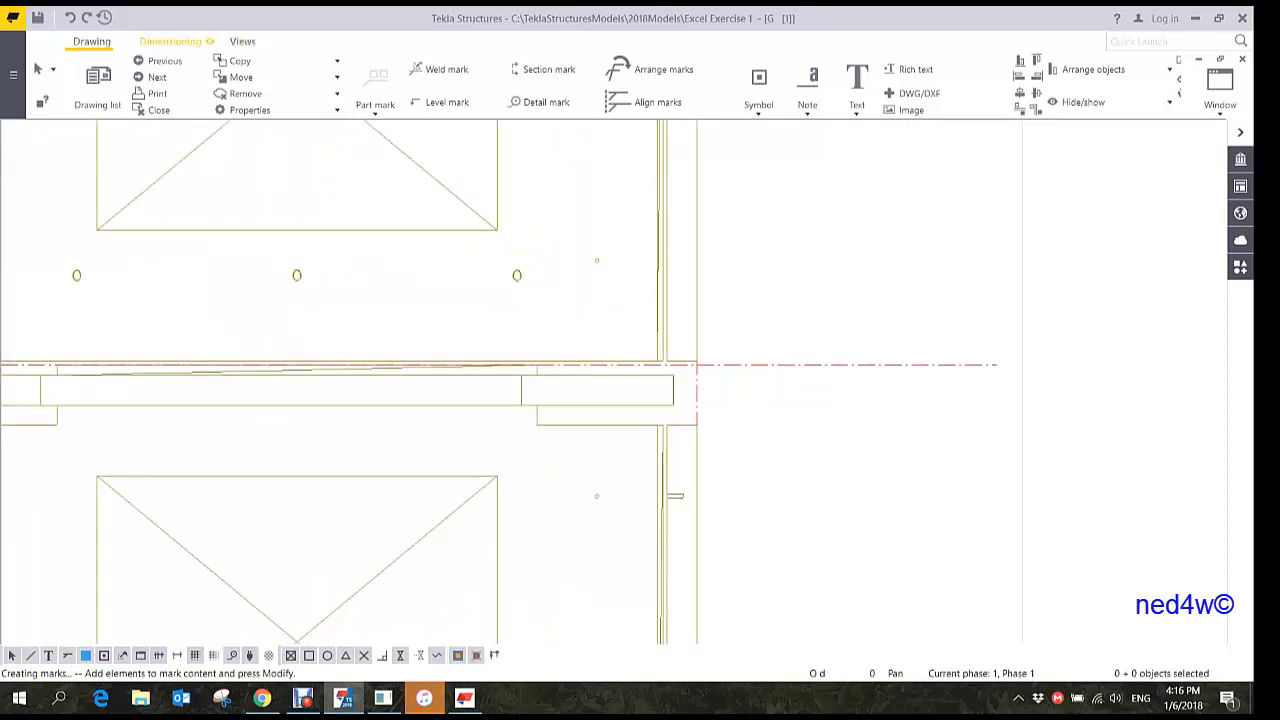
- Create a circular detail view of the outer wall and slab joint above the lowest storey, placing it in the empty area beside the elevation
{"action": "left_click", "coordinate": [242, 41]}
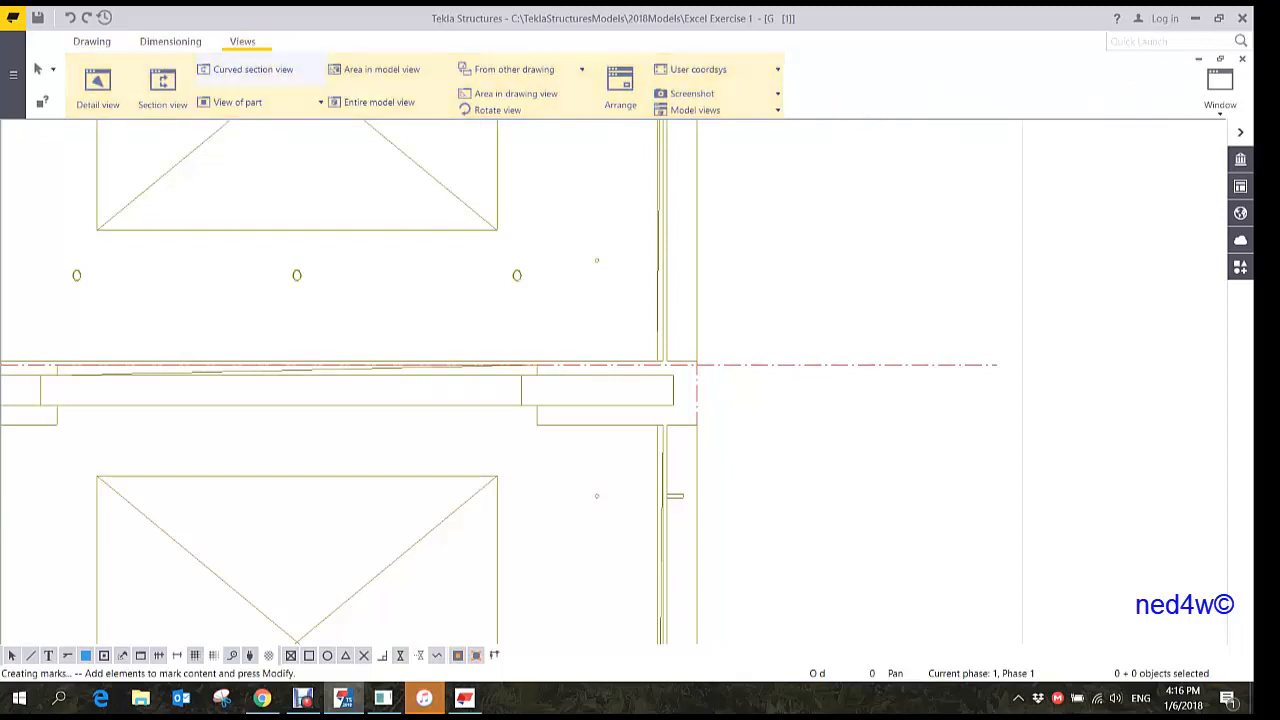
{"action": "left_click", "coordinate": [98, 86]}
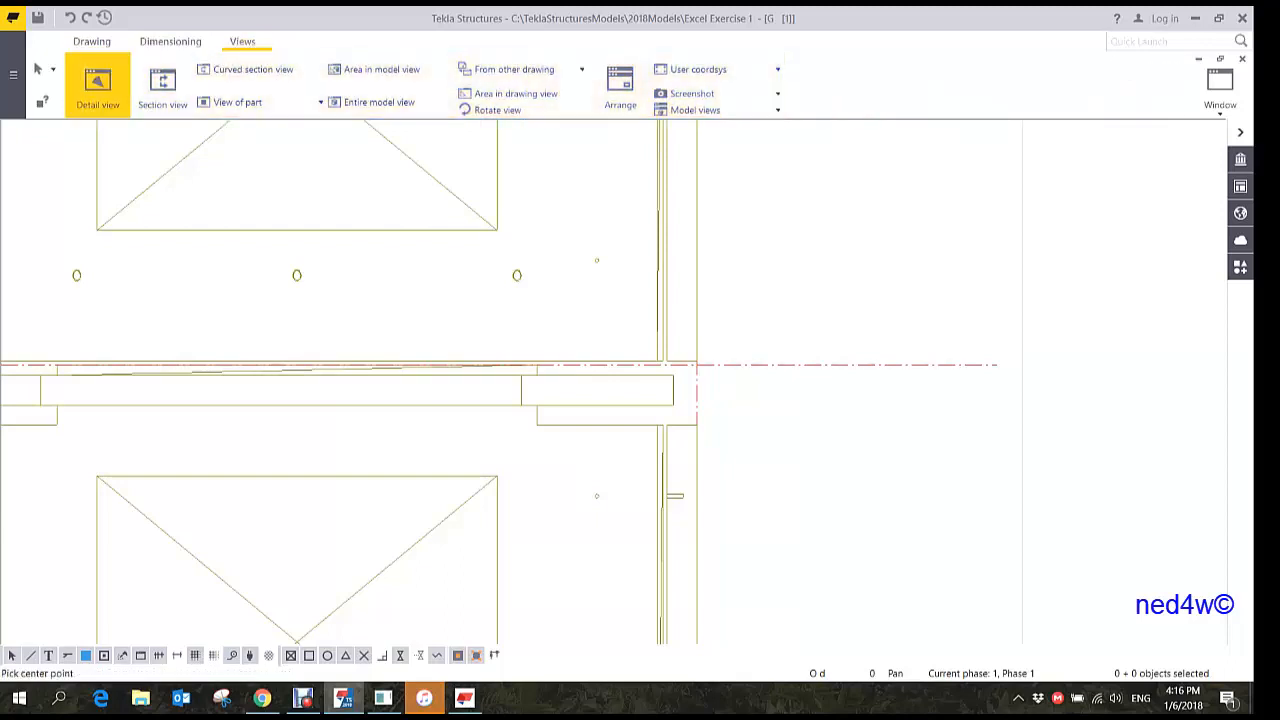
{"action": "left_click", "coordinate": [623, 375]}
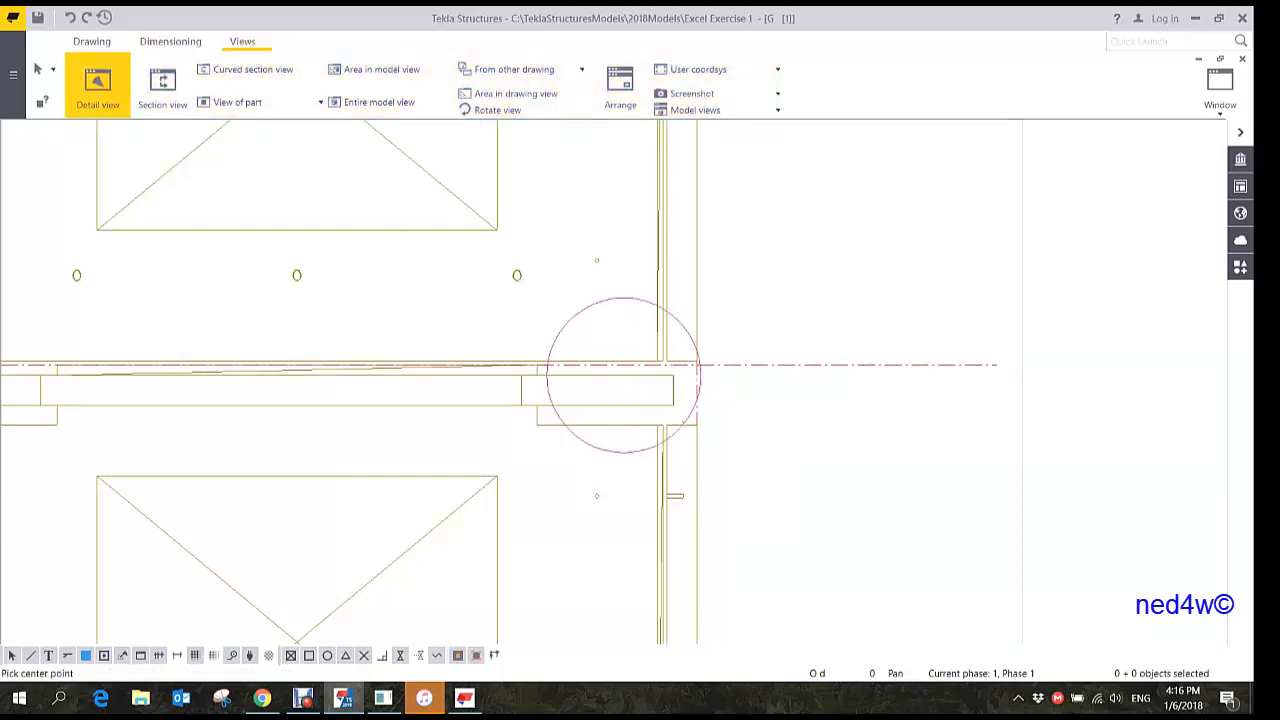
{"action": "left_click", "coordinate": [777, 480]}
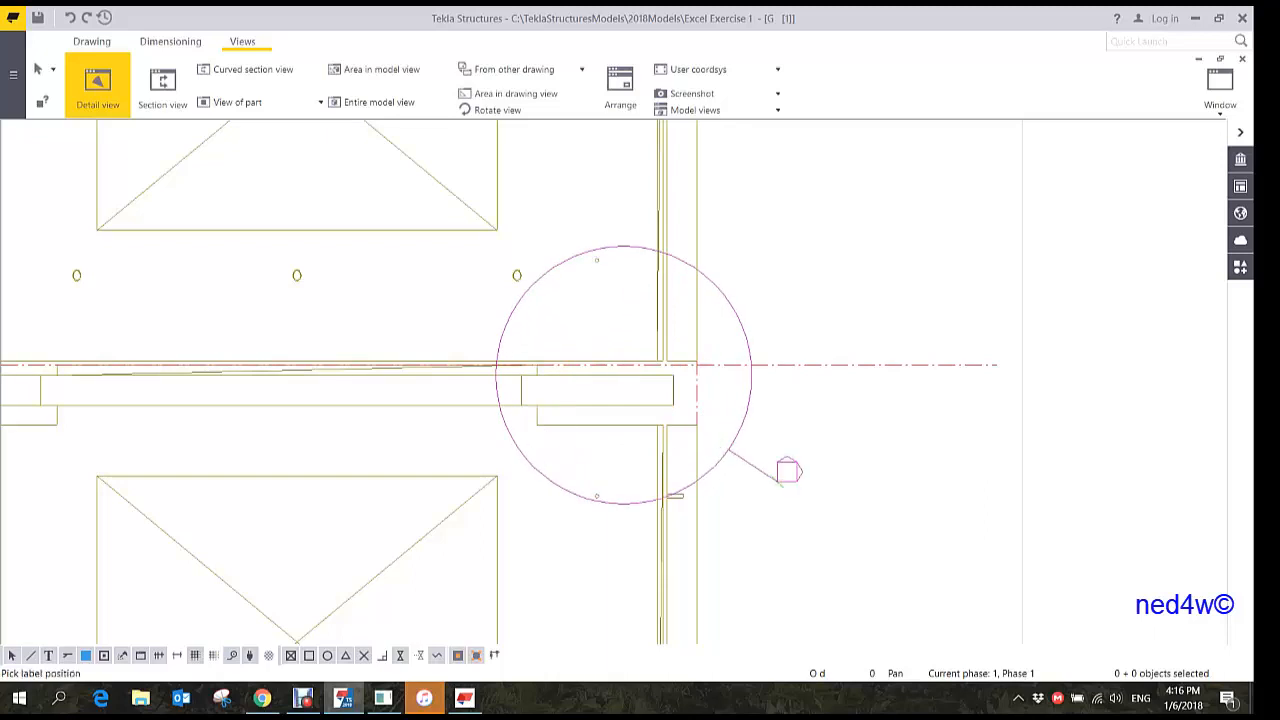
{"action": "scroll", "coordinate": [808, 484], "scroll_direction": "down", "scroll_amount": 5}
{"action": "middle_click_drag", "start_coordinate": [942, 507], "coordinate": [284, 355]}
{"action": "scroll", "coordinate": [400, 340], "scroll_direction": "down", "scroll_amount": 3}
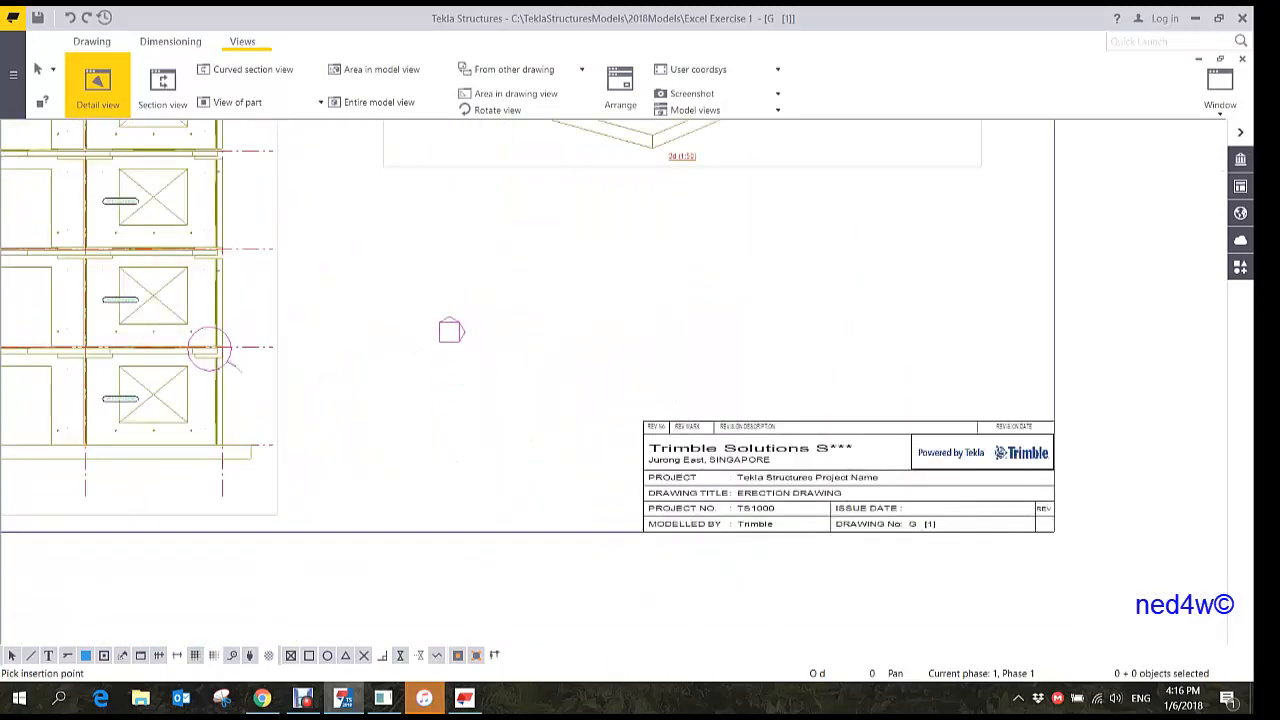
{"action": "left_click", "coordinate": [448, 331]}
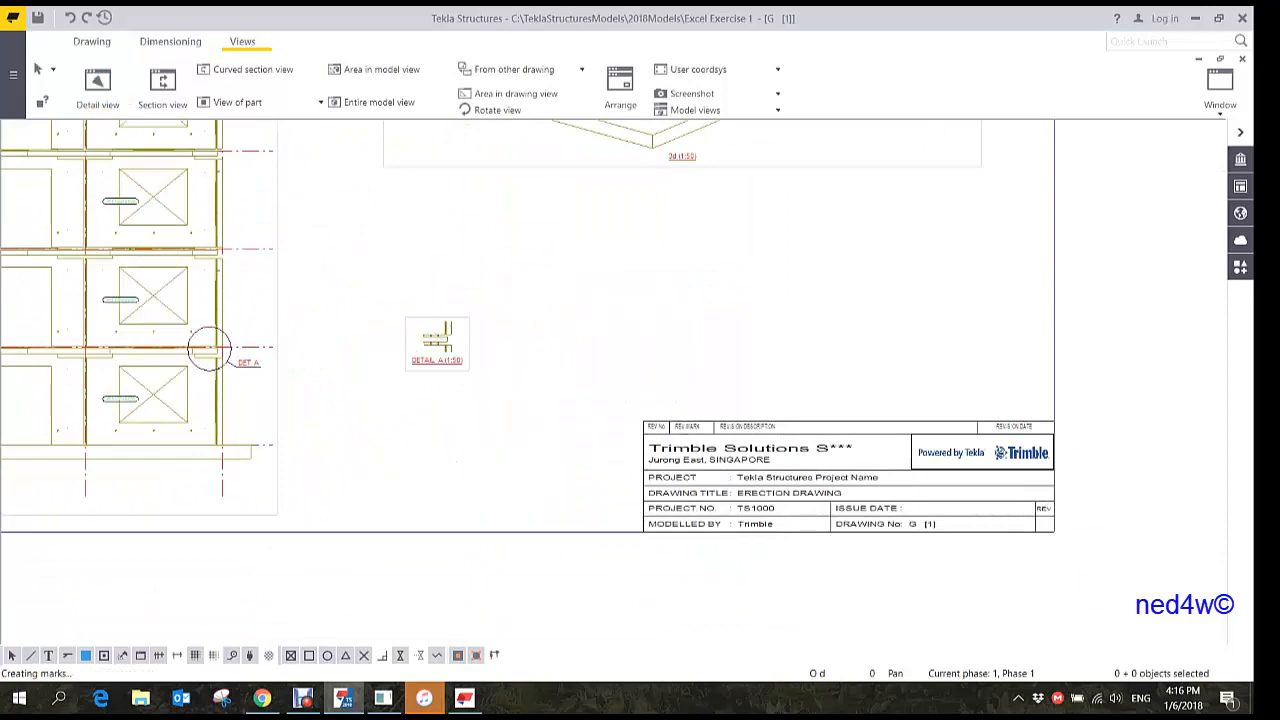
- Set the scale of the Detail A view to 1/10
{"action": "double_click", "coordinate": [466, 320]}
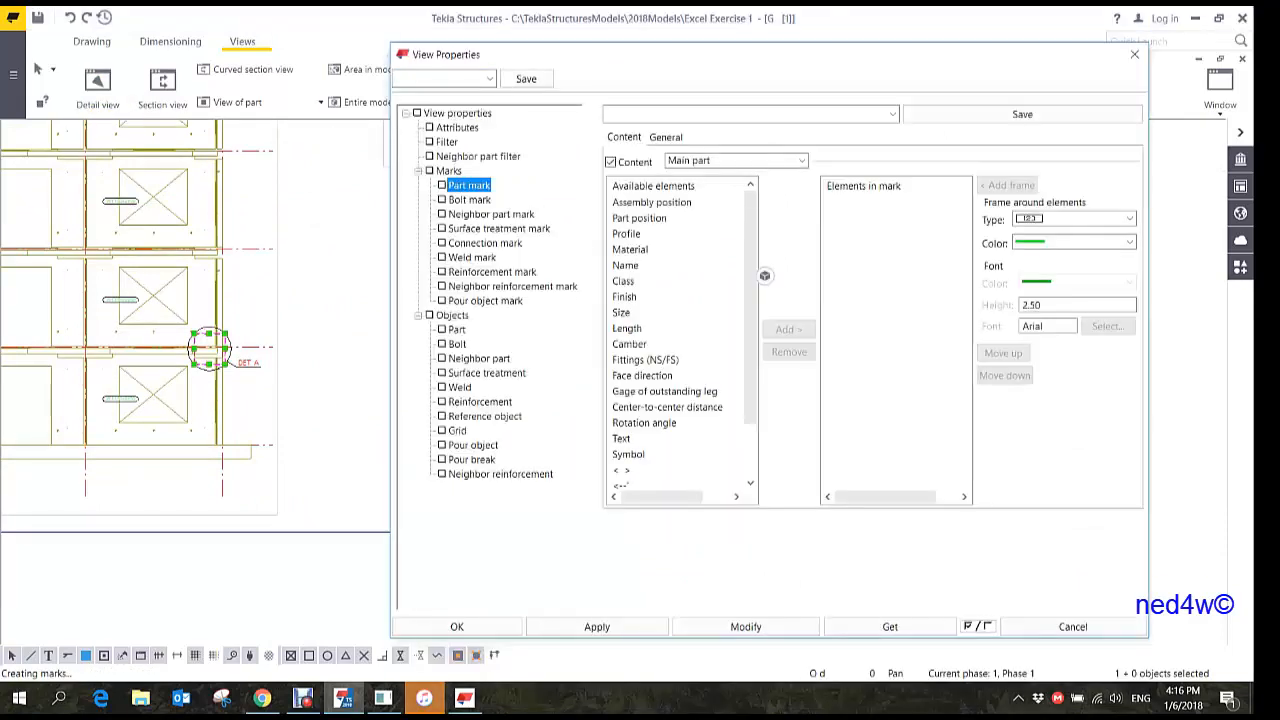
{"action": "left_click", "coordinate": [457, 128]}
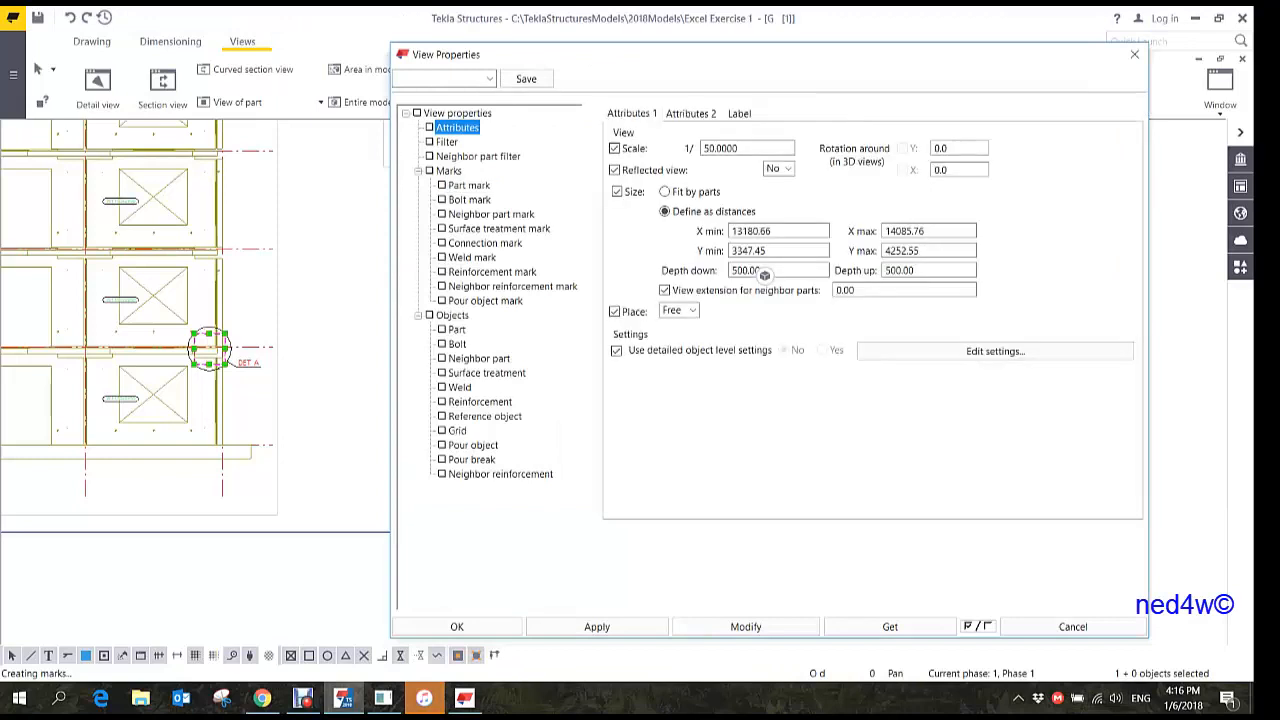
{"action": "key", "text": "Tab"}
{"action": "type", "text": "10"}
{"action": "left_click_drag", "start_coordinate": [700, 55], "coordinate": [964, 54]}
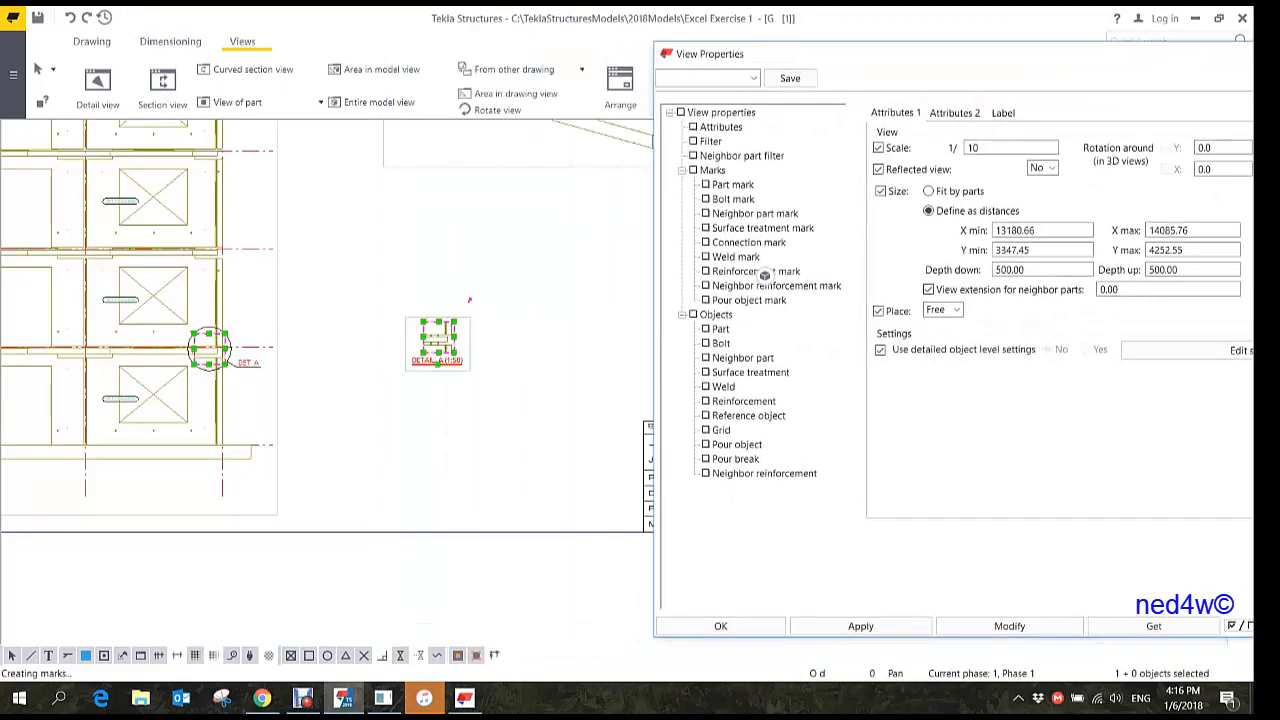
{"action": "left_click", "coordinate": [1009, 626]}
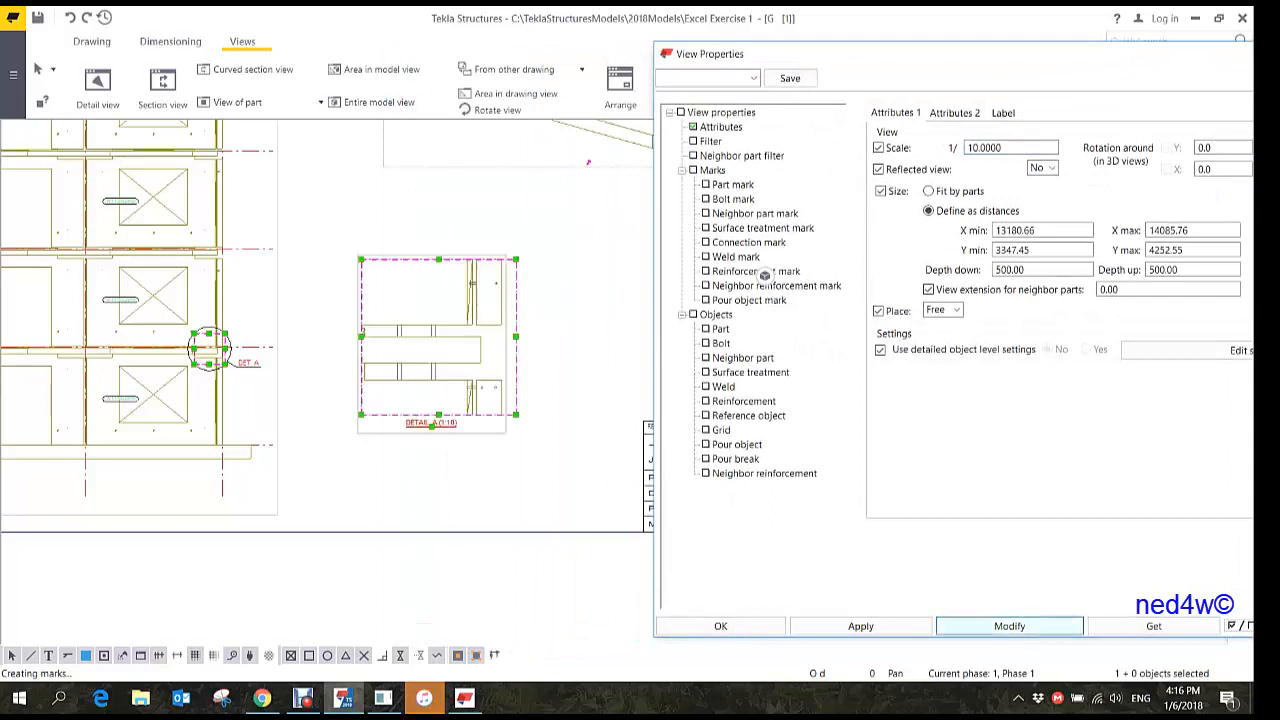
- Extend the lower corner of the Detail A view boundary to include more of the wall below the joint
{"action": "scroll", "coordinate": [612, 396], "scroll_direction": "up", "scroll_amount": 4}
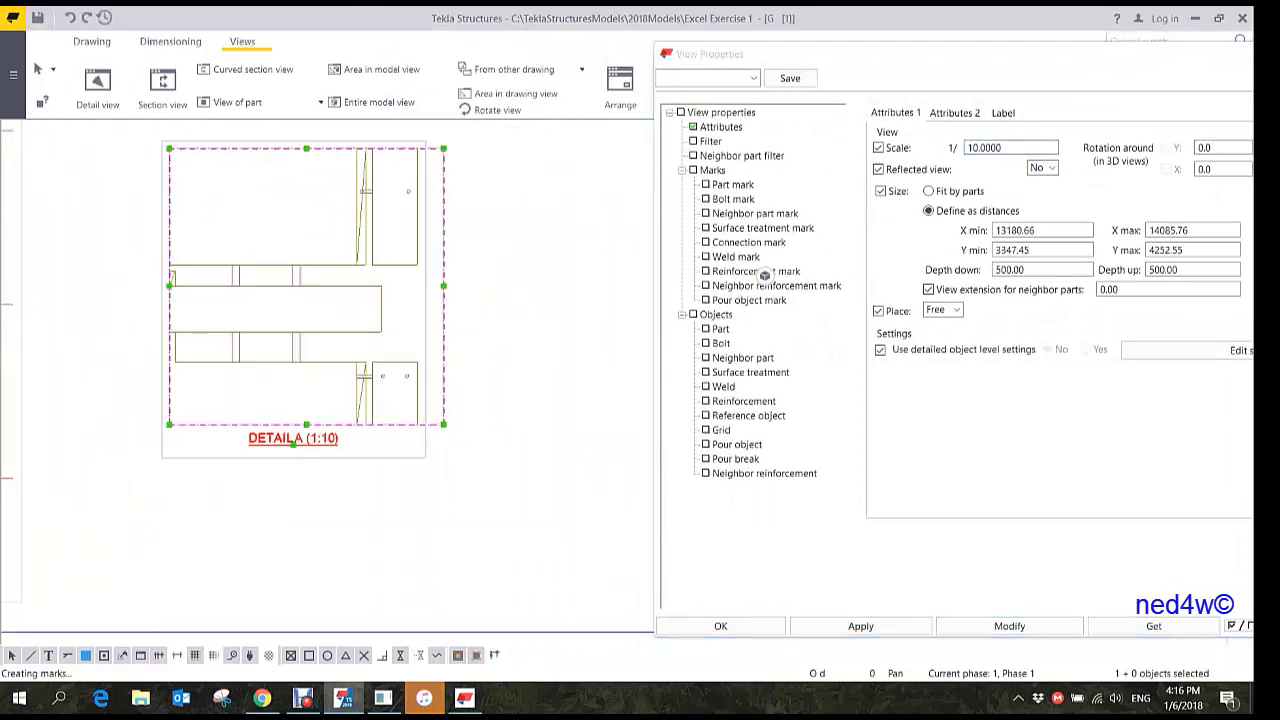
{"action": "left_click_drag", "start_coordinate": [443, 425], "coordinate": [458, 473]}
{"action": "middle_click_drag", "start_coordinate": [458, 473], "coordinate": [501, 451]}
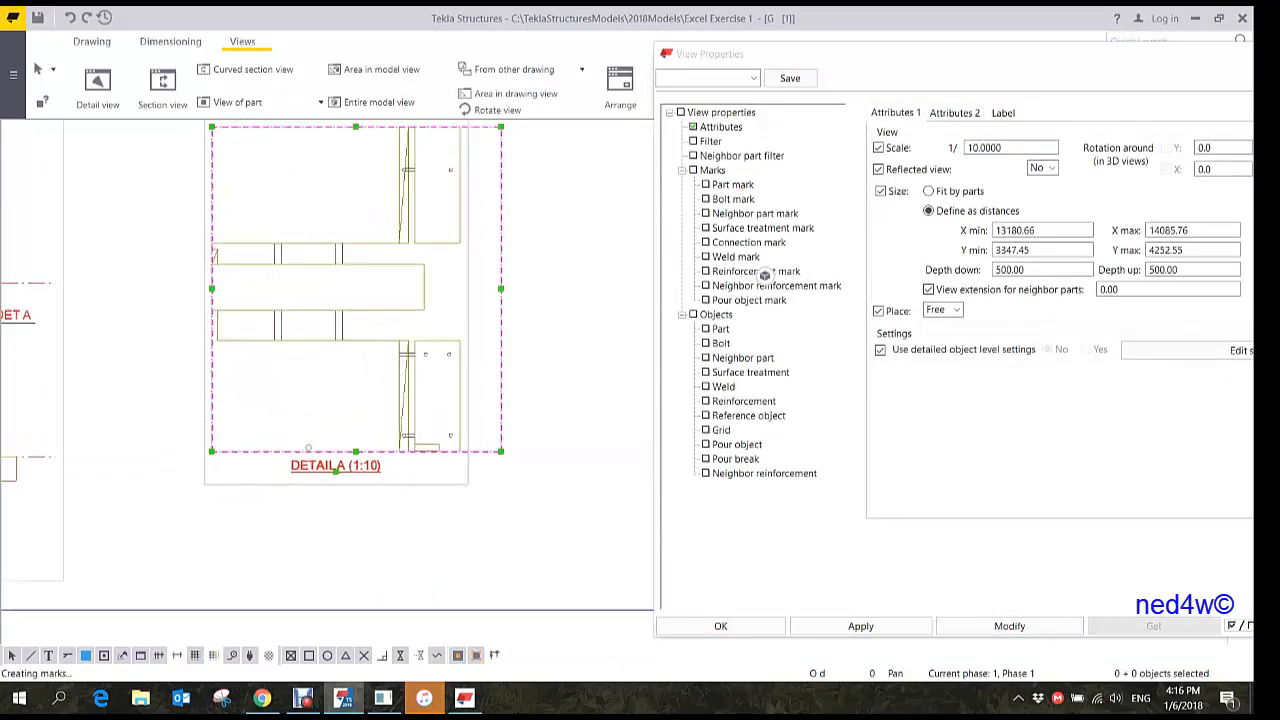
{"action": "scroll", "coordinate": [473, 418], "scroll_direction": "down", "scroll_amount": 1}
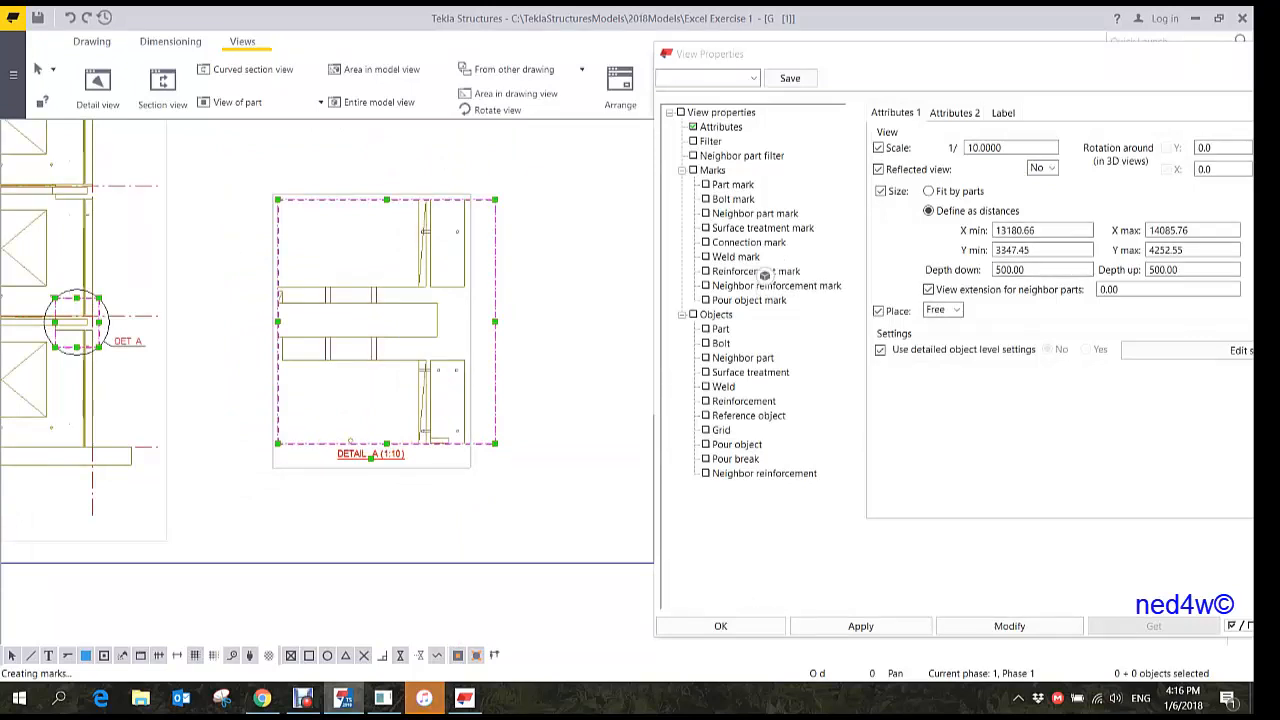
- Turn off hiding of reinforcement lines behind parts in the Detail A view
{"action": "left_click", "coordinate": [743, 400]}
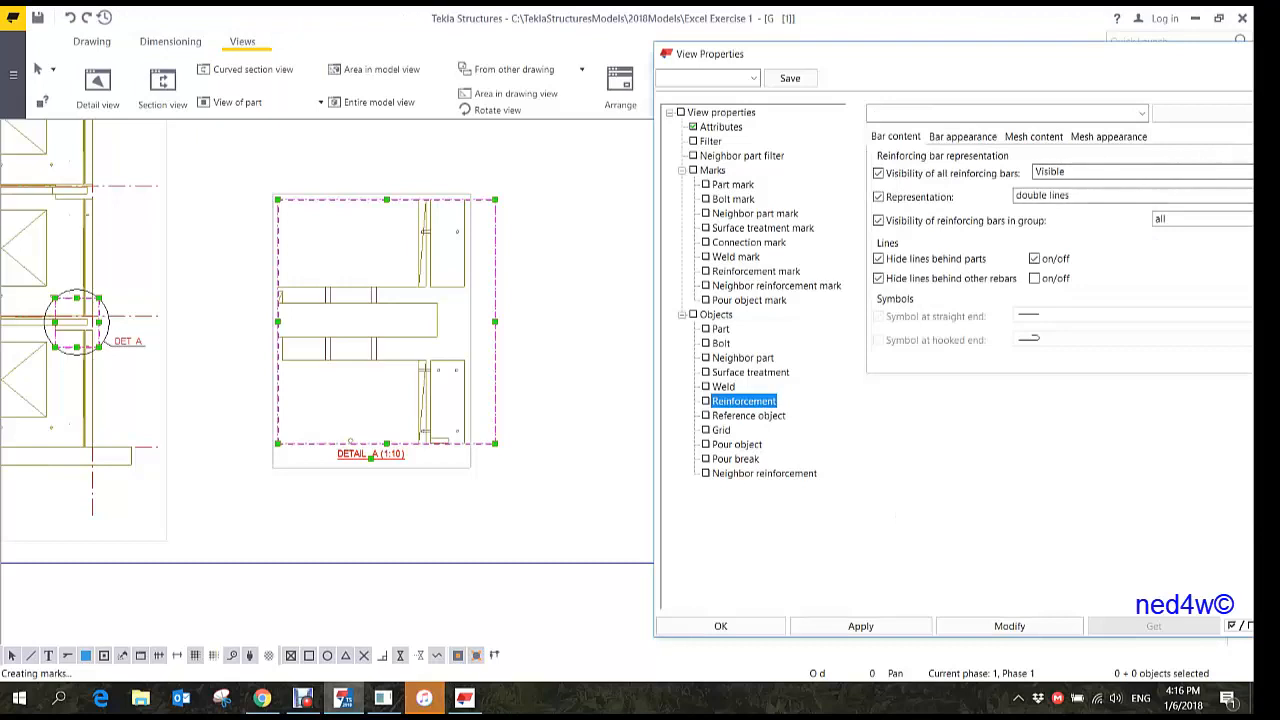
{"action": "left_click", "coordinate": [1034, 259]}
{"action": "left_click", "coordinate": [1010, 626]}
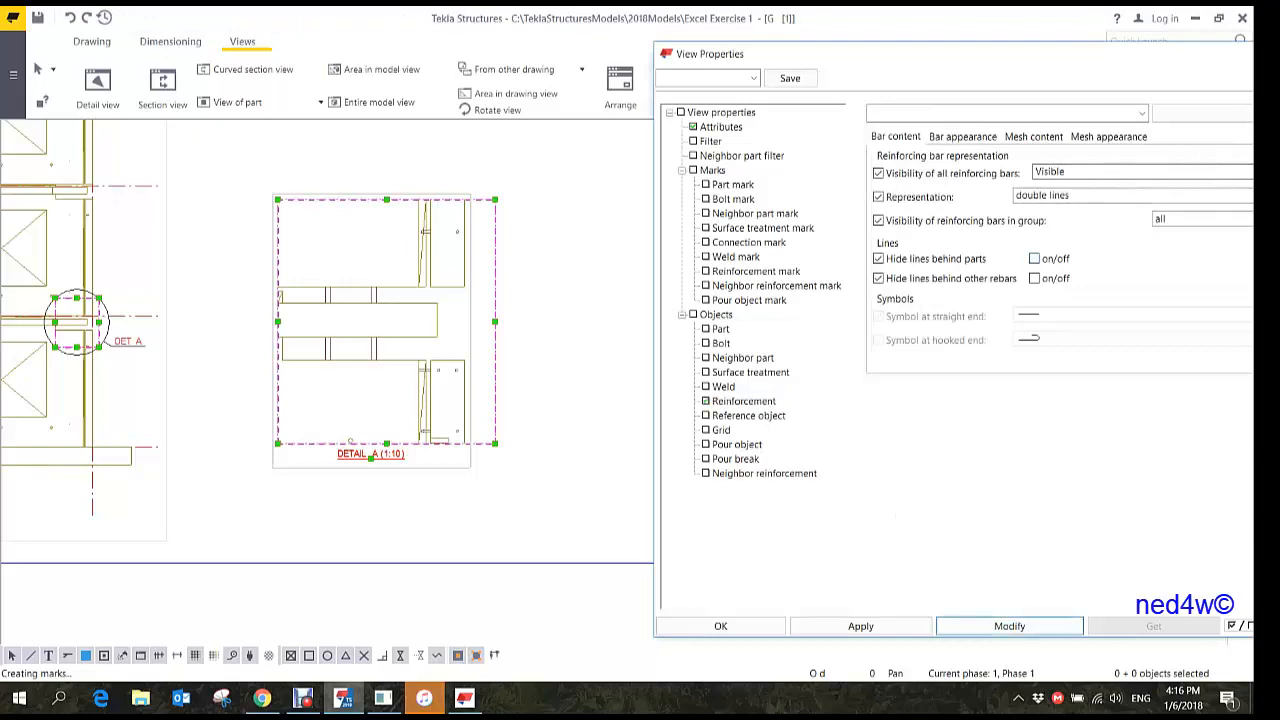
{"action": "middle_click_drag", "start_coordinate": [473, 430], "coordinate": [493, 438]}
{"action": "scroll", "coordinate": [493, 438], "scroll_direction": "up", "scroll_amount": 5}
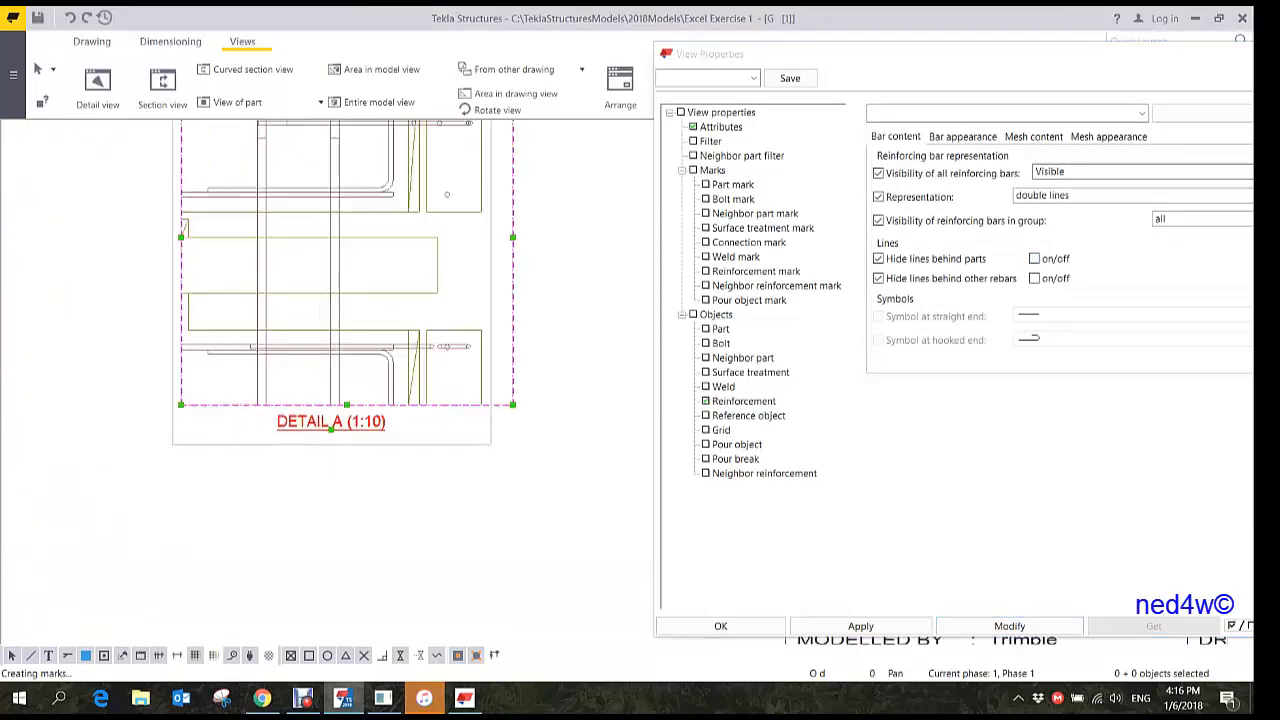
- Enlarge the Detail A view boundary further downward and upward, and accept the view properties
{"action": "left_click_drag", "start_coordinate": [513, 405], "coordinate": [531, 460]}
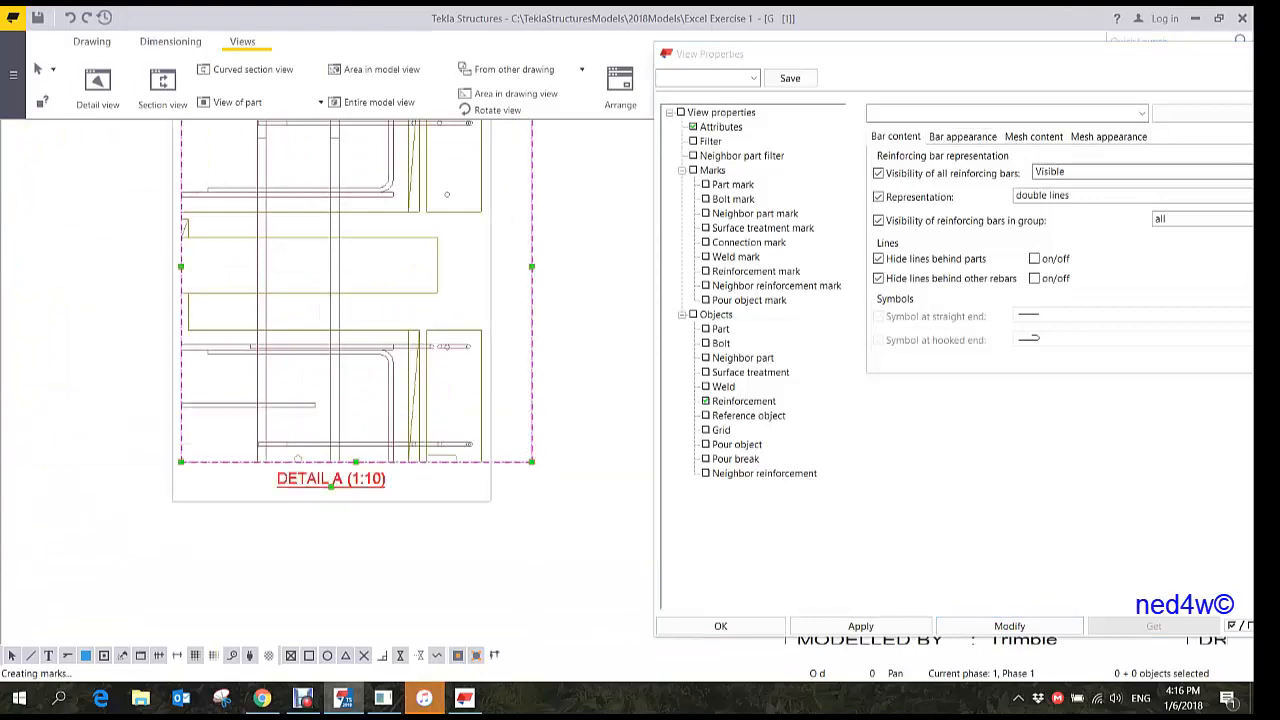
{"action": "middle_click_drag", "start_coordinate": [521, 419], "coordinate": [527, 460]}
{"action": "scroll", "coordinate": [527, 460], "scroll_direction": "down", "scroll_amount": 4}
{"action": "scroll", "coordinate": [489, 303], "scroll_direction": "up", "scroll_amount": 1}
{"action": "left_click_drag", "start_coordinate": [539, 211], "coordinate": [548, 188]}
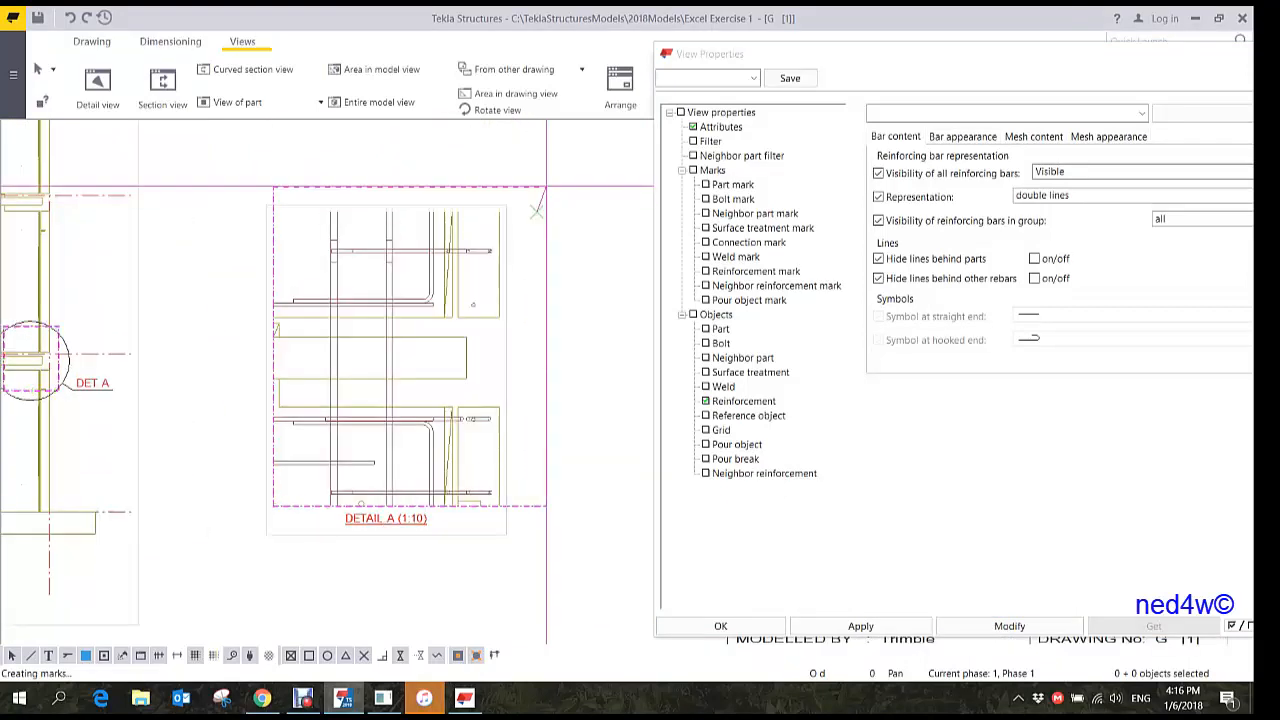
{"action": "middle_click_drag", "start_coordinate": [530, 290], "coordinate": [562, 242]}
{"action": "scroll", "coordinate": [477, 386], "scroll_direction": "down", "scroll_amount": 2}
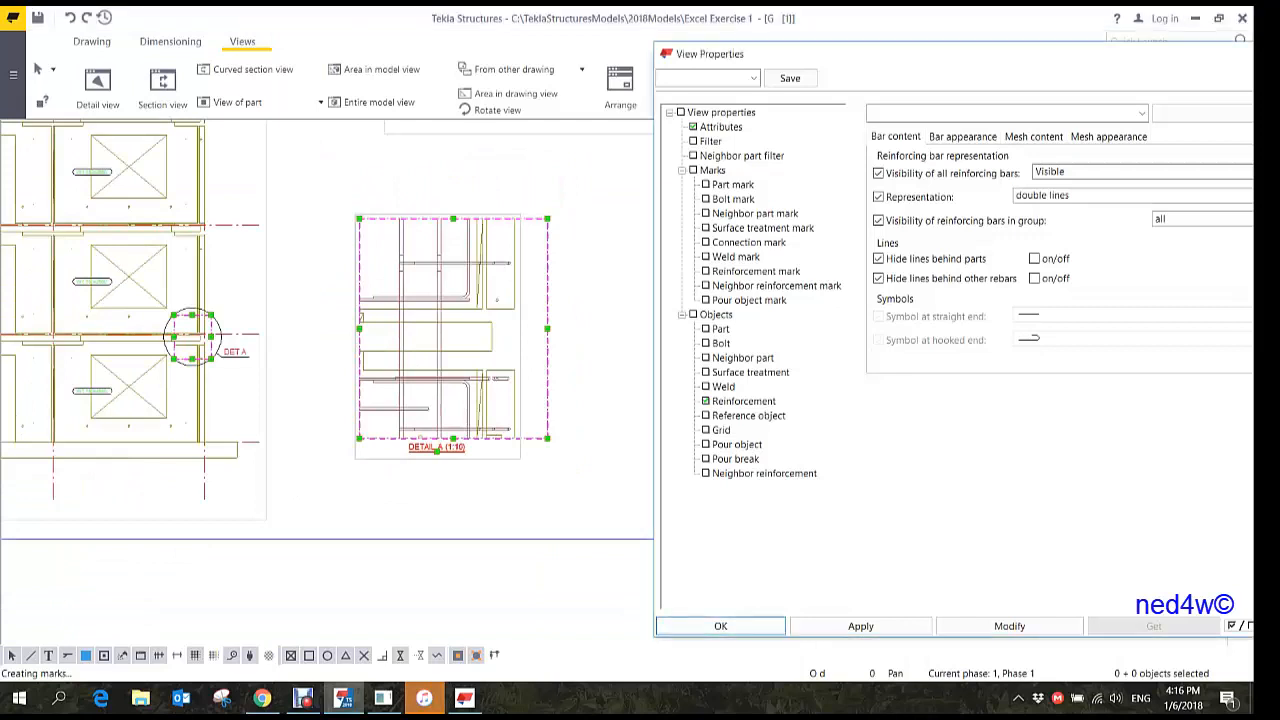
{"action": "key", "text": "Return"}
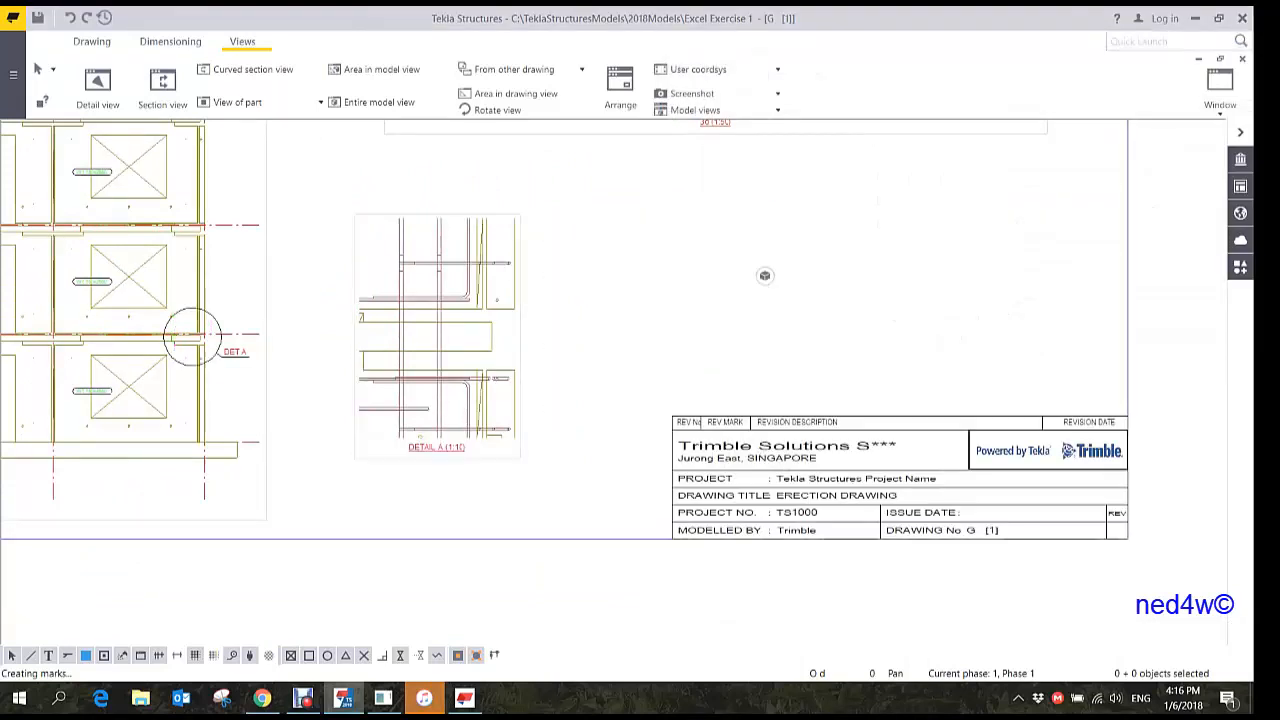
- Add a reinforcement mark to the horizontal bar in the upper wall of Detail A, using the standard mark properties
{"action": "left_click", "coordinate": [456, 263]}
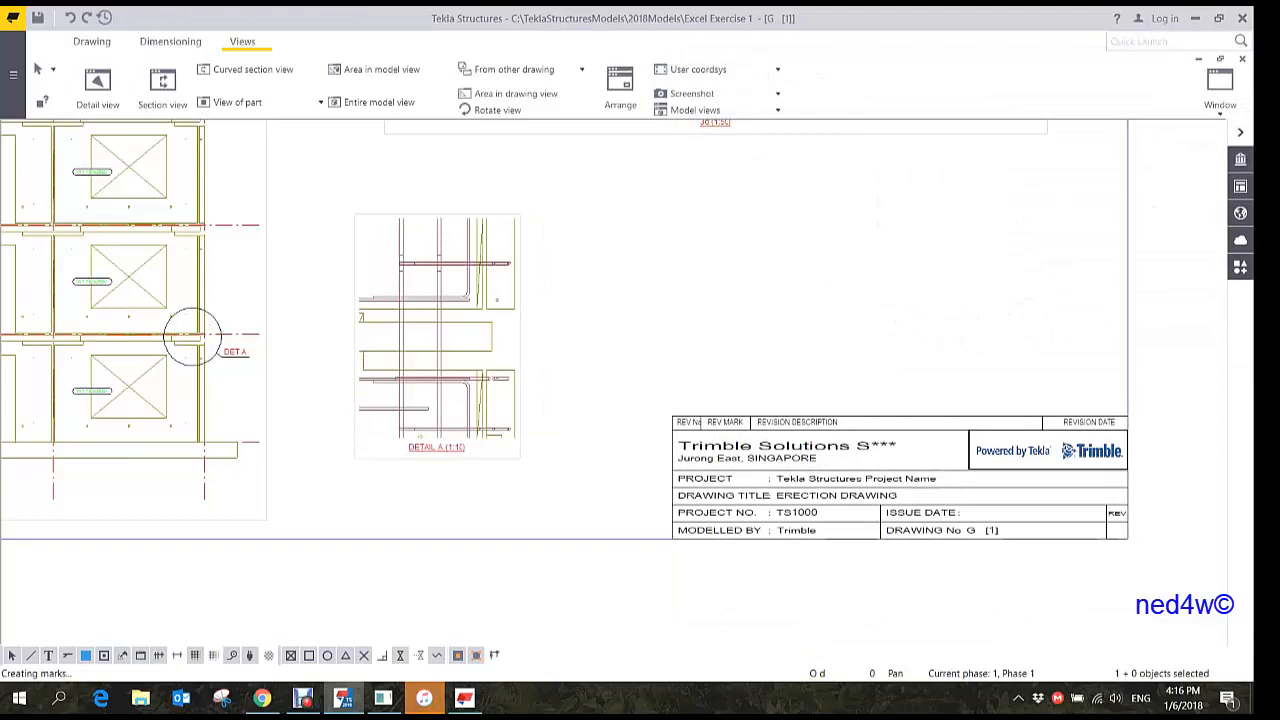
{"action": "right_click", "coordinate": [492, 277]}
{"action": "mouse_move", "coordinate": [600, 339]}
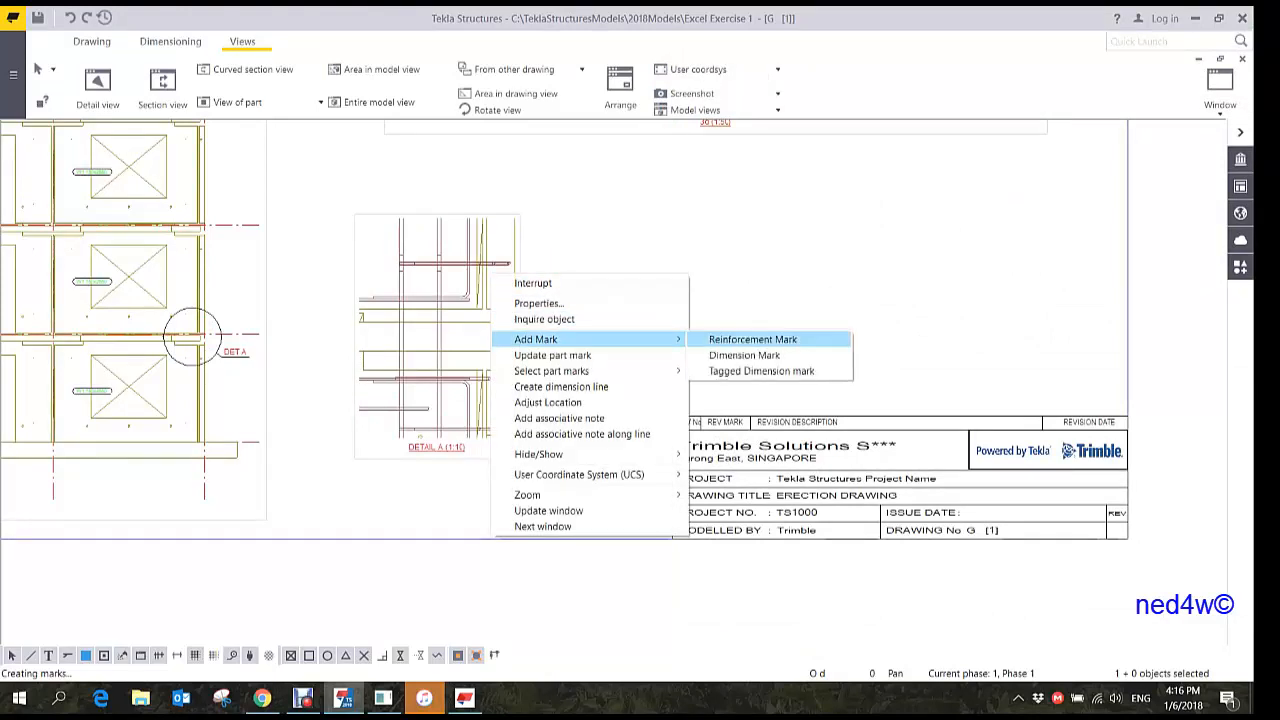
{"action": "left_click", "coordinate": [752, 339]}
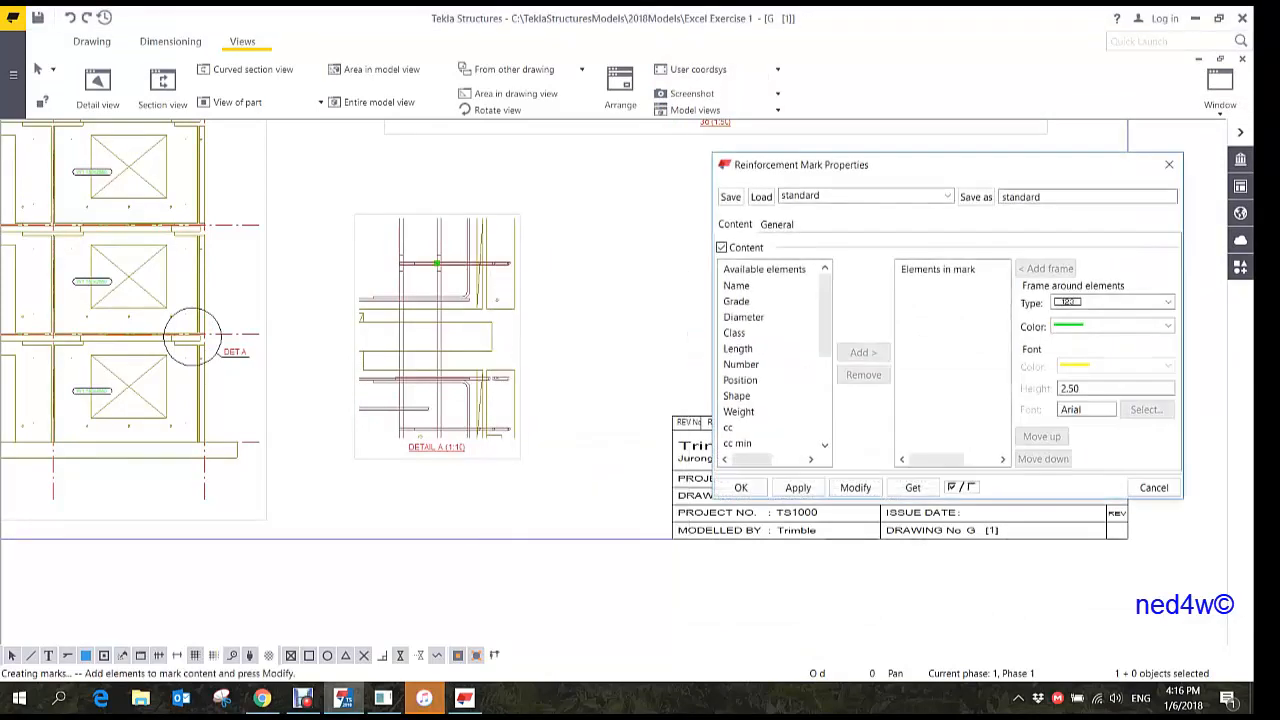
{"action": "left_click", "coordinate": [761, 197]}
{"action": "left_click", "coordinate": [855, 488]}
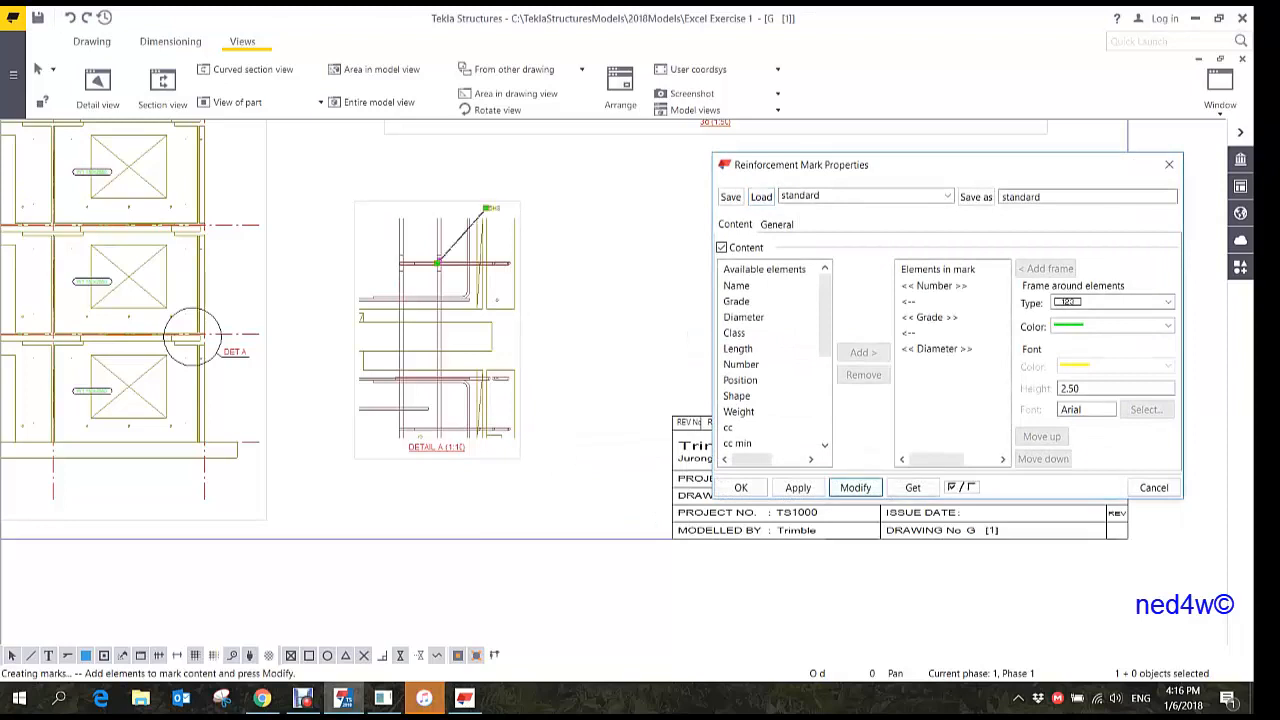
- Move the new reinforcement mark a little higher and farther from its bar above Detail A
{"action": "middle_click_drag", "start_coordinate": [496, 220], "coordinate": [476, 320]}
{"action": "scroll", "coordinate": [476, 320], "scroll_direction": "up", "scroll_amount": 3}
{"action": "scroll", "coordinate": [465, 327], "scroll_direction": "up", "scroll_amount": 2}
{"action": "left_click_drag", "start_coordinate": [467, 292], "coordinate": [482, 263]}
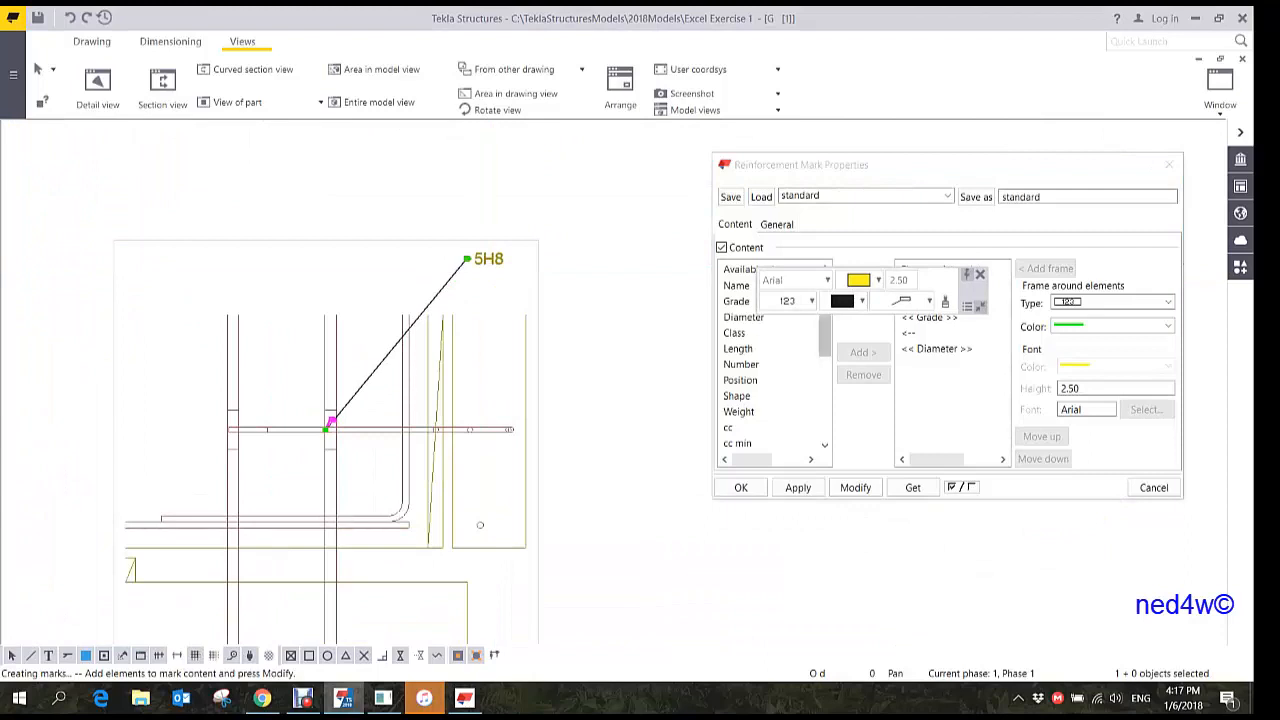
- Add a pullout picture to the reinforcement mark's content, scaled by one factor of 1.0
{"action": "left_click_drag", "start_coordinate": [825, 338], "coordinate": [825, 424]}
{"action": "left_click", "coordinate": [754, 332]}
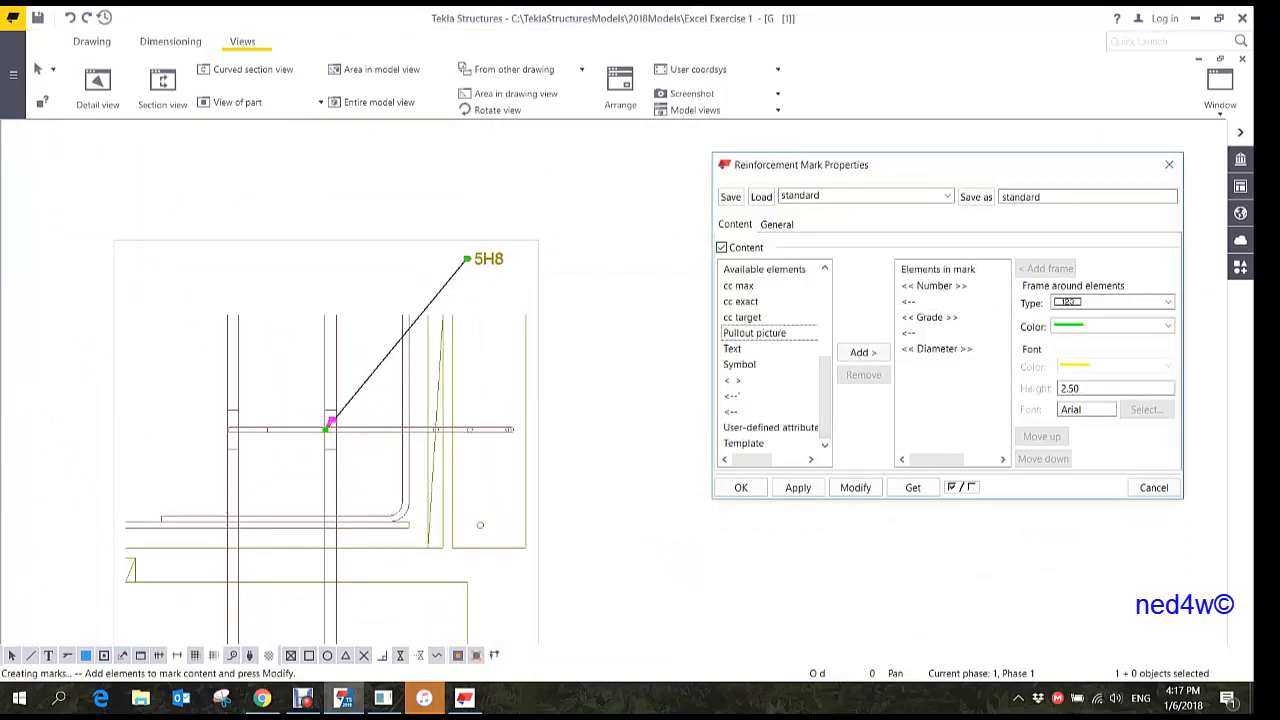
{"action": "left_click", "coordinate": [863, 352]}
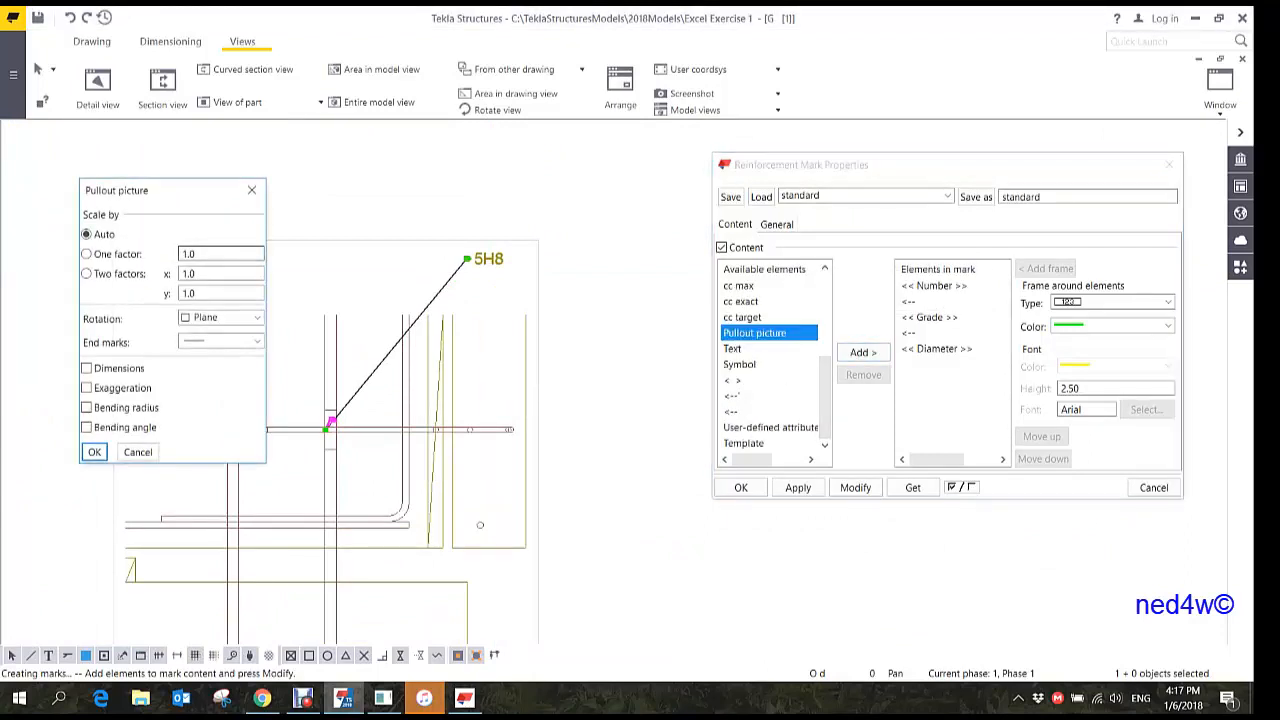
{"action": "left_click", "coordinate": [87, 254]}
{"action": "key", "text": "Return"}
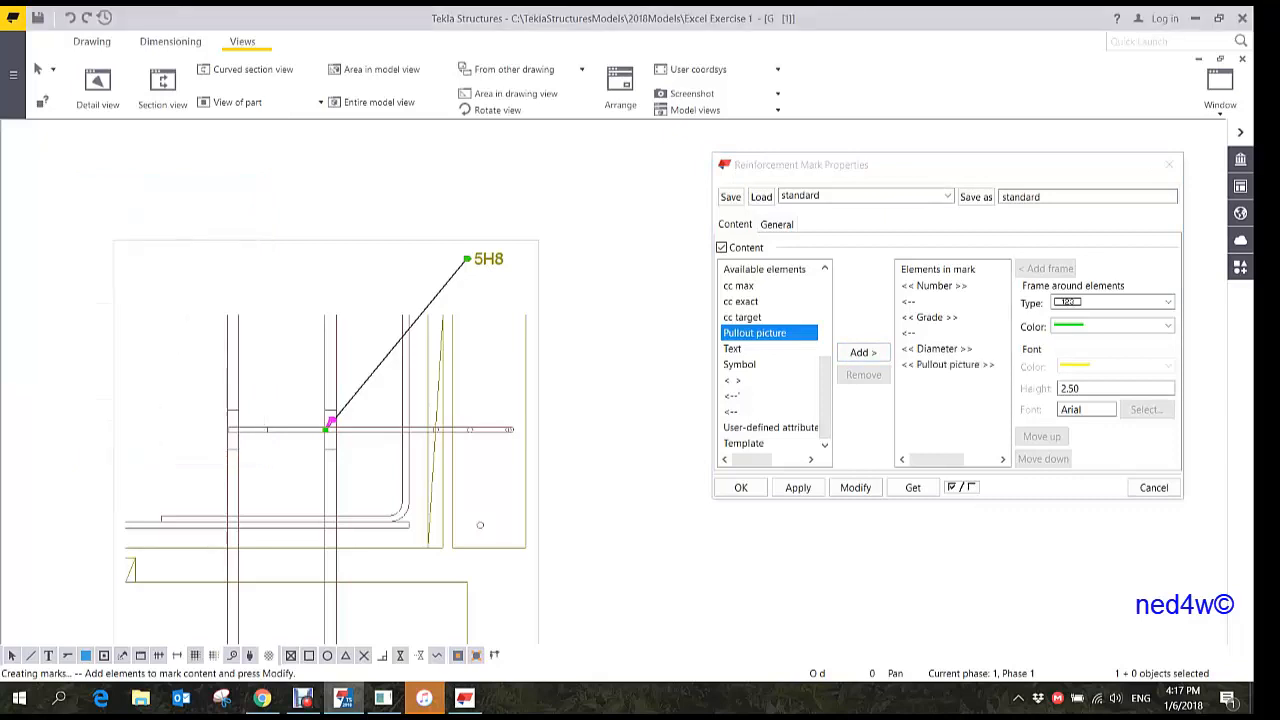
- Apply the modified content to the reinforcement mark and move it with its pullout picture farther to the right above Detail A
{"action": "left_click", "coordinate": [855, 487]}
{"action": "left_click", "coordinate": [741, 487]}
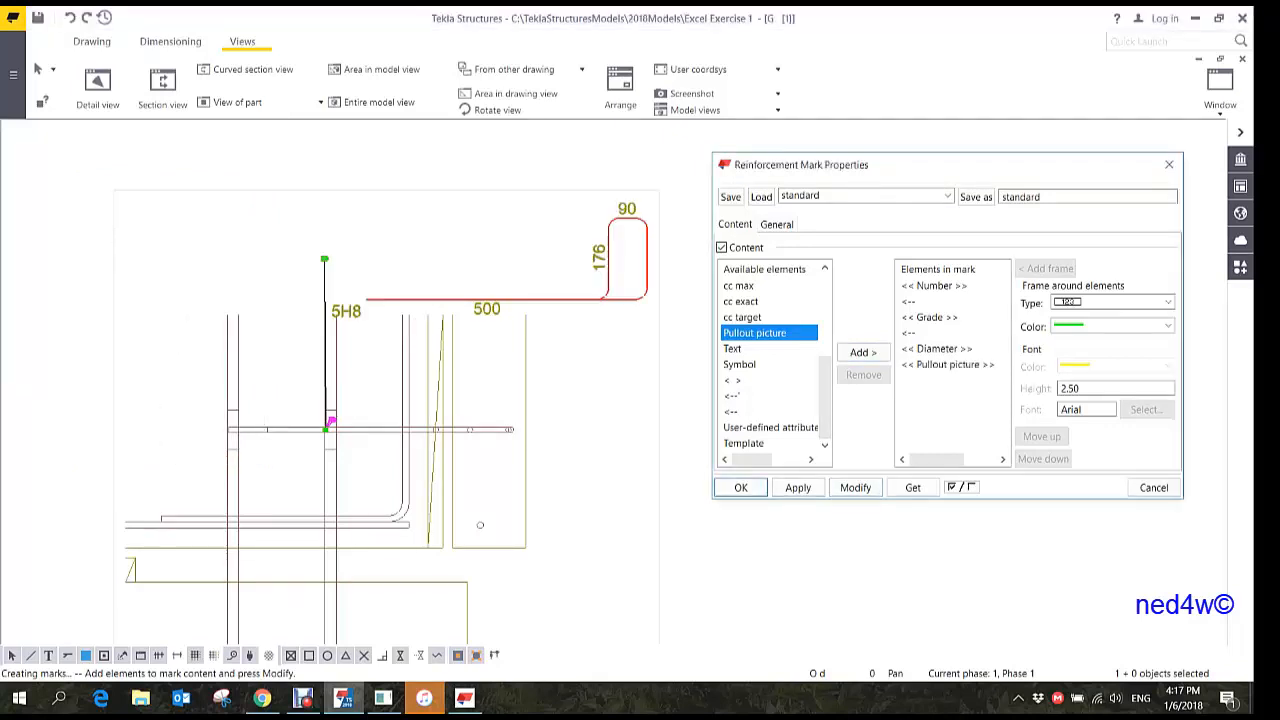
{"action": "mouse_move", "coordinate": [377, 298]}
{"action": "left_mouse_down"}
{"action": "mouse_move", "coordinate": [590, 286]}
{"action": "mouse_move", "coordinate": [602, 257]}
{"action": "mouse_move", "coordinate": [585, 262]}
{"action": "left_mouse_up"}
{"action": "scroll", "coordinate": [420, 397], "scroll_direction": "down", "scroll_amount": 2}
{"action": "scroll", "coordinate": [495, 256], "scroll_direction": "down", "scroll_amount": 4}
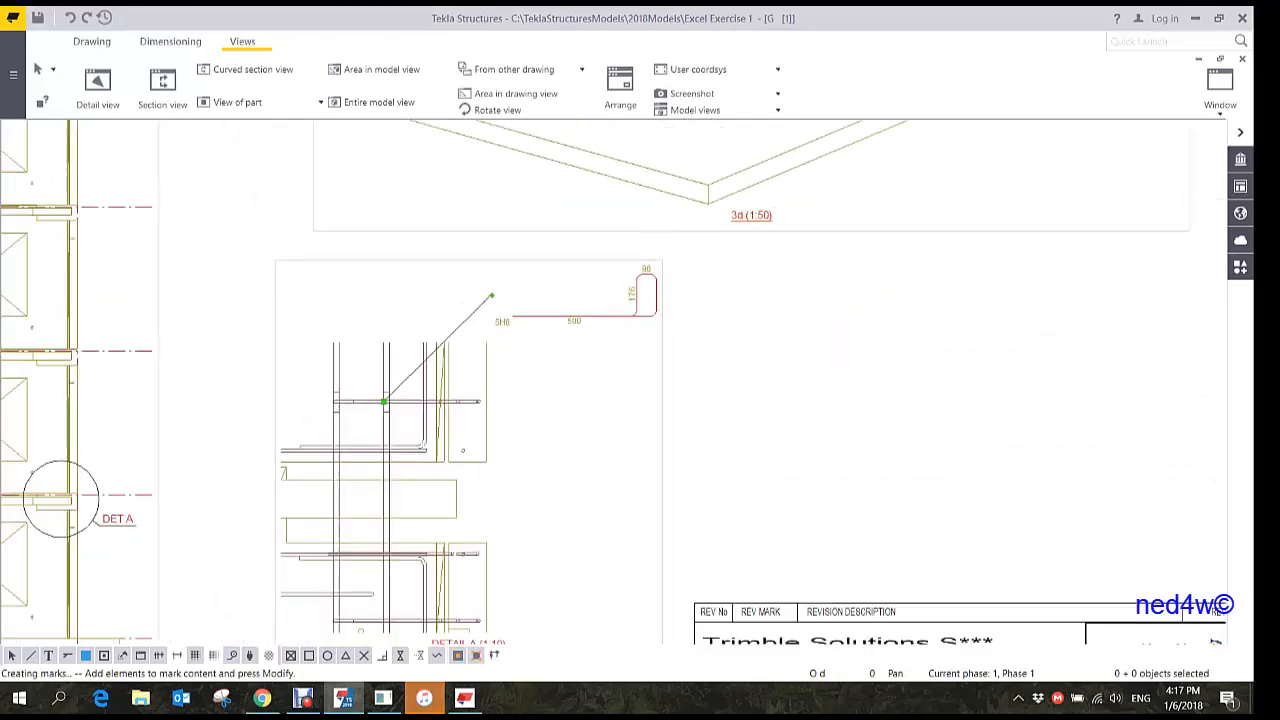
{"action": "middle_click_drag", "start_coordinate": [506, 268], "coordinate": [500, 250]}
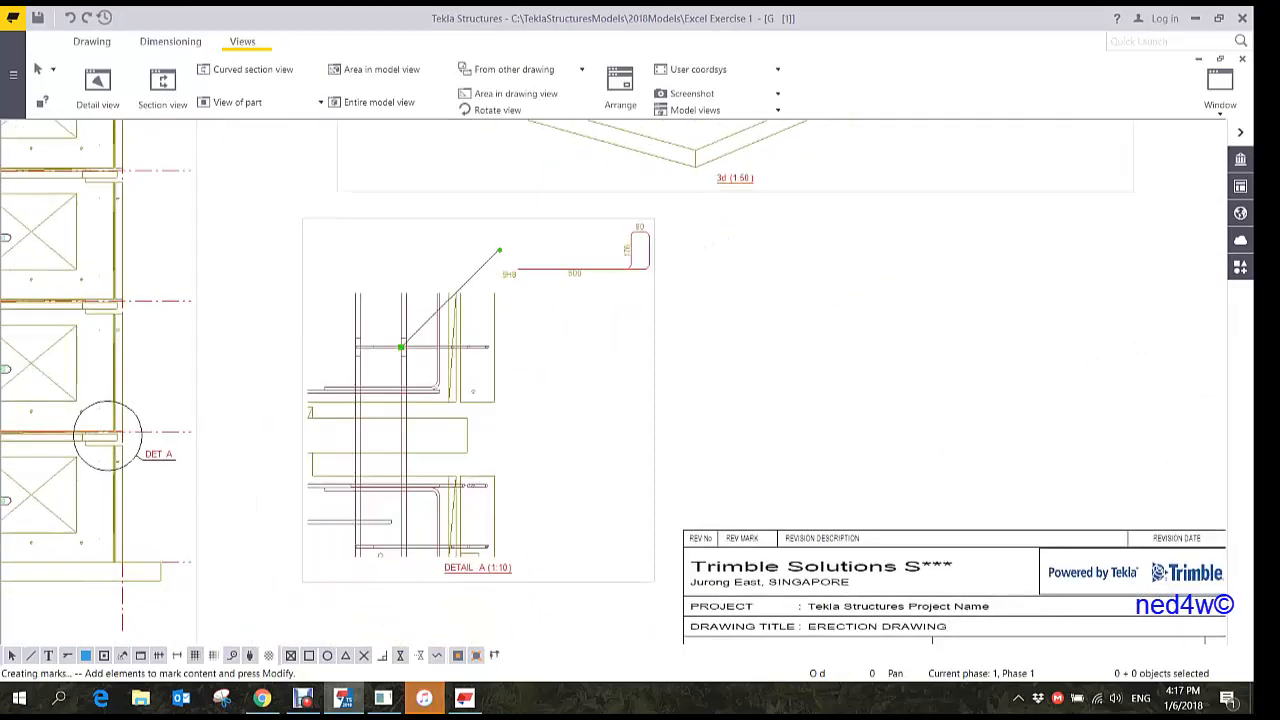
{"action": "scroll", "coordinate": [392, 191], "scroll_direction": "down", "scroll_amount": 2}
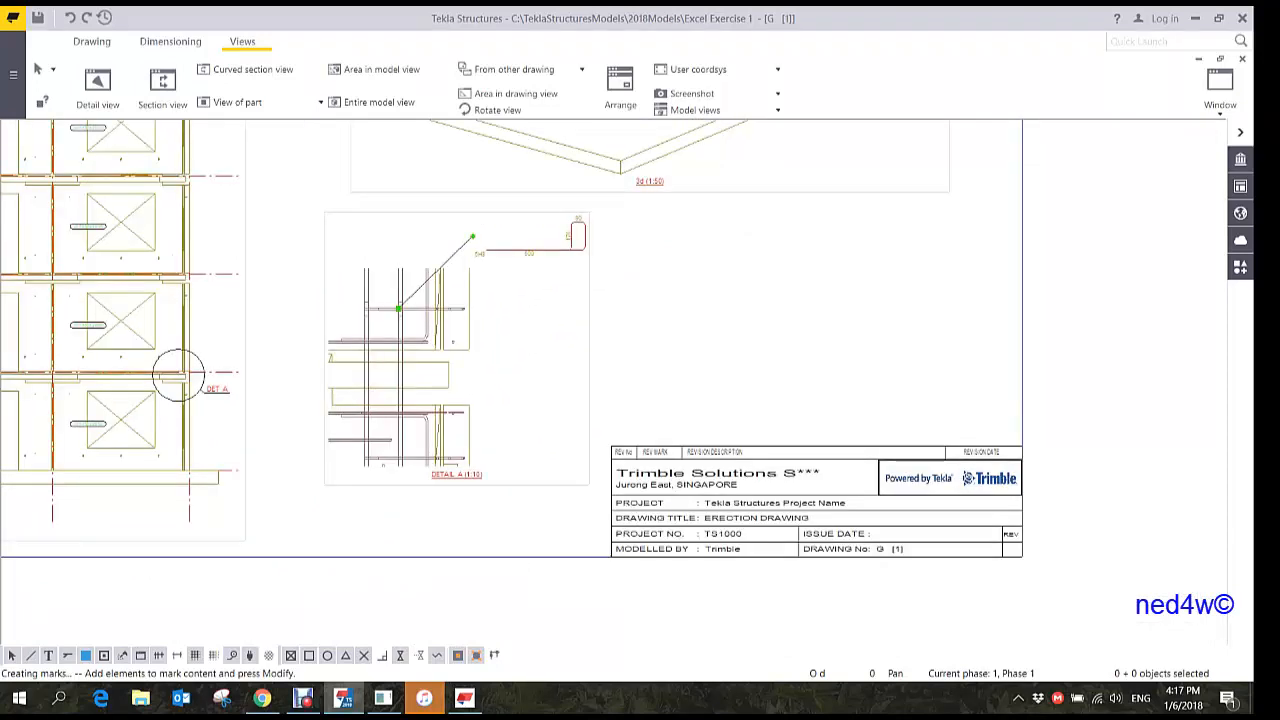
{"action": "scroll", "coordinate": [826, 510], "scroll_direction": "down", "scroll_amount": 4}
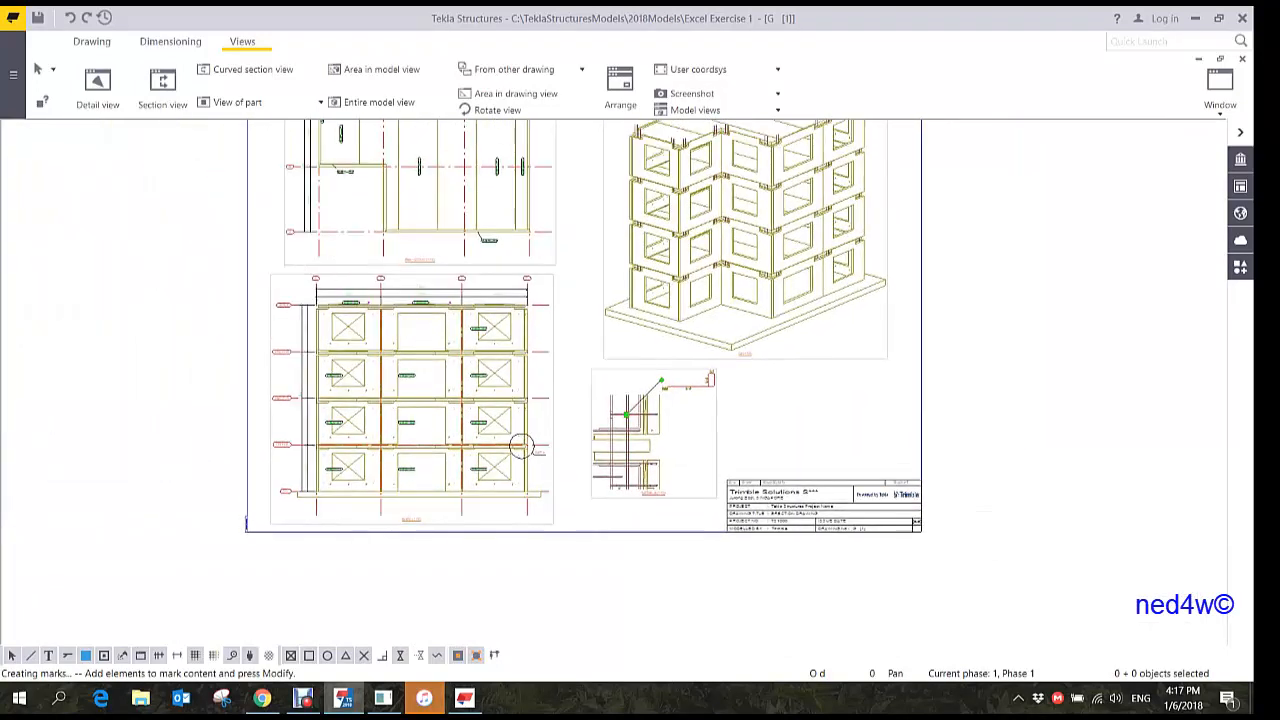
- Create a section view cutting through the front wall between grids 2 and 3 in Plan 1ST FLR, placed to the right of Detail A
{"action": "scroll", "coordinate": [520, 445], "scroll_direction": "up", "scroll_amount": 5}
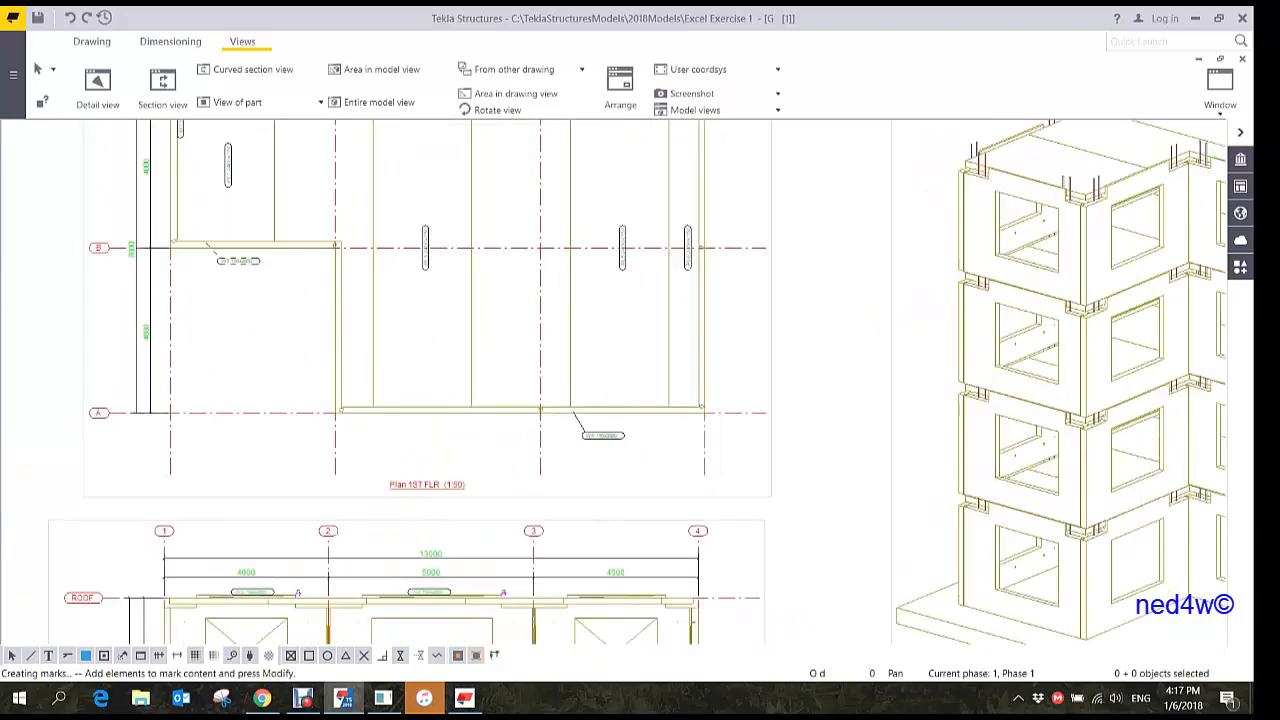
{"action": "middle_click_drag", "start_coordinate": [520, 445], "coordinate": [657, 492]}
{"action": "scroll", "coordinate": [683, 478], "scroll_direction": "up", "scroll_amount": 6}
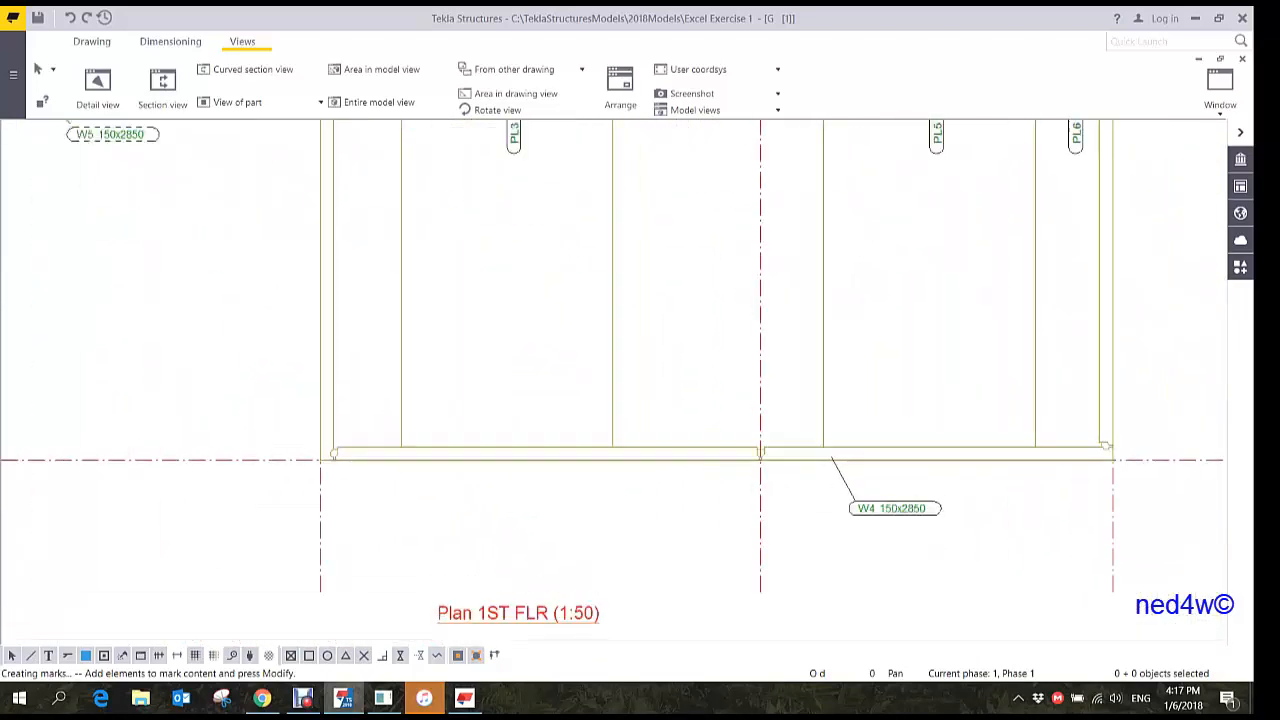
{"action": "scroll", "coordinate": [650, 383], "scroll_direction": "up", "scroll_amount": 2}
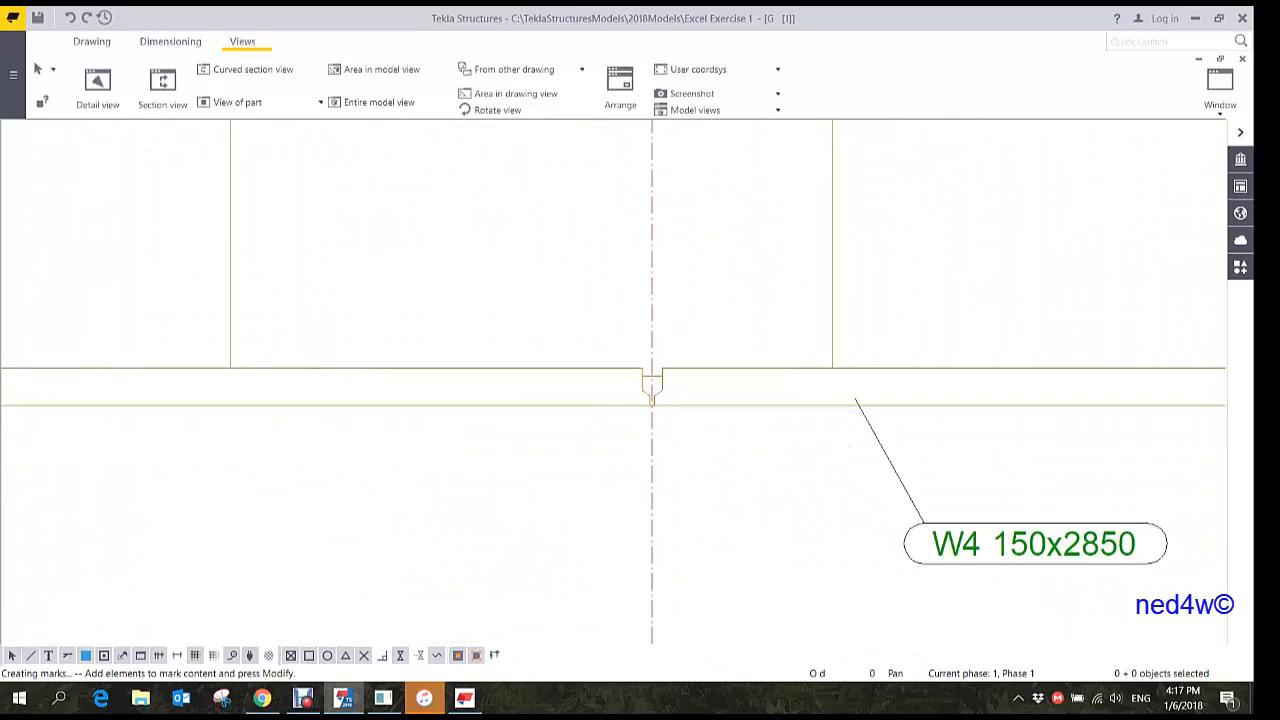
{"action": "left_click", "coordinate": [162, 85]}
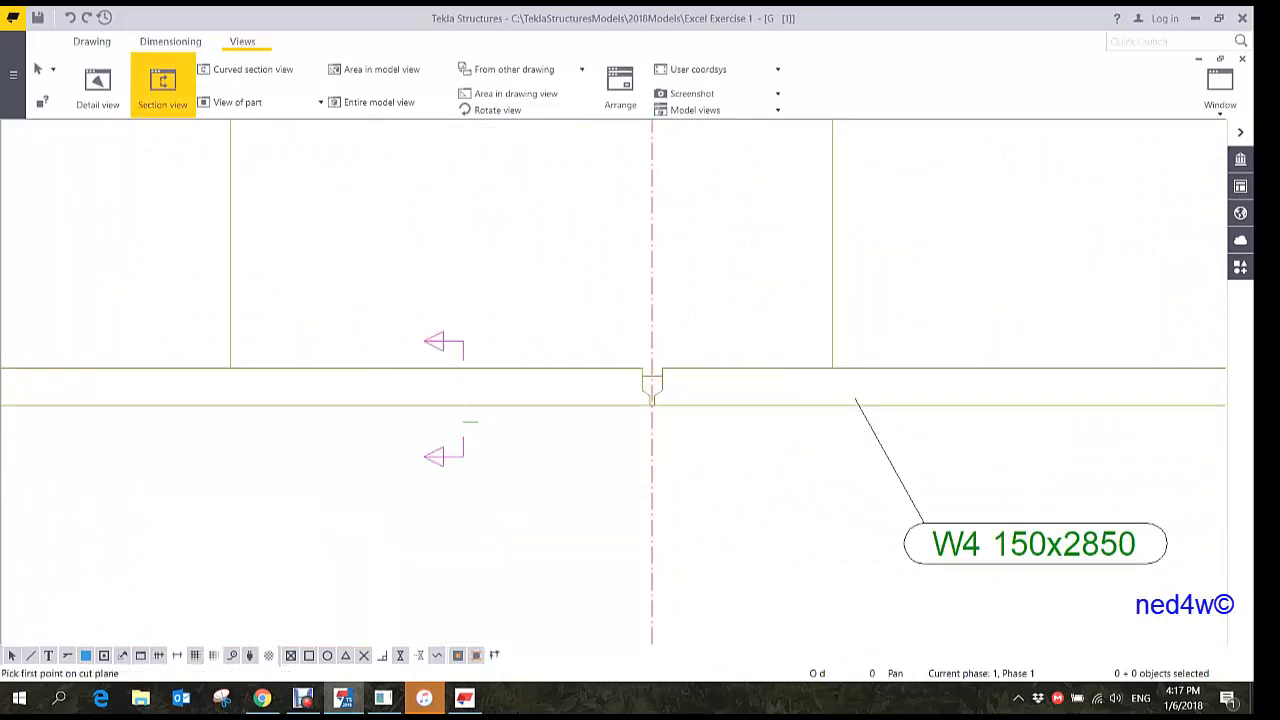
{"action": "left_click", "coordinate": [463, 312]}
{"action": "left_click", "coordinate": [463, 458]}
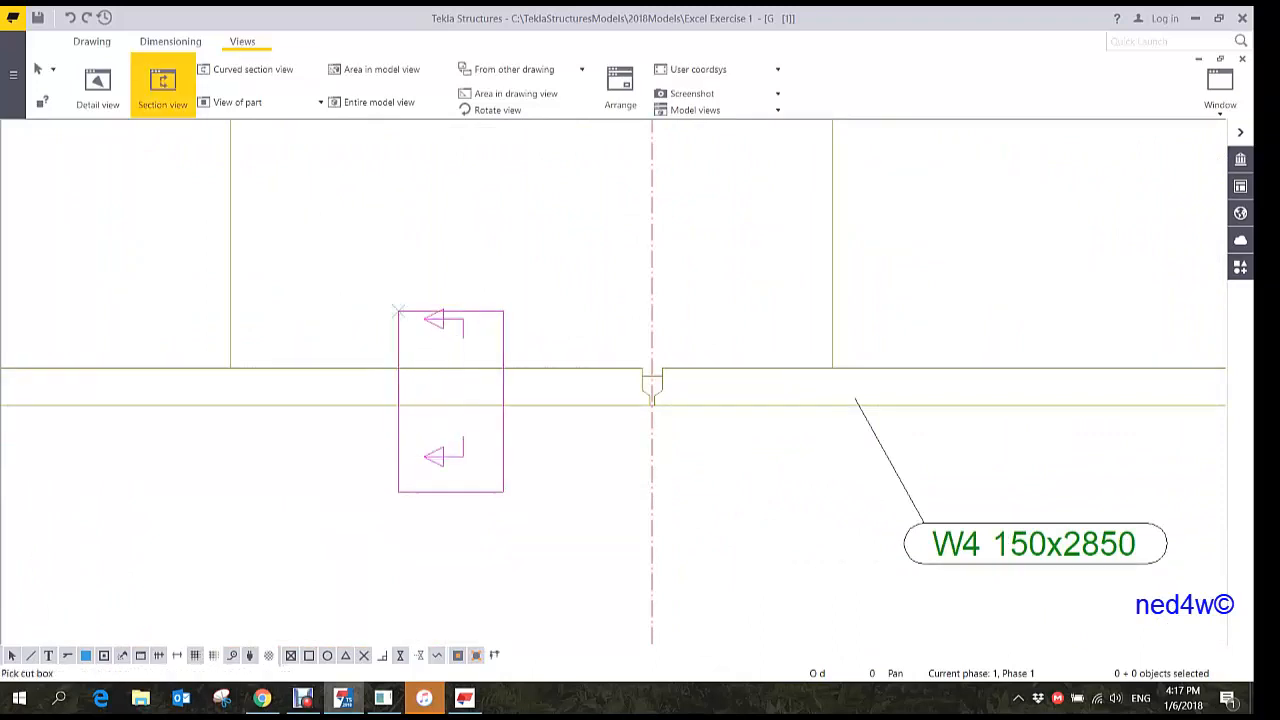
{"action": "left_click", "coordinate": [503, 491]}
{"action": "scroll", "coordinate": [542, 490], "scroll_direction": "down", "scroll_amount": 4}
{"action": "middle_click_drag", "start_coordinate": [747, 510], "coordinate": [292, 358]}
{"action": "scroll", "coordinate": [420, 410], "scroll_direction": "down", "scroll_amount": 4}
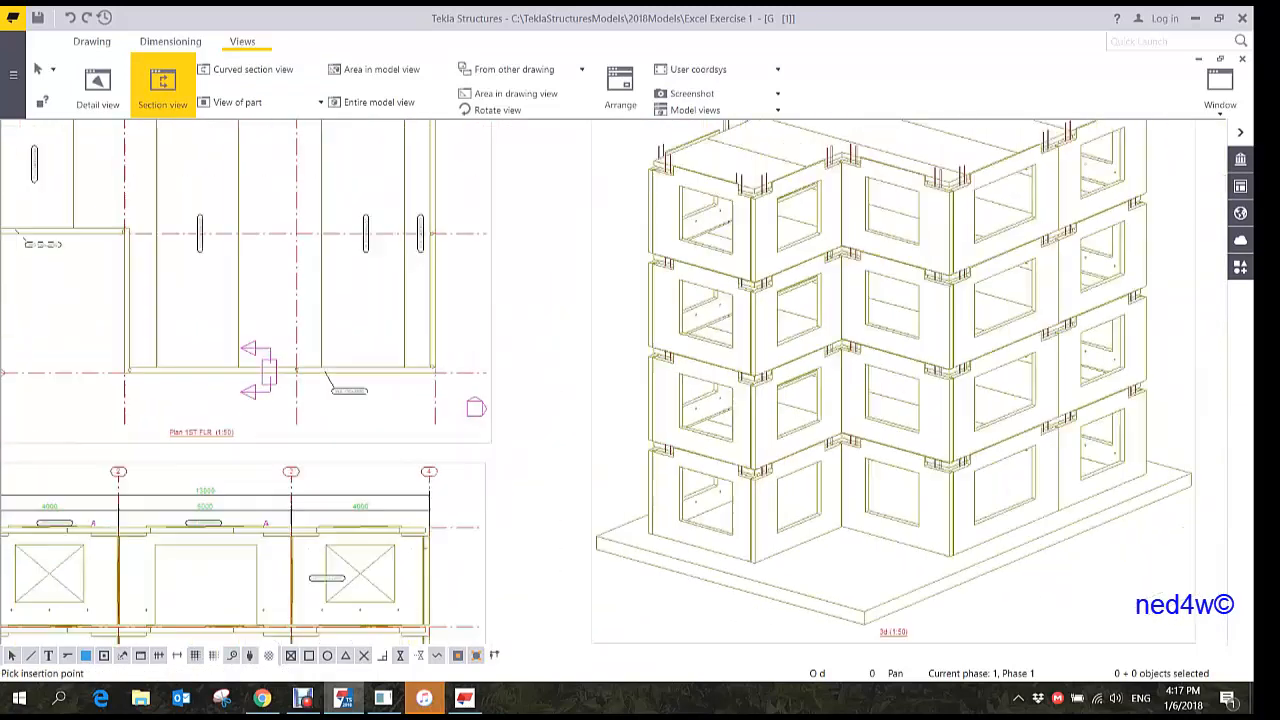
{"action": "middle_click_drag", "start_coordinate": [632, 490], "coordinate": [484, 237]}
{"action": "left_click", "coordinate": [884, 531]}
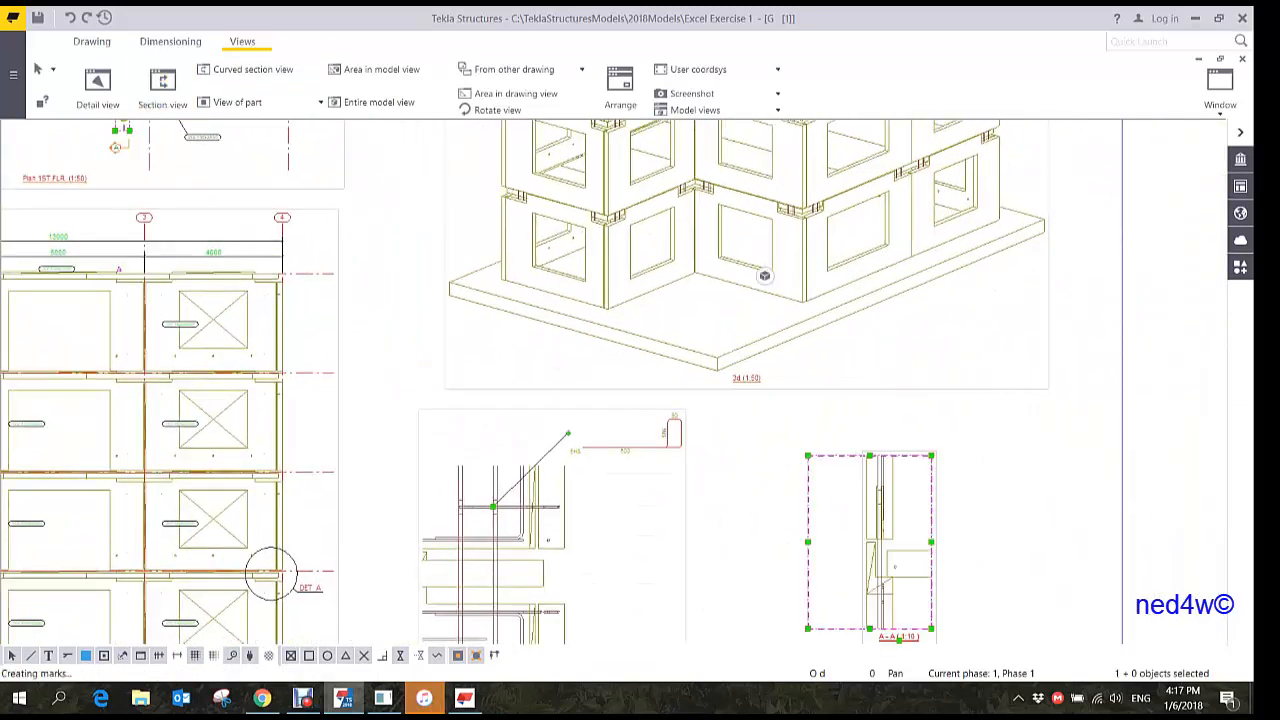
- Move section view A-A higher on the sheet and extend its boundary to the right to show more of the slab
{"action": "middle_click_drag", "start_coordinate": [884, 531], "coordinate": [808, 374]}
{"action": "scroll", "coordinate": [808, 374], "scroll_direction": "up", "scroll_amount": 2}
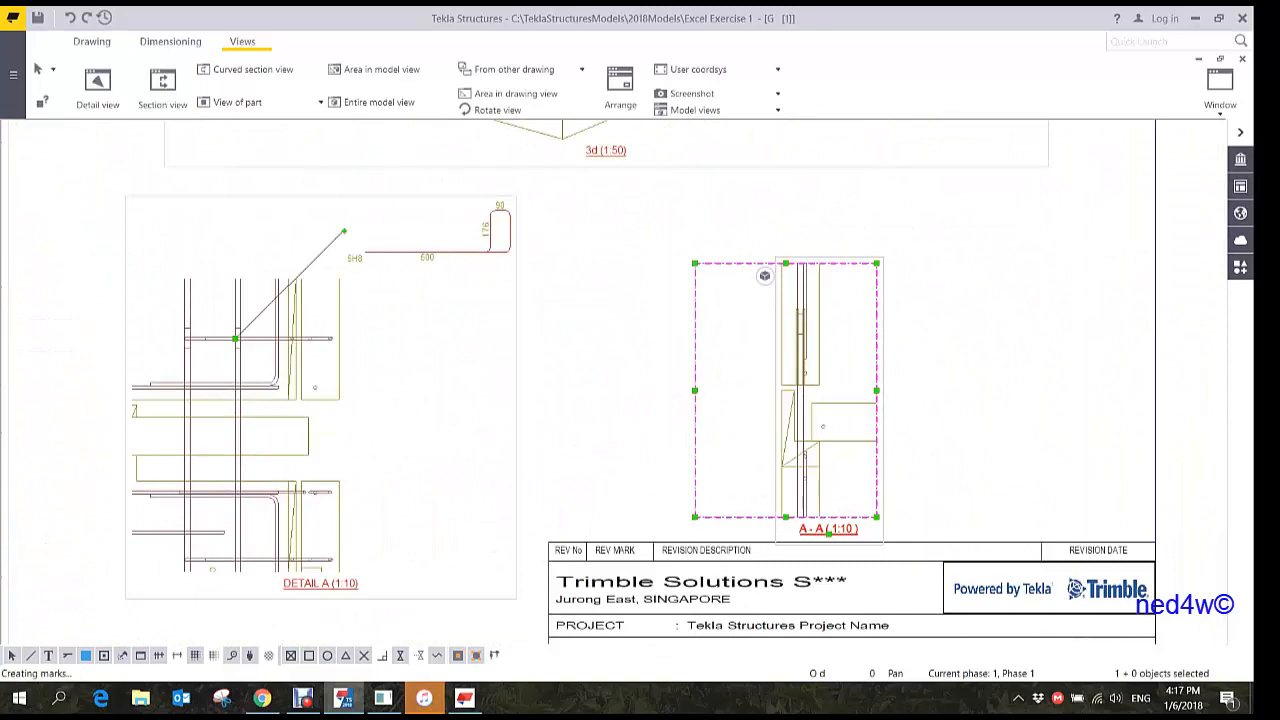
{"action": "left_click_drag", "start_coordinate": [883, 360], "coordinate": [858, 272]}
{"action": "left_click_drag", "start_coordinate": [851, 429], "coordinate": [905, 436]}
{"action": "left_click", "coordinate": [976, 393]}
{"action": "scroll", "coordinate": [829, 336], "scroll_direction": "up", "scroll_amount": 12}
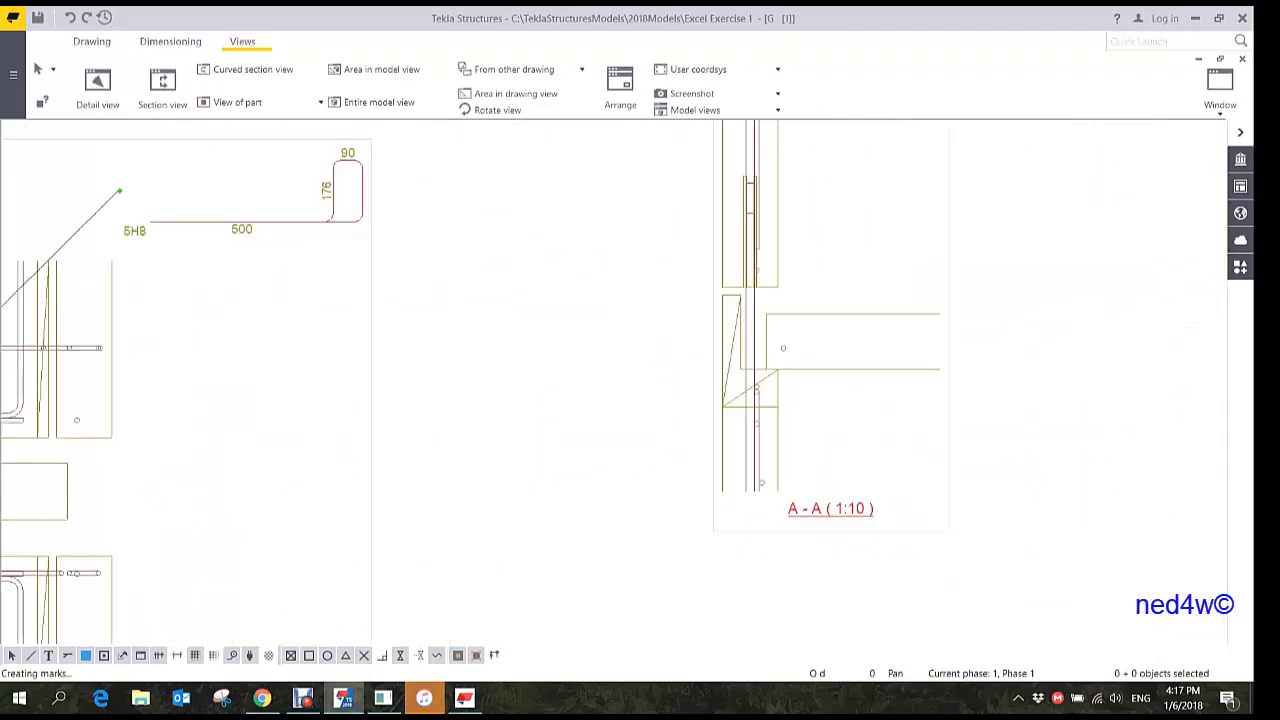
- Move the 3D view farther to the right and place section view A-A in the freed space beside the first-floor plan
{"action": "scroll", "coordinate": [807, 424], "scroll_direction": "down", "scroll_amount": 5}
{"action": "mouse_move", "coordinate": [759, 452]}
{"action": "middle_mouse_down"}
{"action": "mouse_move", "coordinate": [678, 471]}
{"action": "mouse_move", "coordinate": [762, 466]}
{"action": "mouse_move", "coordinate": [742, 491]}
{"action": "middle_mouse_up"}
{"action": "scroll", "coordinate": [678, 471], "scroll_direction": "down", "scroll_amount": 2}
{"action": "scroll", "coordinate": [795, 453], "scroll_direction": "down", "scroll_amount": 5}
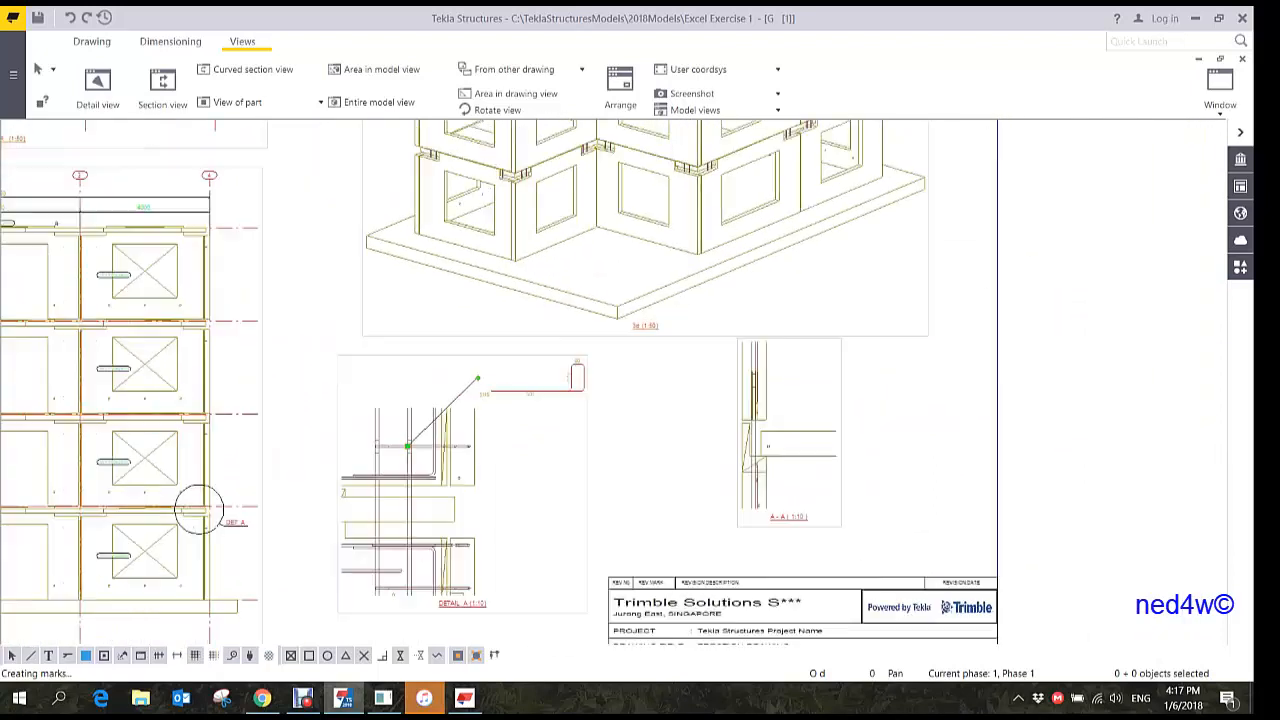
{"action": "left_click", "coordinate": [762, 436]}
{"action": "middle_click_drag", "start_coordinate": [762, 436], "coordinate": [780, 480]}
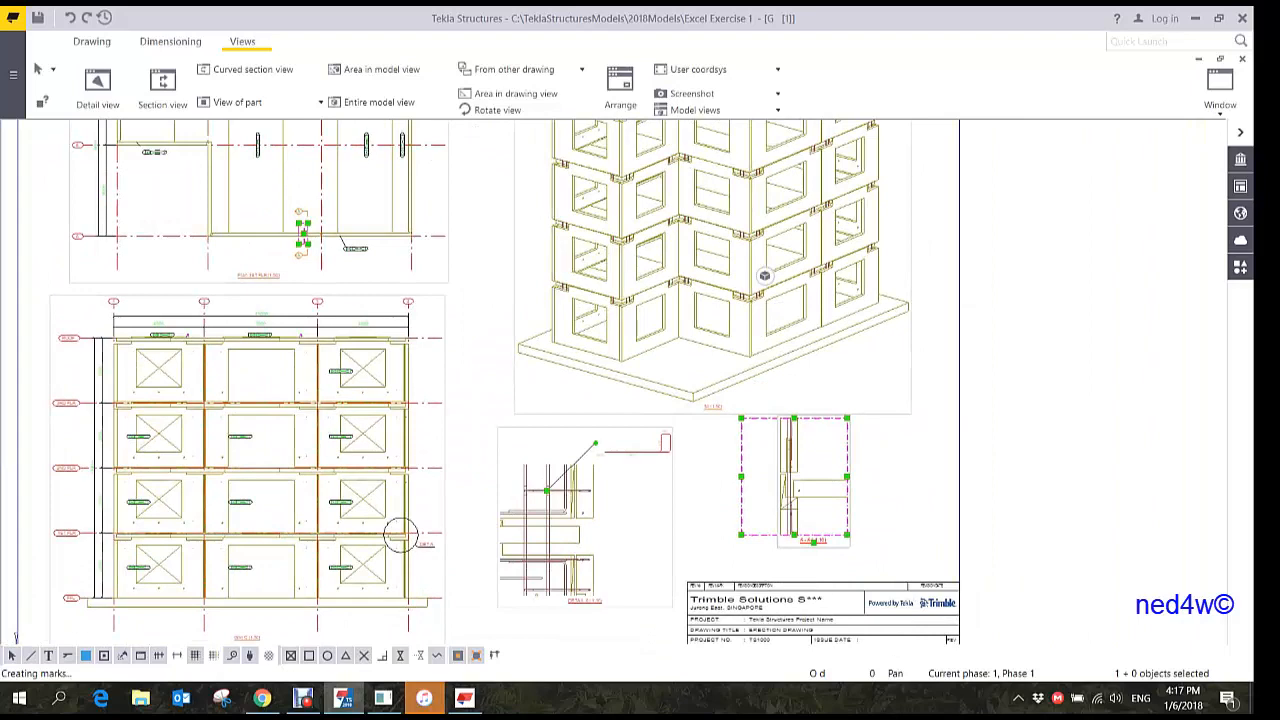
{"action": "scroll", "coordinate": [764, 275], "scroll_direction": "up", "scroll_amount": 3}
{"action": "scroll", "coordinate": [764, 275], "scroll_direction": "down", "scroll_amount": 6}
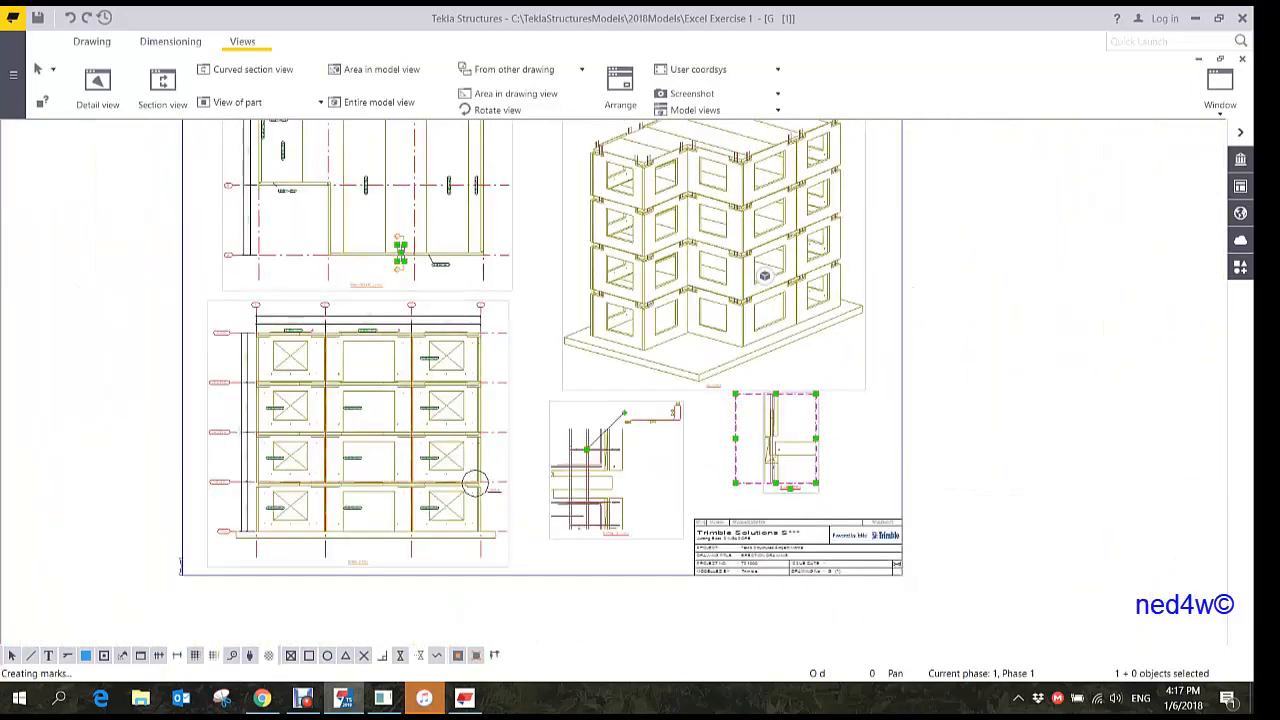
{"action": "left_click", "coordinate": [701, 362]}
{"action": "left_click_drag", "start_coordinate": [701, 362], "coordinate": [871, 378]}
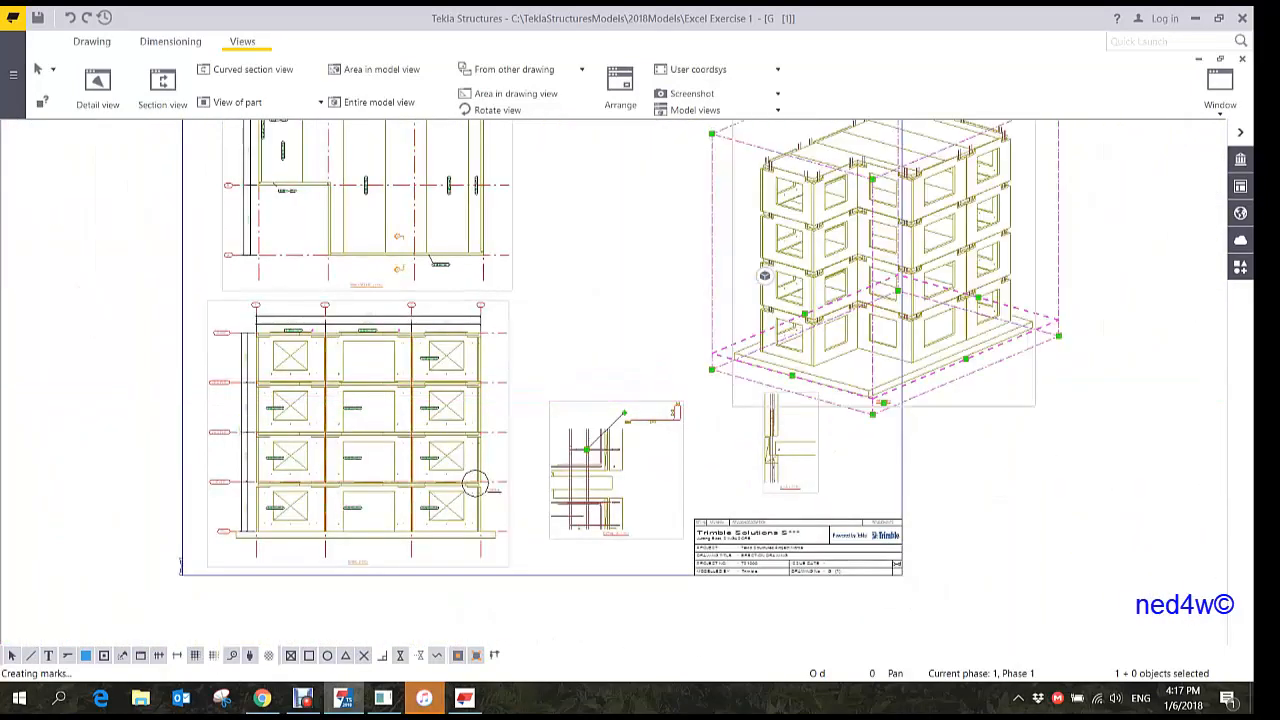
{"action": "left_click", "coordinate": [818, 493]}
{"action": "left_click_drag", "start_coordinate": [818, 494], "coordinate": [647, 297]}
- Try the section A-A cut line at grid 3 and at two positions along the front wall between grids 3 and 4
{"action": "scroll", "coordinate": [445, 260], "scroll_direction": "up", "scroll_amount": 6}
{"action": "mouse_move", "coordinate": [445, 260]}
{"action": "middle_mouse_down"}
{"action": "mouse_move", "coordinate": [465, 300]}
{"action": "mouse_move", "coordinate": [341, 354]}
{"action": "middle_mouse_up"}
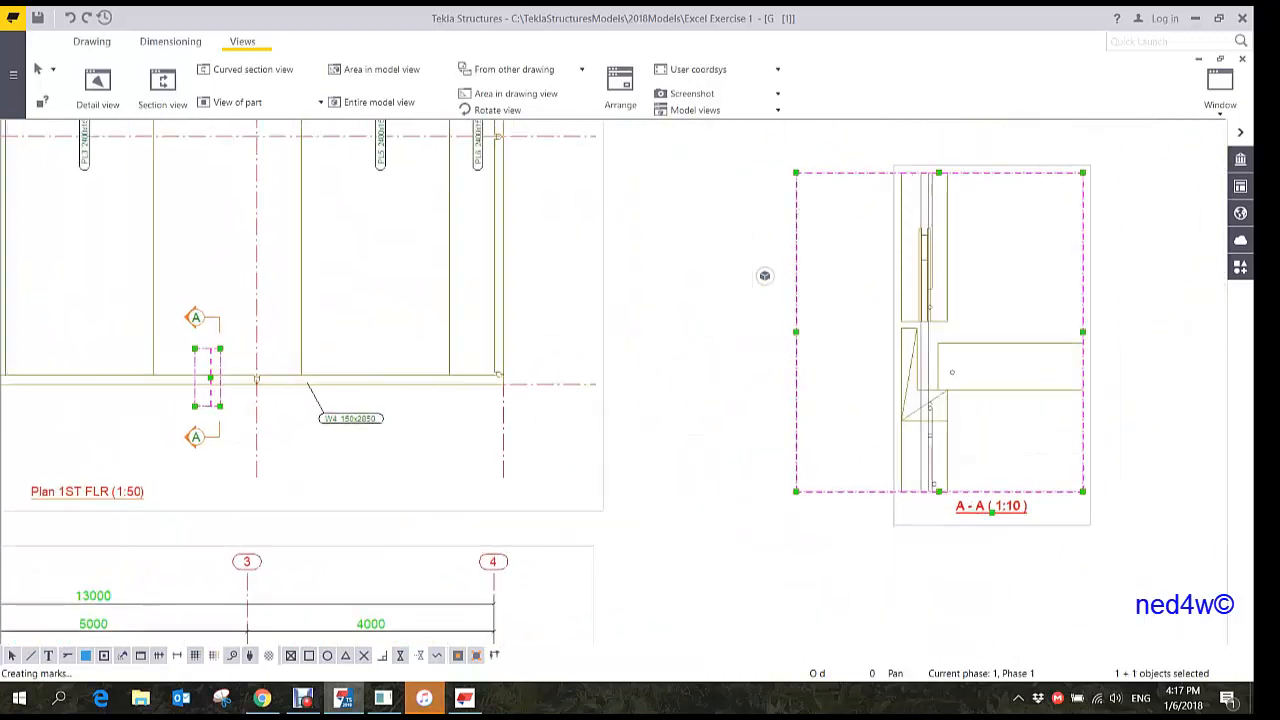
{"action": "scroll", "coordinate": [378, 426], "scroll_direction": "up", "scroll_amount": 3}
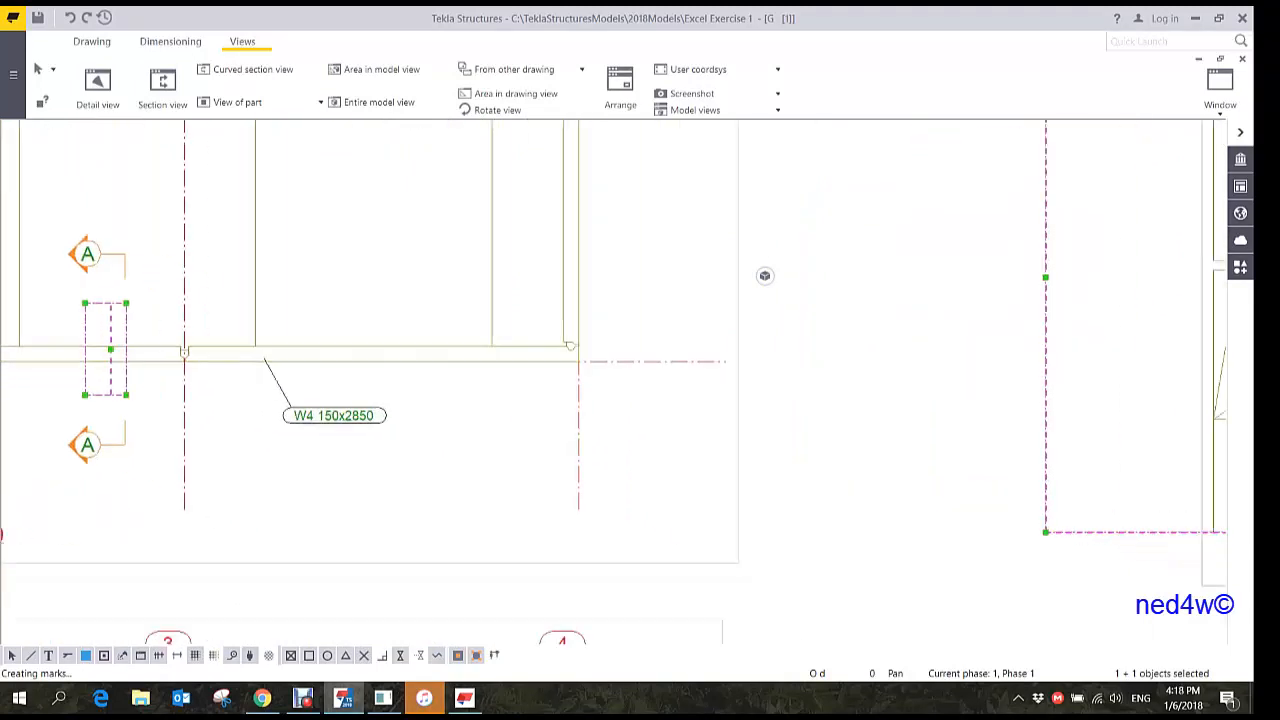
{"action": "scroll", "coordinate": [162, 385], "scroll_direction": "down", "scroll_amount": 2}
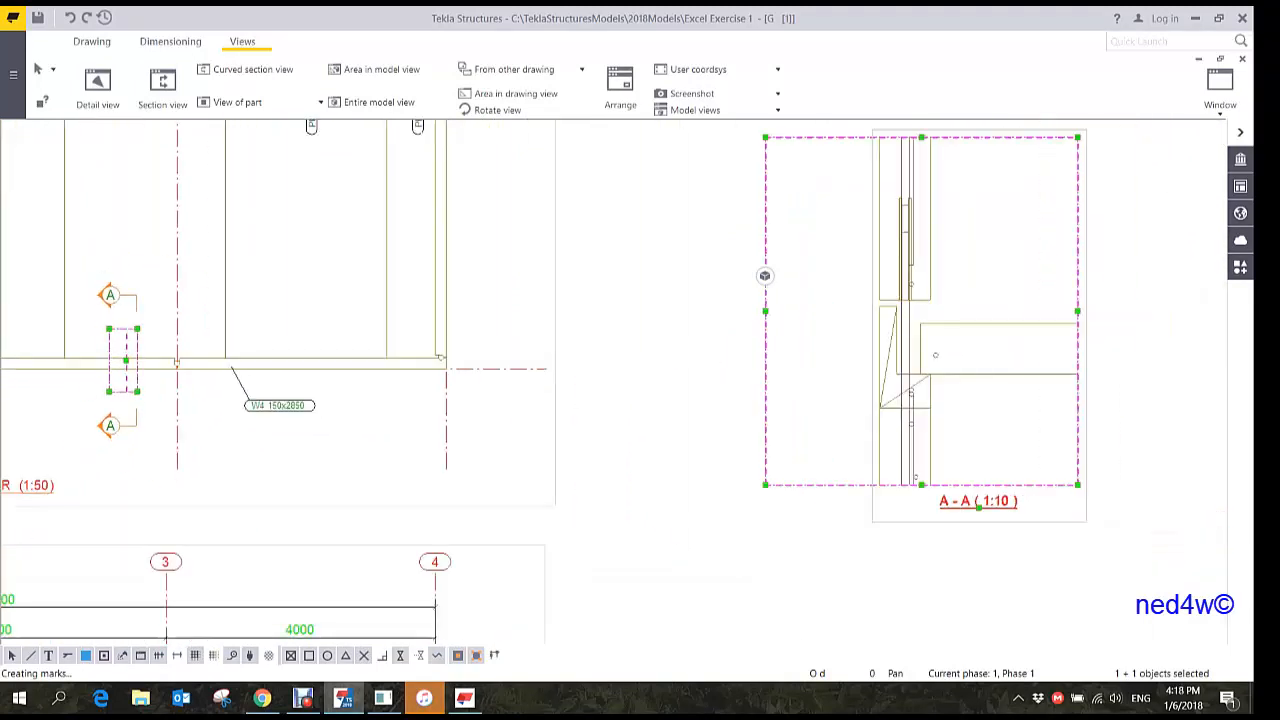
{"action": "left_click_drag", "start_coordinate": [125, 358], "coordinate": [177, 366]}
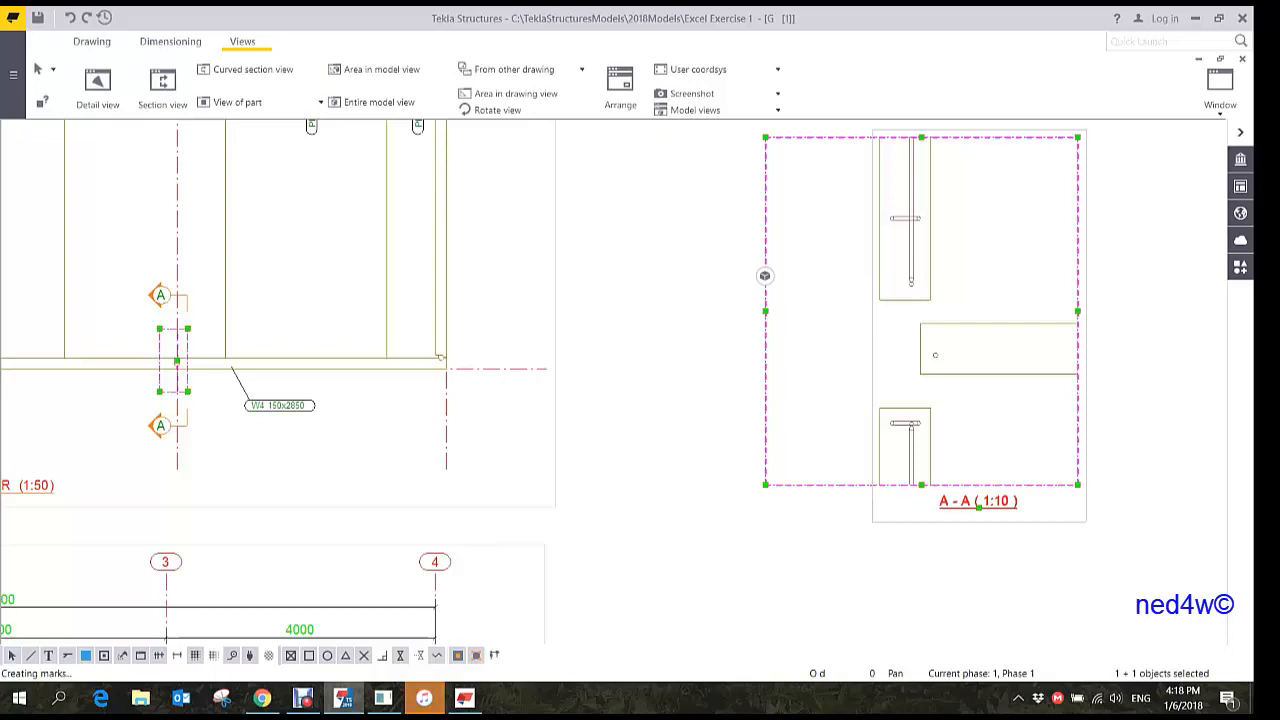
{"action": "left_click_drag", "start_coordinate": [177, 360], "coordinate": [222, 360]}
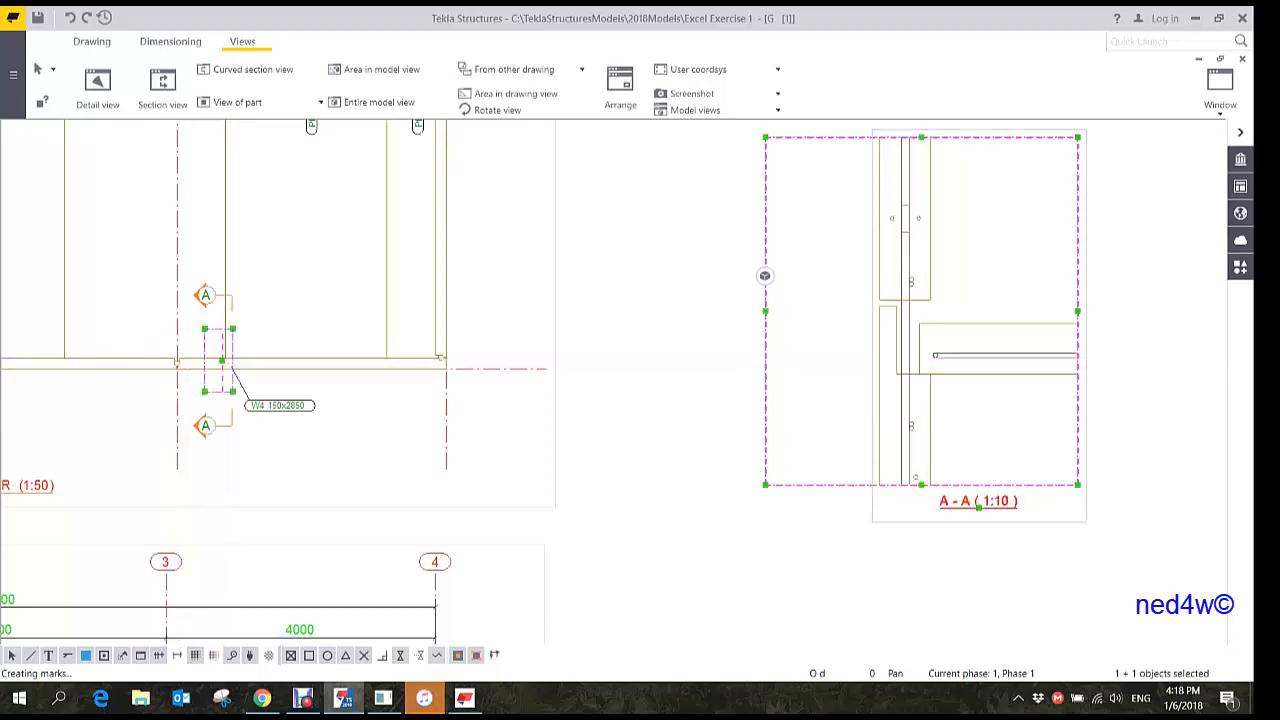
{"action": "left_click_drag", "start_coordinate": [222, 360], "coordinate": [376, 360]}
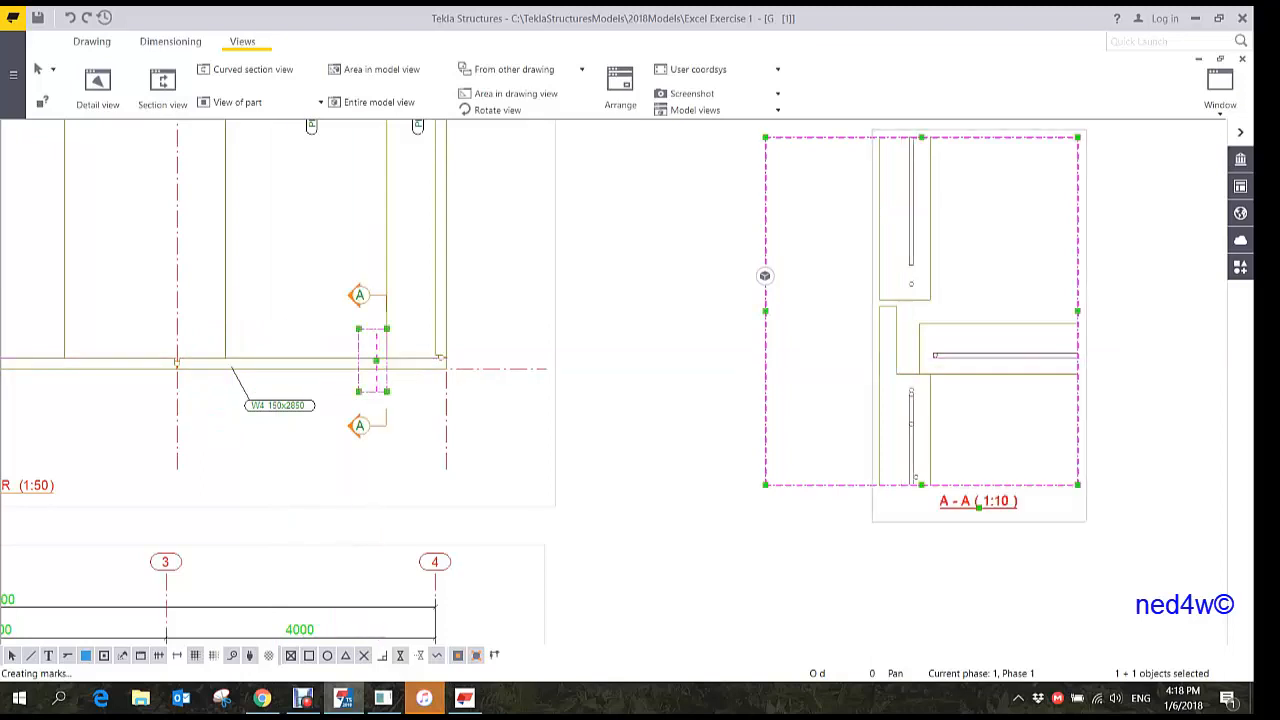
{"action": "middle_click_drag", "start_coordinate": [376, 360], "coordinate": [662, 368]}
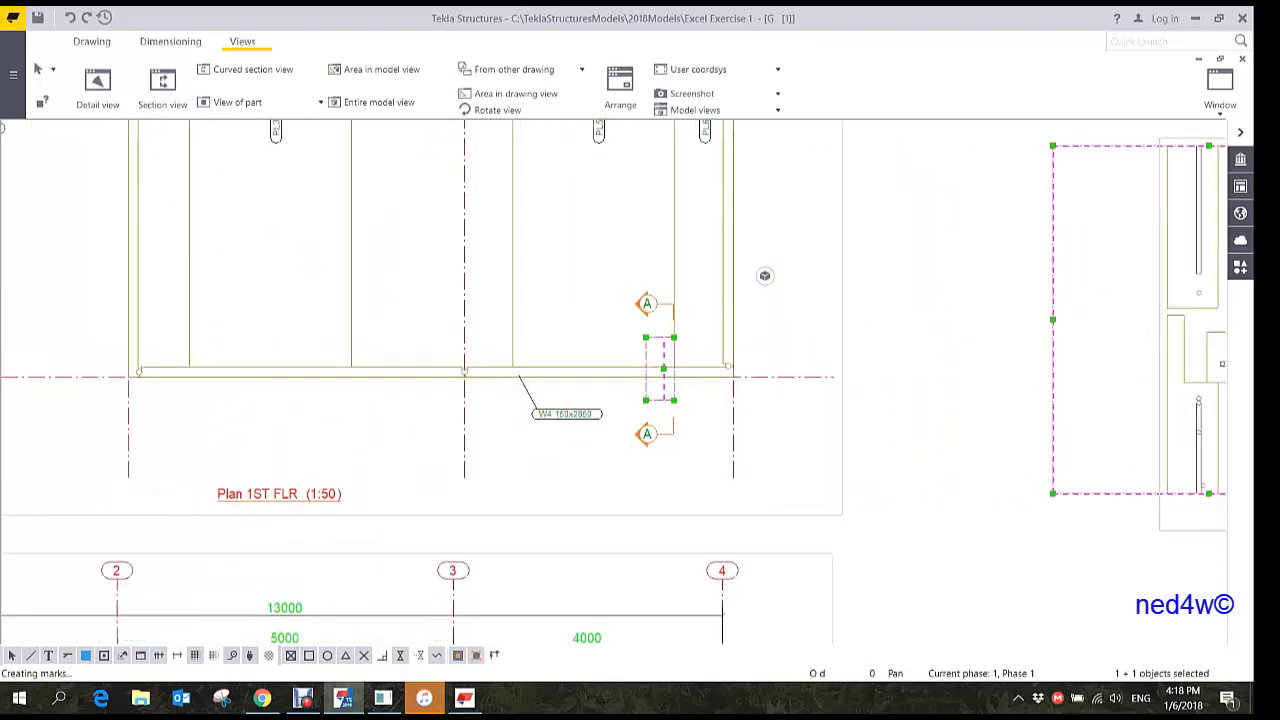
- Move the section A-A cut line back to the front wall panel between grids 2 and 3, and deselect it
{"action": "left_click_drag", "start_coordinate": [663, 368], "coordinate": [314, 368]}
{"action": "scroll", "coordinate": [502, 377], "scroll_direction": "down", "scroll_amount": 2}
{"action": "mouse_move", "coordinate": [803, 397]}
{"action": "middle_mouse_down"}
{"action": "mouse_move", "coordinate": [502, 377]}
{"action": "mouse_move", "coordinate": [525, 383]}
{"action": "middle_mouse_up"}
{"action": "scroll", "coordinate": [764, 275], "scroll_direction": "up", "scroll_amount": 3}
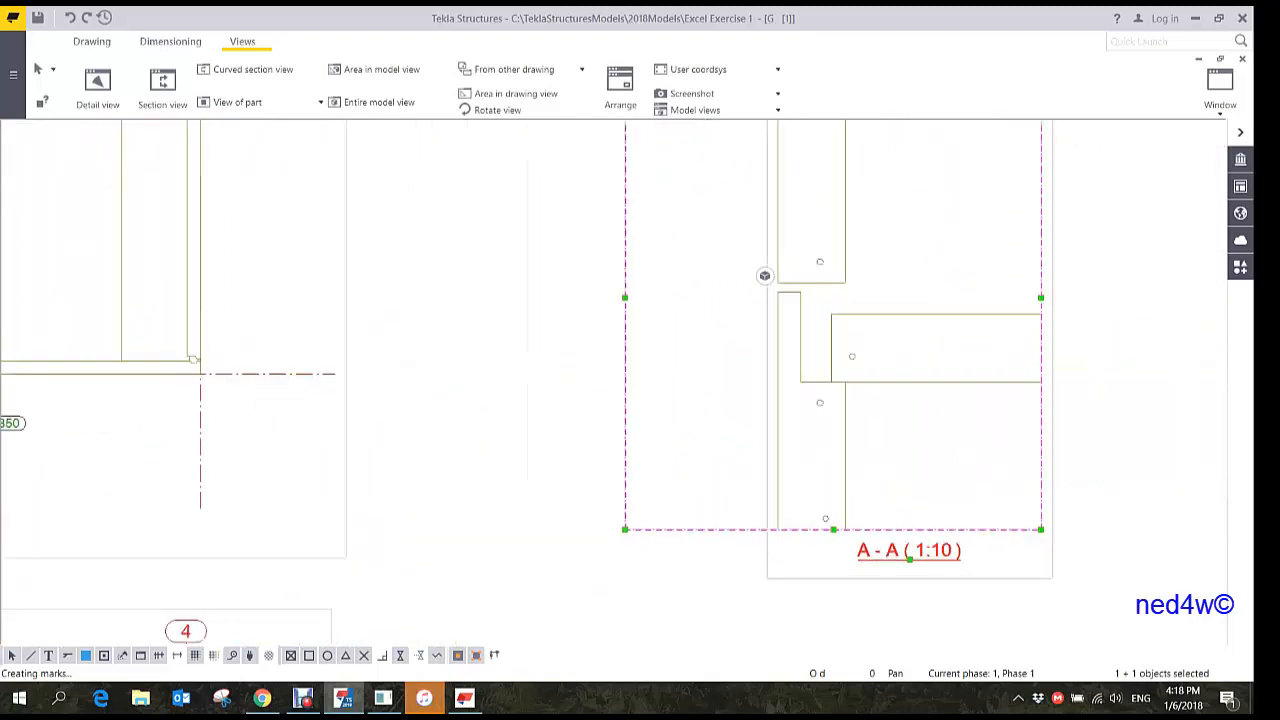
{"action": "key", "text": "Escape"}
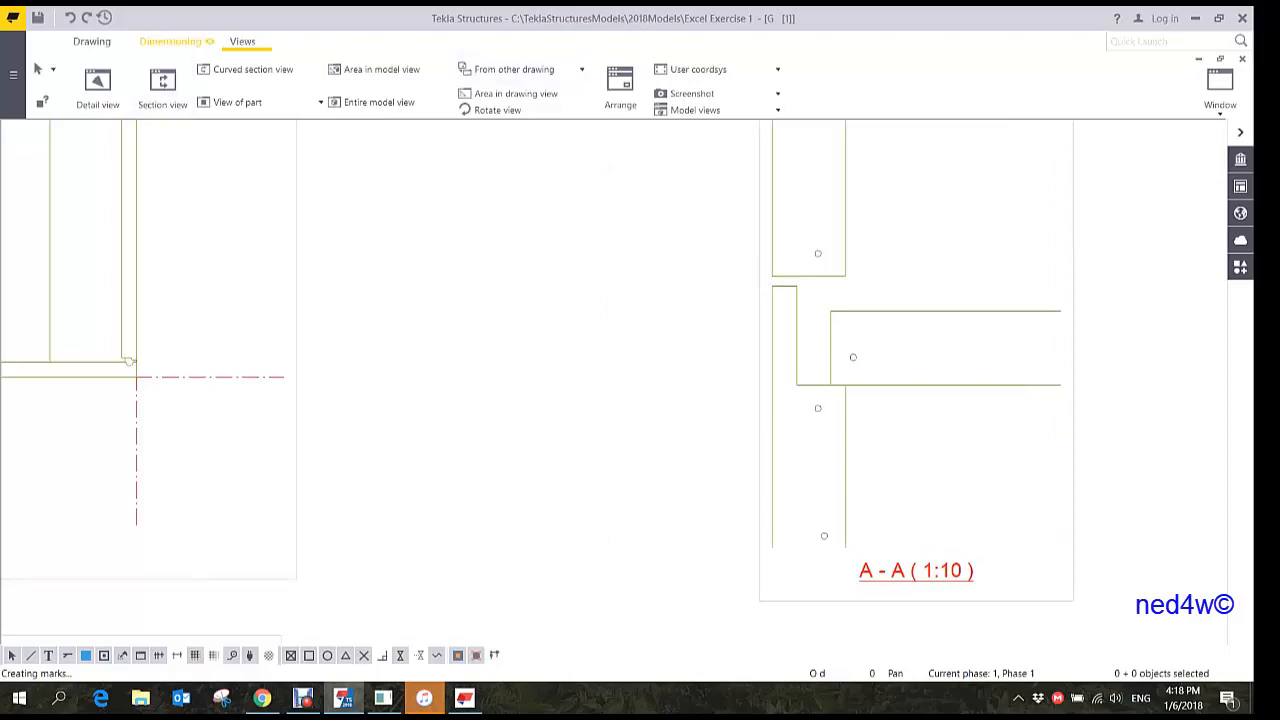
- Add vertical dimensions in section A-A from the slab top to the upper wall's underside, and across the outer gap between the walls
{"action": "left_click", "coordinate": [170, 41]}
{"action": "left_click", "coordinate": [163, 88]}
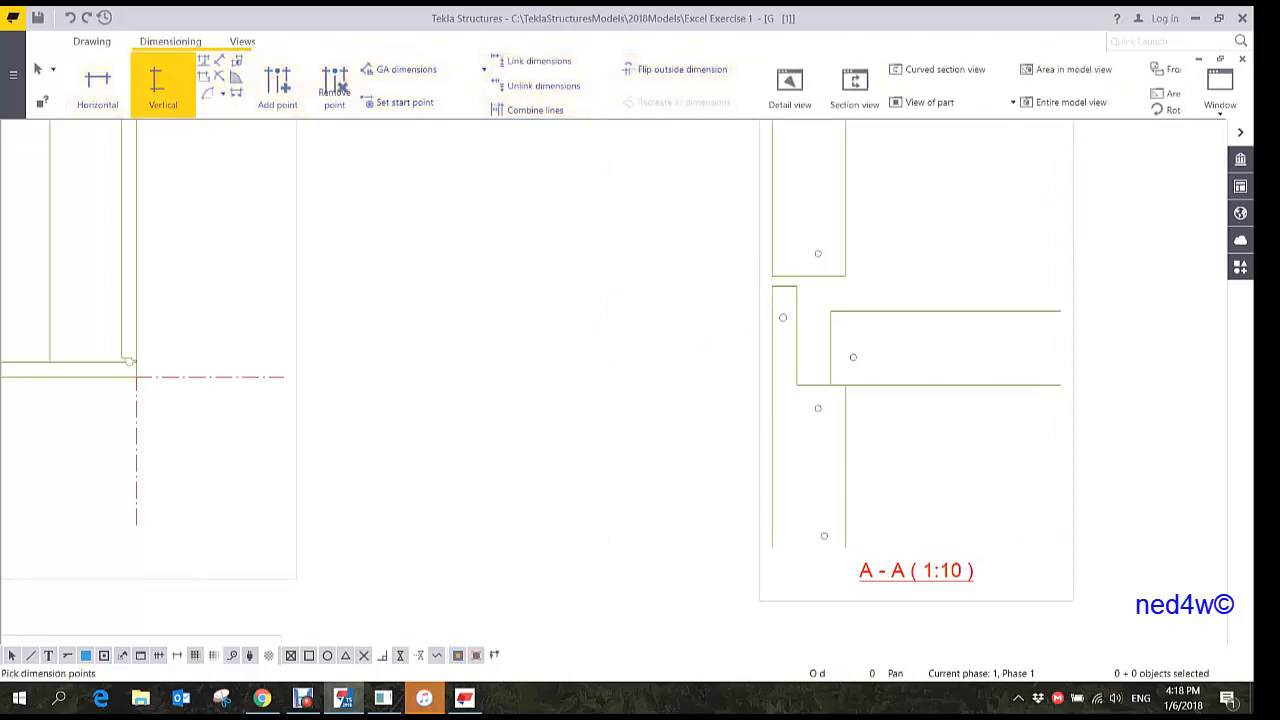
{"action": "left_click", "coordinate": [830, 311]}
{"action": "left_click", "coordinate": [846, 276]}
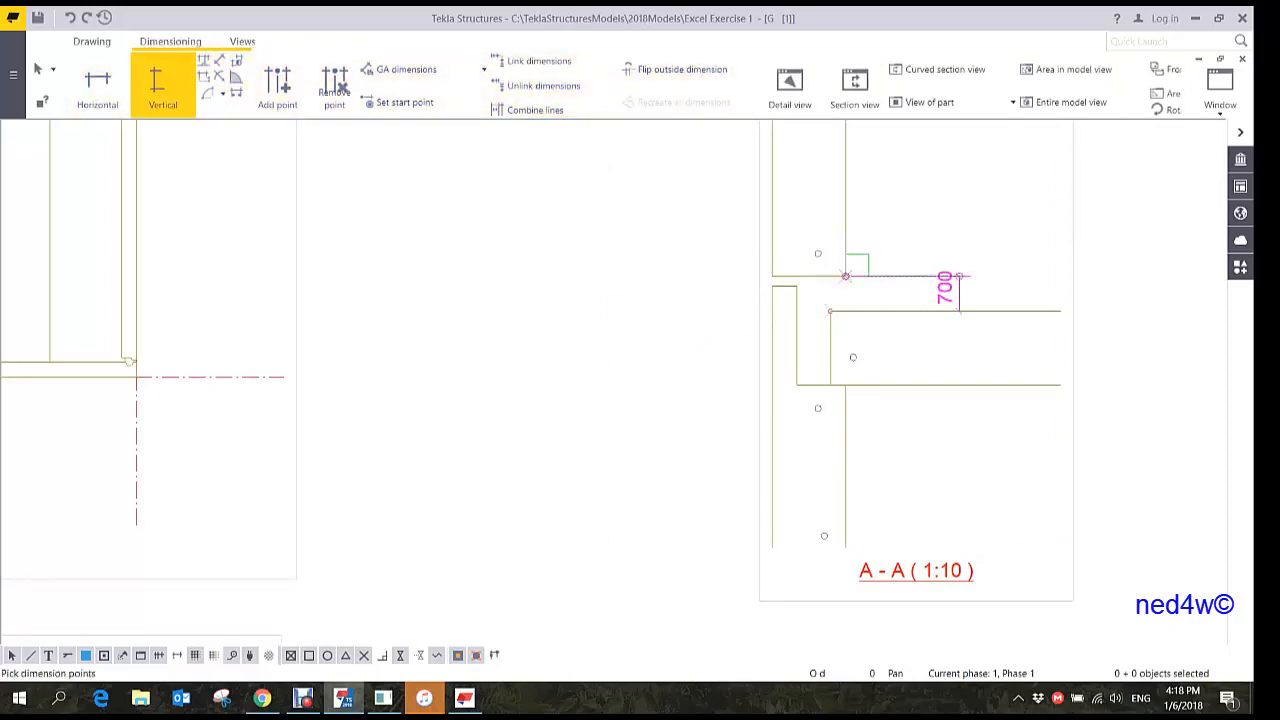
{"action": "middle_click", "coordinate": [959, 276]}
{"action": "left_click", "coordinate": [771, 287]}
{"action": "left_click", "coordinate": [772, 276]}
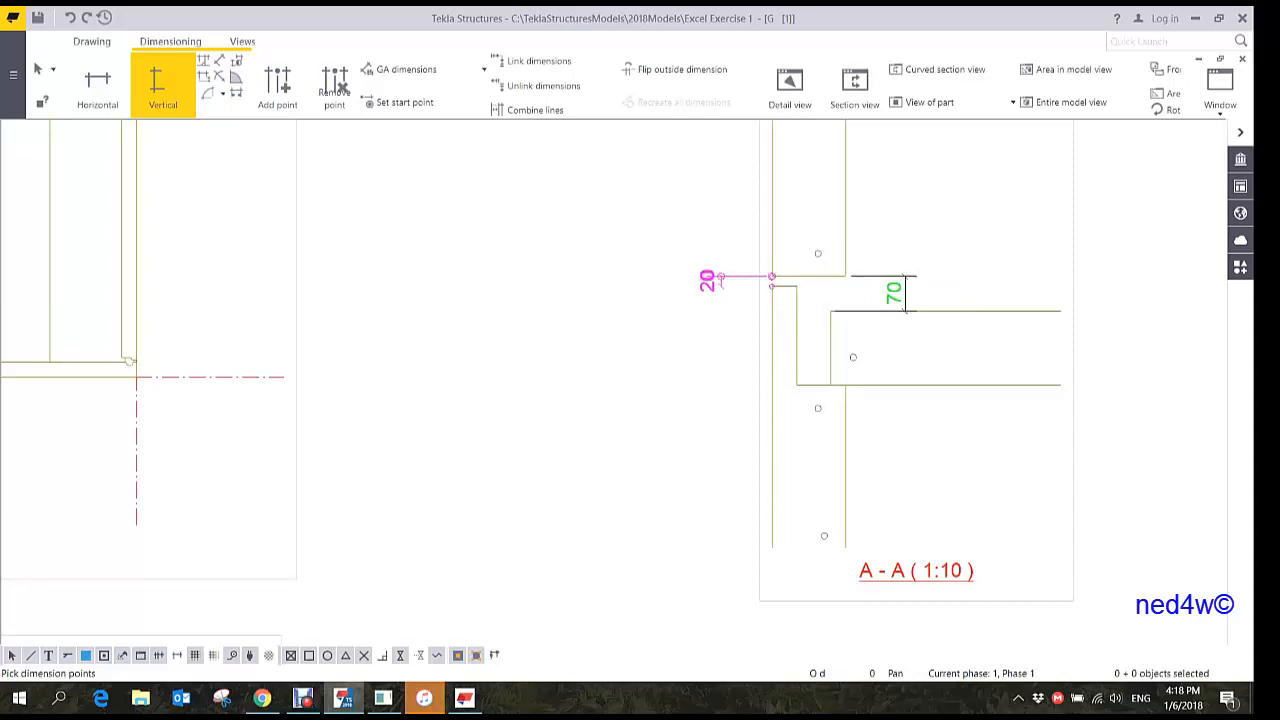
{"action": "middle_click", "coordinate": [680, 296]}
- Add a horizontal dimension chain below section A-A across the lower wall's outer face, its upstand, the slab edge and its inner face
{"action": "left_click", "coordinate": [97, 85]}
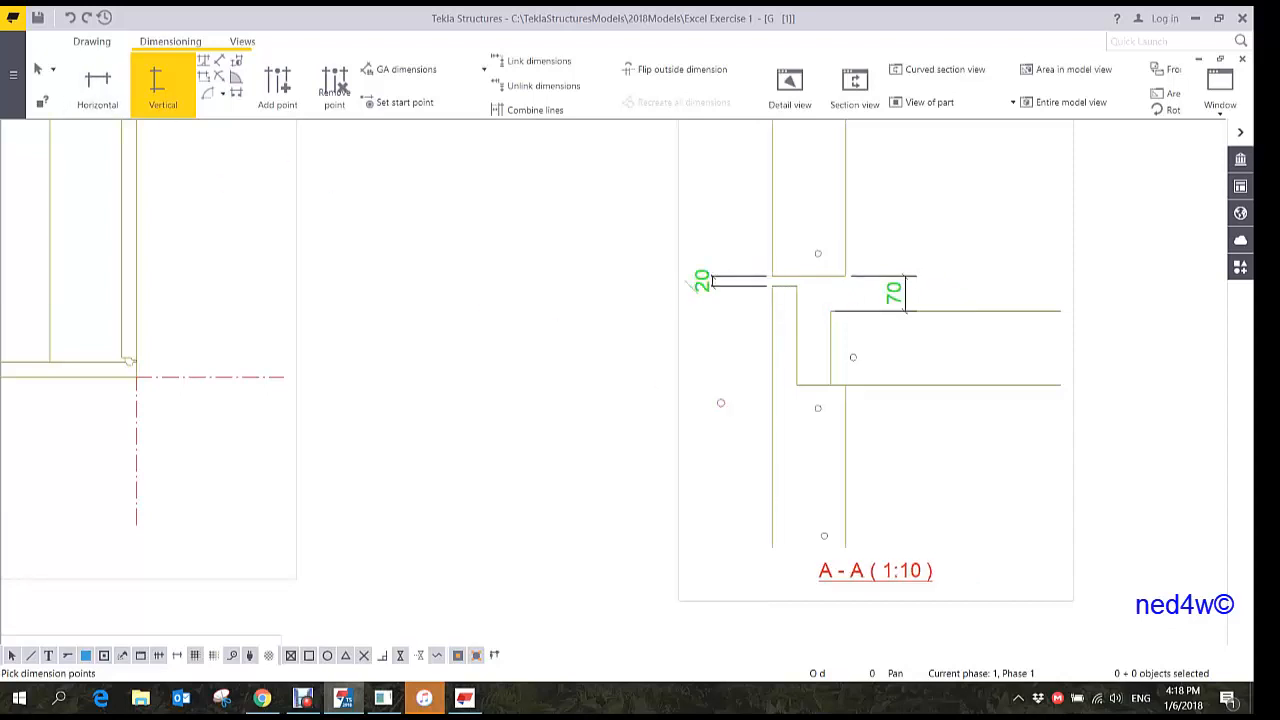
{"action": "left_click", "coordinate": [772, 287]}
{"action": "left_click", "coordinate": [797, 287]}
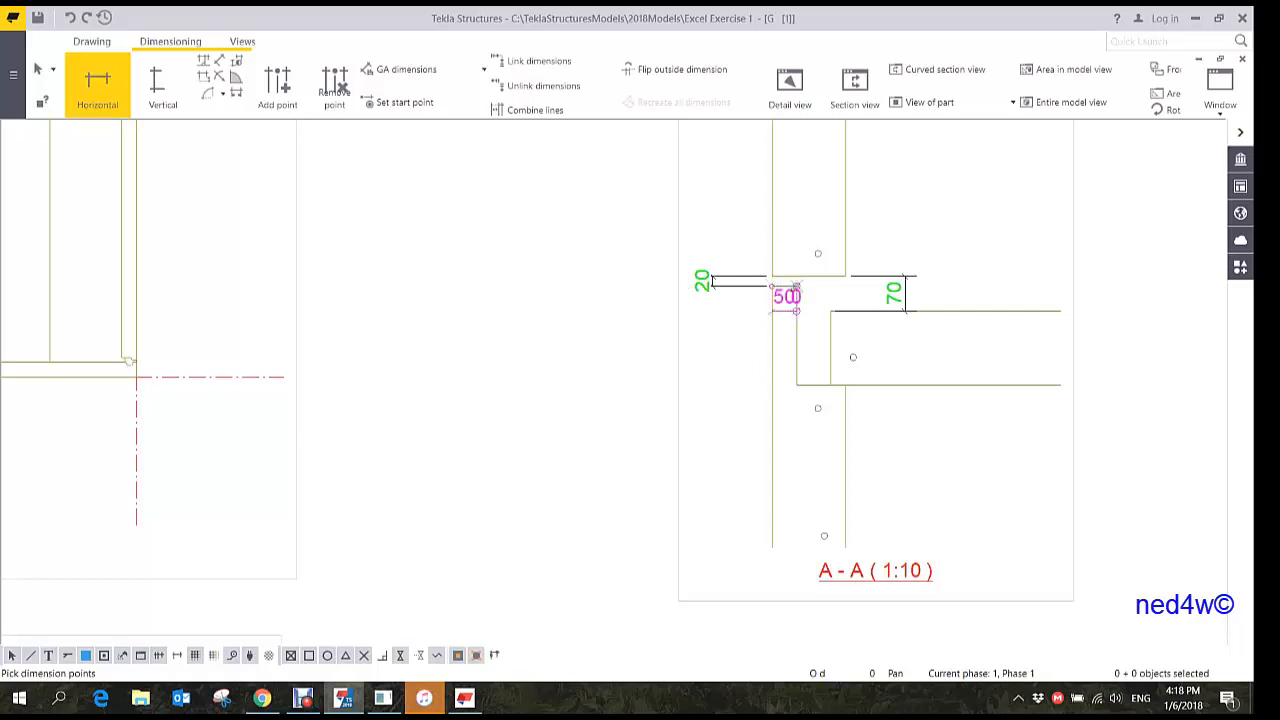
{"action": "left_click", "coordinate": [830, 311]}
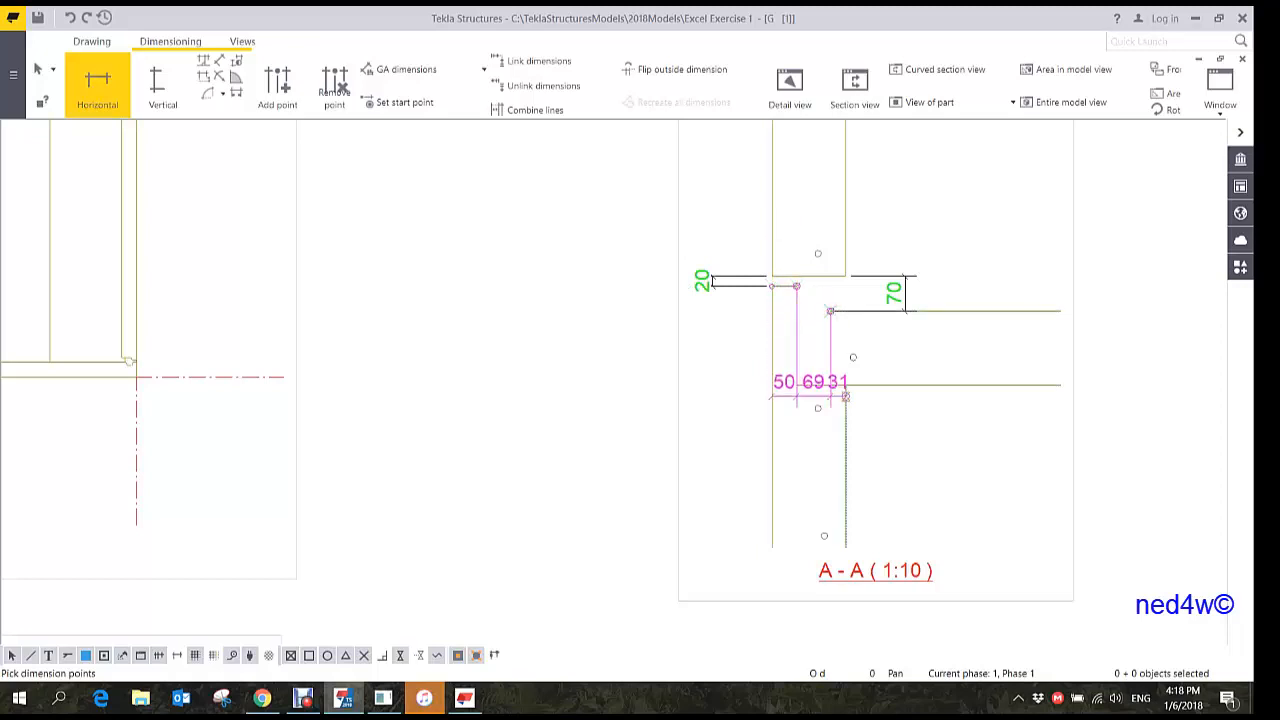
{"action": "left_click", "coordinate": [846, 395]}
{"action": "middle_click", "coordinate": [851, 509]}
{"action": "middle_click_drag", "start_coordinate": [919, 520], "coordinate": [841, 410]}
{"action": "scroll", "coordinate": [841, 410], "scroll_direction": "down", "scroll_amount": 2}
{"action": "right_click", "coordinate": [853, 378]}
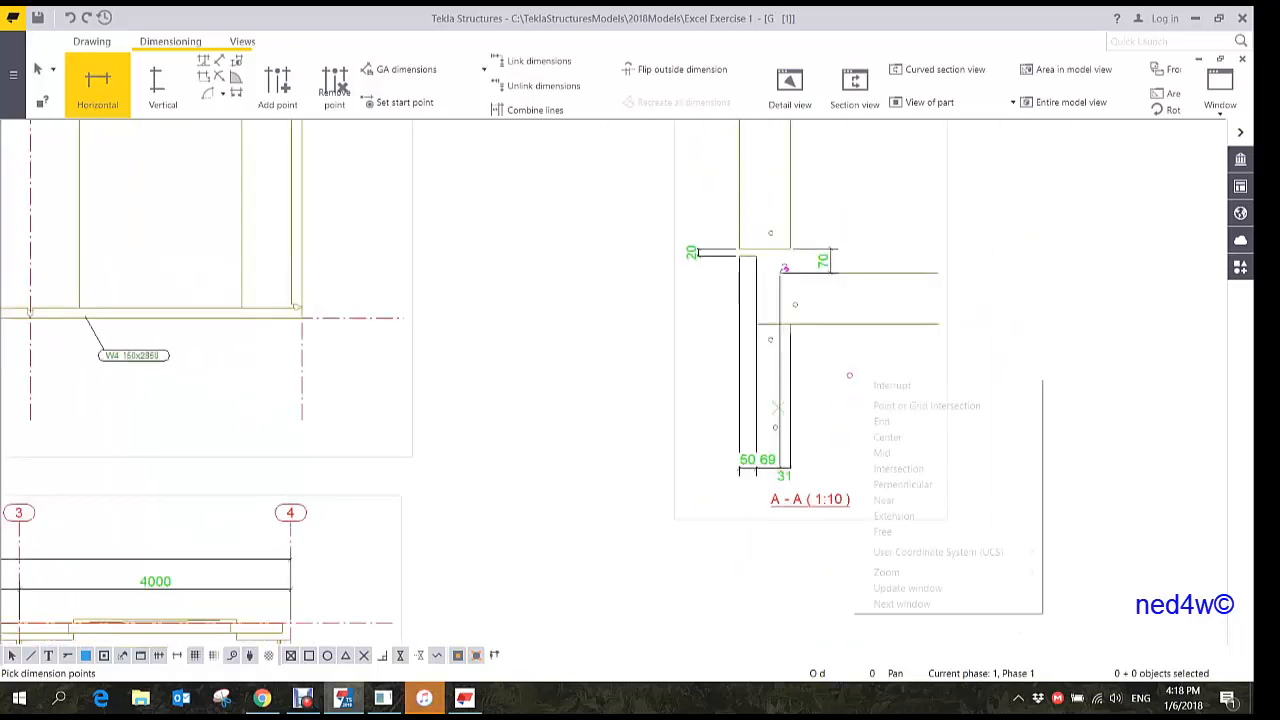
{"action": "left_click", "coordinate": [886, 386]}
{"action": "scroll", "coordinate": [880, 475], "scroll_direction": "down", "scroll_amount": 3}
{"action": "middle_click_drag", "start_coordinate": [880, 475], "coordinate": [855, 487]}
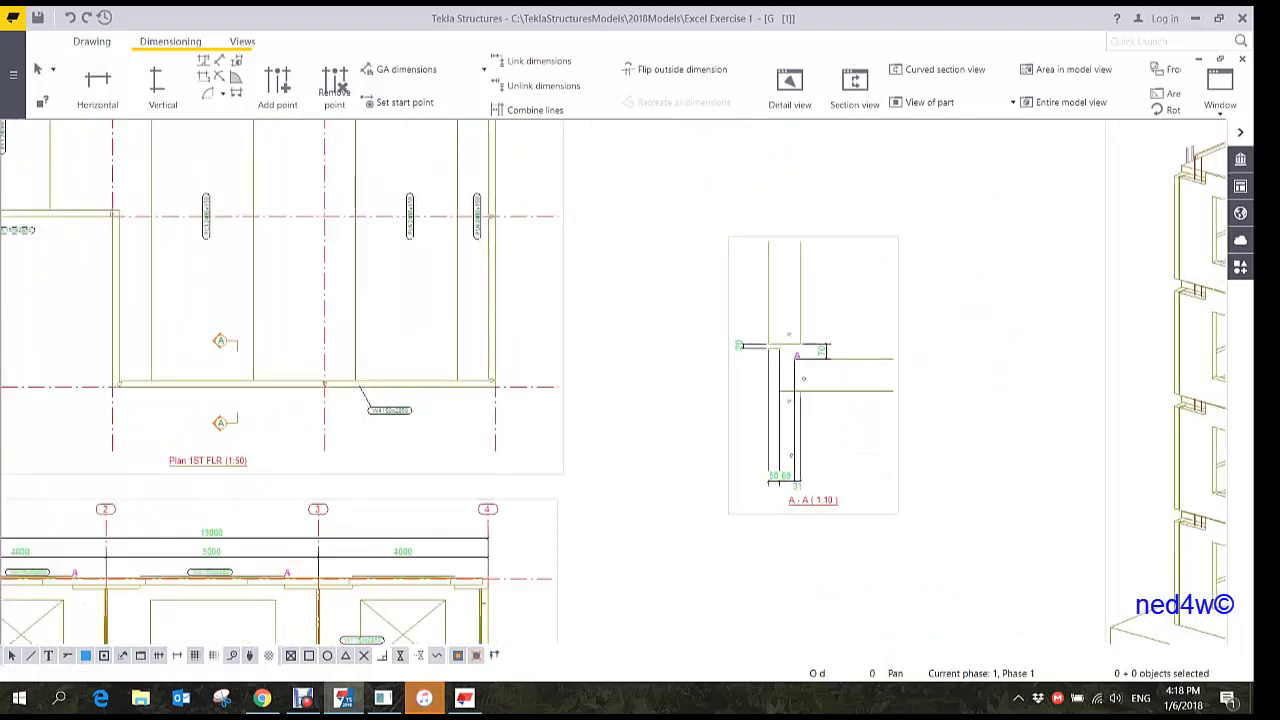
- Move the section A-A view to the free space beside the reinforced joint detail, just above the title block
{"action": "scroll", "coordinate": [634, 385], "scroll_direction": "down", "scroll_amount": 4}
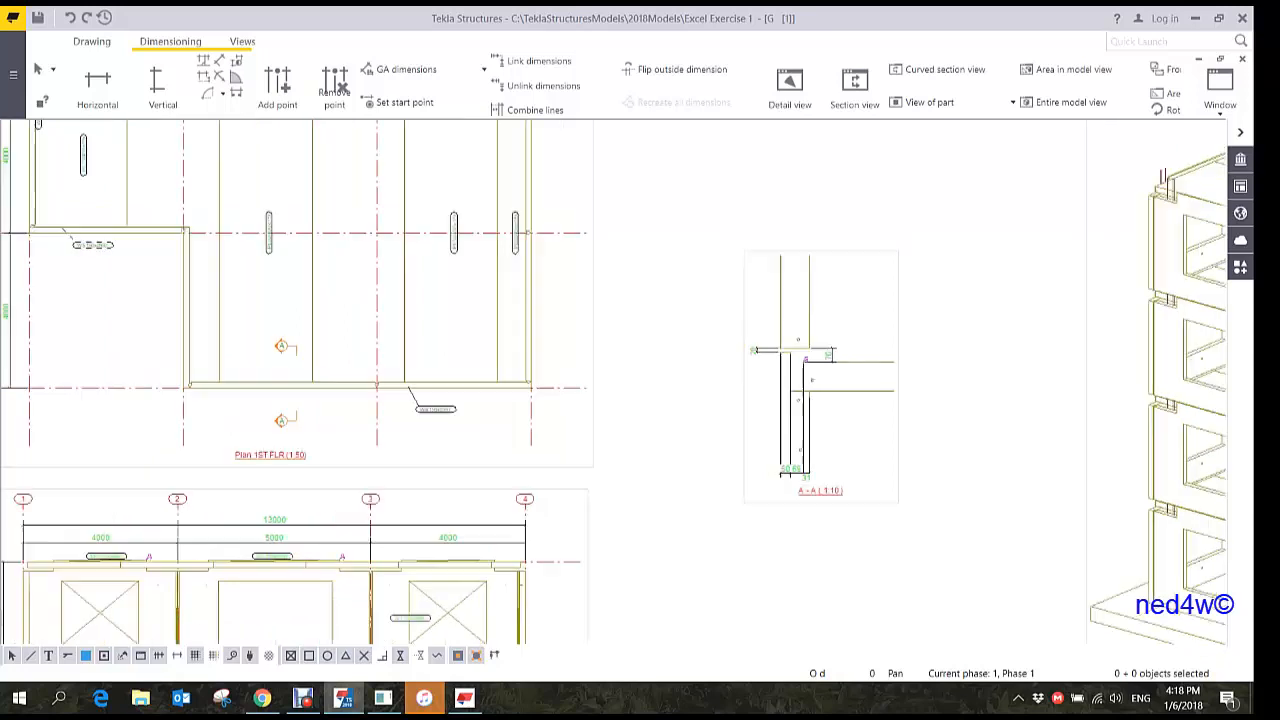
{"action": "middle_click_drag", "start_coordinate": [634, 385], "coordinate": [522, 235]}
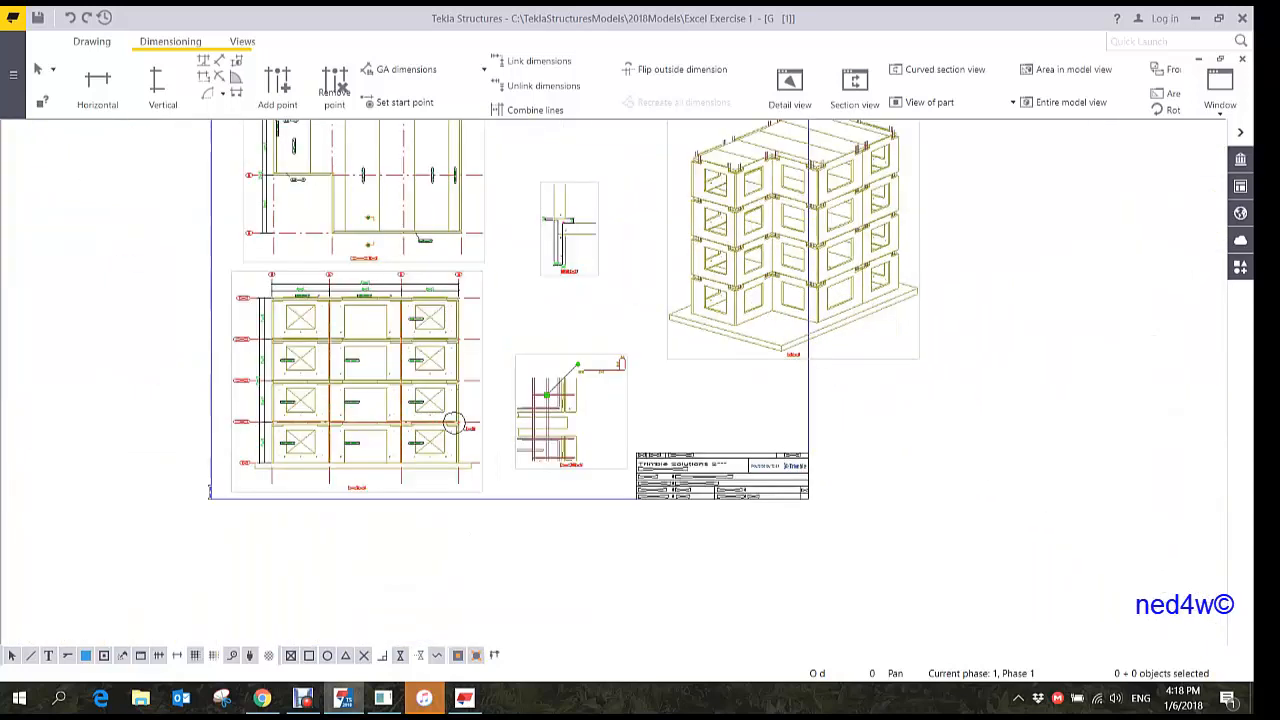
{"action": "left_click", "coordinate": [586, 275]}
{"action": "left_click_drag", "start_coordinate": [586, 275], "coordinate": [706, 446]}
- Move the 3D building view fully inside the sheet frame, above the joint detail and section A-A views, and deselect it
{"action": "left_click", "coordinate": [760, 360]}
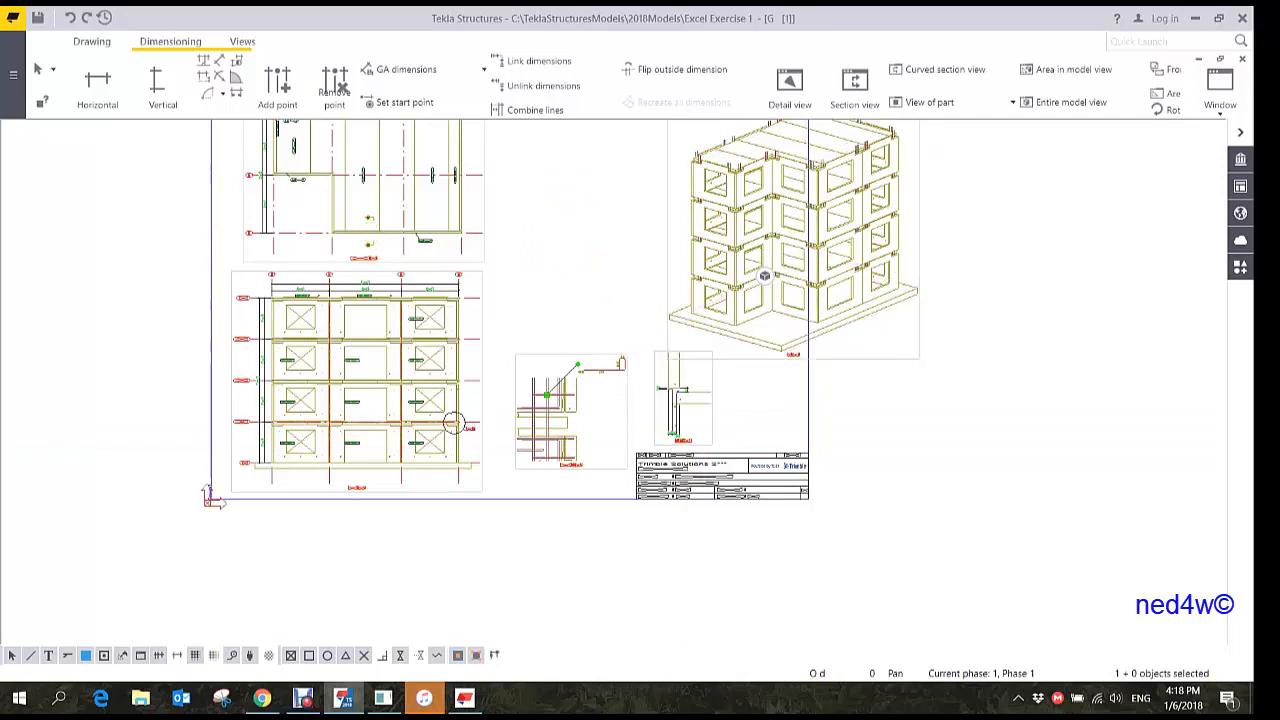
{"action": "left_click_drag", "start_coordinate": [760, 362], "coordinate": [607, 328]}
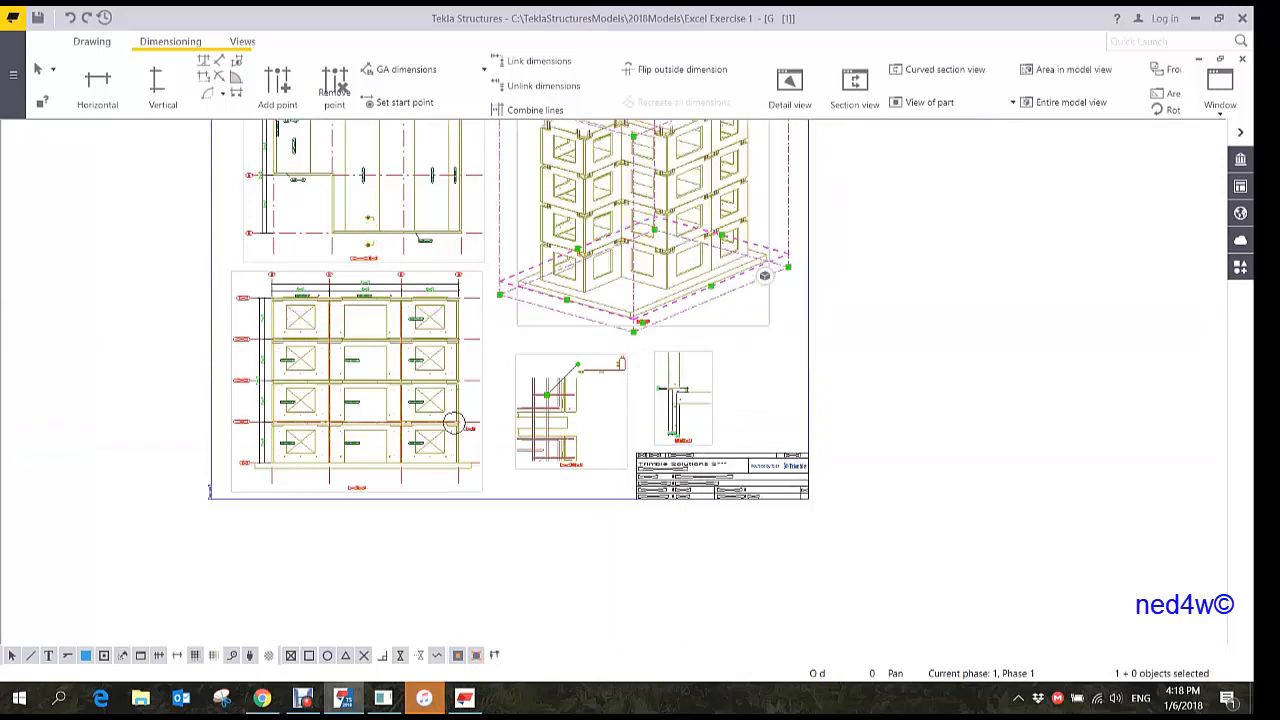
{"action": "middle_click_drag", "start_coordinate": [607, 328], "coordinate": [559, 407]}
{"action": "key", "text": "Escape"}
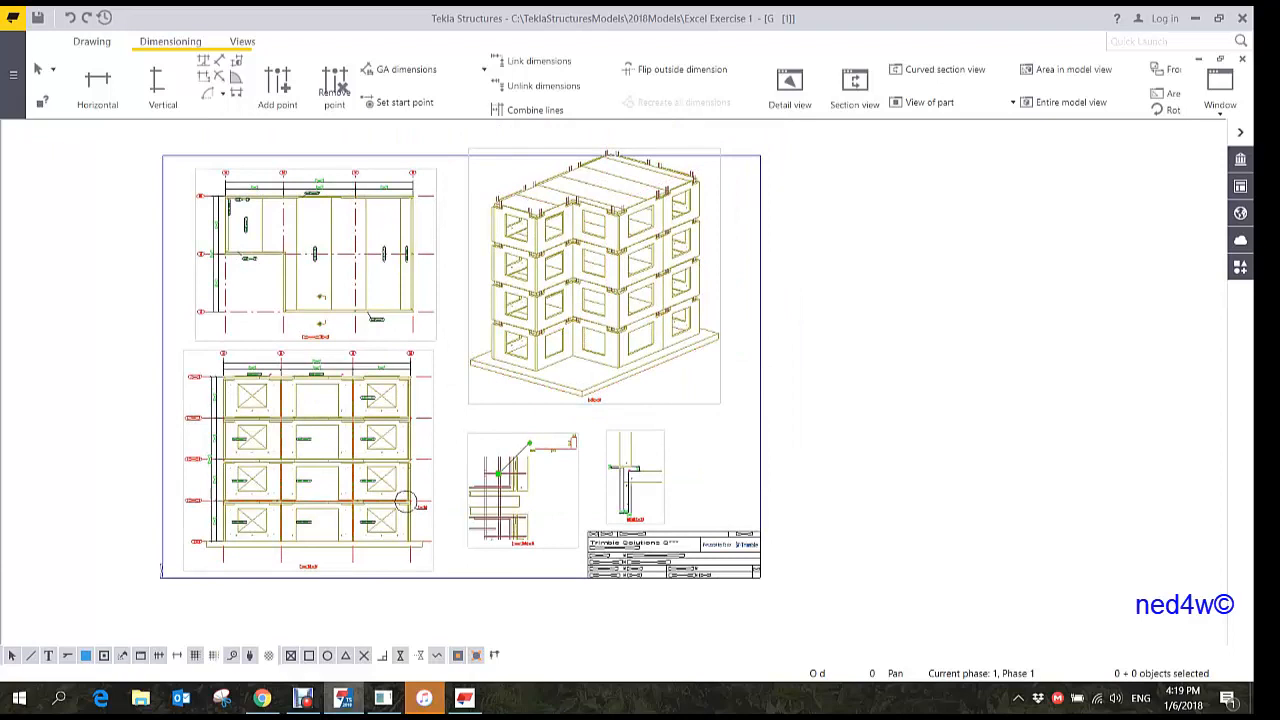
{"action": "left_click", "coordinate": [692, 405]}
{"action": "mouse_move", "coordinate": [692, 406]}
{"action": "left_mouse_down"}
{"action": "mouse_move", "coordinate": [680, 428]}
{"action": "mouse_move", "coordinate": [691, 405]}
{"action": "left_mouse_up"}
{"action": "key", "text": "Escape"}
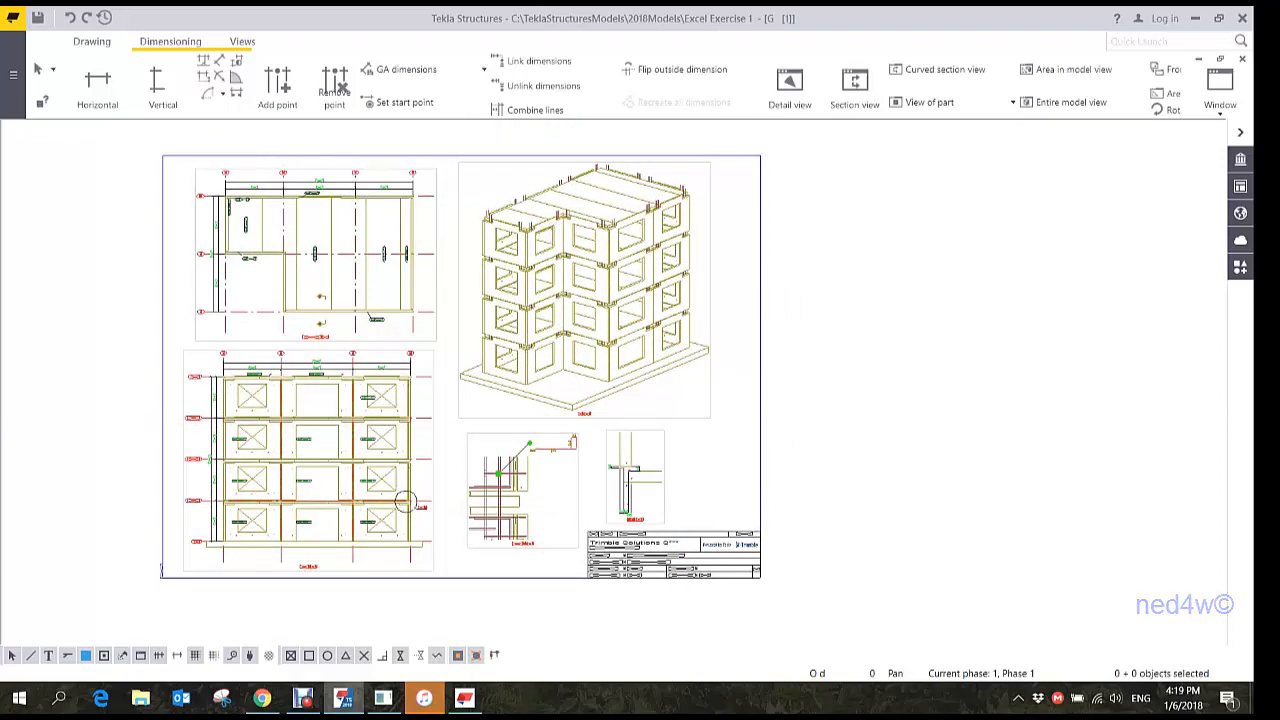